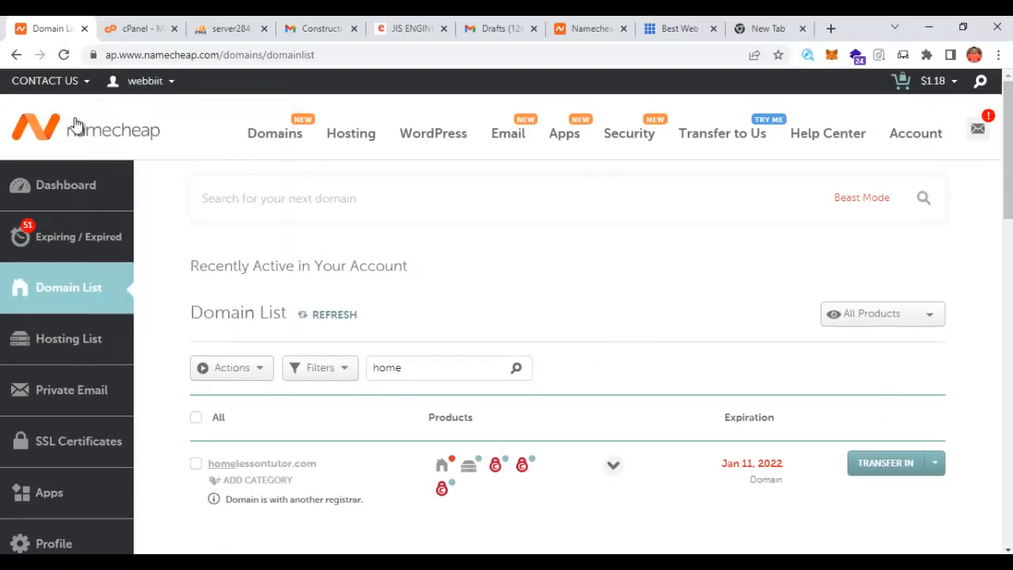
- Go to the Namecheap homepage and scroll through its offers
{"action": "left_click", "coordinate": [78, 126]}
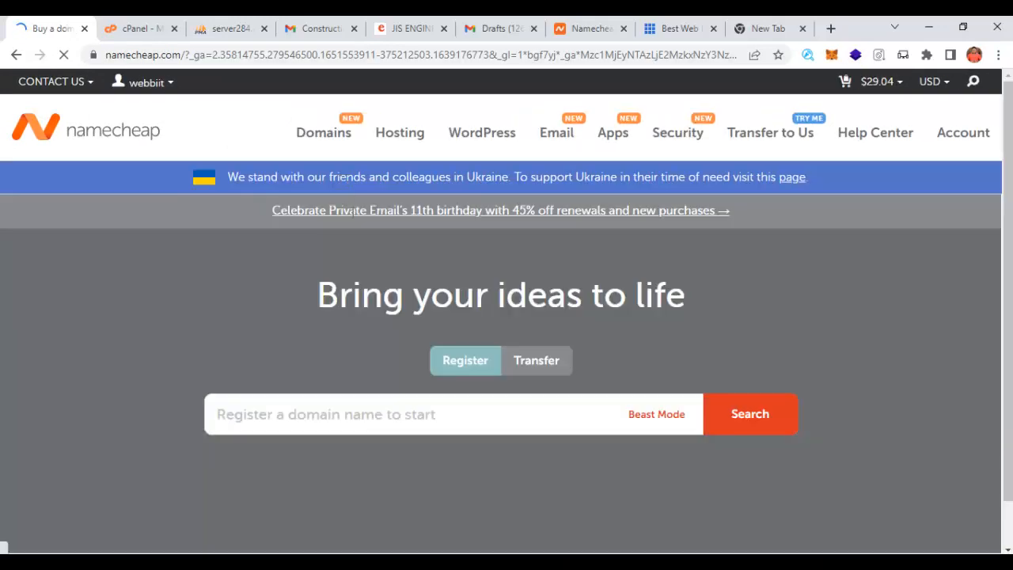
{"action": "scroll", "coordinate": [390, 346], "scroll_direction": "down", "scroll_amount": 1}
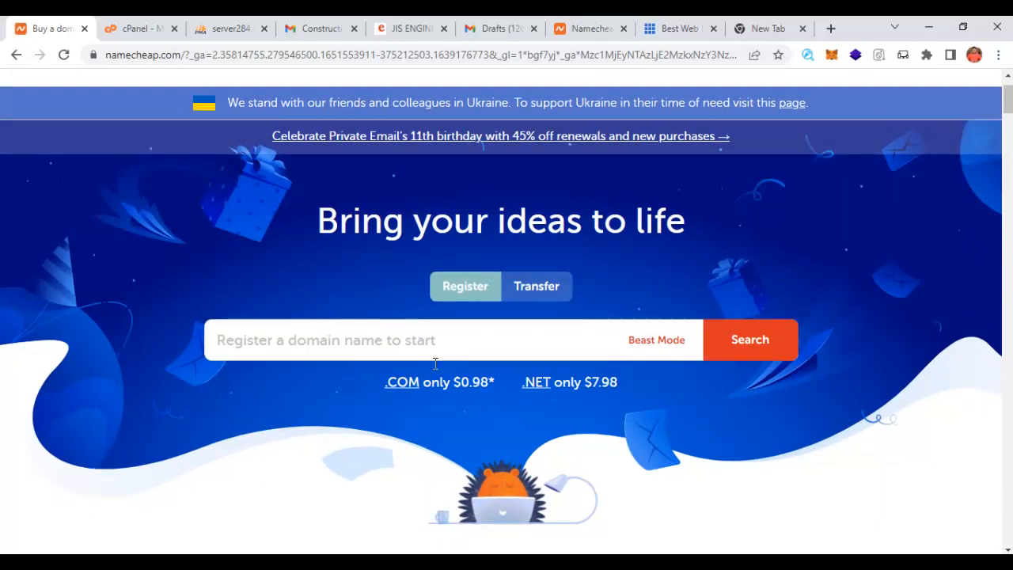
{"action": "scroll", "coordinate": [475, 317], "scroll_direction": "up", "scroll_amount": 1}
- Switch to the Bluehost tab, dismiss the Honey popup, and browse its hosting offers
{"action": "left_click", "coordinate": [681, 29]}
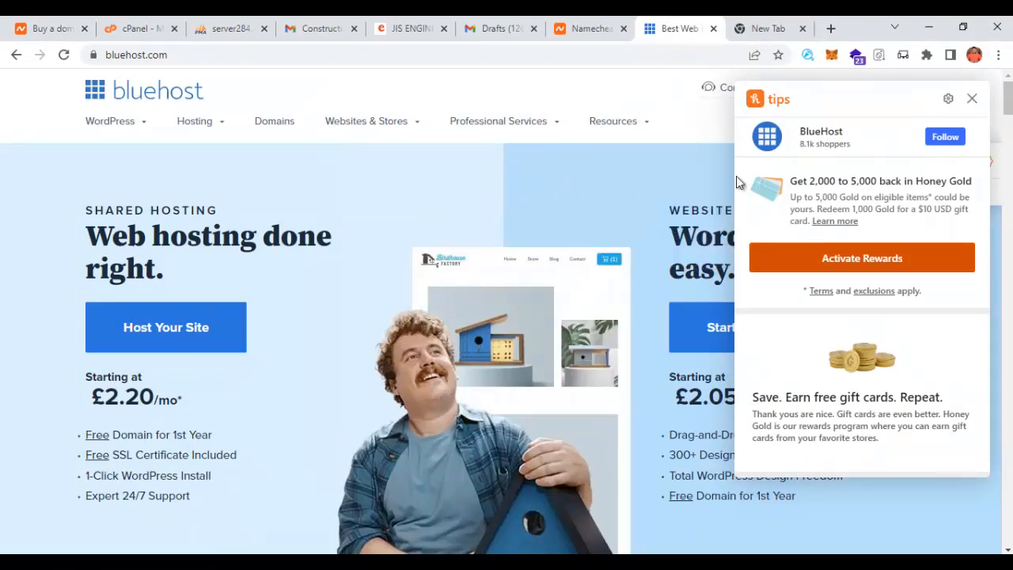
{"action": "left_click", "coordinate": [972, 99]}
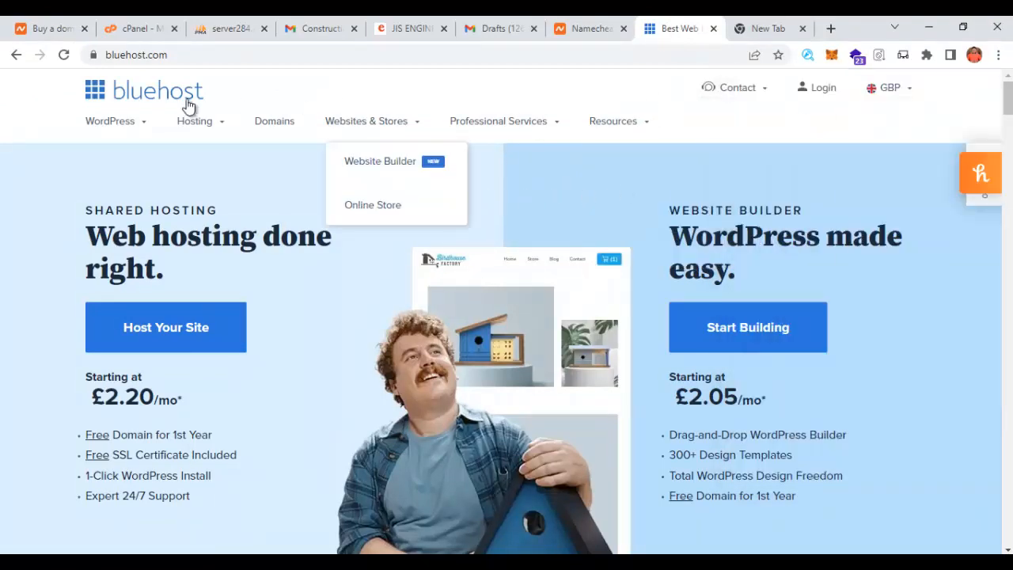
{"action": "left_click", "coordinate": [54, 30]}
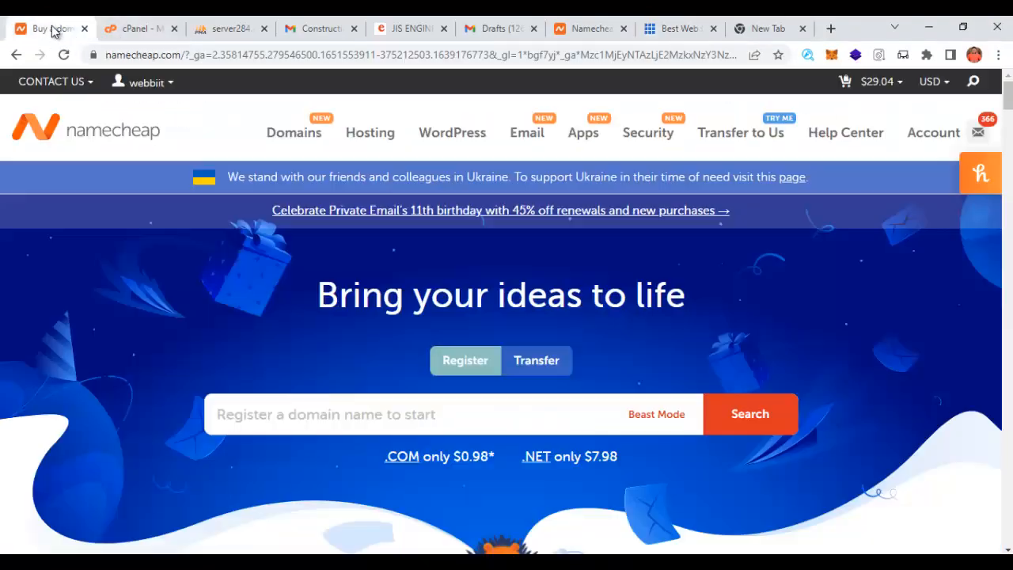
{"action": "left_click", "coordinate": [342, 419]}
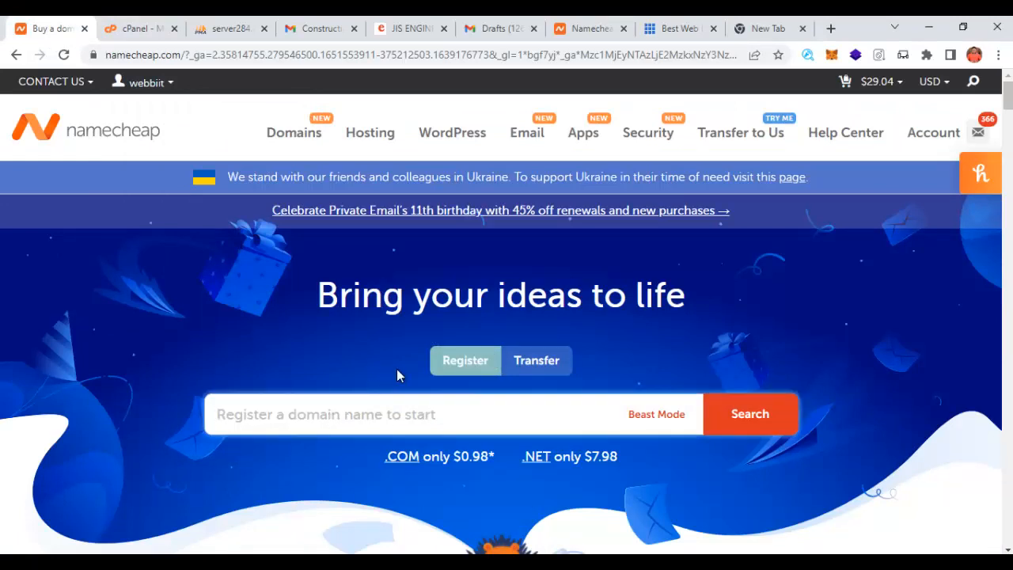
{"action": "left_click", "coordinate": [674, 29]}
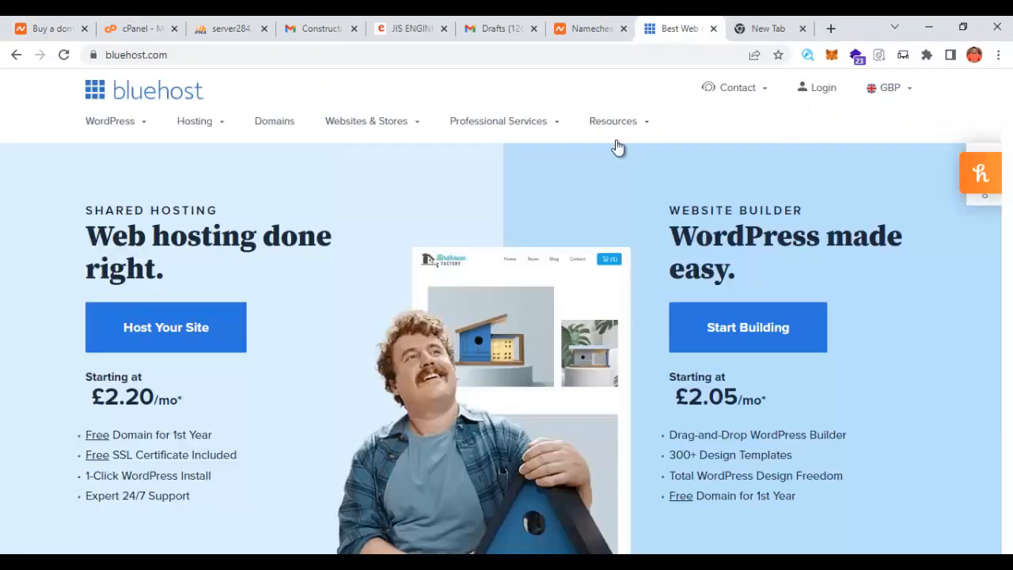
{"action": "scroll", "coordinate": [232, 357], "scroll_direction": "down", "scroll_amount": 1}
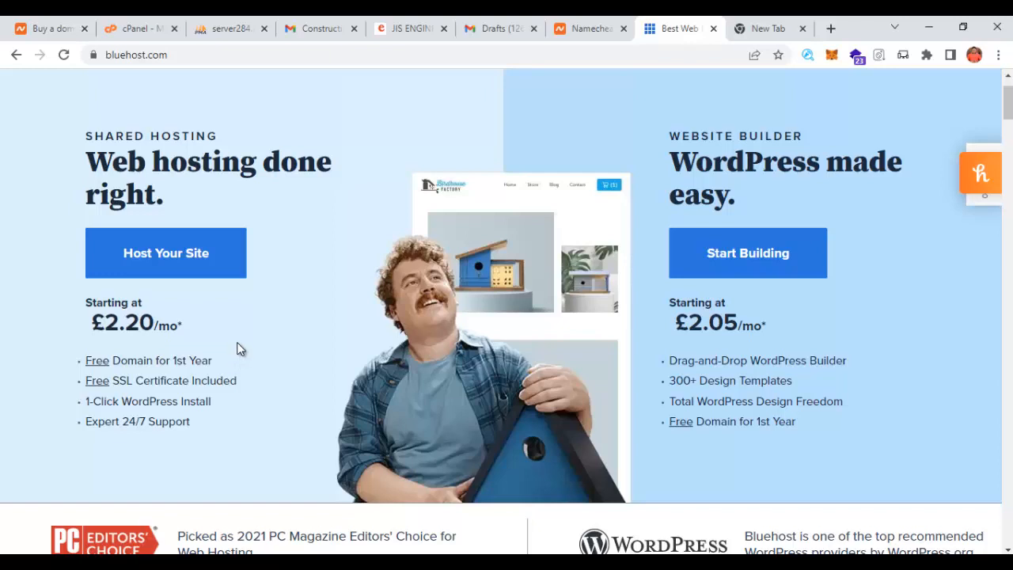
- Choose the Basic shared hosting plan at £2.20 per month
{"action": "left_click", "coordinate": [170, 255]}
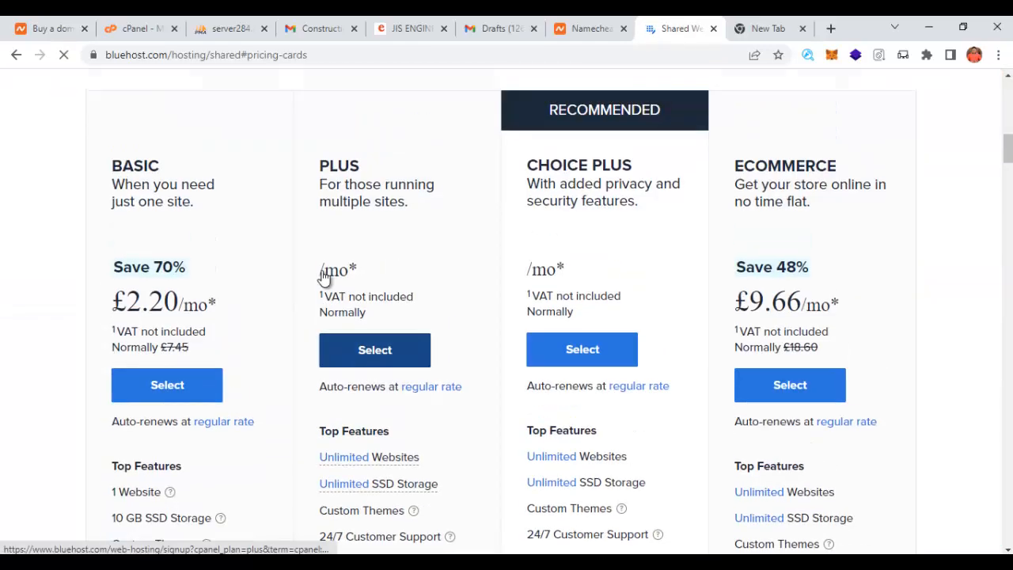
{"action": "scroll", "coordinate": [301, 283], "scroll_direction": "up", "scroll_amount": 2}
{"action": "scroll", "coordinate": [283, 293], "scroll_direction": "down", "scroll_amount": 4}
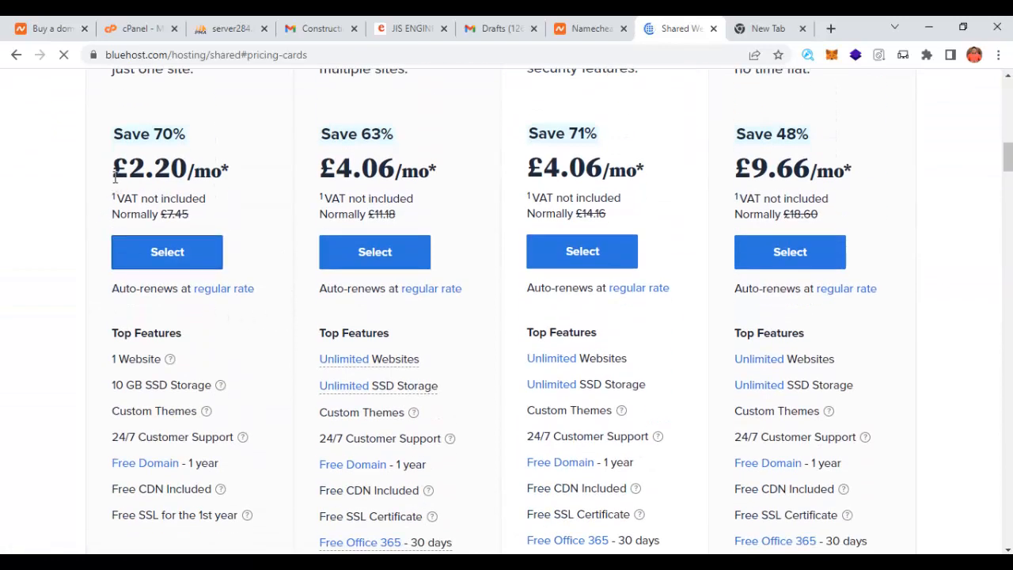
{"action": "left_click_drag", "start_coordinate": [129, 170], "coordinate": [224, 174]}
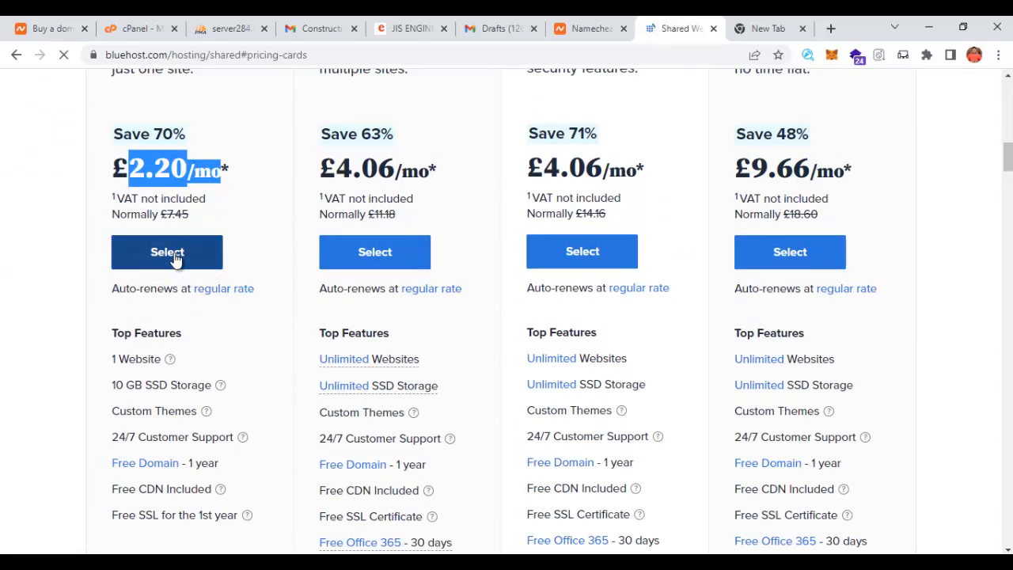
{"action": "left_click", "coordinate": [175, 260]}
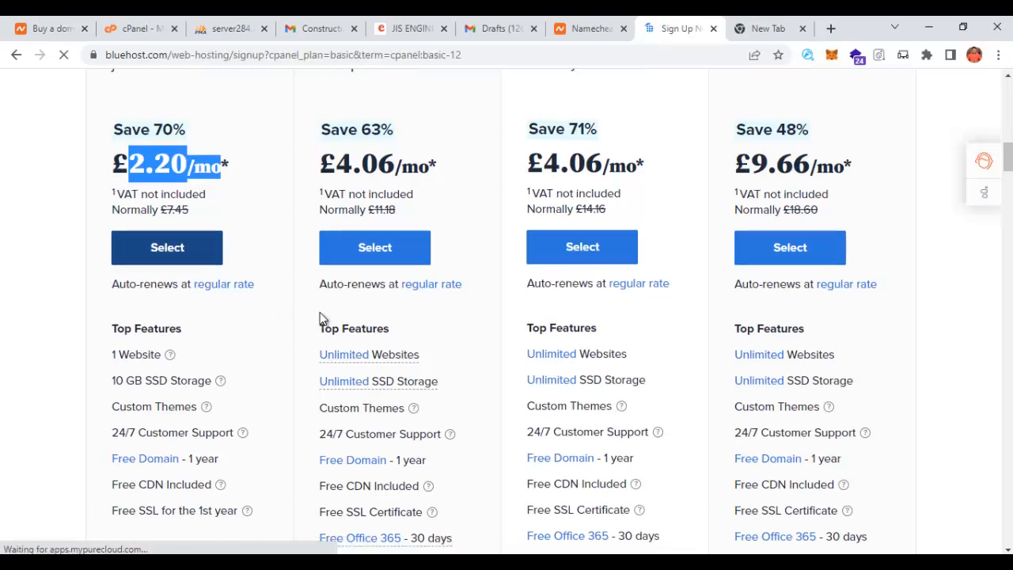
- Check that the new domain jisengineeringservices.com is available
{"action": "scroll", "coordinate": [321, 317], "scroll_direction": "down", "scroll_amount": 1}
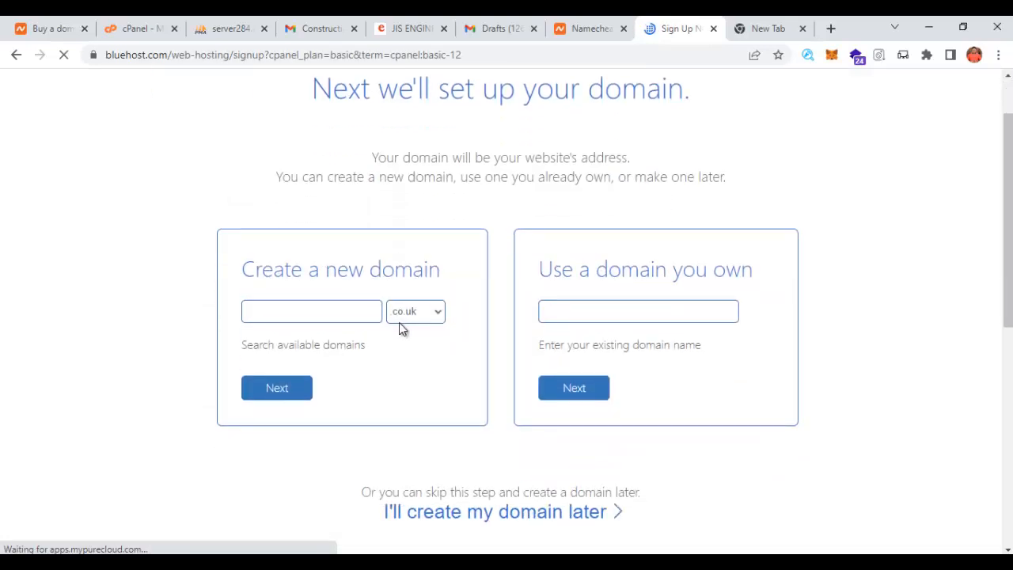
{"action": "left_click", "coordinate": [434, 317]}
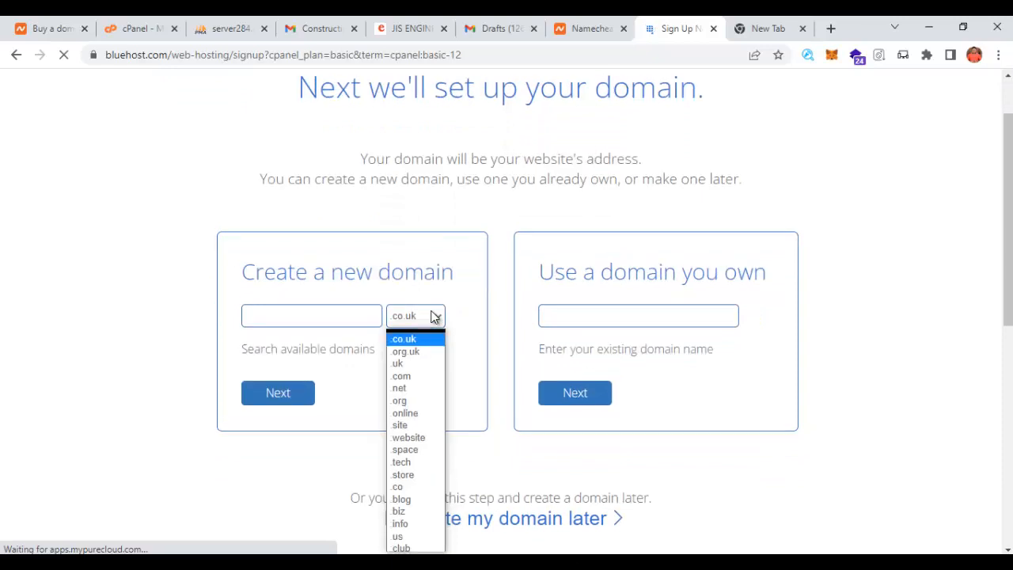
{"action": "left_click", "coordinate": [413, 372]}
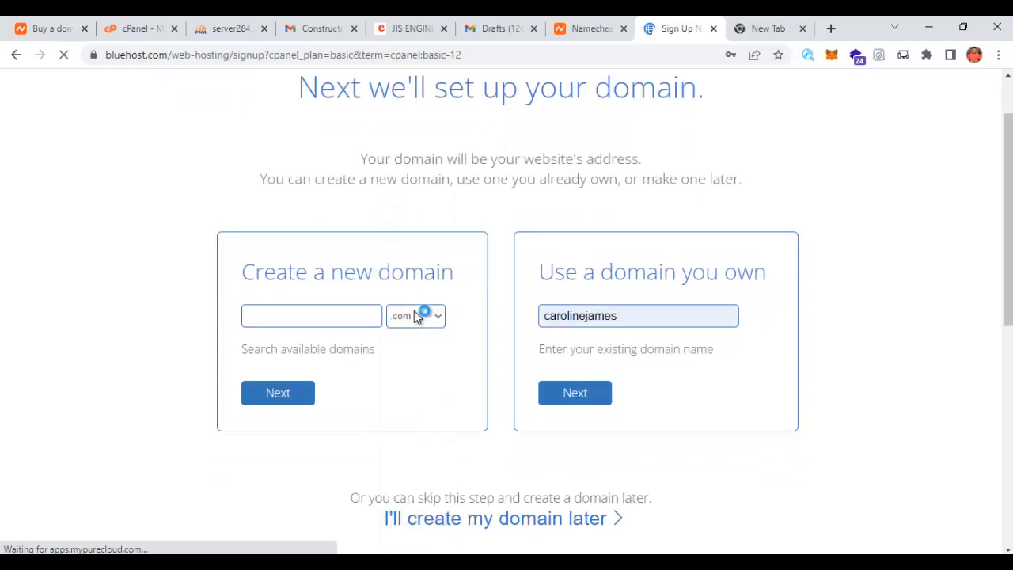
{"action": "left_click", "coordinate": [340, 315]}
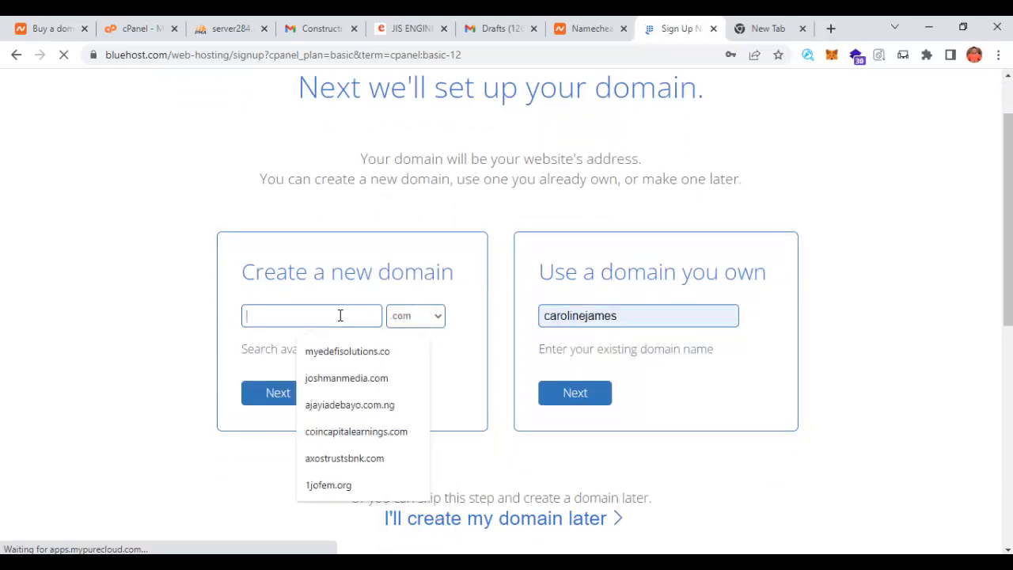
{"action": "type", "text": "ji"}
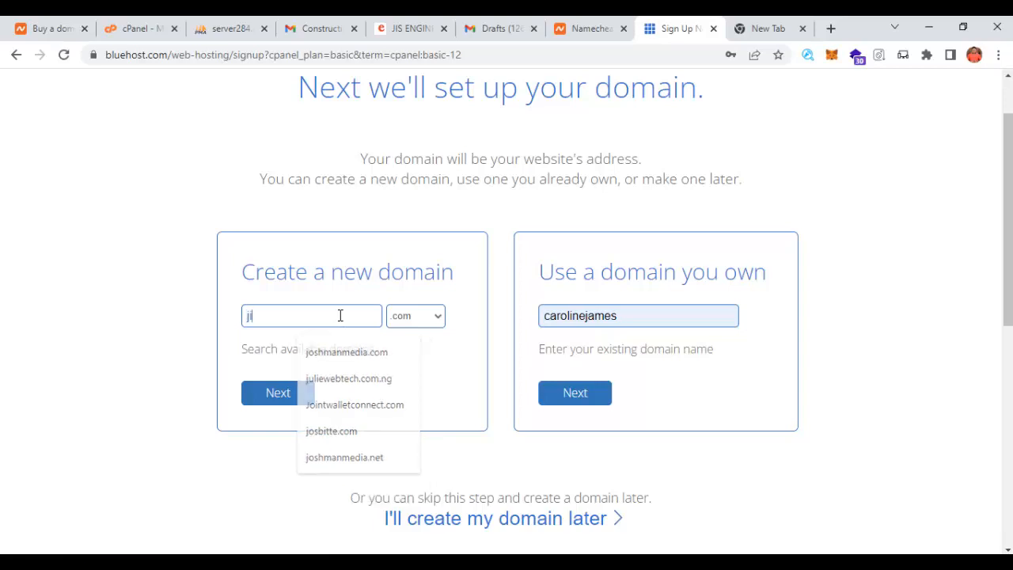
{"action": "type", "text": "seng"}
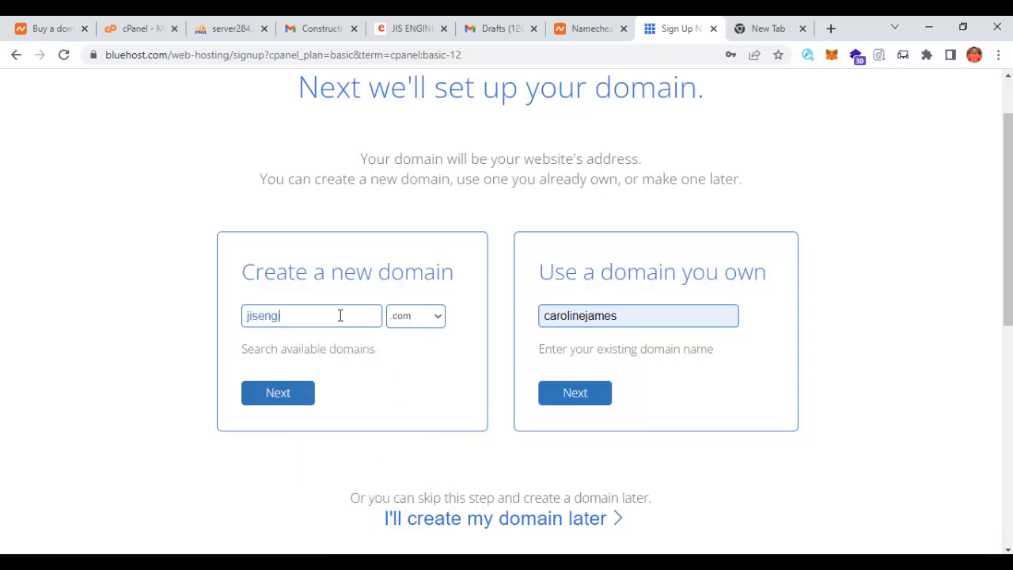
{"action": "type", "text": "ineeringservices"}
{"action": "left_click", "coordinate": [295, 395]}
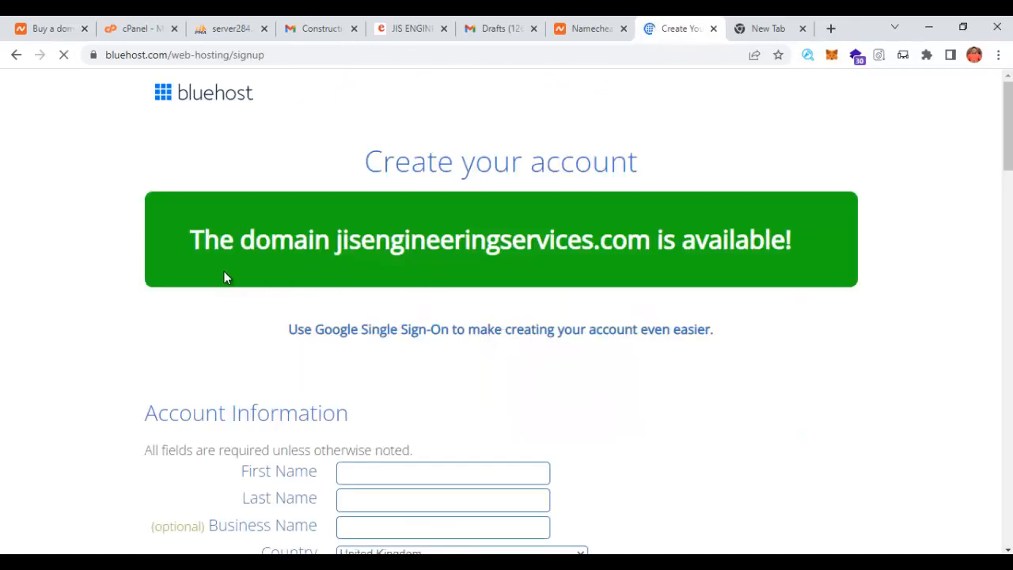
- Turn off Domain Privacy + Protection and remove the Codeguard Basic and SiteLock Security extras
{"action": "scroll", "coordinate": [812, 238], "scroll_direction": "down", "scroll_amount": 4}
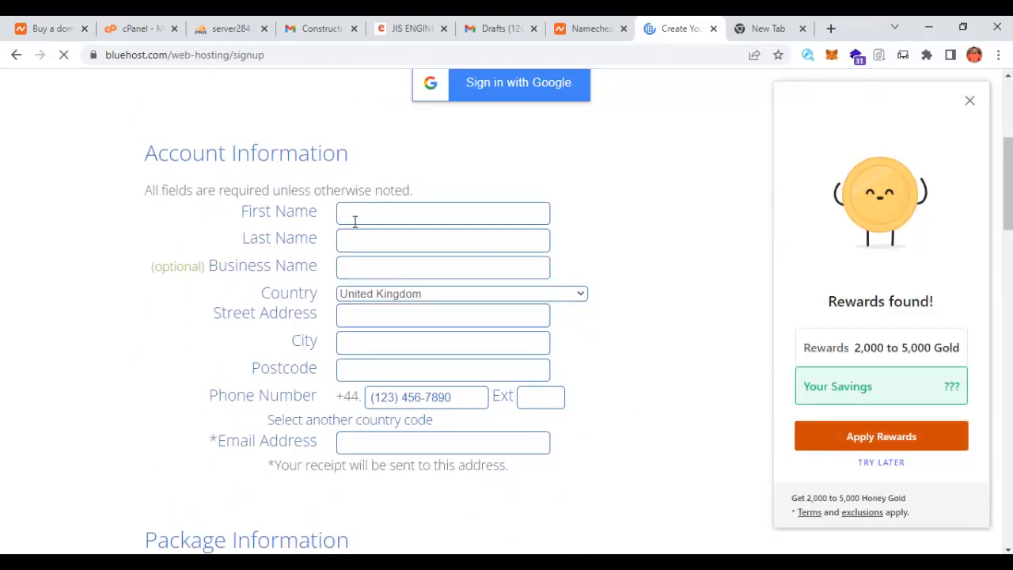
{"action": "left_click", "coordinate": [378, 243]}
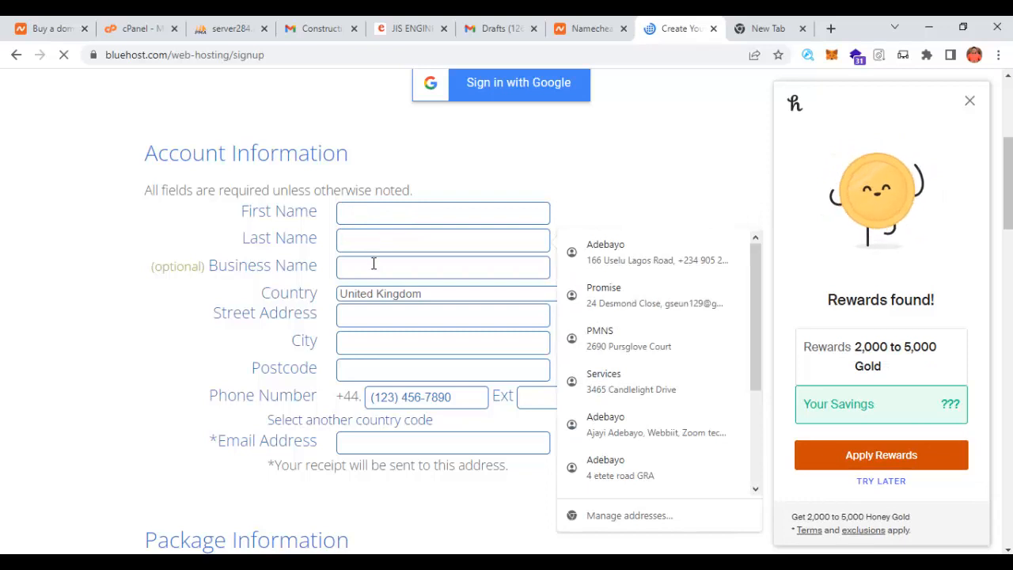
{"action": "scroll", "coordinate": [398, 365], "scroll_direction": "down", "scroll_amount": 2}
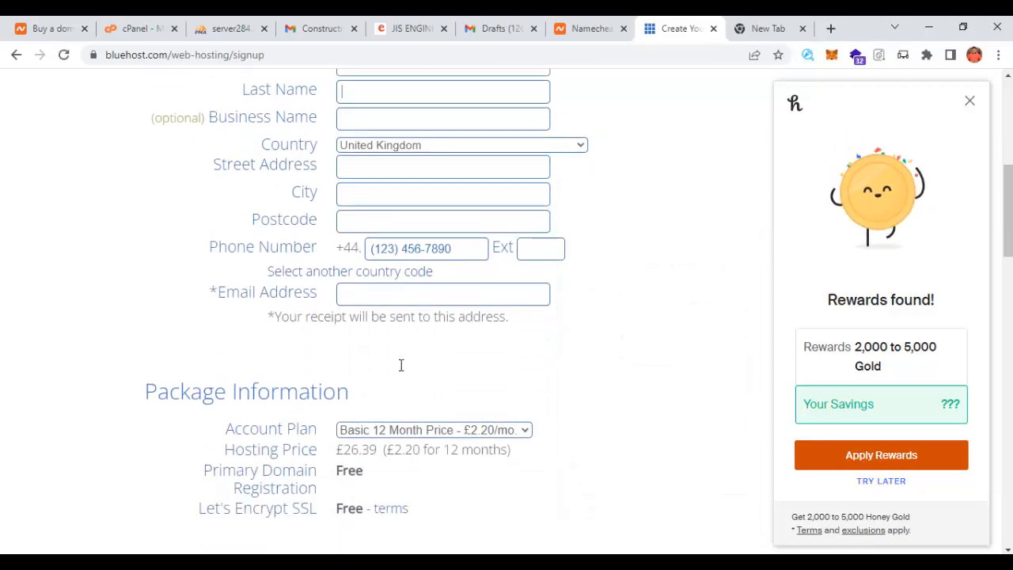
{"action": "scroll", "coordinate": [372, 339], "scroll_direction": "down", "scroll_amount": 3}
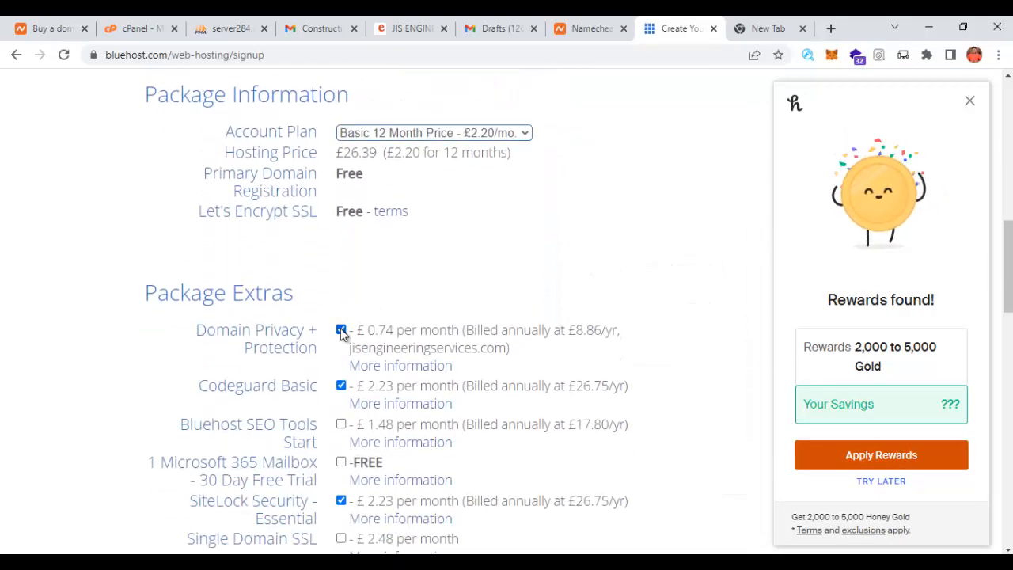
{"action": "left_click", "coordinate": [341, 330]}
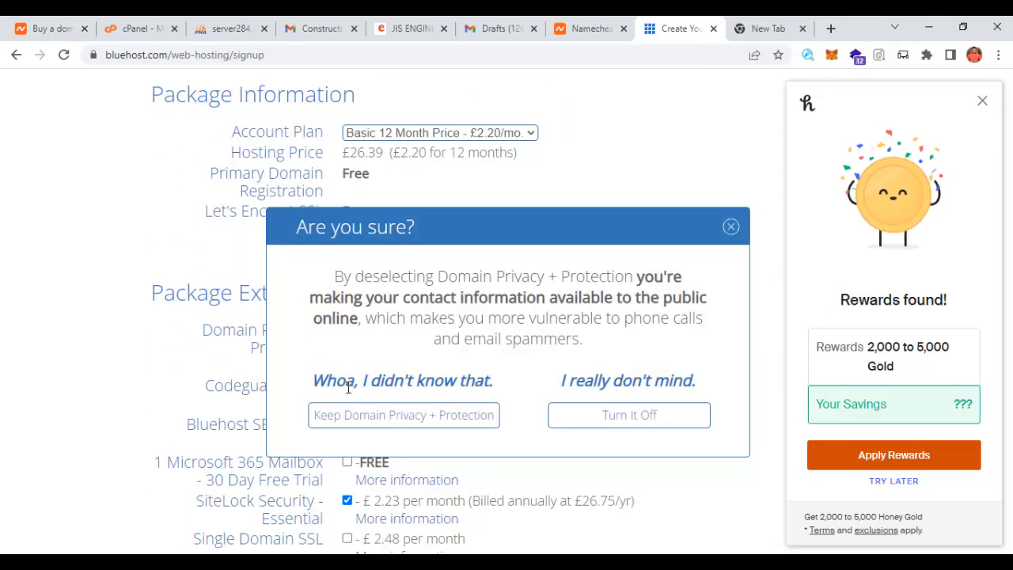
{"action": "left_click", "coordinate": [729, 226]}
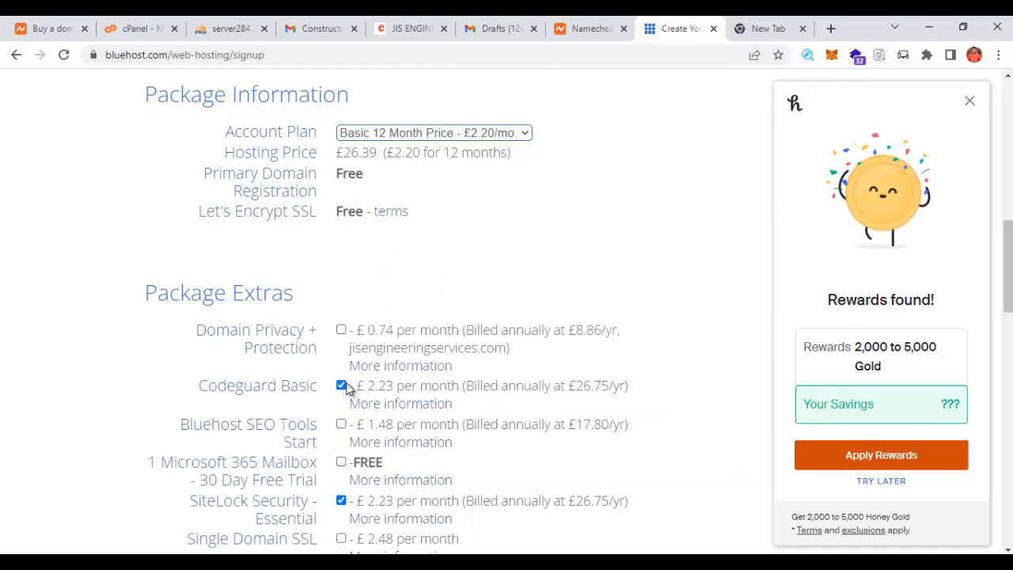
{"action": "left_click", "coordinate": [341, 385]}
{"action": "scroll", "coordinate": [344, 385], "scroll_direction": "down", "scroll_amount": 1}
{"action": "left_click", "coordinate": [342, 427]}
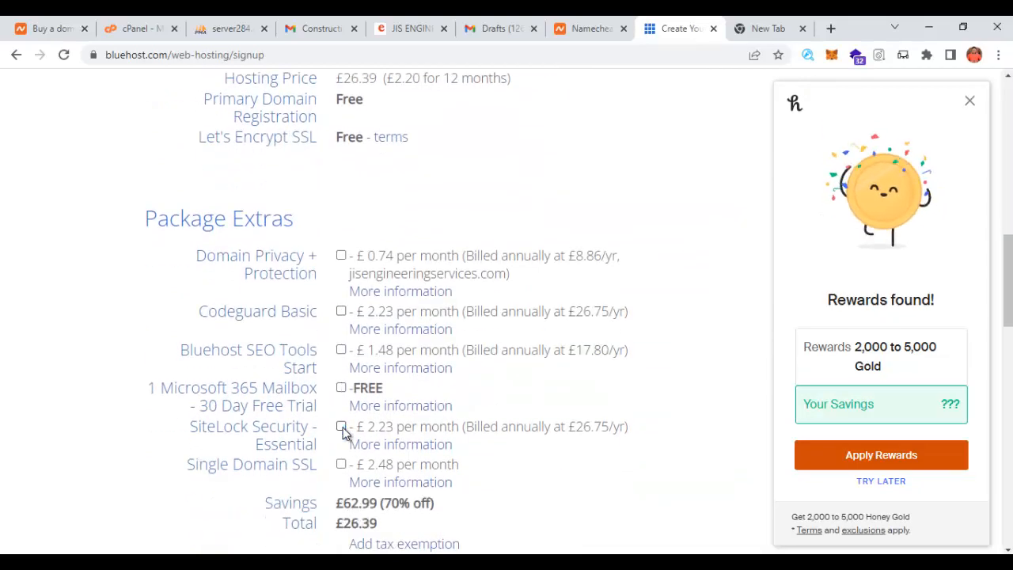
- Scroll through the payment section to the £26.39 total, then return to the cPanel dashboard
{"action": "scroll", "coordinate": [348, 423], "scroll_direction": "down", "scroll_amount": 2}
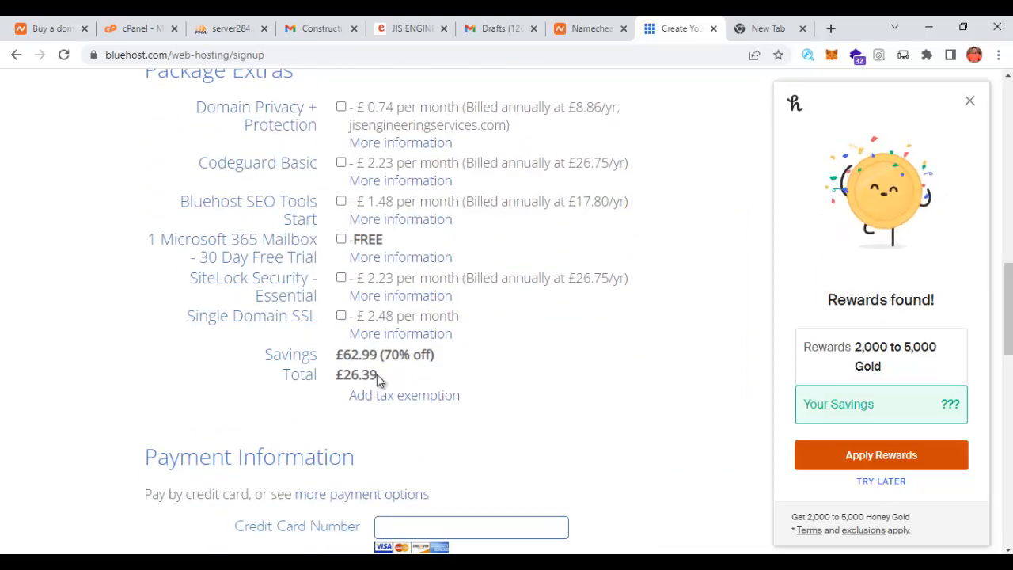
{"action": "left_click_drag", "start_coordinate": [378, 383], "coordinate": [336, 377]}
{"action": "scroll", "coordinate": [352, 396], "scroll_direction": "down", "scroll_amount": 1}
{"action": "scroll", "coordinate": [372, 406], "scroll_direction": "down", "scroll_amount": 3}
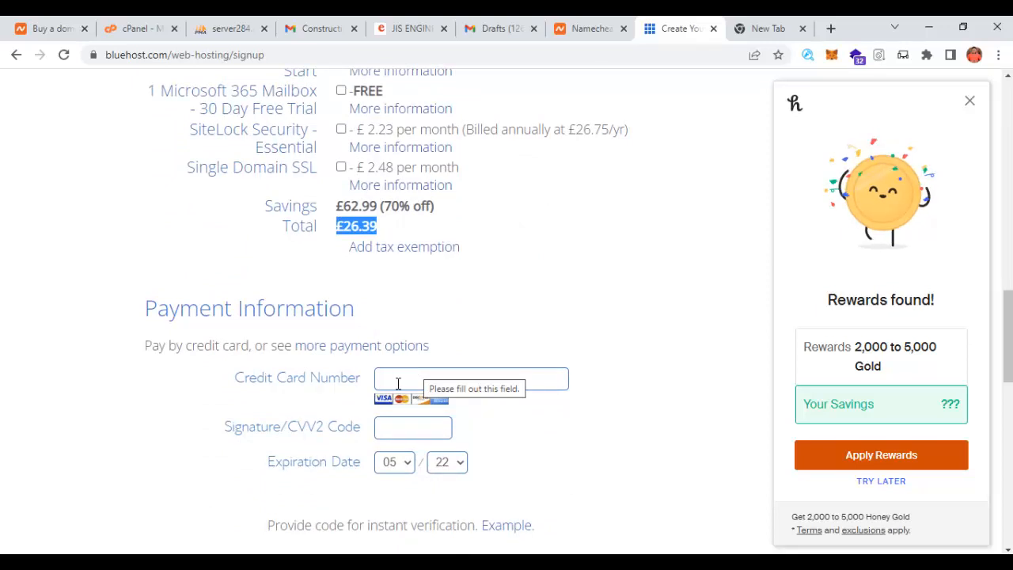
{"action": "left_click", "coordinate": [419, 375]}
{"action": "scroll", "coordinate": [479, 385], "scroll_direction": "down", "scroll_amount": 7}
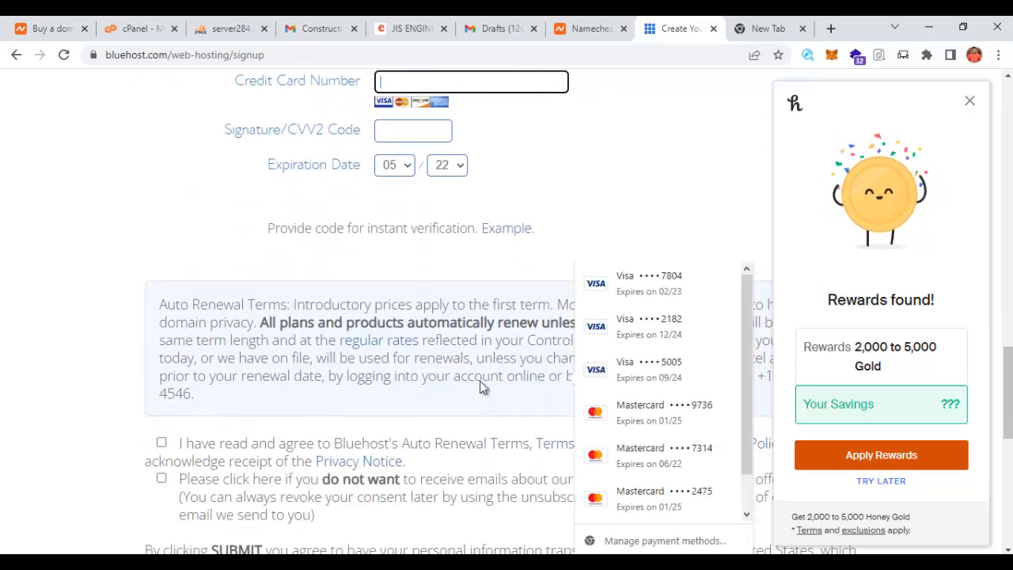
{"action": "left_click", "coordinate": [633, 166]}
{"action": "scroll", "coordinate": [434, 201], "scroll_direction": "up", "scroll_amount": 4}
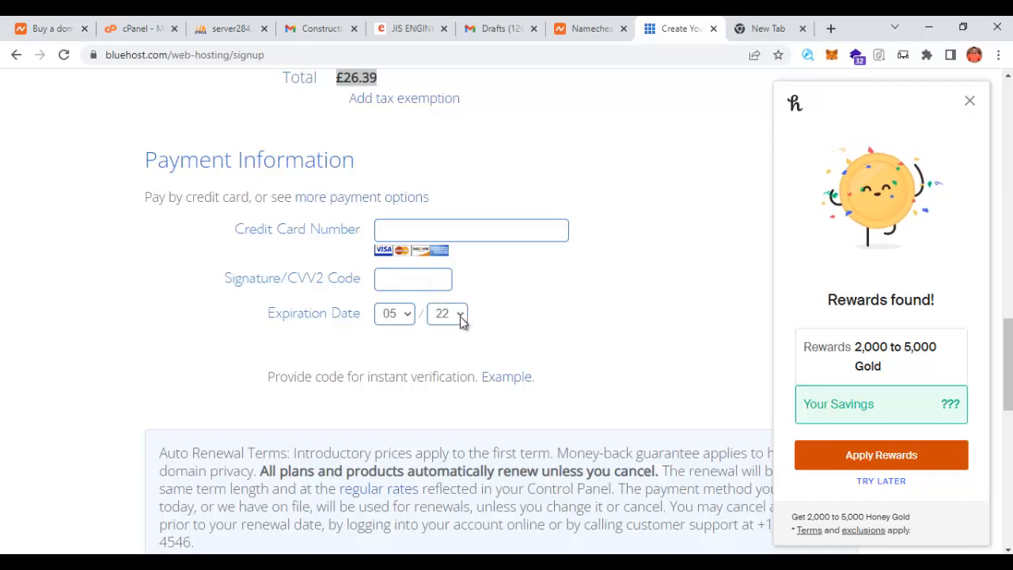
{"action": "scroll", "coordinate": [538, 316], "scroll_direction": "down", "scroll_amount": 5}
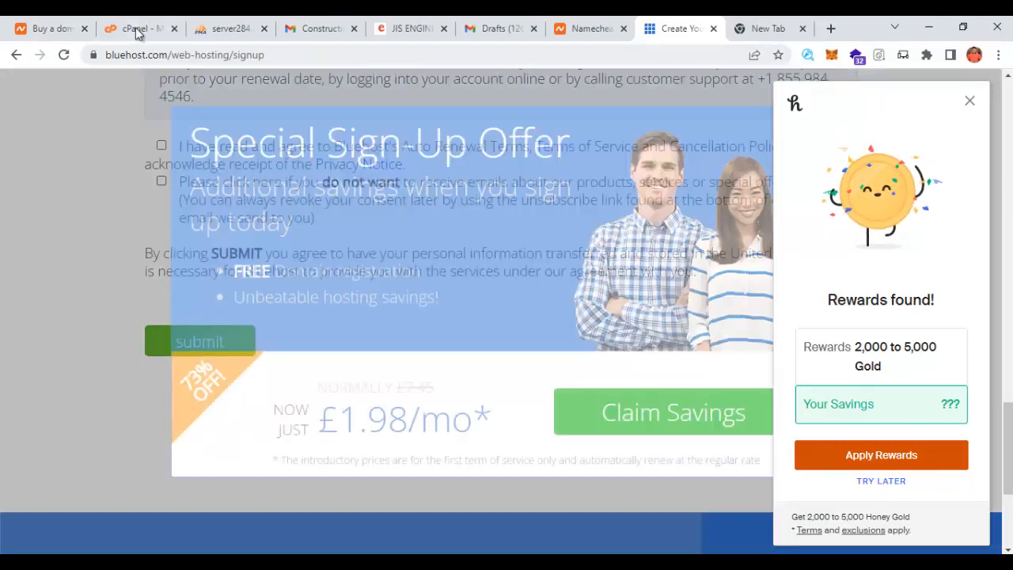
{"action": "left_click", "coordinate": [137, 33]}
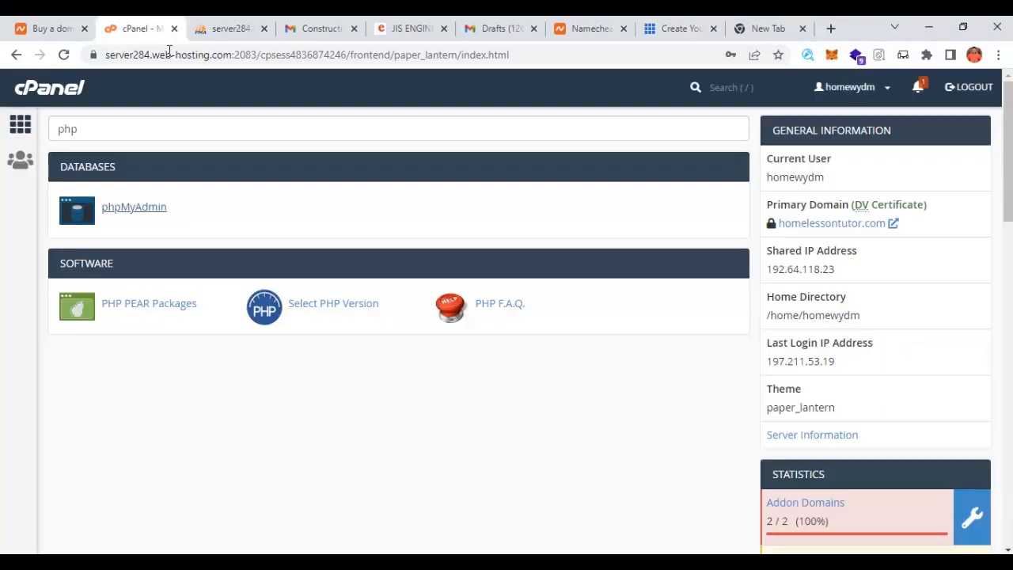
- Replace the 'php' search in Find functions with 'file' to leave only File Manager
{"action": "double_click", "coordinate": [106, 133]}
{"action": "key", "text": "BackSpace"}
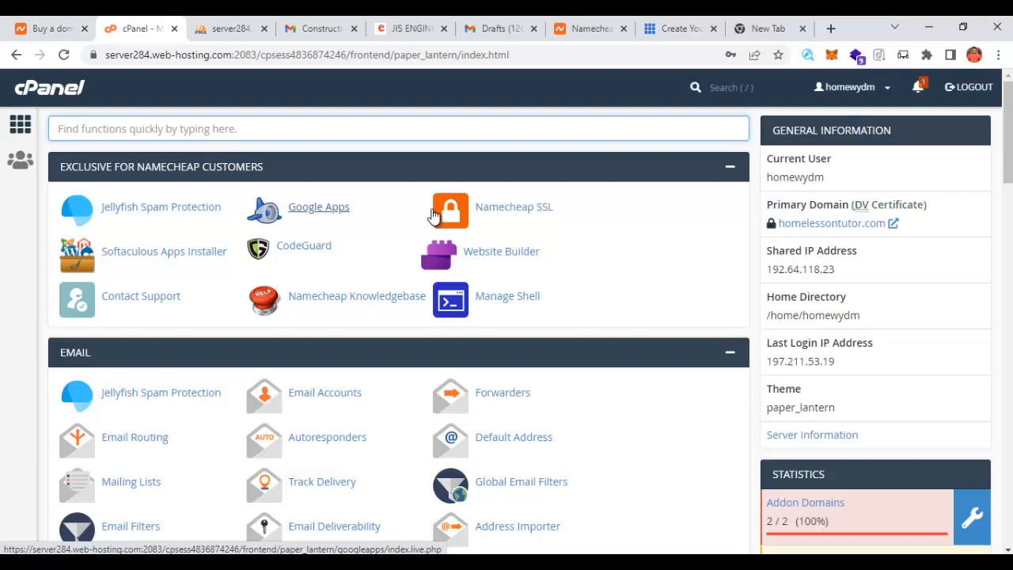
{"action": "type", "text": "file"}
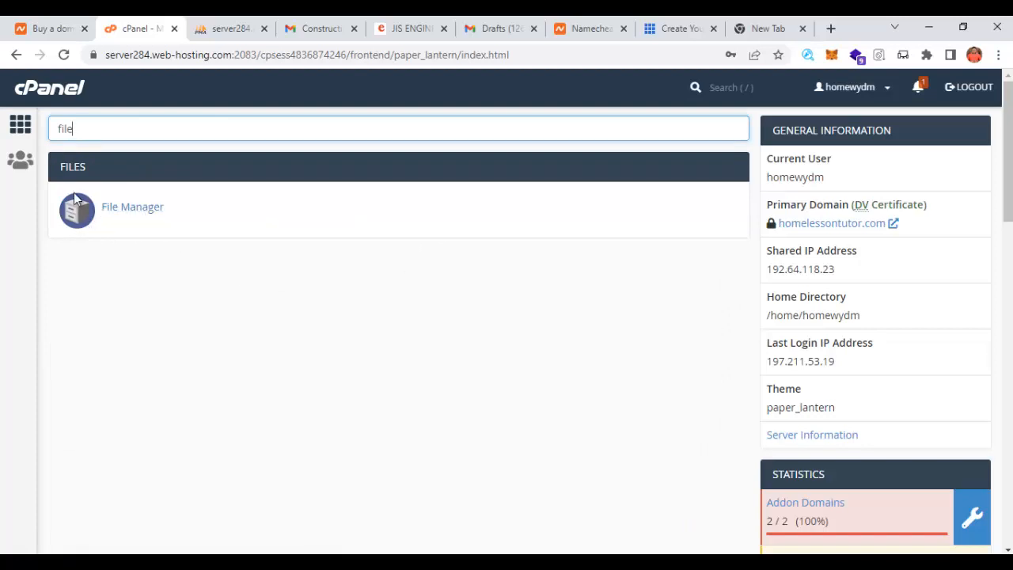
- Open File Manager and go through public_html into the yomiyomi.xyz folder
{"action": "left_click", "coordinate": [139, 214]}
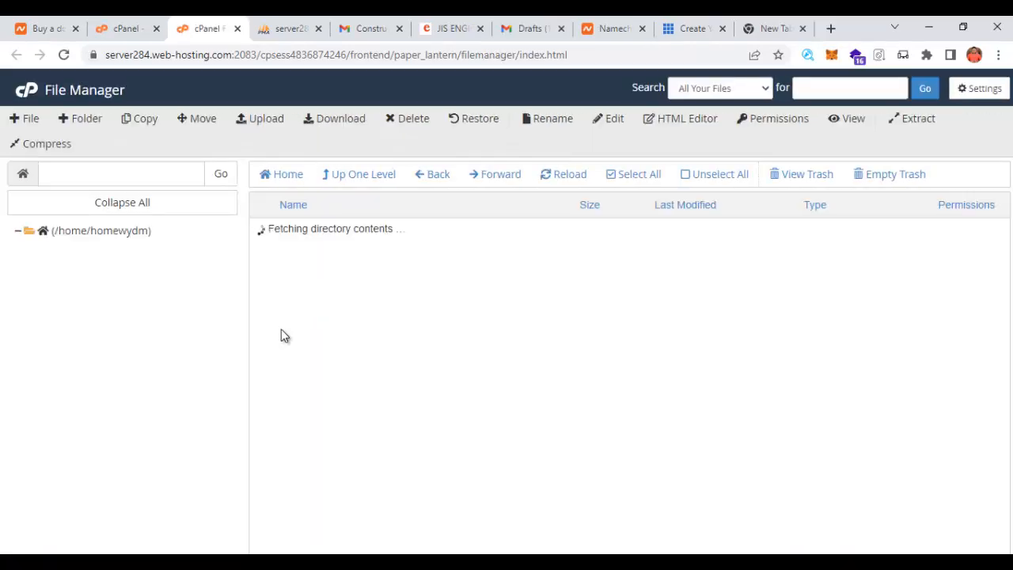
{"action": "scroll", "coordinate": [217, 348], "scroll_direction": "down", "scroll_amount": 3}
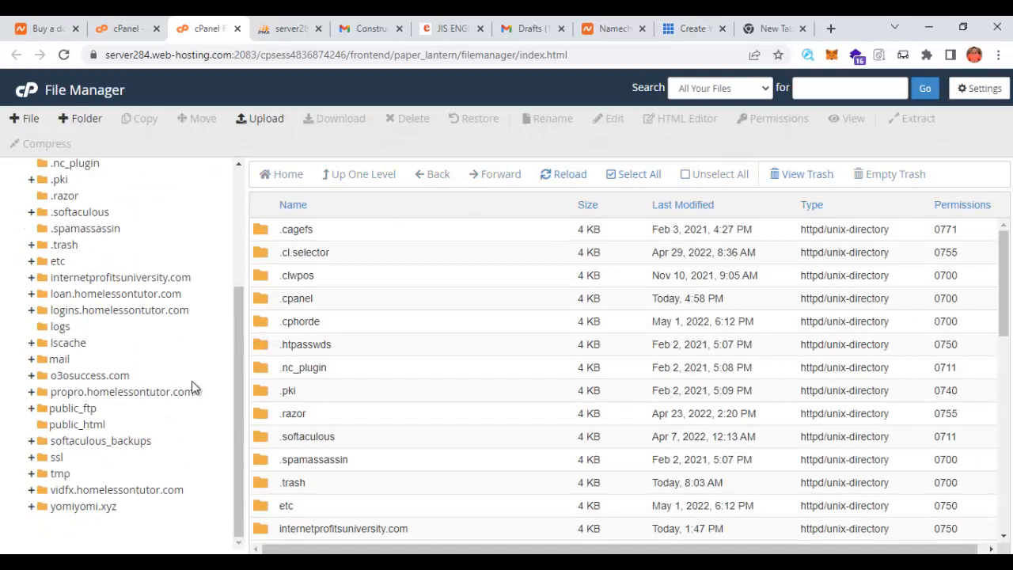
{"action": "left_click", "coordinate": [77, 426]}
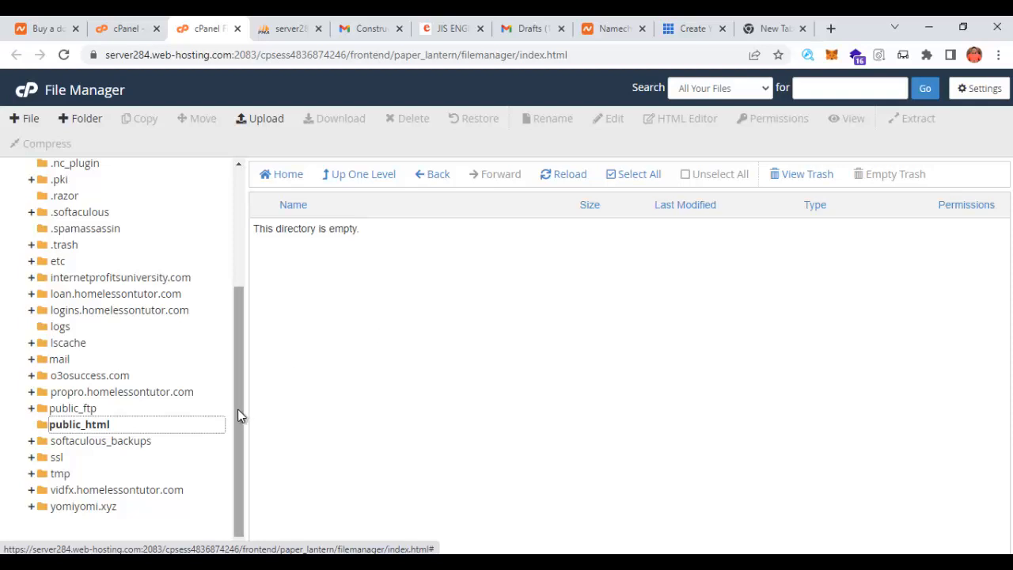
{"action": "scroll", "coordinate": [238, 409], "scroll_direction": "up", "scroll_amount": 3}
{"action": "scroll", "coordinate": [237, 411], "scroll_direction": "down", "scroll_amount": 3}
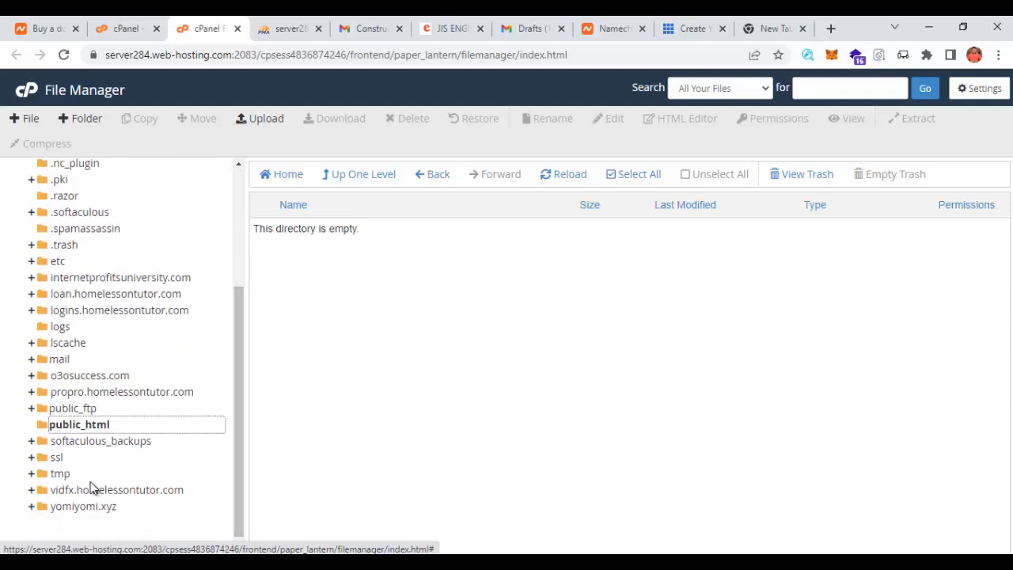
{"action": "left_click", "coordinate": [82, 507]}
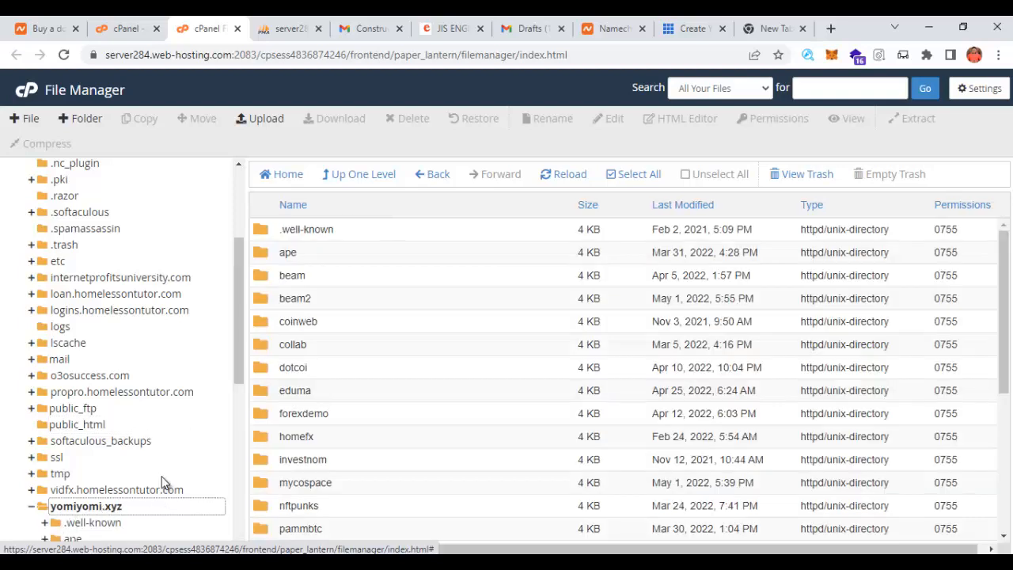
{"action": "scroll", "coordinate": [294, 407], "scroll_direction": "down", "scroll_amount": 4}
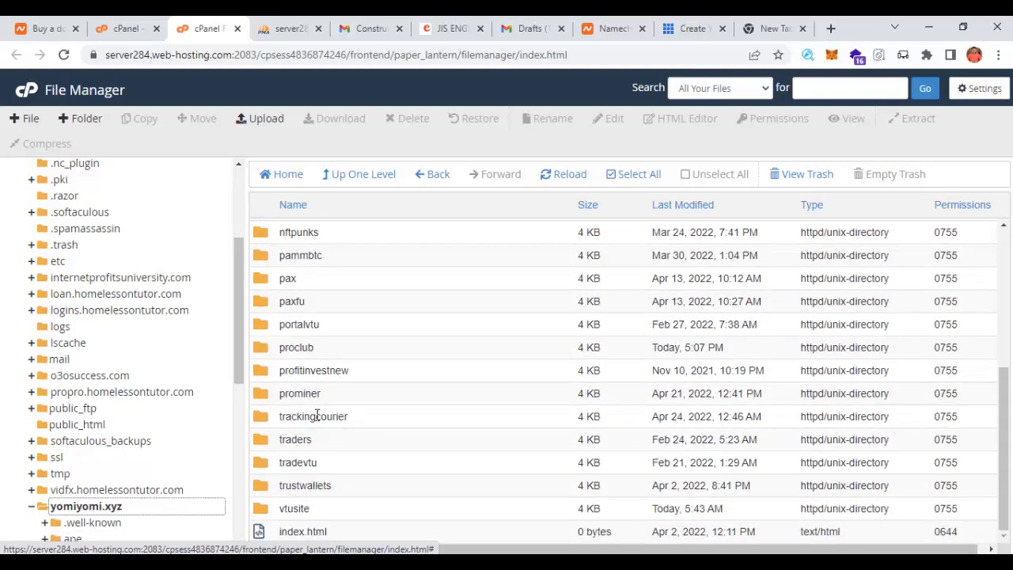
{"action": "scroll", "coordinate": [384, 392], "scroll_direction": "up", "scroll_amount": 4}
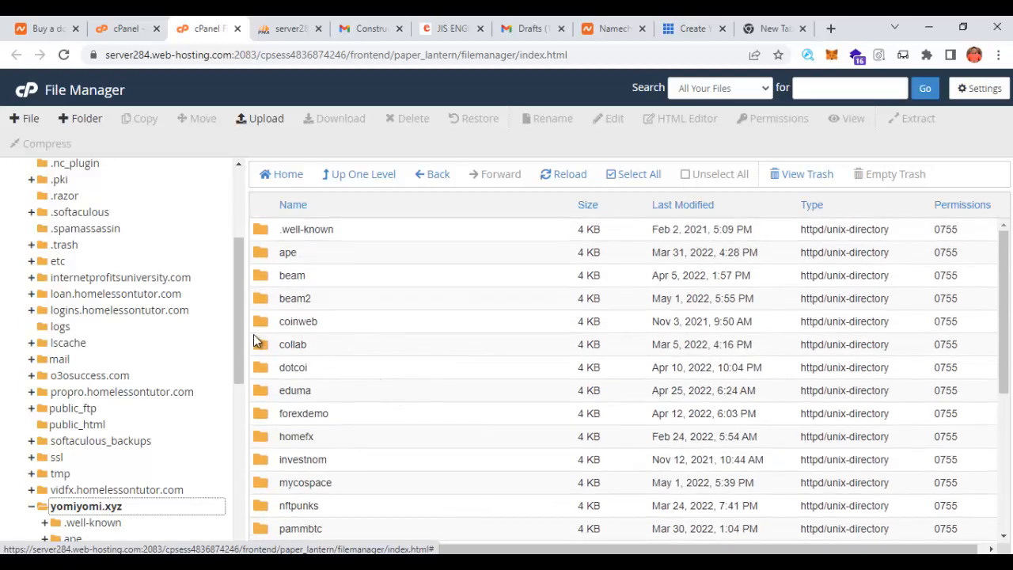
- Create a folder named 'jiseng' inside yomiyomi.xyz and open it
{"action": "left_click", "coordinate": [82, 118]}
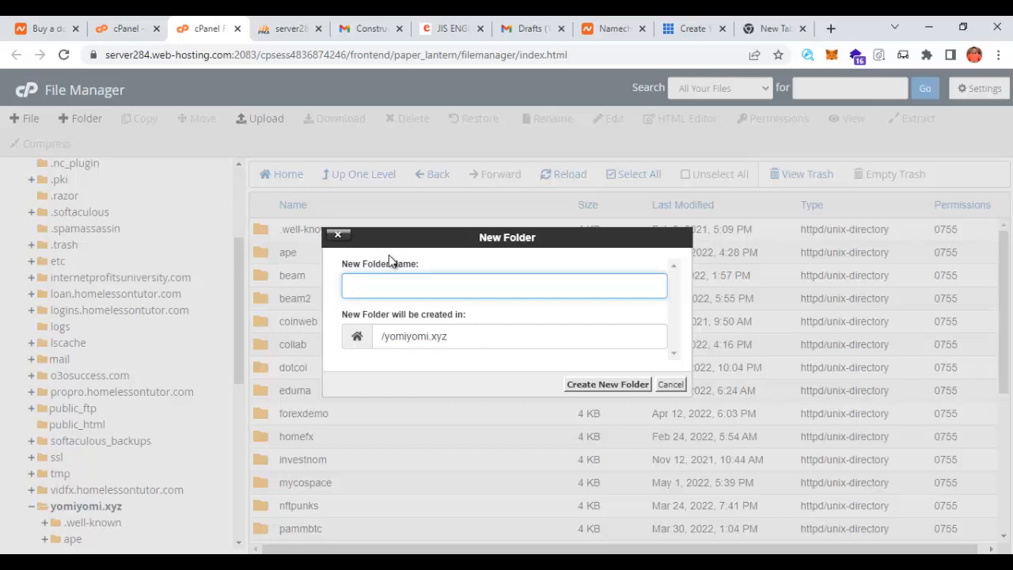
{"action": "type", "text": "jiseng"}
{"action": "left_click", "coordinate": [595, 384]}
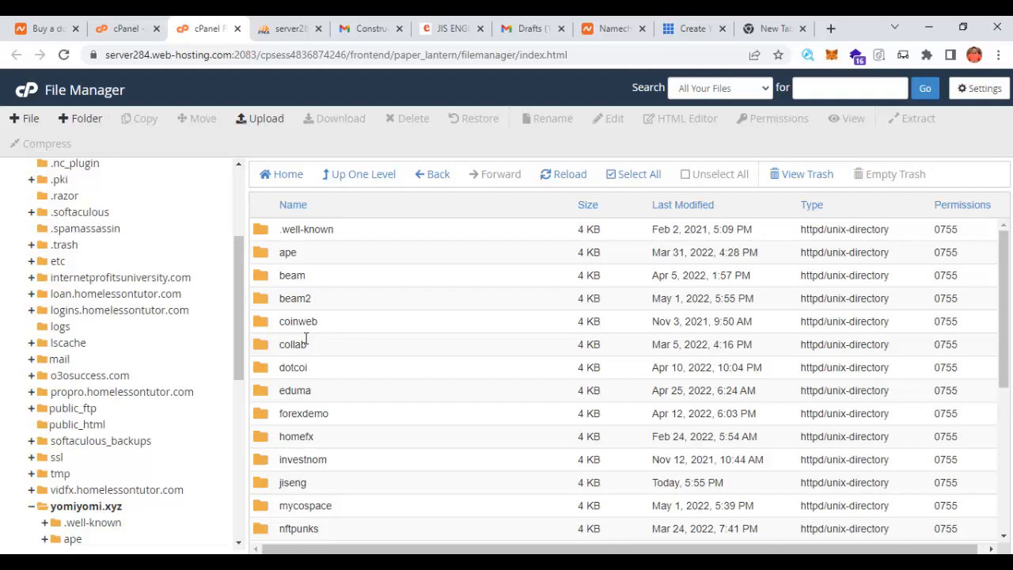
{"action": "scroll", "coordinate": [303, 386], "scroll_direction": "down", "scroll_amount": 1}
{"action": "scroll", "coordinate": [303, 386], "scroll_direction": "down", "scroll_amount": 2}
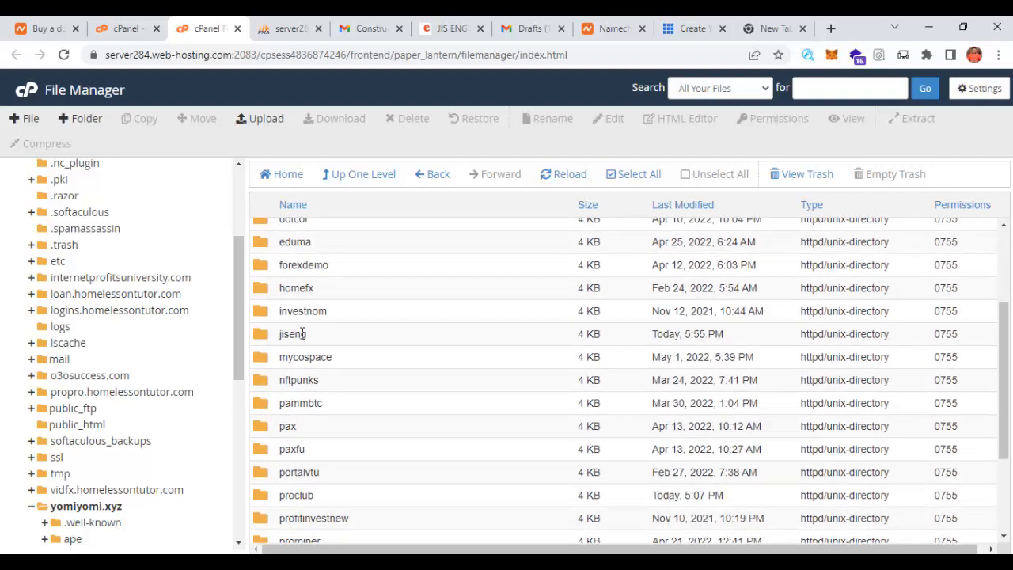
{"action": "double_click", "coordinate": [263, 336]}
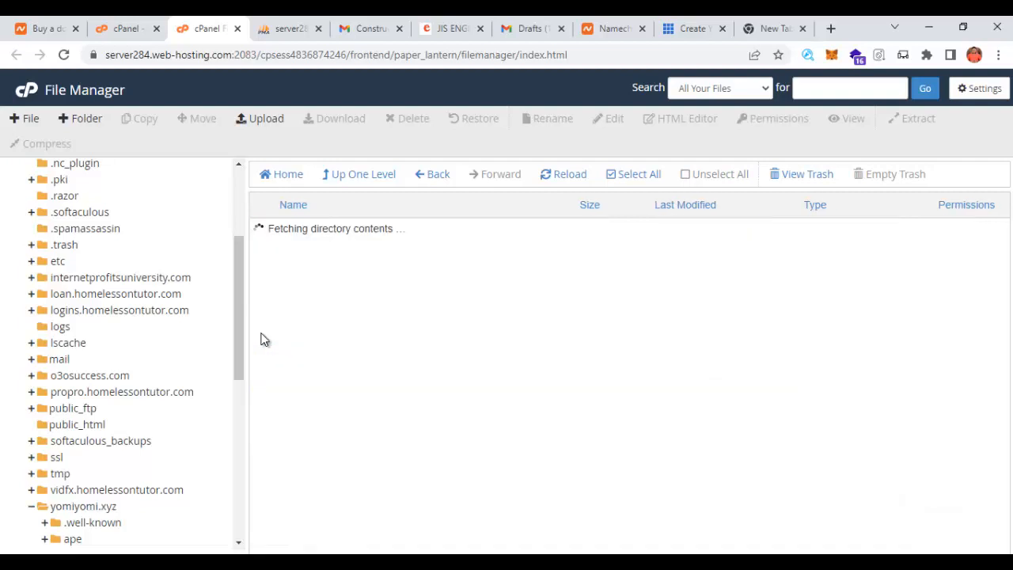
- Upload jis.zip from DESKTOP > BTC WEBSITE > JIS ENGINEERING into the jiseng folder
{"action": "left_click", "coordinate": [265, 119]}
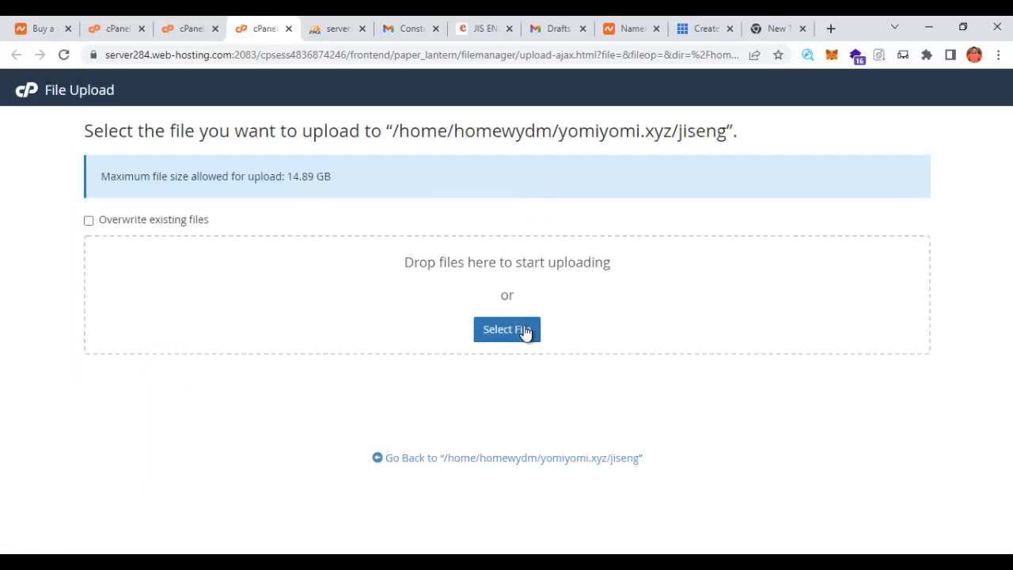
{"action": "left_click", "coordinate": [525, 331]}
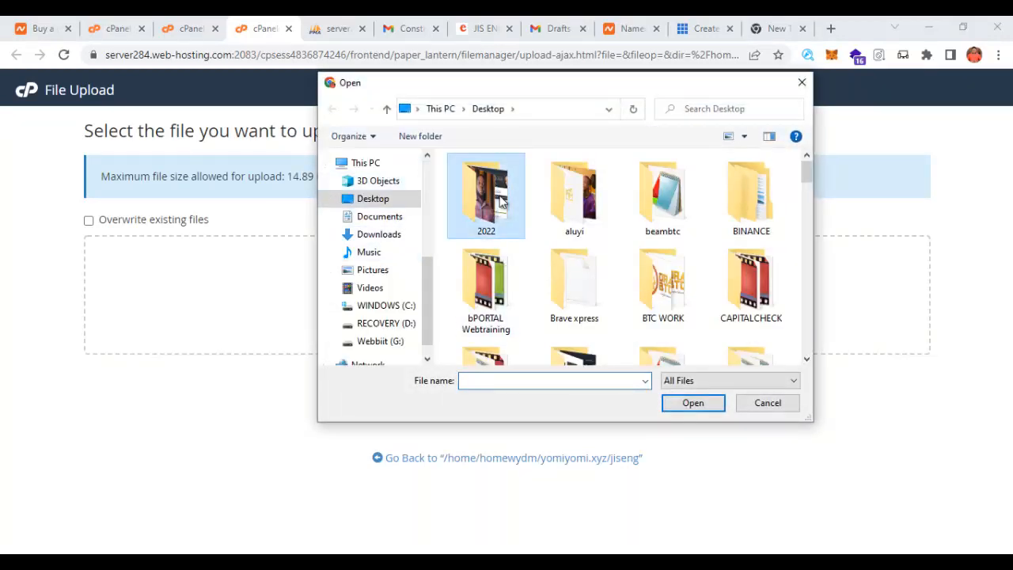
{"action": "scroll", "coordinate": [498, 194], "scroll_direction": "down", "scroll_amount": 2}
{"action": "double_click", "coordinate": [567, 190]}
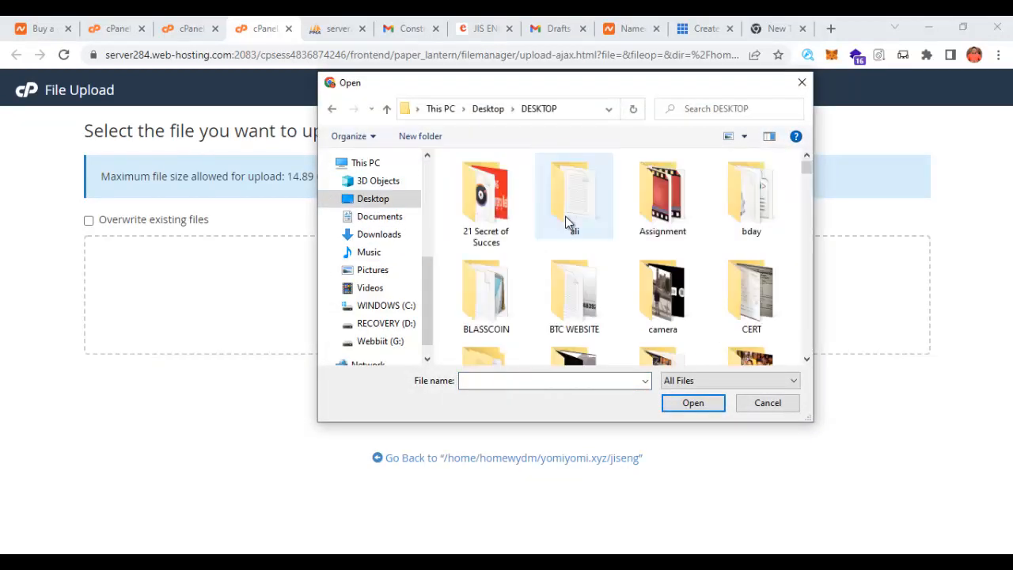
{"action": "double_click", "coordinate": [574, 294]}
{"action": "left_click", "coordinate": [556, 295]}
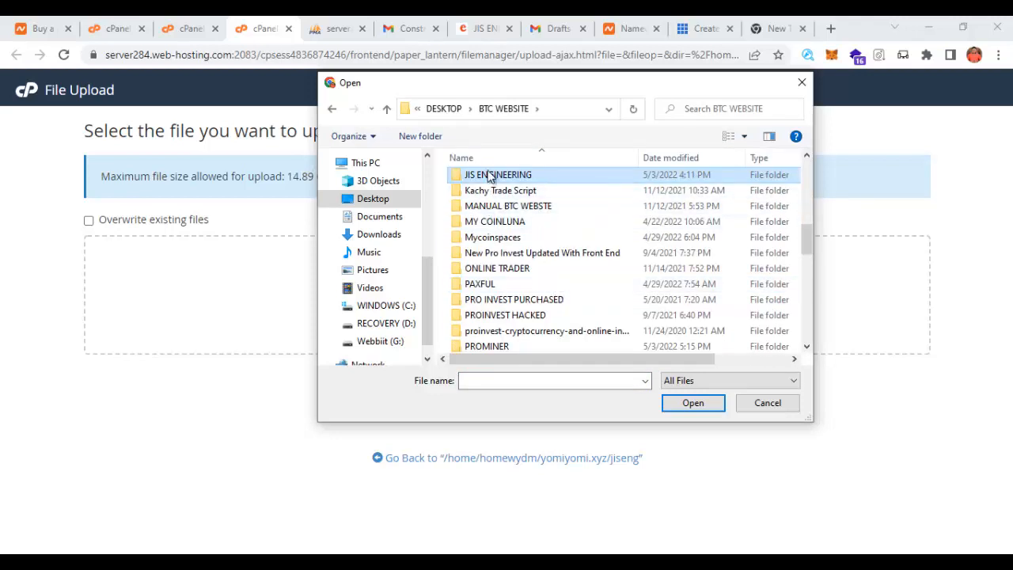
{"action": "double_click", "coordinate": [490, 179]}
{"action": "double_click", "coordinate": [471, 196]}
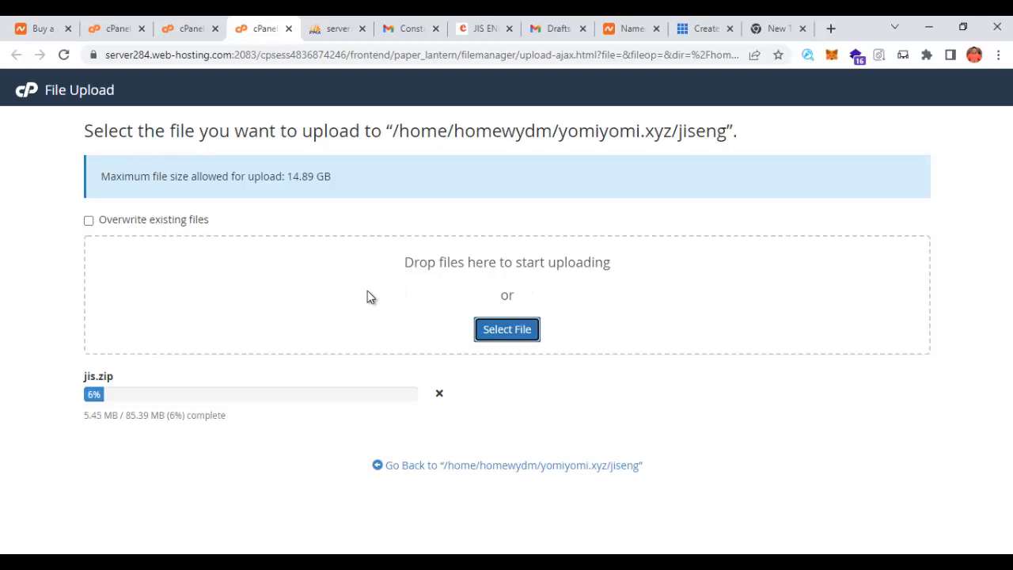
- Search 'dat' to open the MySQL Database Wizard and create the database jisdb
{"action": "left_click", "coordinate": [186, 30]}
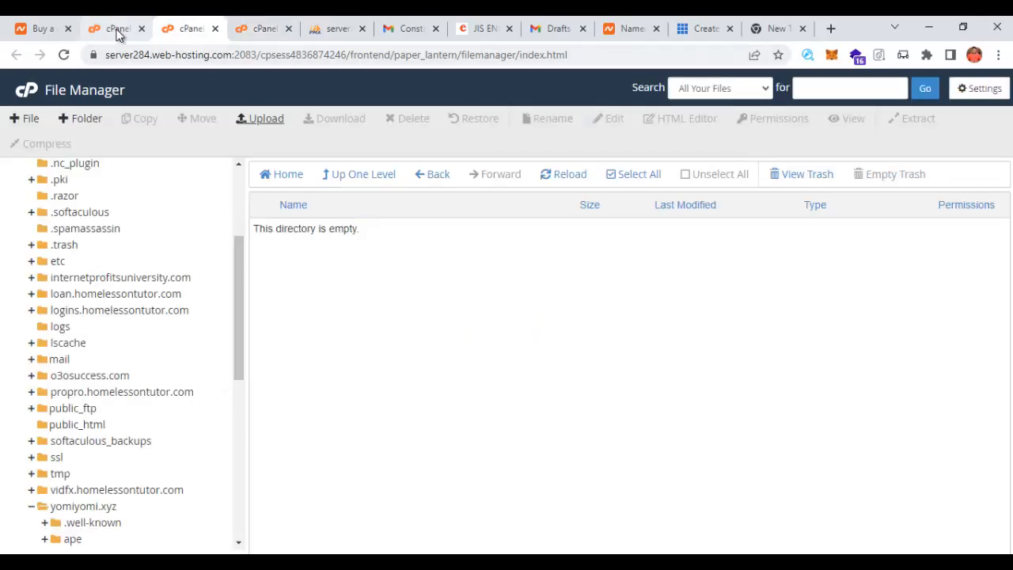
{"action": "left_click", "coordinate": [113, 29]}
{"action": "double_click", "coordinate": [97, 127]}
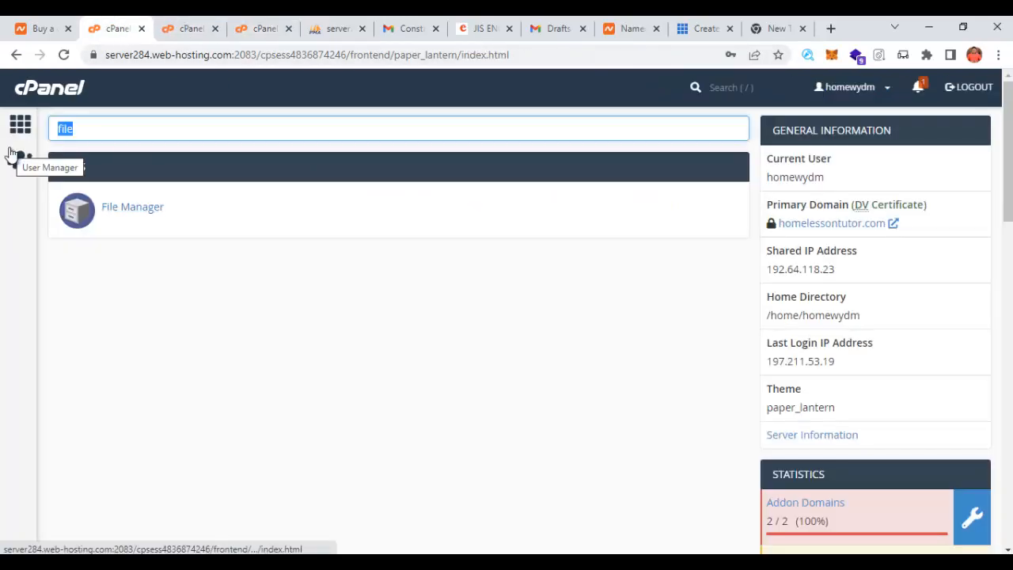
{"action": "type", "text": "dat"}
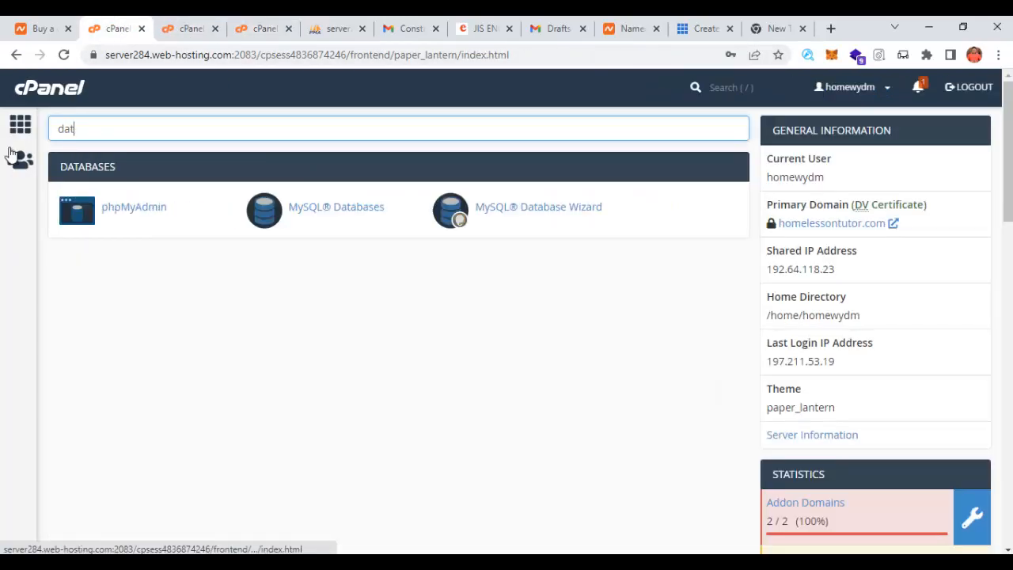
{"action": "left_click", "coordinate": [528, 210]}
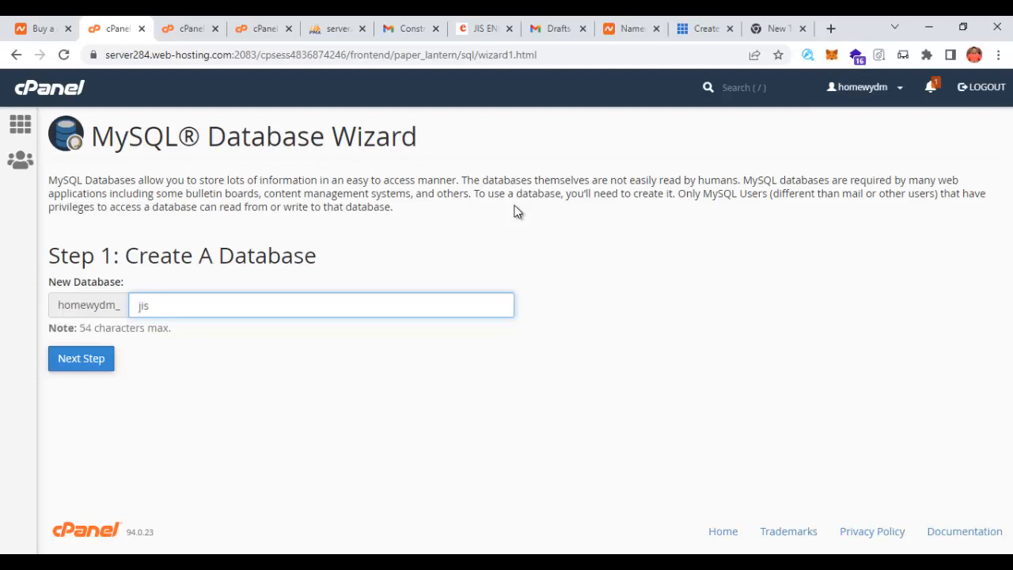
{"action": "type", "text": "b"}
{"action": "left_click", "coordinate": [82, 360]}
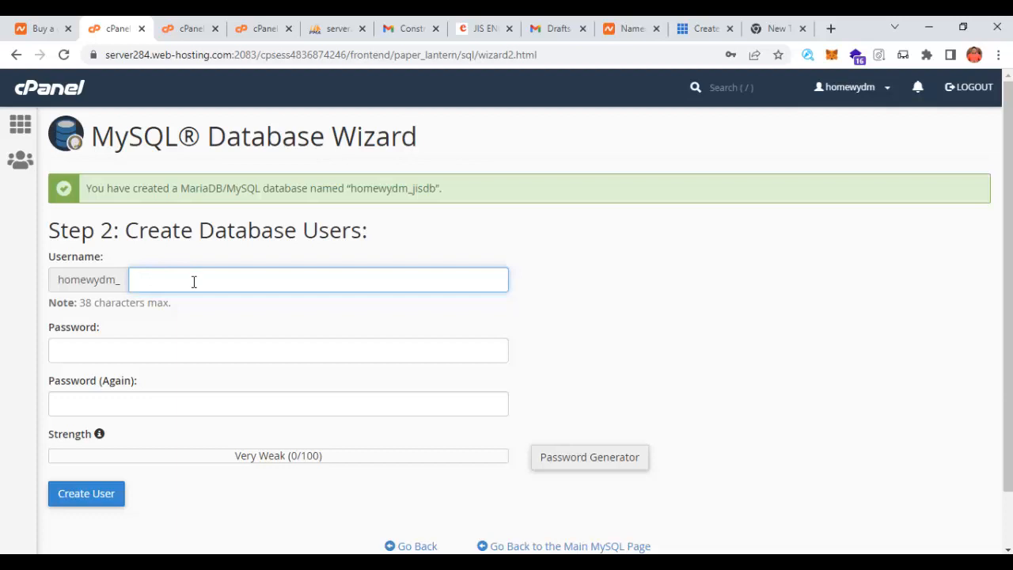
- Name the user jisuser and give it a generated strong password, copying the password
{"action": "type", "text": "jisuser"}
{"action": "left_click", "coordinate": [601, 465]}
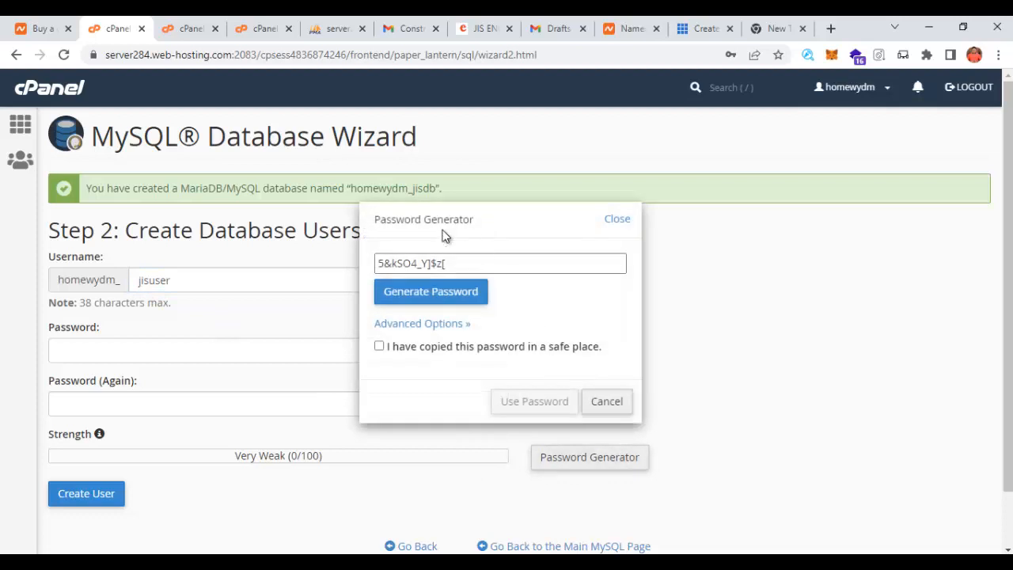
{"action": "triple_click", "coordinate": [455, 262]}
{"action": "right_click", "coordinate": [424, 265]}
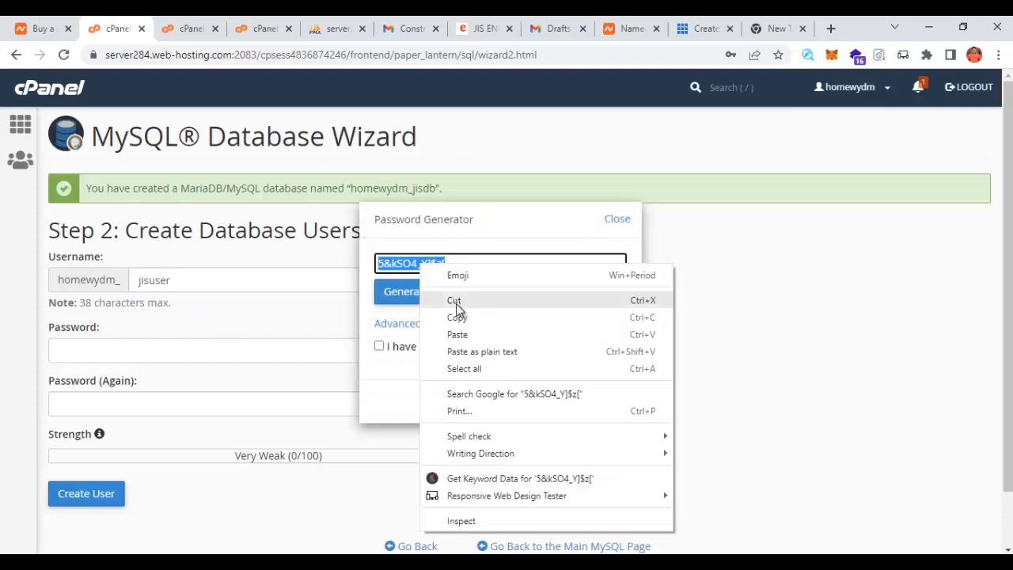
{"action": "left_click", "coordinate": [461, 315]}
{"action": "left_click", "coordinate": [379, 346]}
{"action": "left_click", "coordinate": [532, 401]}
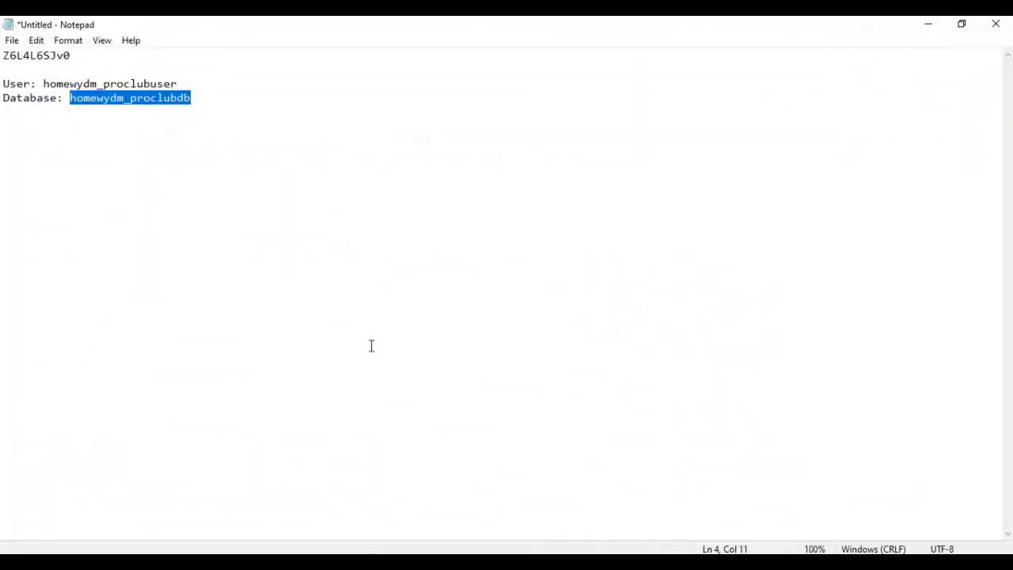
- Save the password in Notepad and create the user homewydm_jisuser
{"action": "key", "text": "ctrl+a"}
{"action": "key", "text": "ctrl+v"}
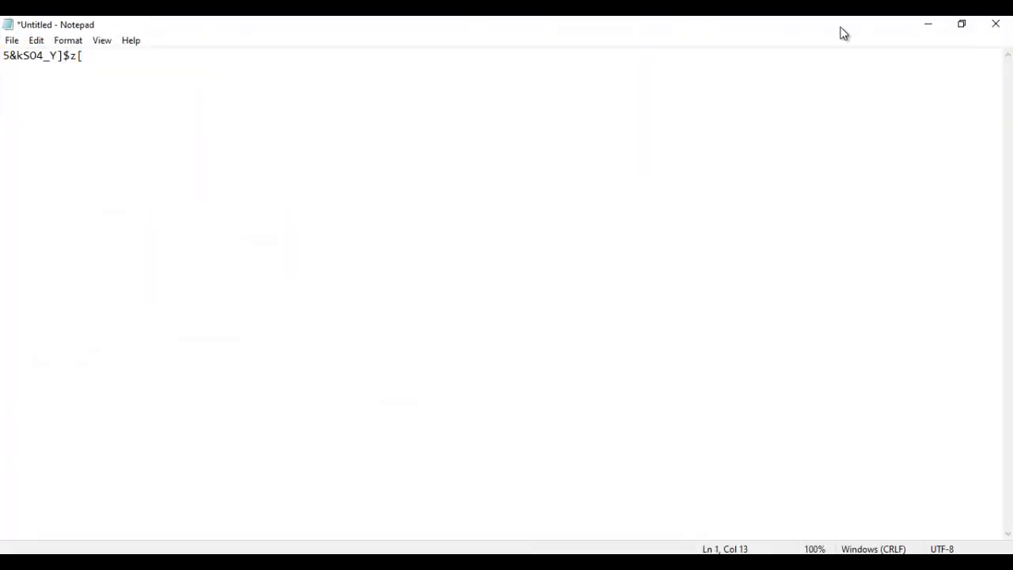
{"action": "left_click", "coordinate": [926, 29]}
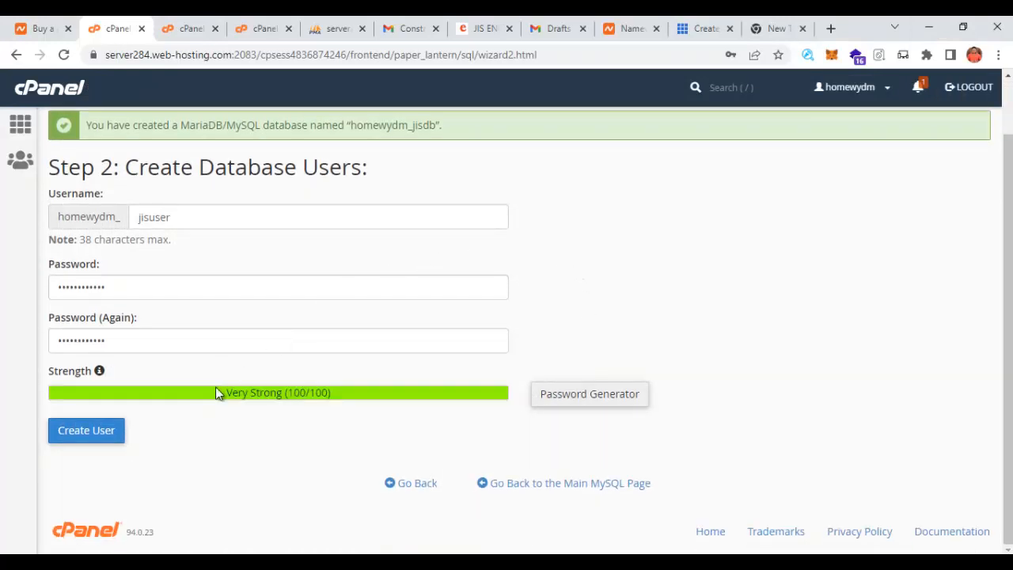
{"action": "left_click", "coordinate": [99, 432]}
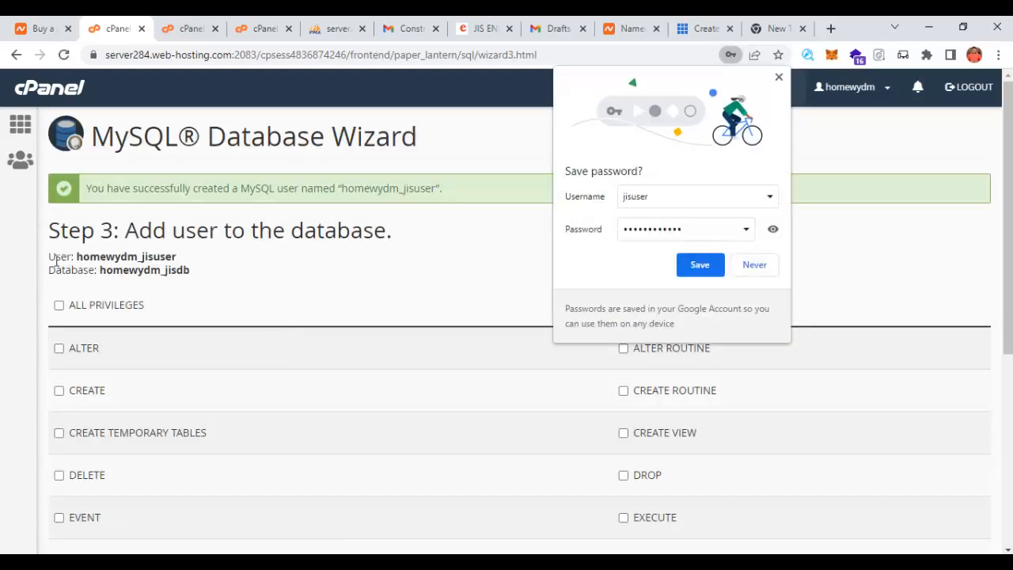
- Copy the user and database name lines into the Notepad notes below the password
{"action": "left_click_drag", "start_coordinate": [49, 255], "coordinate": [198, 274]}
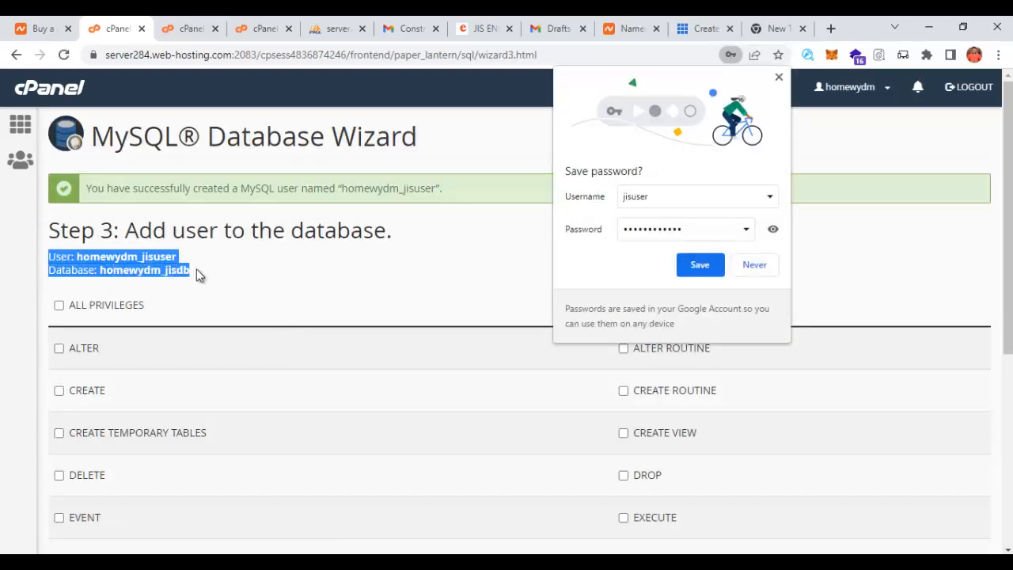
{"action": "right_click", "coordinate": [171, 271]}
{"action": "left_click", "coordinate": [201, 285]}
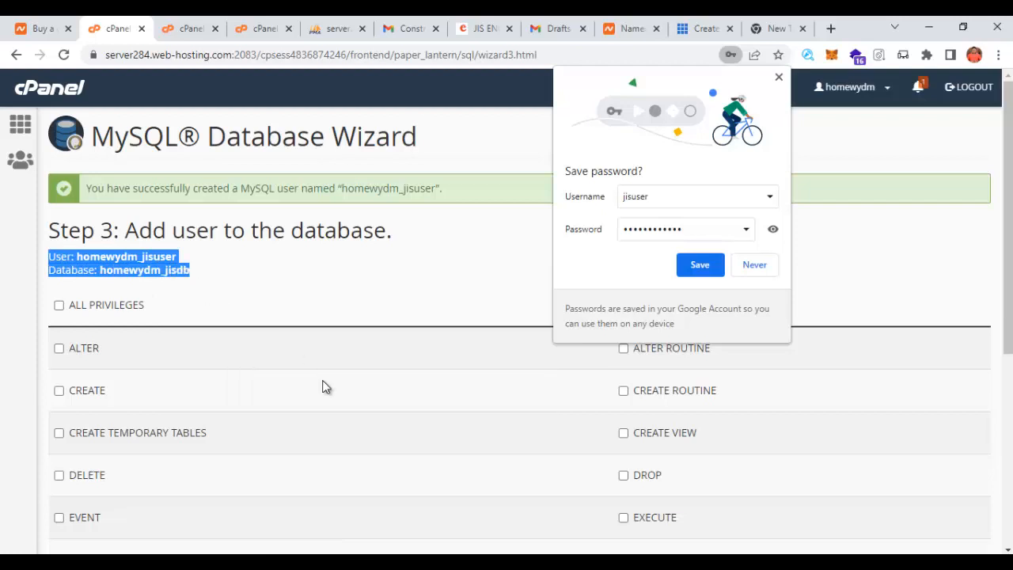
{"action": "left_click", "coordinate": [516, 563]}
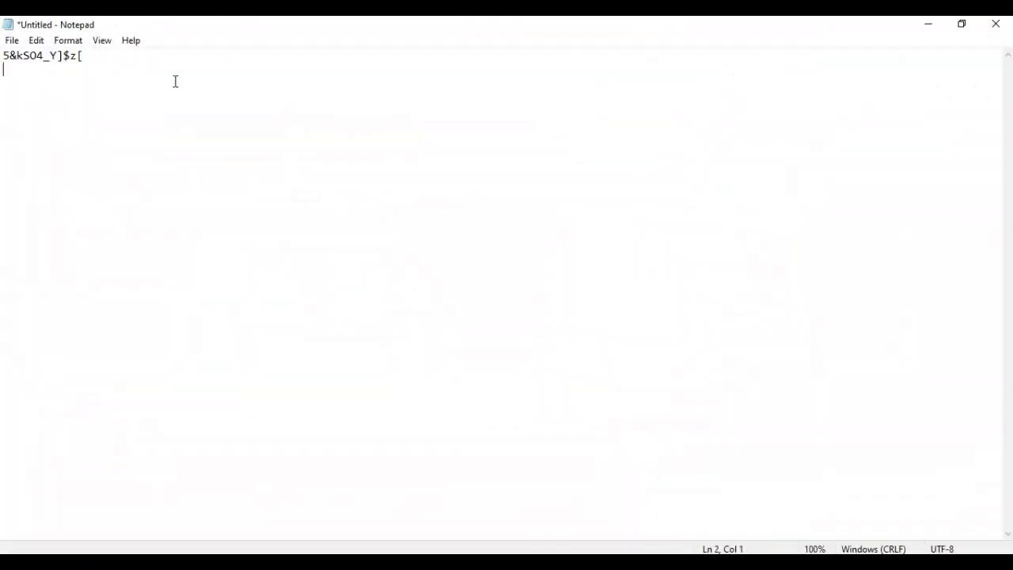
{"action": "left_click", "coordinate": [175, 81]}
{"action": "key", "text": "ctrl+v"}
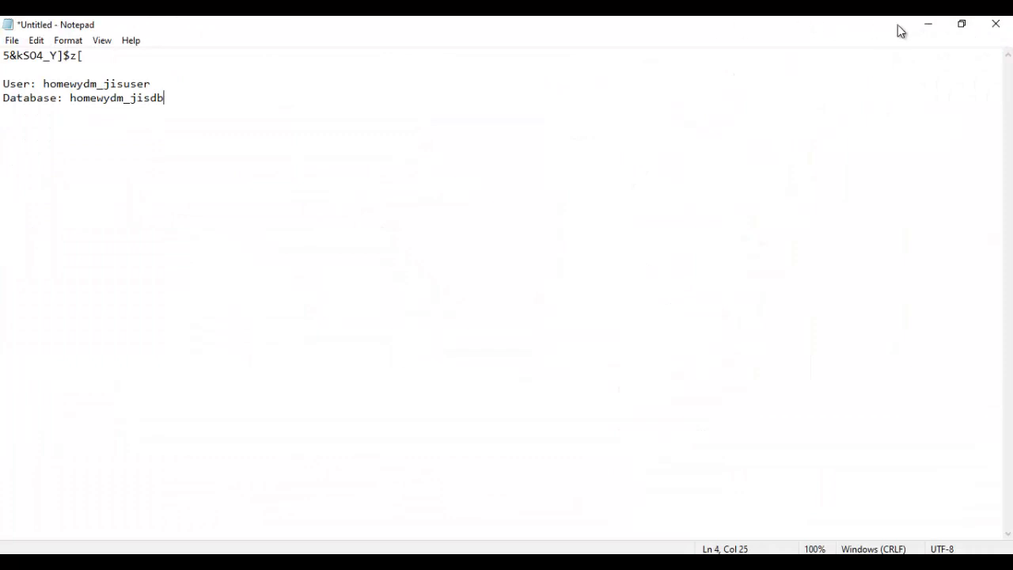
{"action": "left_click", "coordinate": [928, 23]}
- Grant homewydm_jisuser ALL PRIVILEGES on homewydm_jisdb and decline saving the password
{"action": "left_click", "coordinate": [59, 305]}
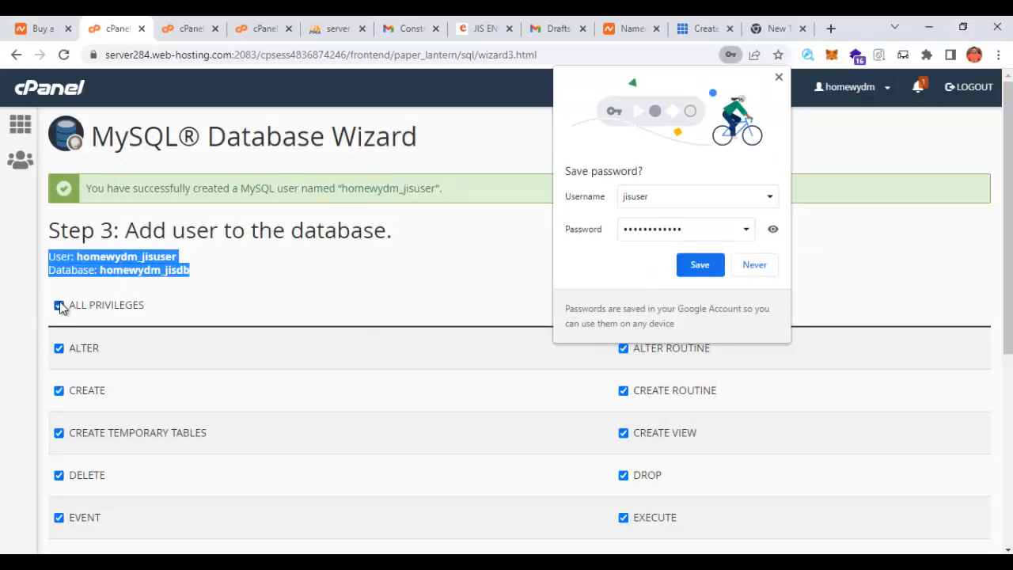
{"action": "scroll", "coordinate": [69, 328], "scroll_direction": "down", "scroll_amount": 5}
{"action": "left_click", "coordinate": [88, 433]}
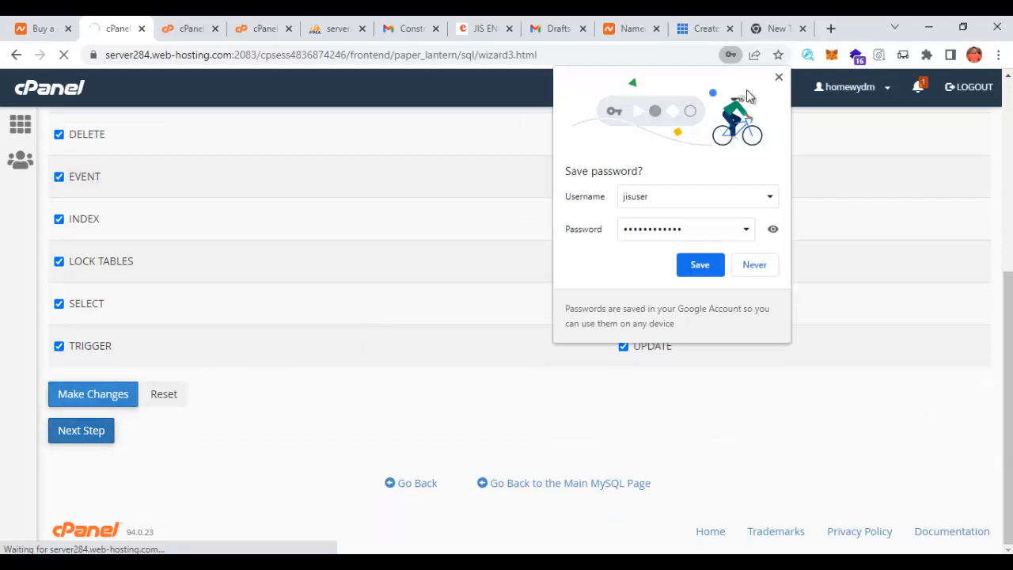
{"action": "left_click", "coordinate": [779, 76]}
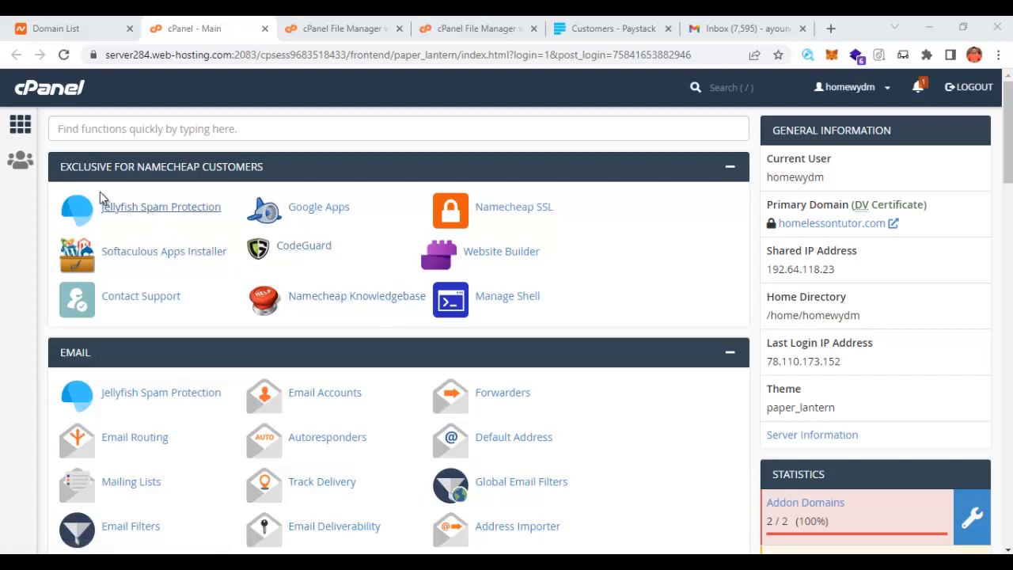
- Filter the cPanel functions by 'ph' and launch phpMyAdmin in a new tab
{"action": "scroll", "coordinate": [502, 389], "scroll_direction": "down", "scroll_amount": 2}
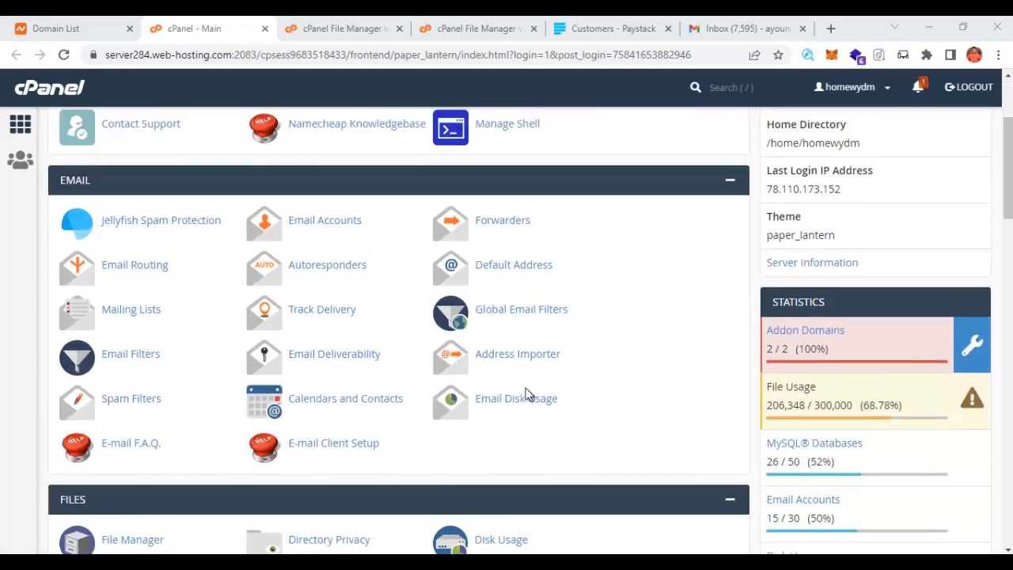
{"action": "scroll", "coordinate": [527, 394], "scroll_direction": "up", "scroll_amount": 2}
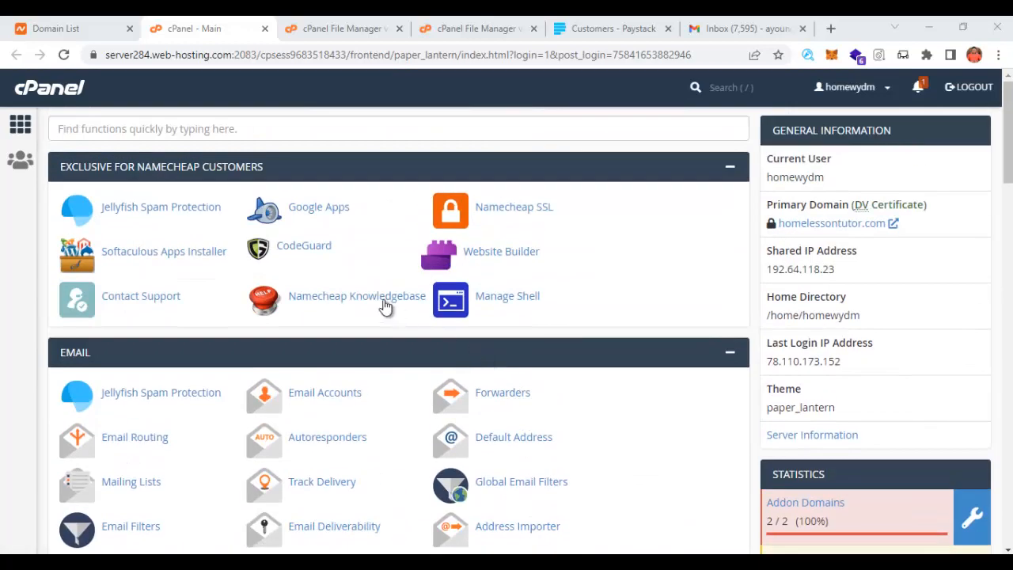
{"action": "left_click", "coordinate": [119, 133]}
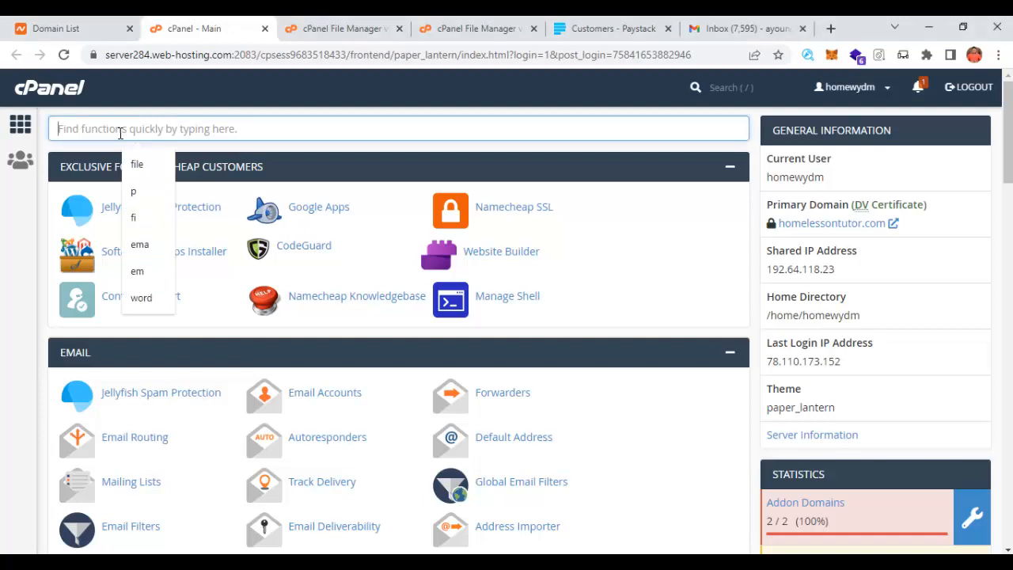
{"action": "type", "text": "p"}
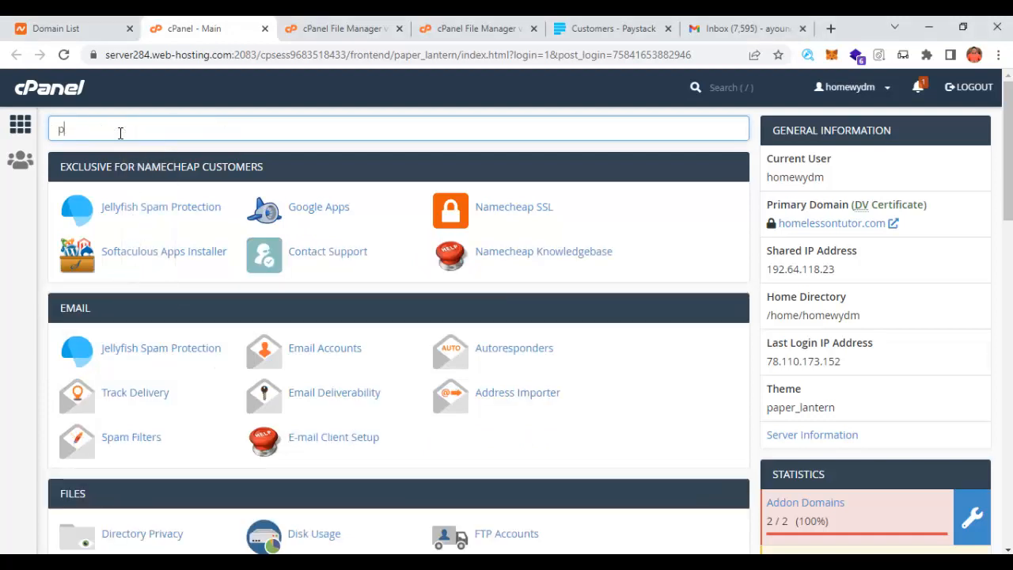
{"action": "type", "text": "hp"}
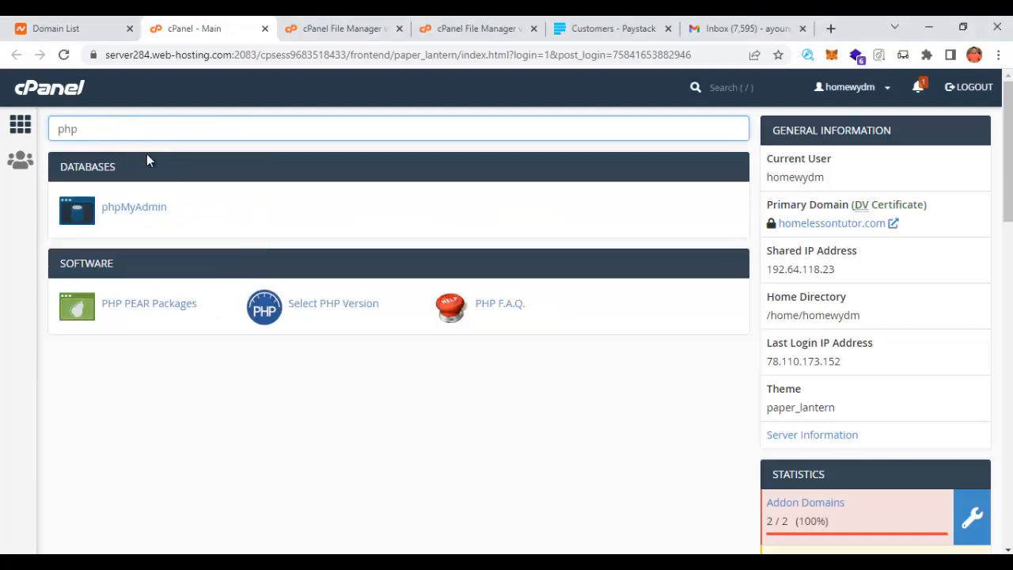
{"action": "left_click", "coordinate": [140, 208]}
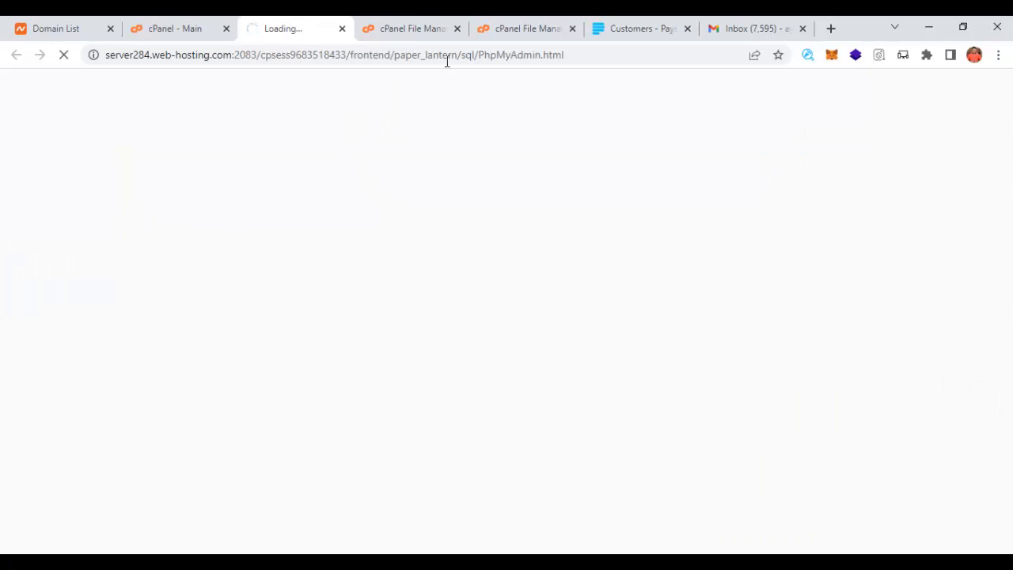
- Alternate between the jis.zip upload tab and phpMyAdmin until both finish loading
{"action": "left_click", "coordinate": [508, 30]}
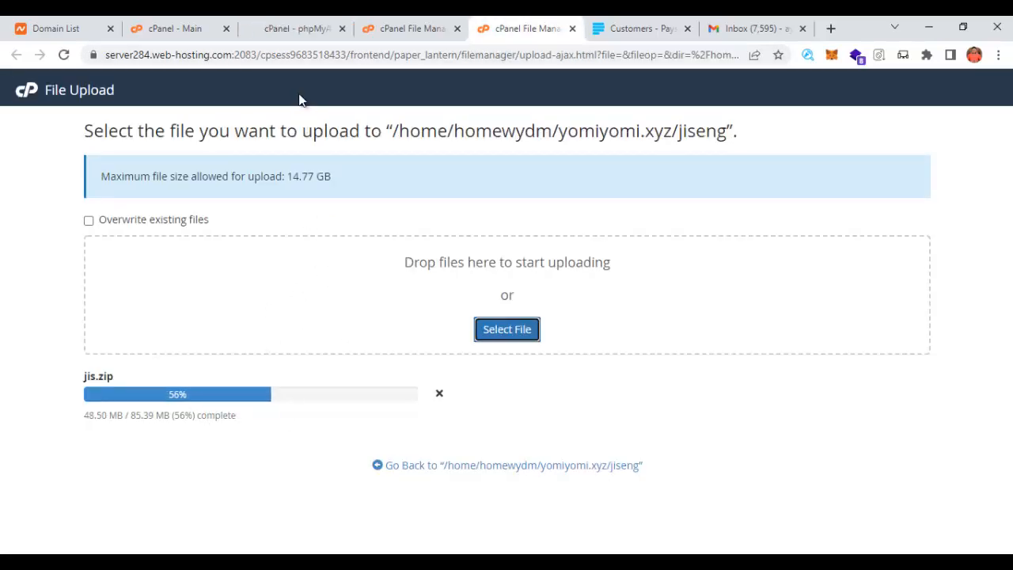
{"action": "left_click", "coordinate": [276, 29]}
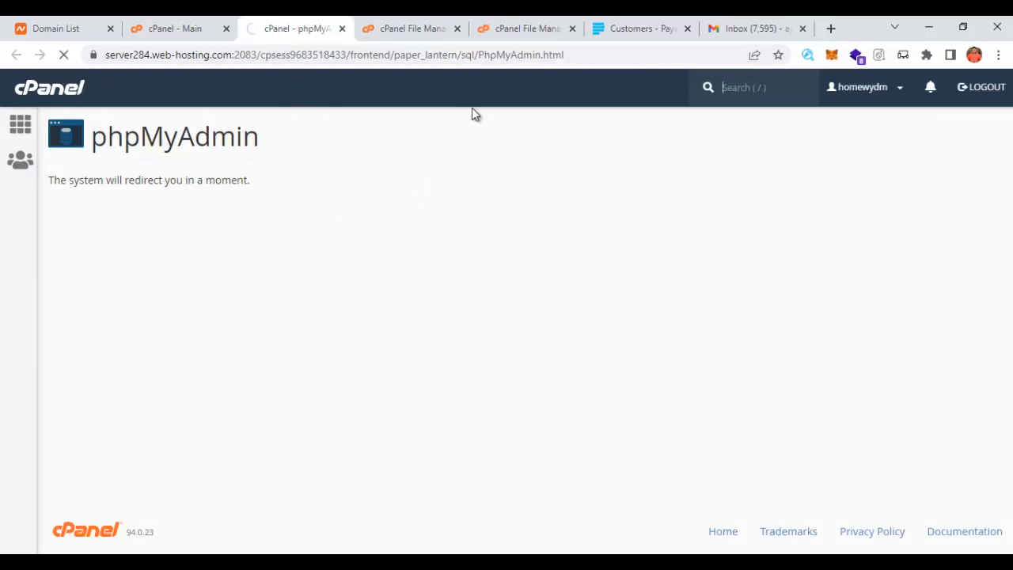
{"action": "left_click", "coordinate": [519, 28]}
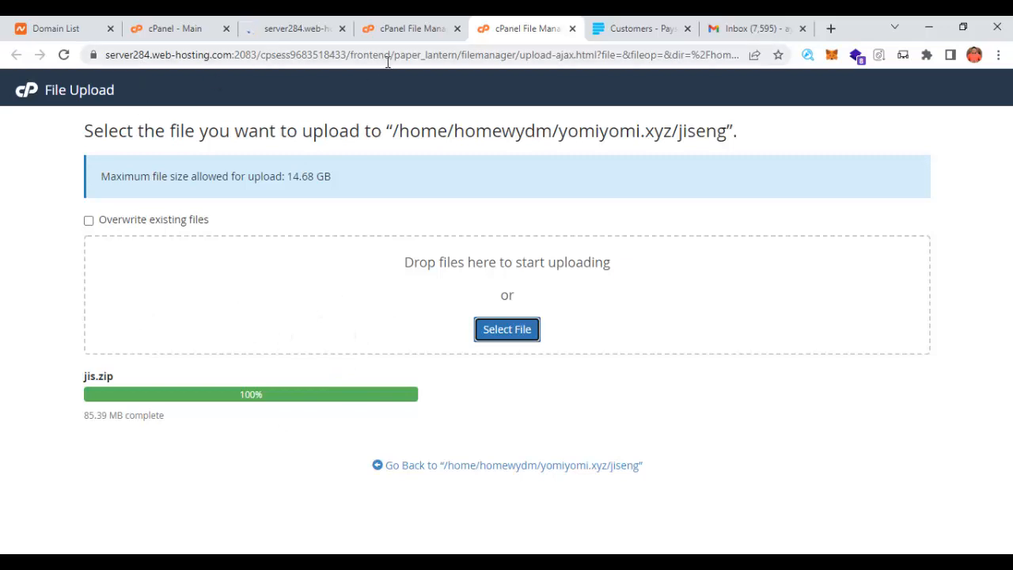
{"action": "left_click", "coordinate": [303, 27]}
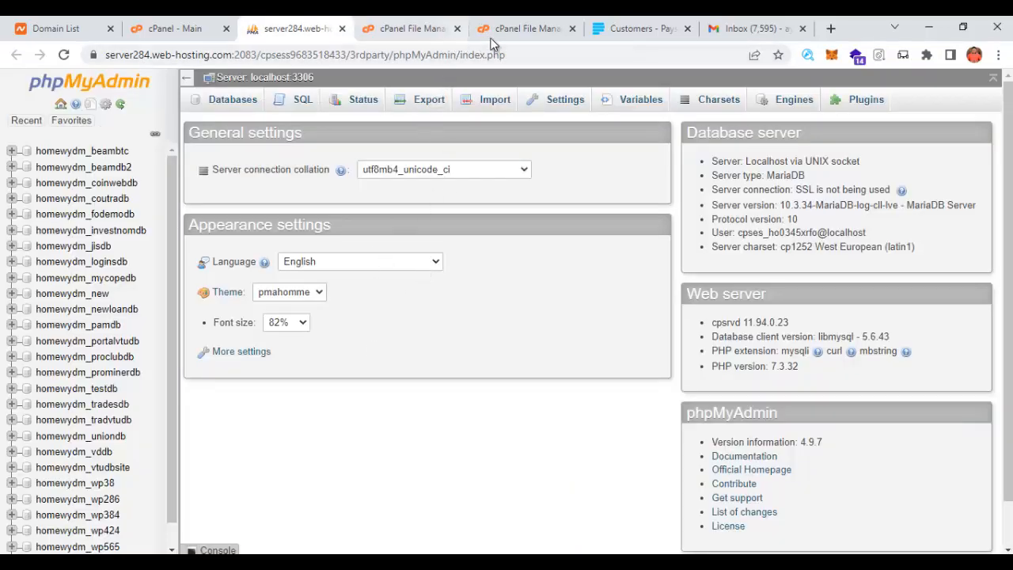
{"action": "left_click", "coordinate": [521, 29]}
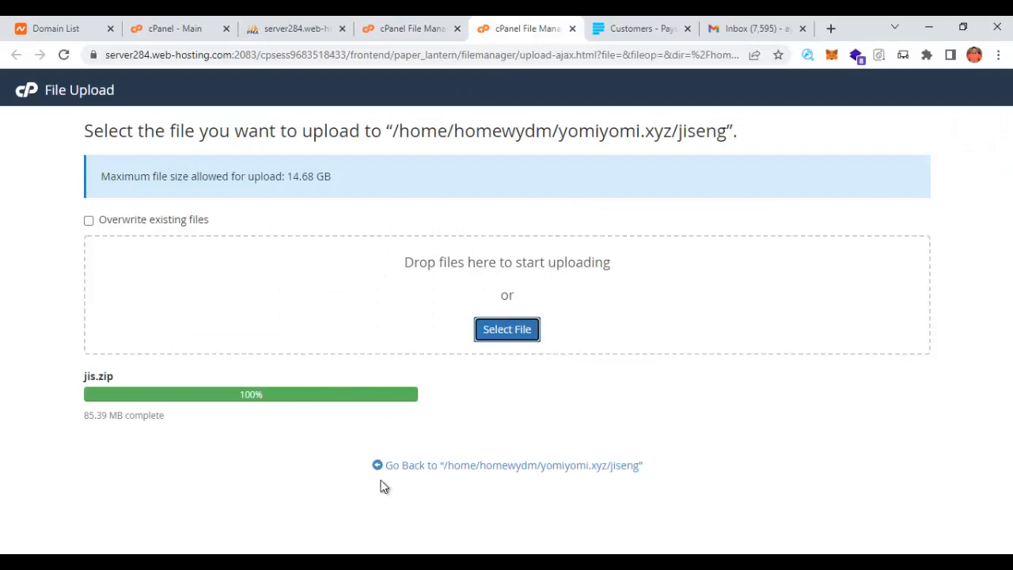
- Close the upload tab and extract jis.zip into the jiseng folder in File Manager
{"action": "key", "text": "ctrl+w"}
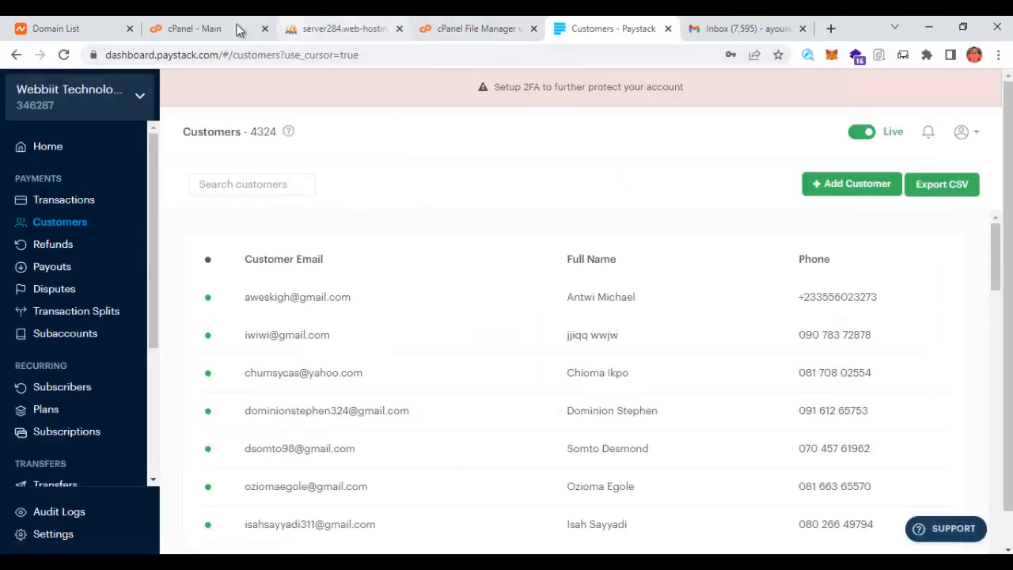
{"action": "left_click", "coordinate": [471, 29]}
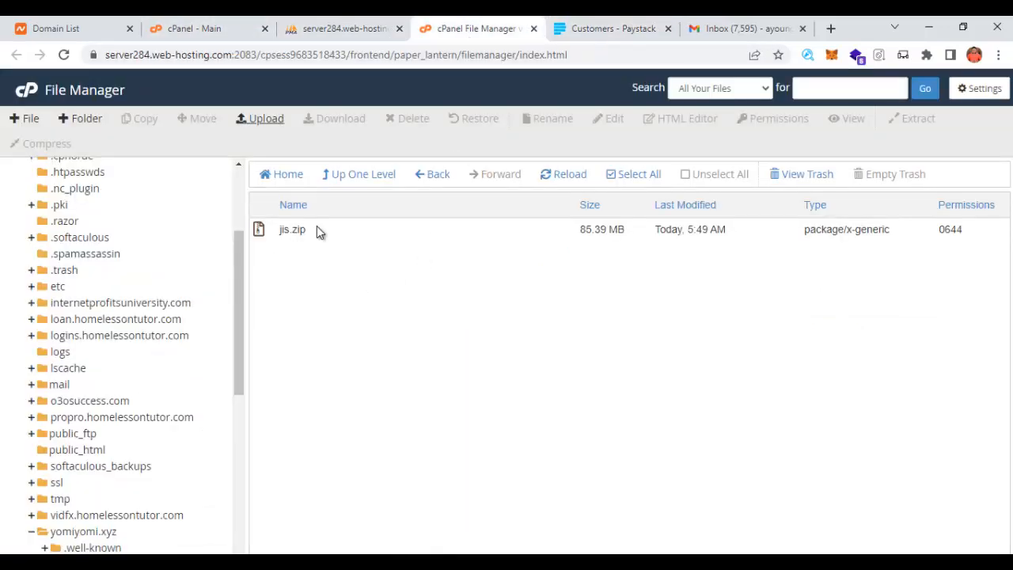
{"action": "right_click", "coordinate": [291, 231]}
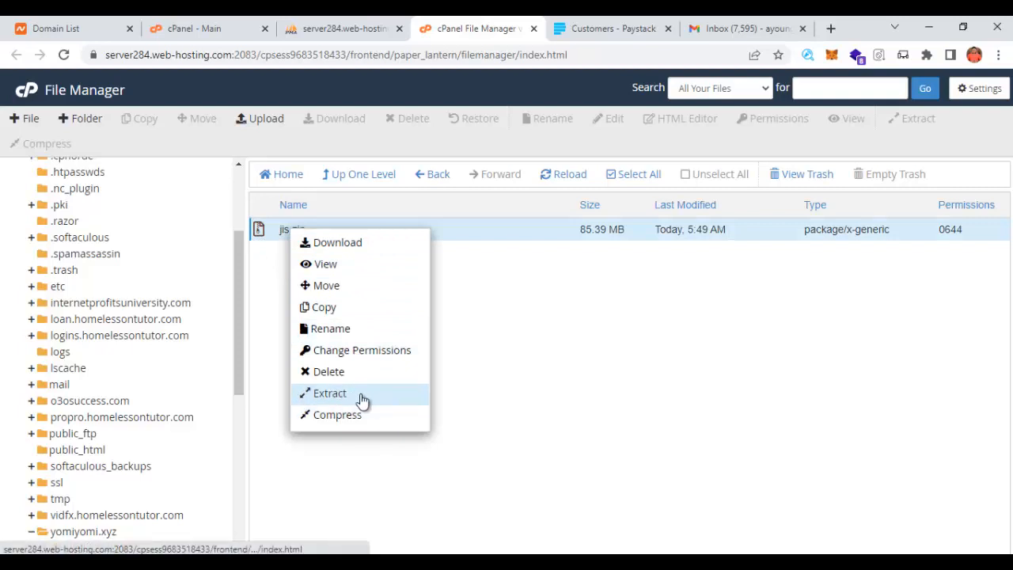
{"action": "left_click", "coordinate": [331, 394]}
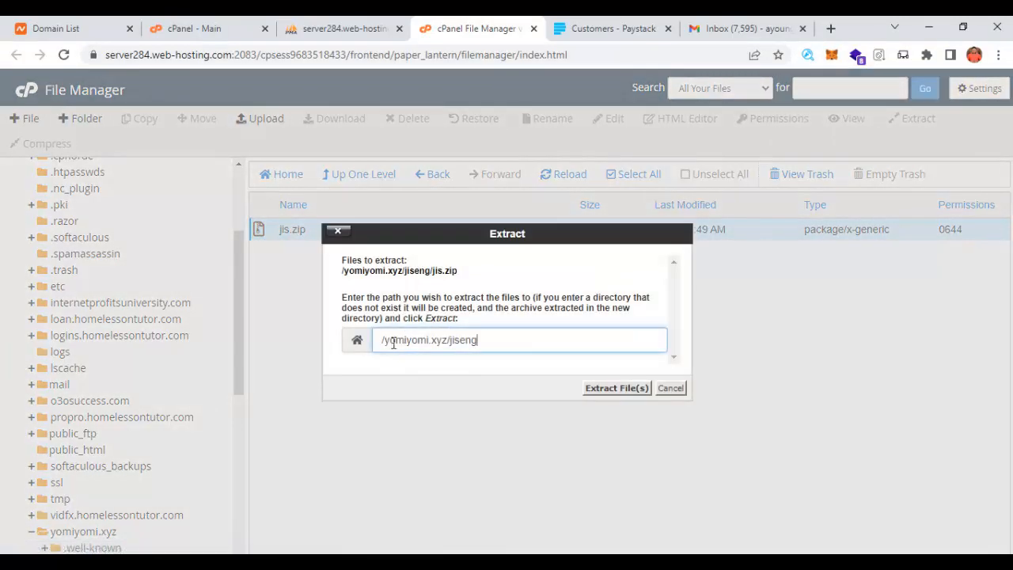
{"action": "left_click", "coordinate": [616, 388]}
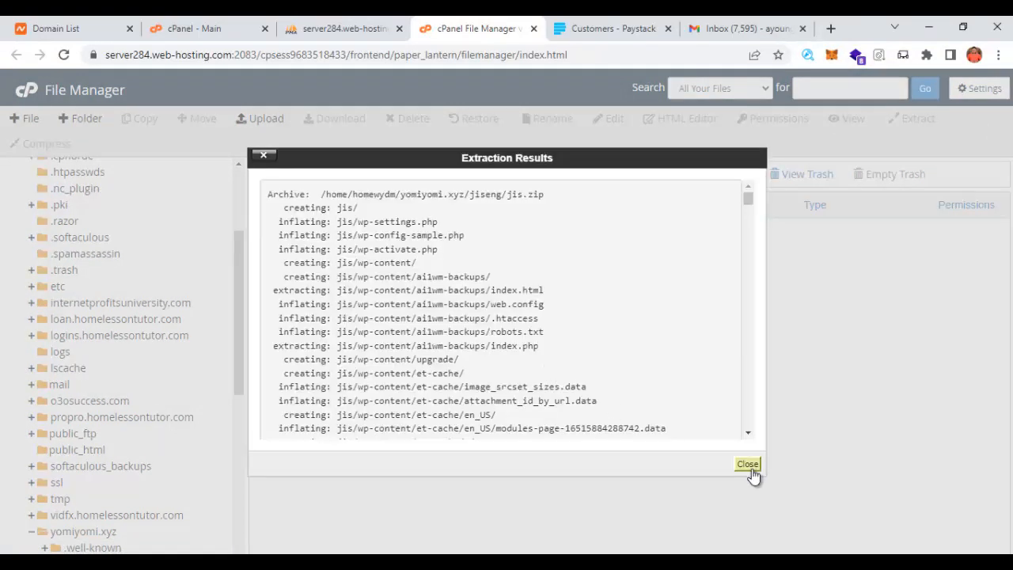
{"action": "left_click", "coordinate": [748, 464]}
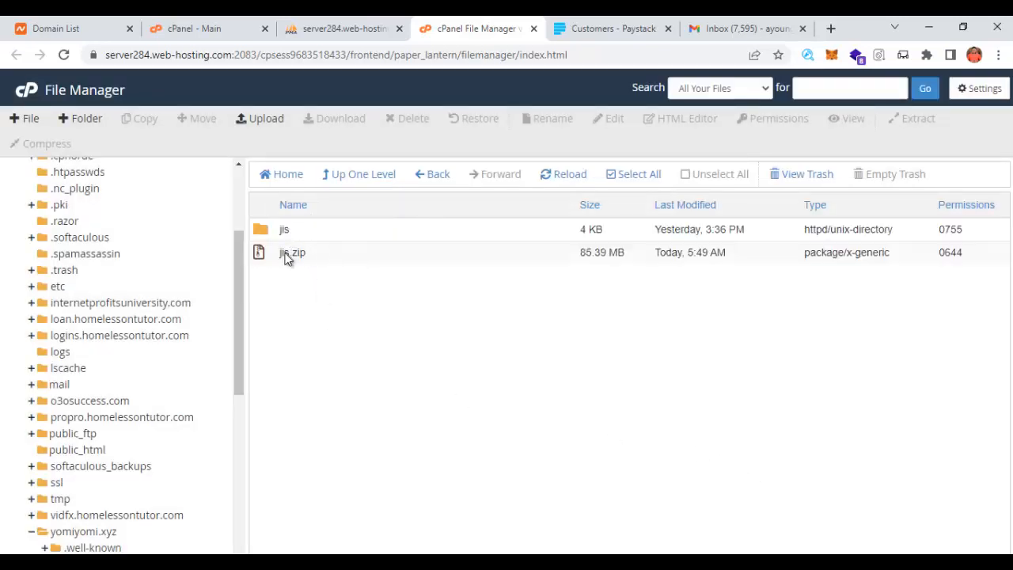
- Delete the jis.zip archive and refresh the jiseng listing
{"action": "right_click", "coordinate": [287, 260]}
{"action": "left_click", "coordinate": [327, 398]}
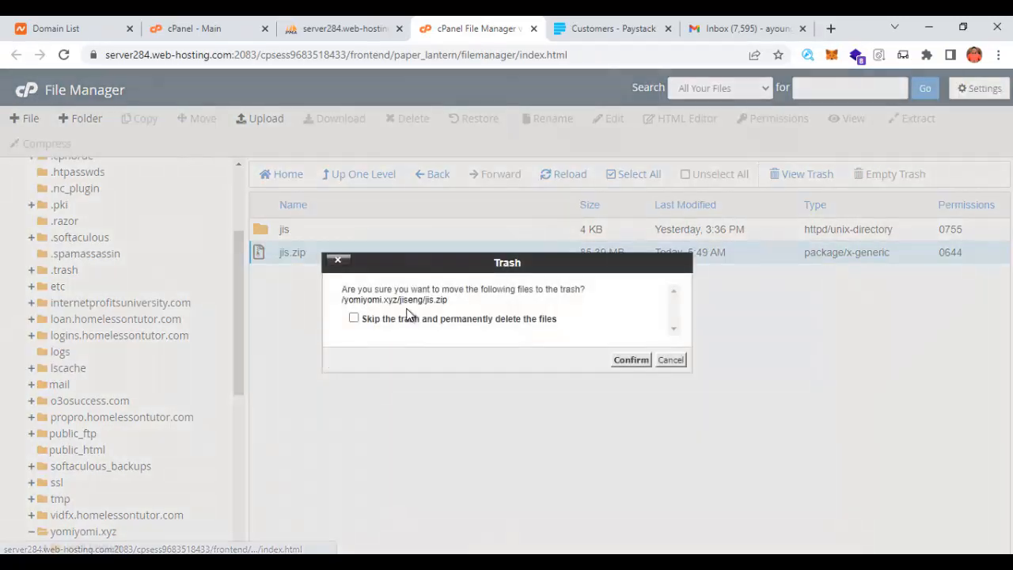
{"action": "left_click", "coordinate": [631, 359]}
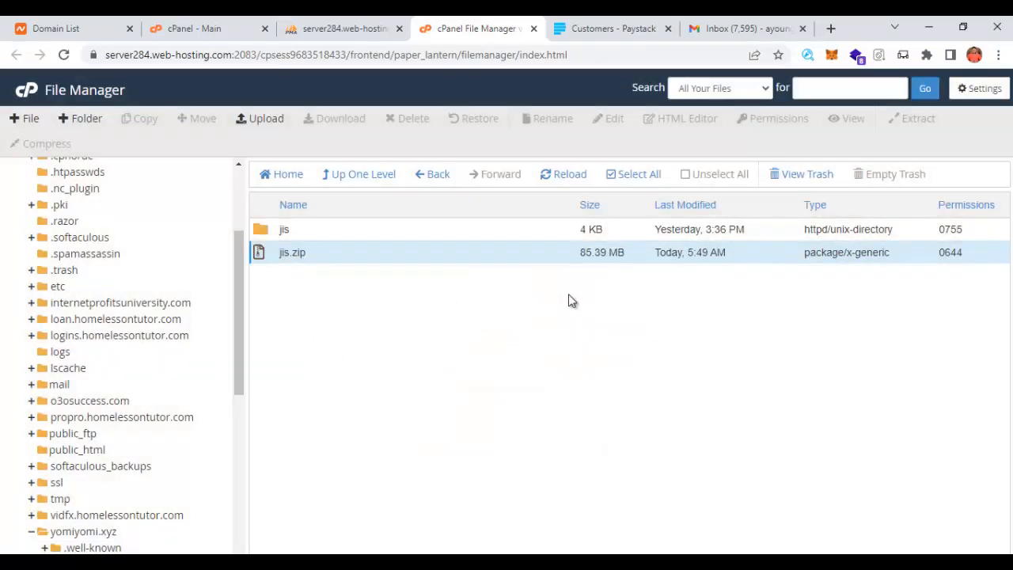
{"action": "left_click", "coordinate": [572, 177]}
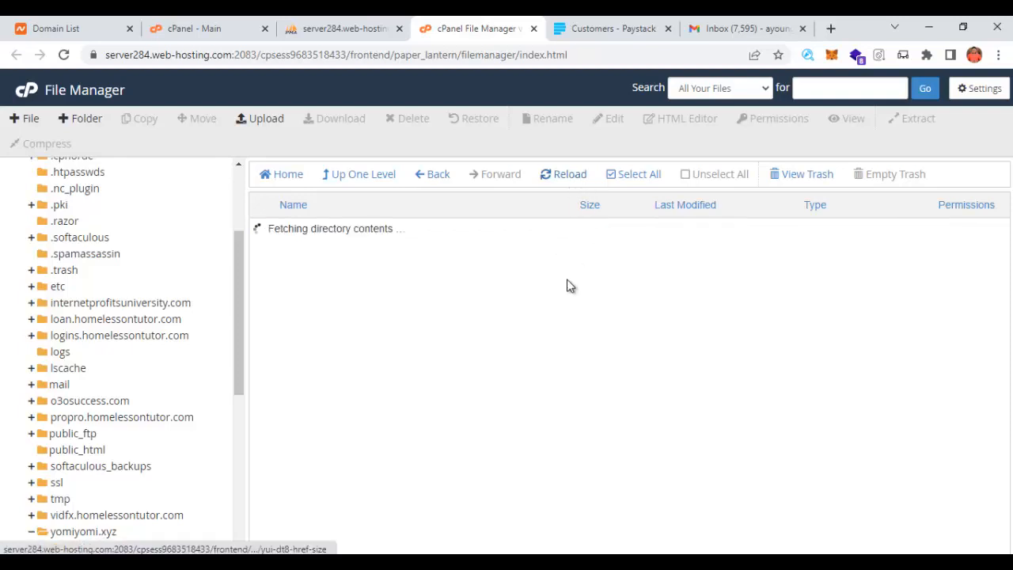
- Select everything inside the jis folder and move it up to /yomiyomi.xyz/jiseng/
{"action": "double_click", "coordinate": [260, 231]}
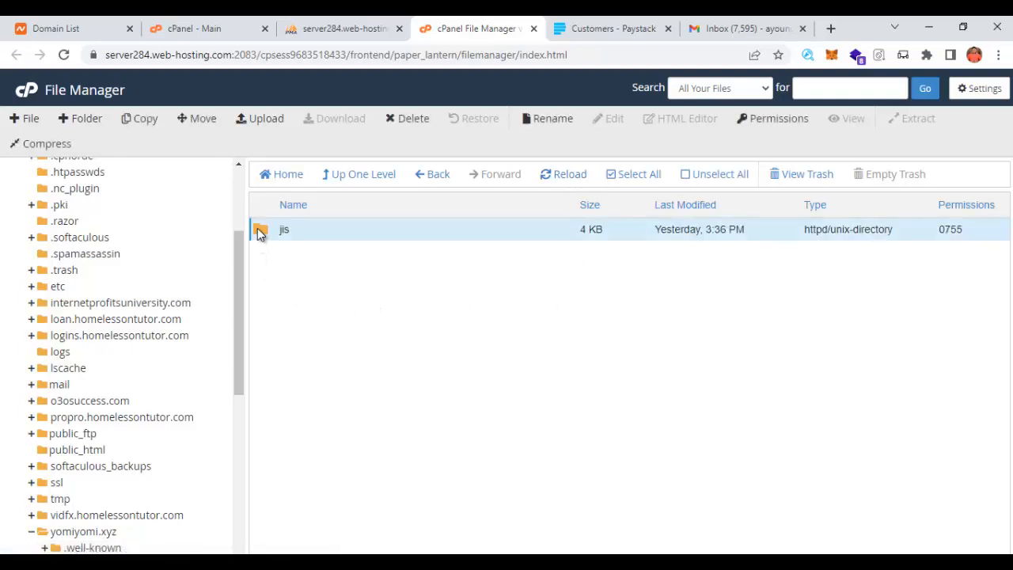
{"action": "scroll", "coordinate": [415, 412], "scroll_direction": "down", "scroll_amount": 2}
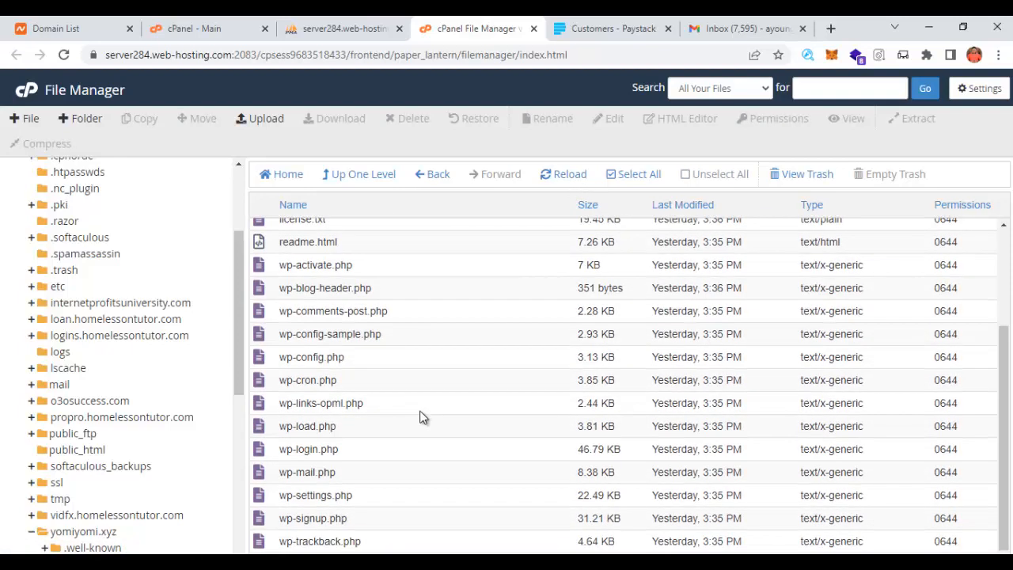
{"action": "scroll", "coordinate": [475, 333], "scroll_direction": "up", "scroll_amount": 2}
{"action": "left_click", "coordinate": [631, 188]}
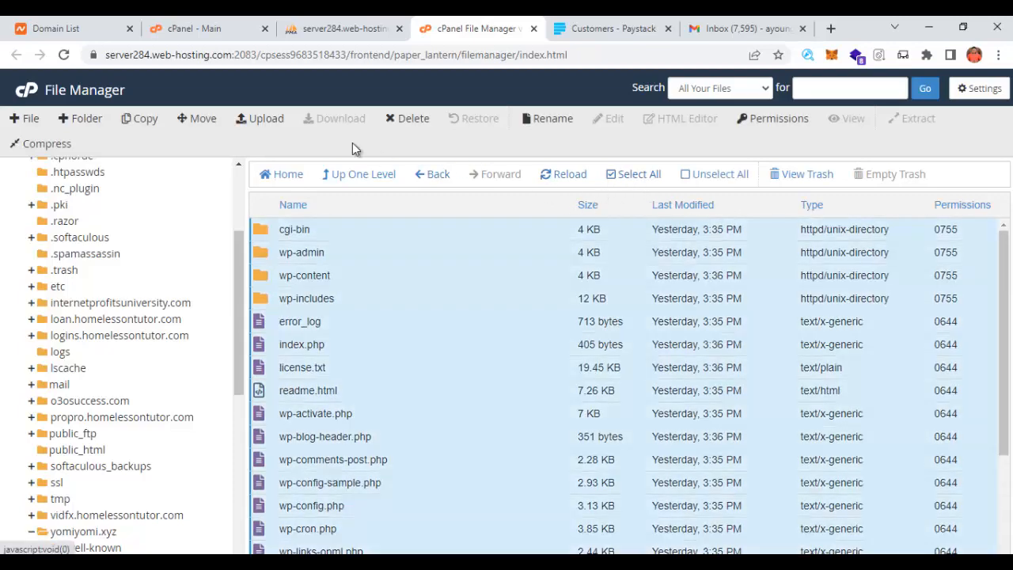
{"action": "left_click", "coordinate": [195, 119]}
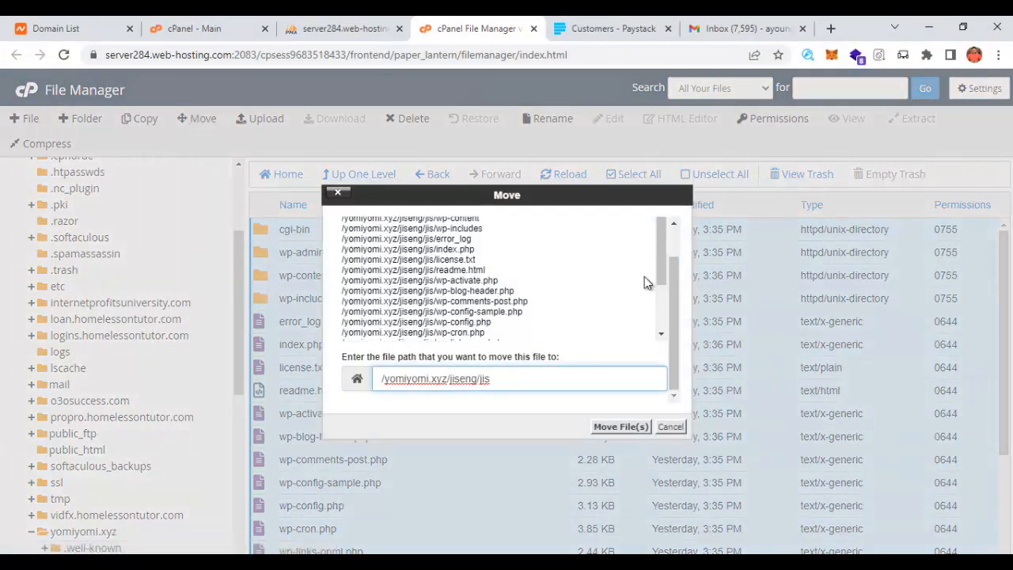
{"action": "left_click", "coordinate": [652, 428]}
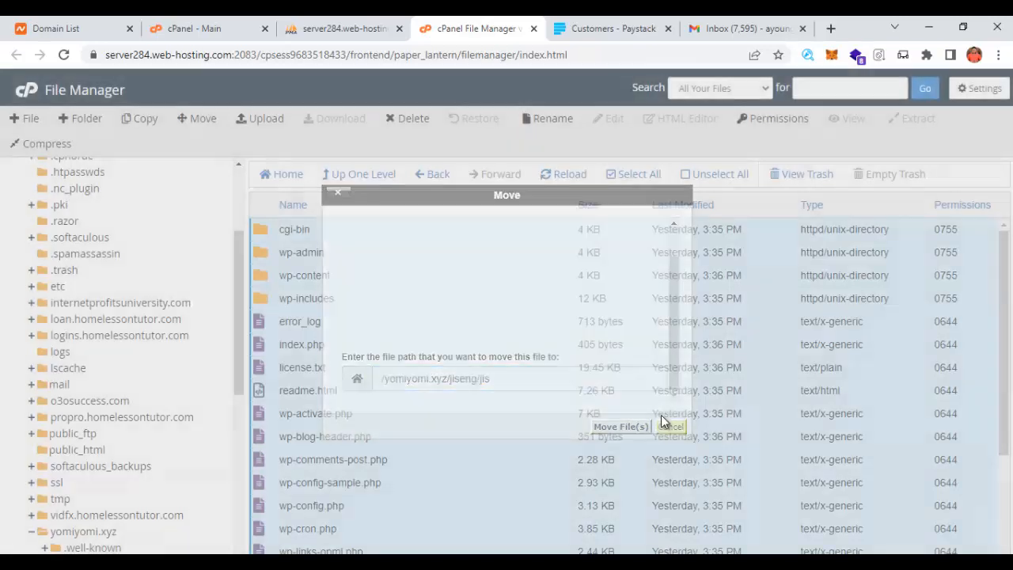
{"action": "left_click", "coordinate": [583, 184]}
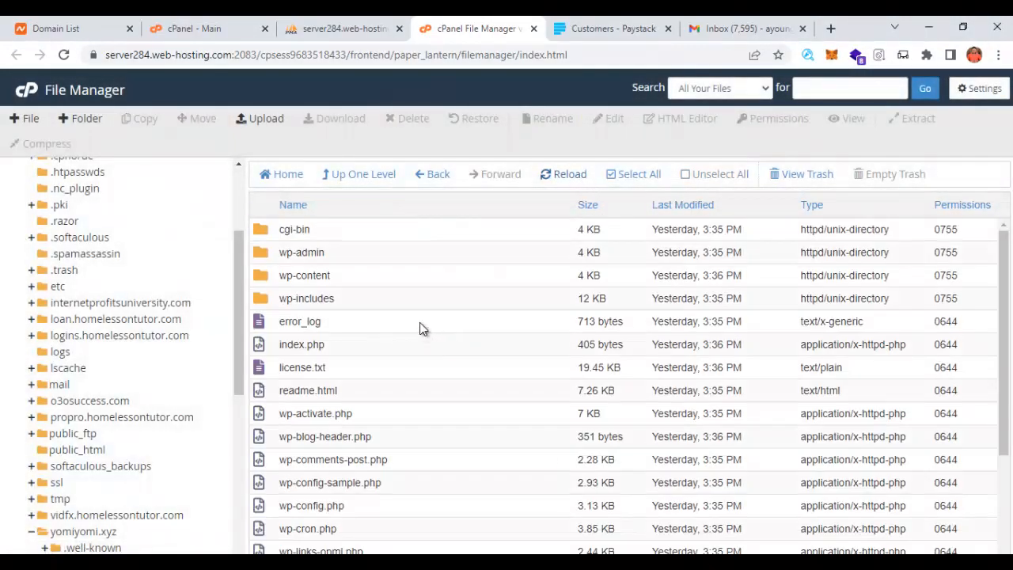
{"action": "left_click", "coordinate": [644, 176]}
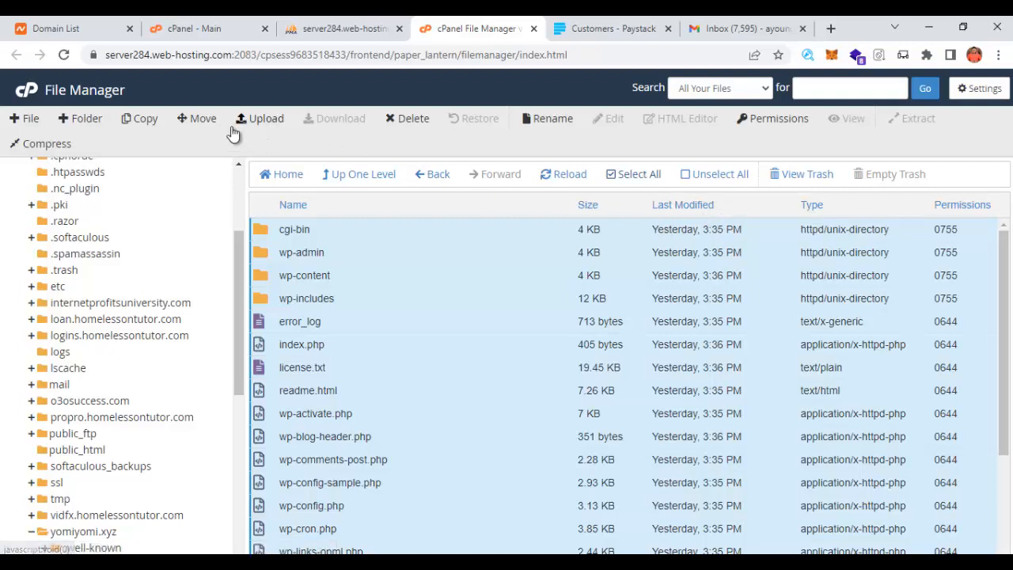
{"action": "left_click", "coordinate": [204, 120]}
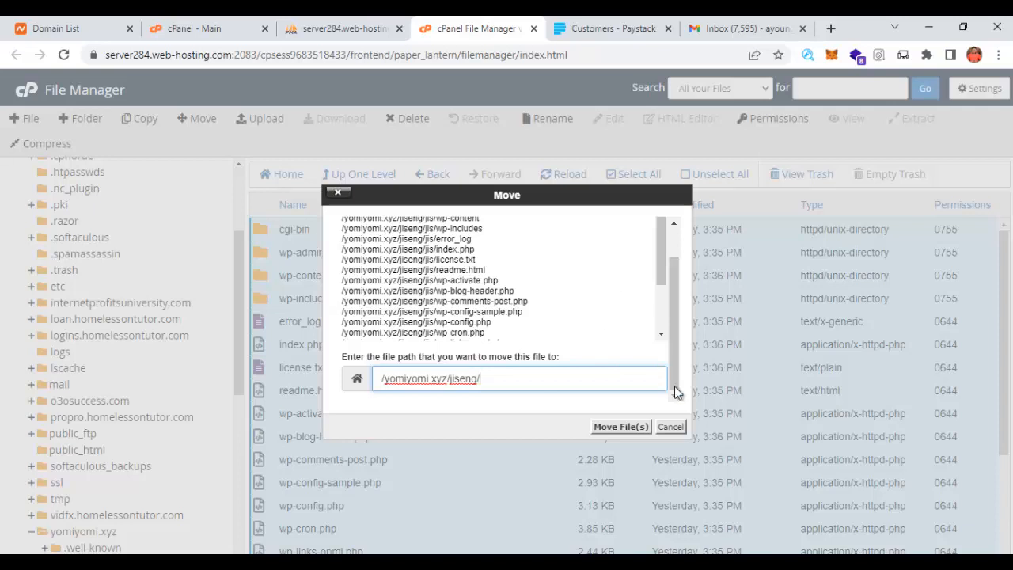
{"action": "left_click", "coordinate": [625, 426]}
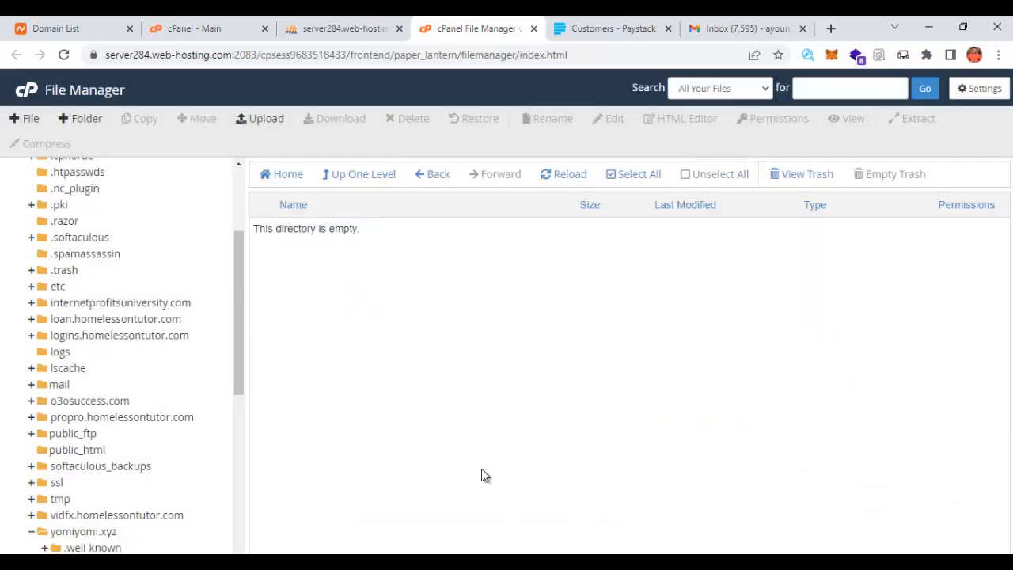
- Return to the jiseng folder listing and bring phpMyAdmin to the front
{"action": "scroll", "coordinate": [230, 396], "scroll_direction": "up", "scroll_amount": 3}
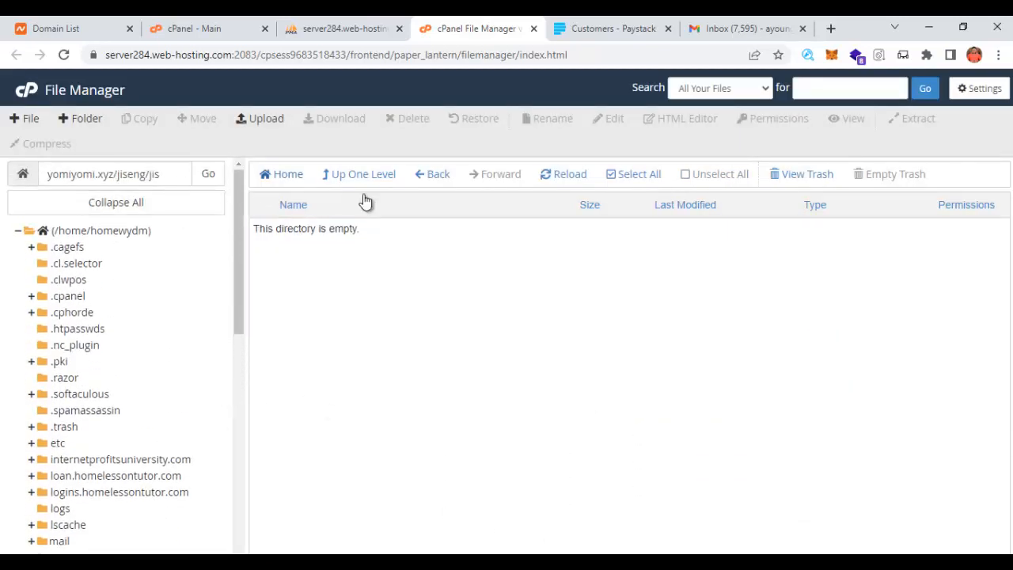
{"action": "left_click", "coordinate": [436, 178]}
{"action": "scroll", "coordinate": [340, 396], "scroll_direction": "down", "scroll_amount": 3}
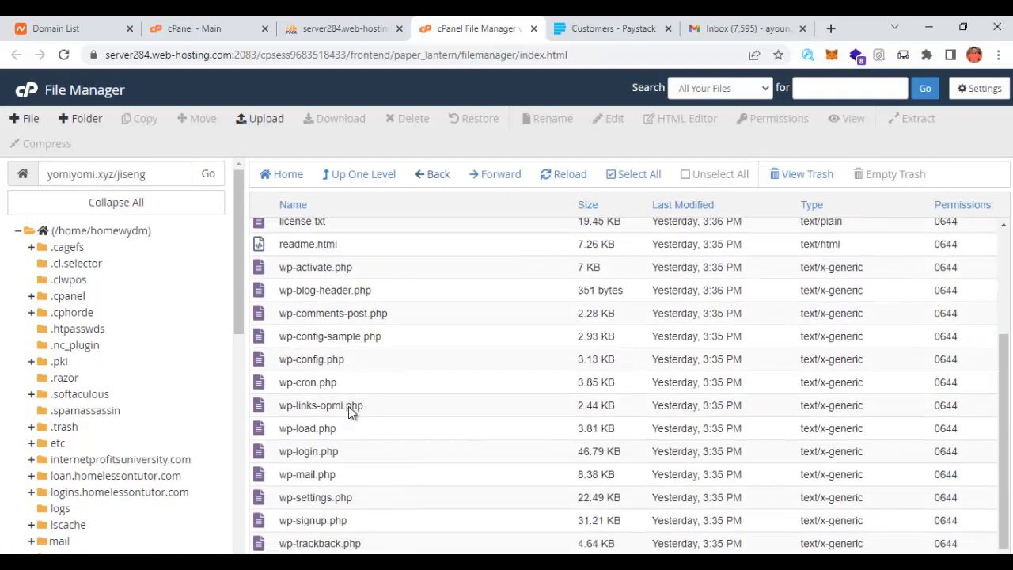
{"action": "scroll", "coordinate": [410, 473], "scroll_direction": "up", "scroll_amount": 3}
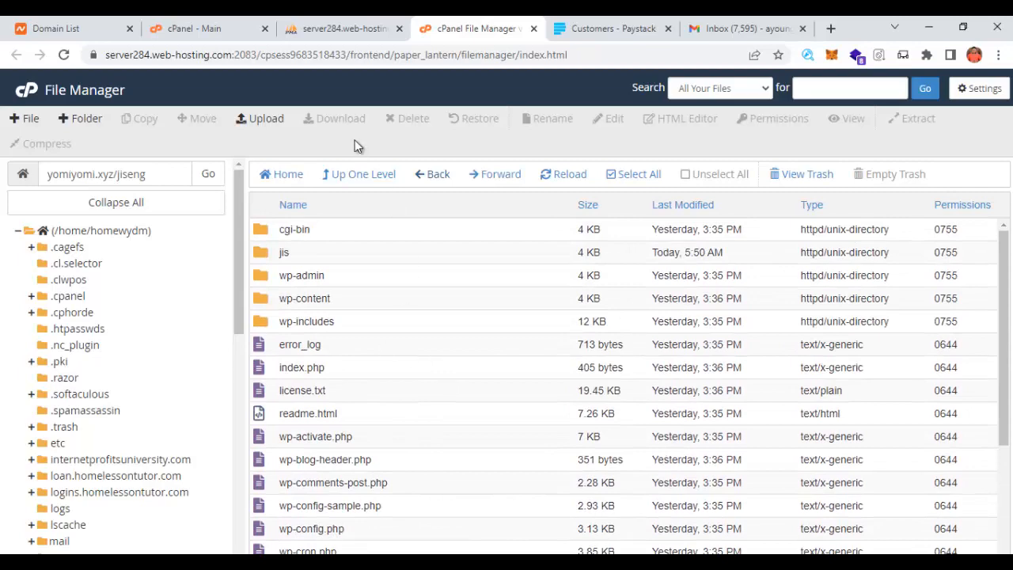
{"action": "left_click", "coordinate": [366, 28]}
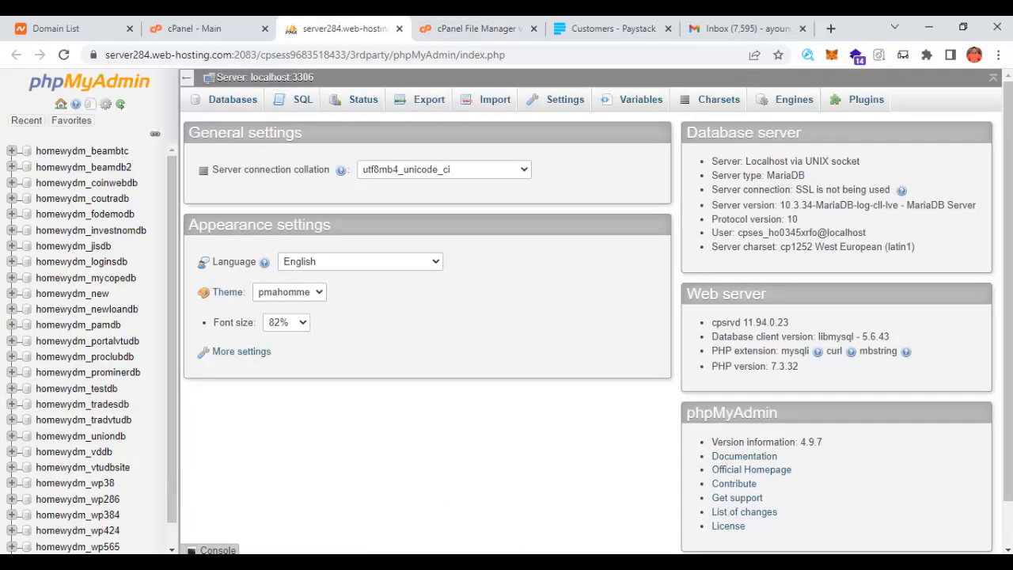
- Check the saved database credentials in Notepad, then open homewydm_jisdb in phpMyAdmin
{"action": "key", "text": "alt+Tab"}
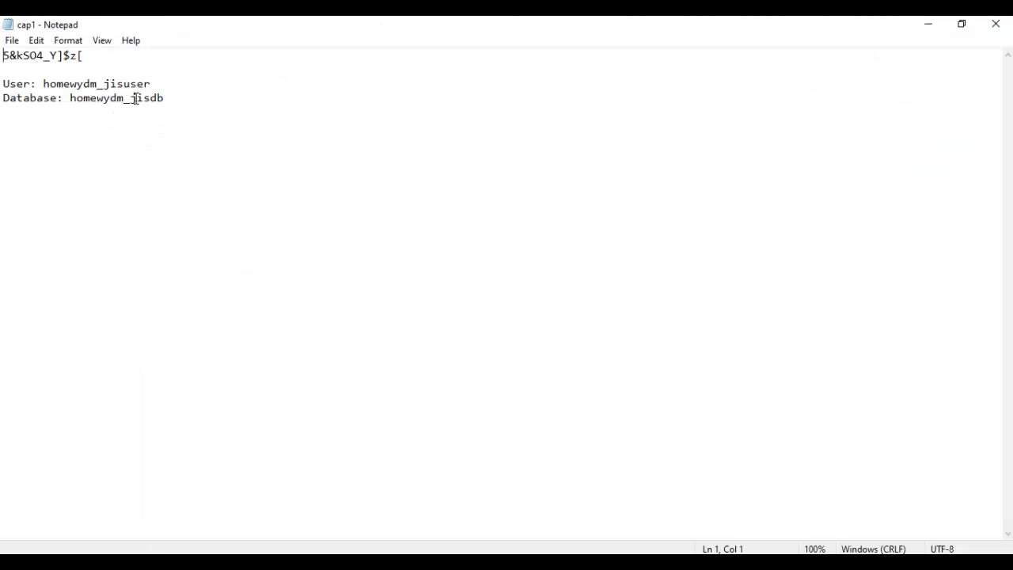
{"action": "left_click", "coordinate": [924, 26]}
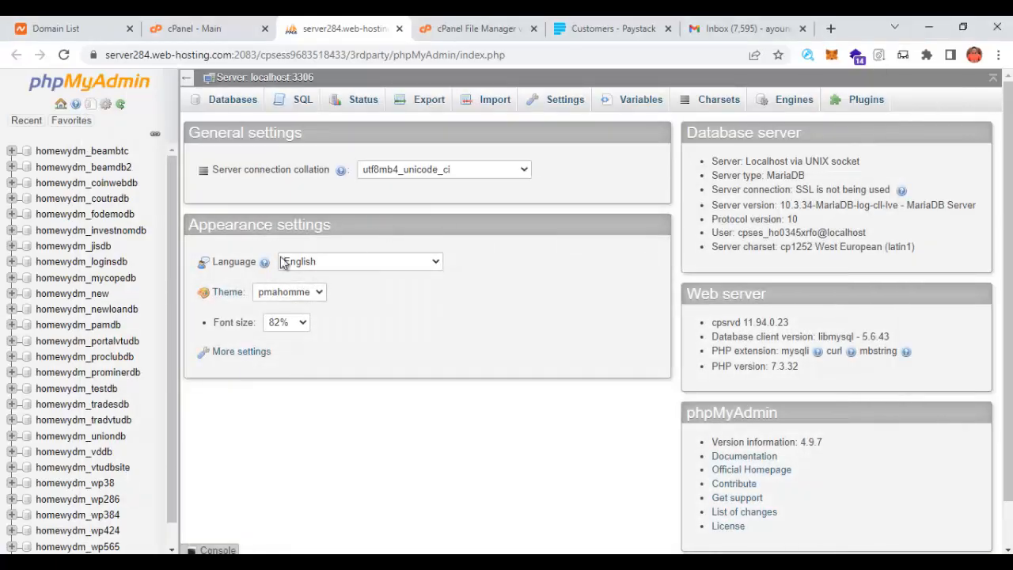
{"action": "scroll", "coordinate": [158, 412], "scroll_direction": "down", "scroll_amount": 1}
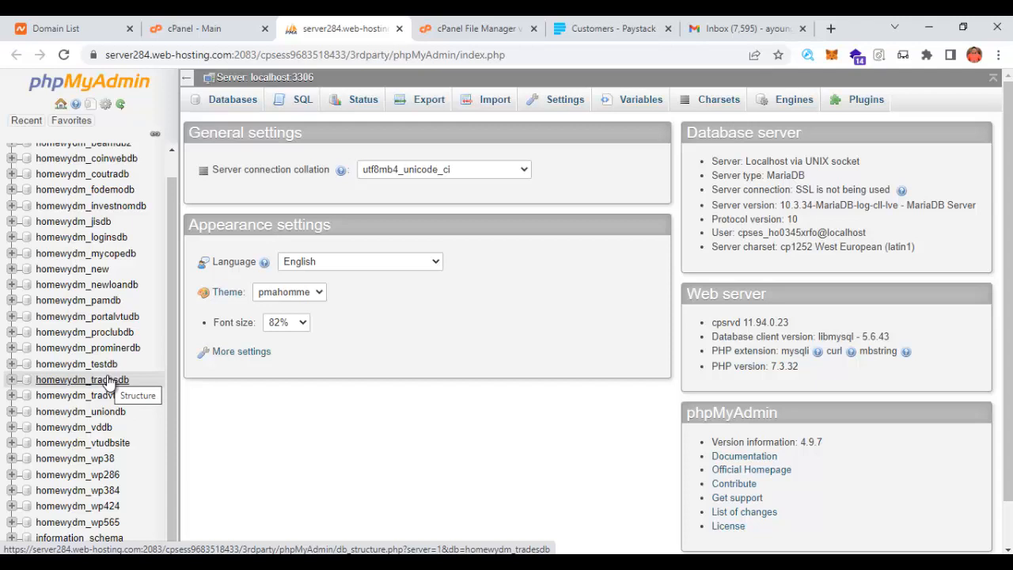
{"action": "left_click", "coordinate": [87, 225]}
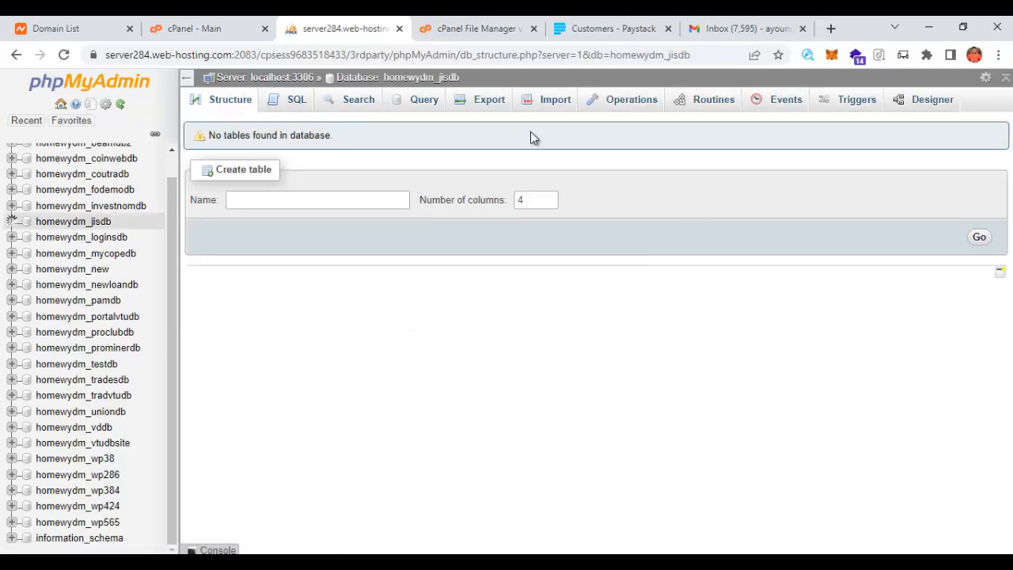
- Import husbourneconstru_3.sql into homewydm_jisdb, then go back to the File Manager listing
{"action": "left_click", "coordinate": [549, 101]}
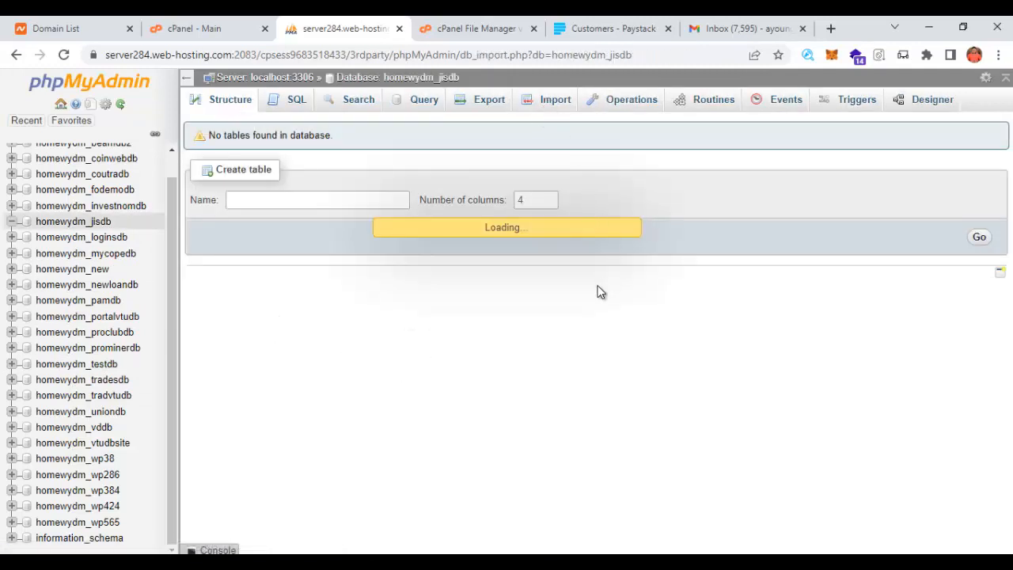
{"action": "left_click", "coordinate": [334, 250]}
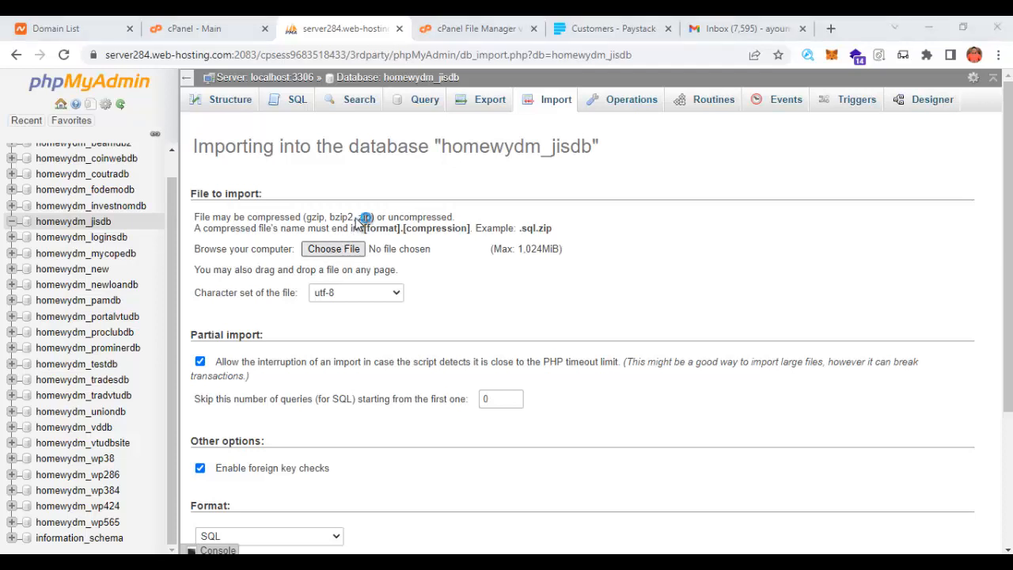
{"action": "double_click", "coordinate": [505, 180]}
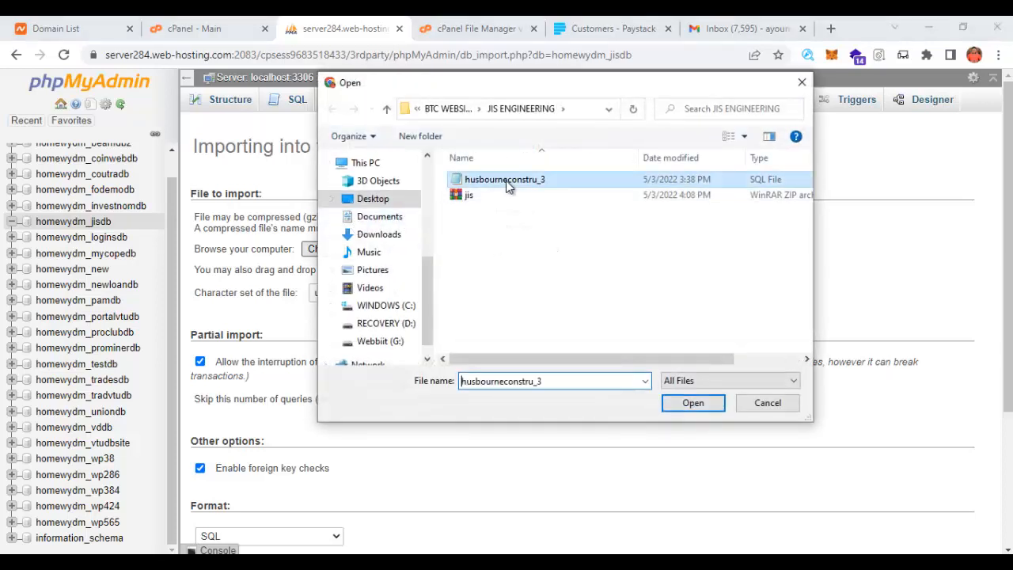
{"action": "scroll", "coordinate": [597, 341], "scroll_direction": "down", "scroll_amount": 3}
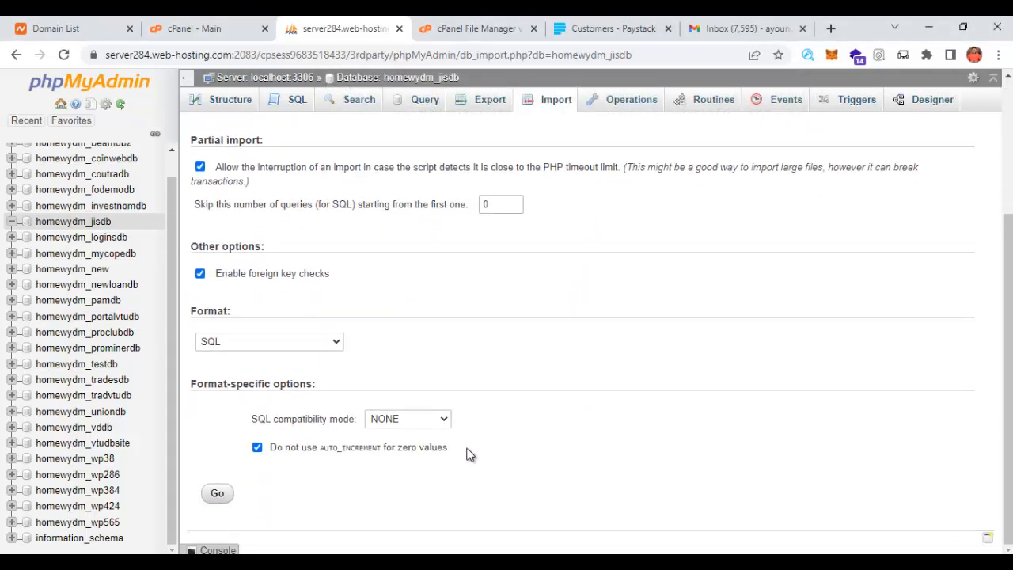
{"action": "left_click", "coordinate": [217, 496]}
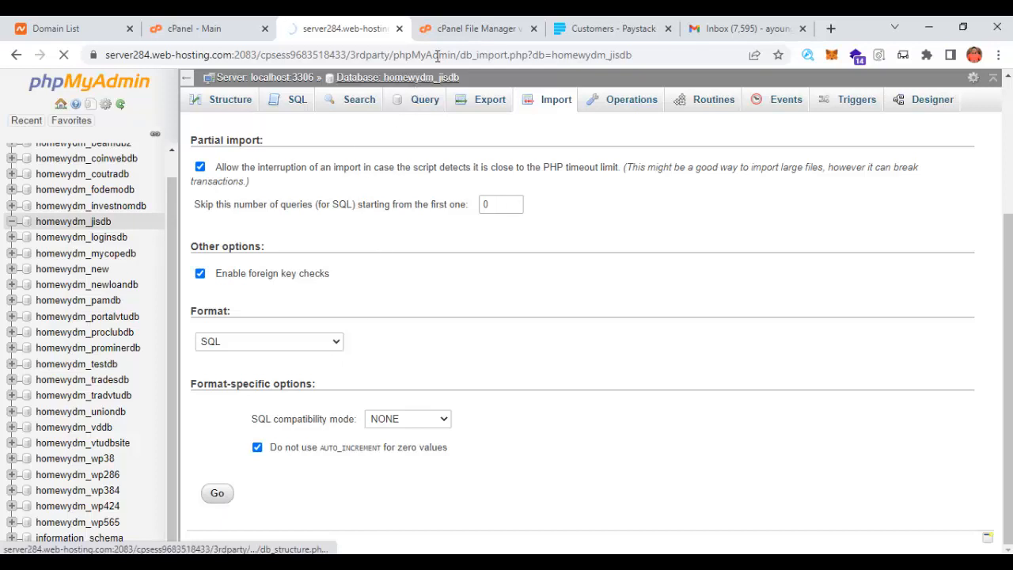
{"action": "left_click", "coordinate": [474, 28]}
{"action": "scroll", "coordinate": [377, 413], "scroll_direction": "down", "scroll_amount": 2}
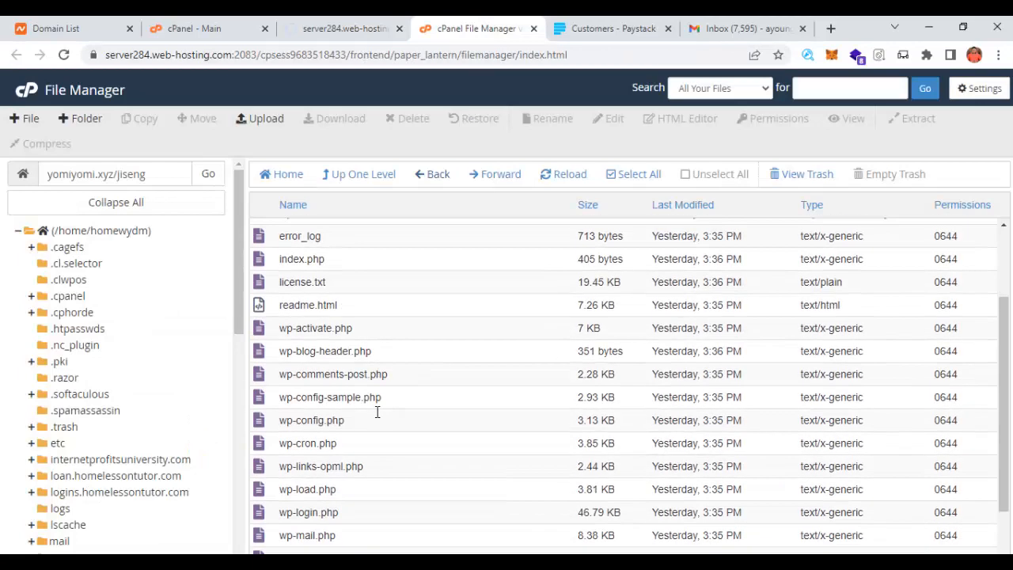
- Open wp-config.php in jiseng with the cPanel code editor to view its database settings
{"action": "scroll", "coordinate": [378, 413], "scroll_direction": "up", "scroll_amount": 2}
{"action": "scroll", "coordinate": [383, 388], "scroll_direction": "down", "scroll_amount": 2}
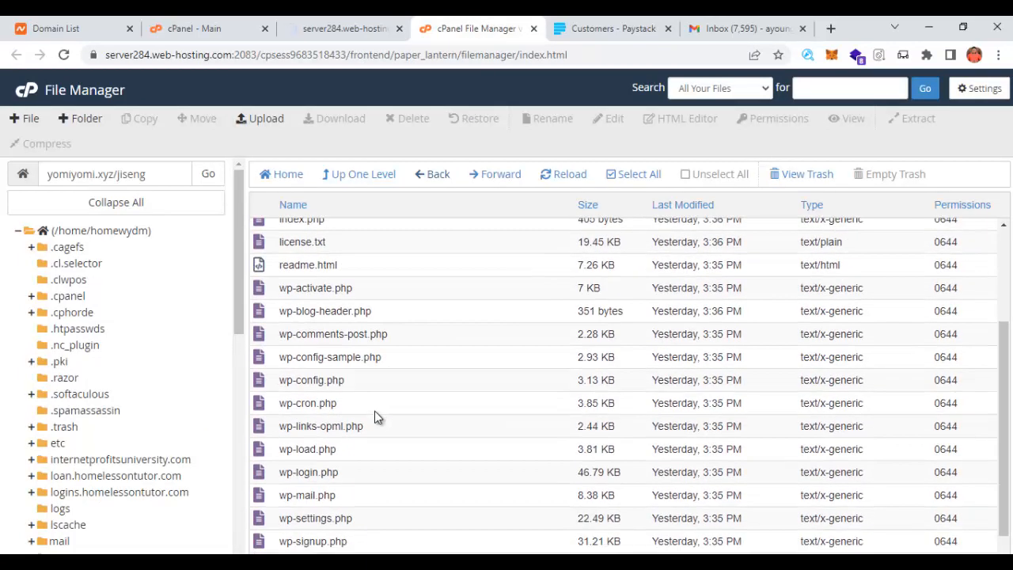
{"action": "right_click", "coordinate": [330, 380]}
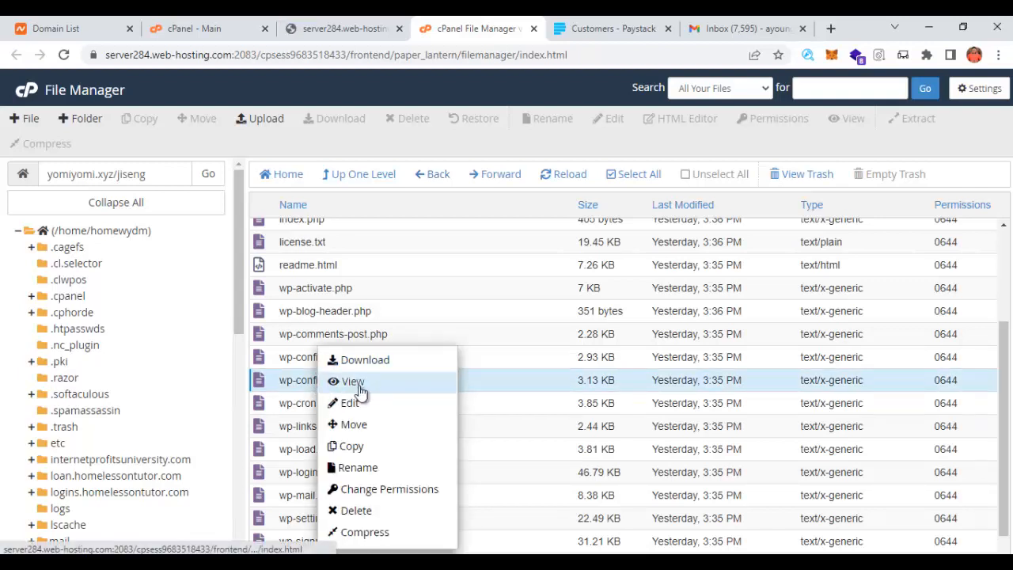
{"action": "left_click", "coordinate": [360, 403]}
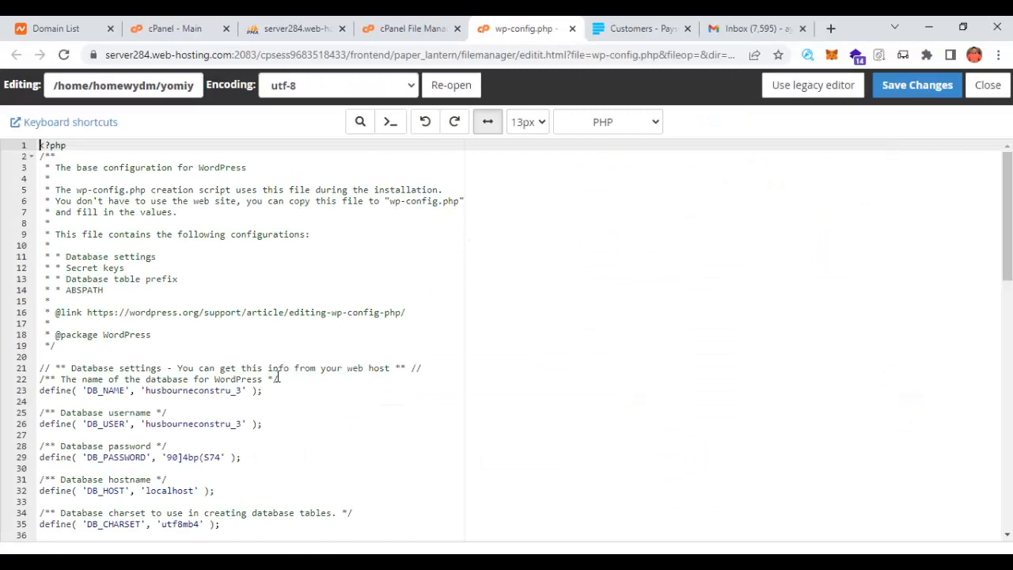
{"action": "scroll", "coordinate": [277, 376], "scroll_direction": "down", "scroll_amount": 2}
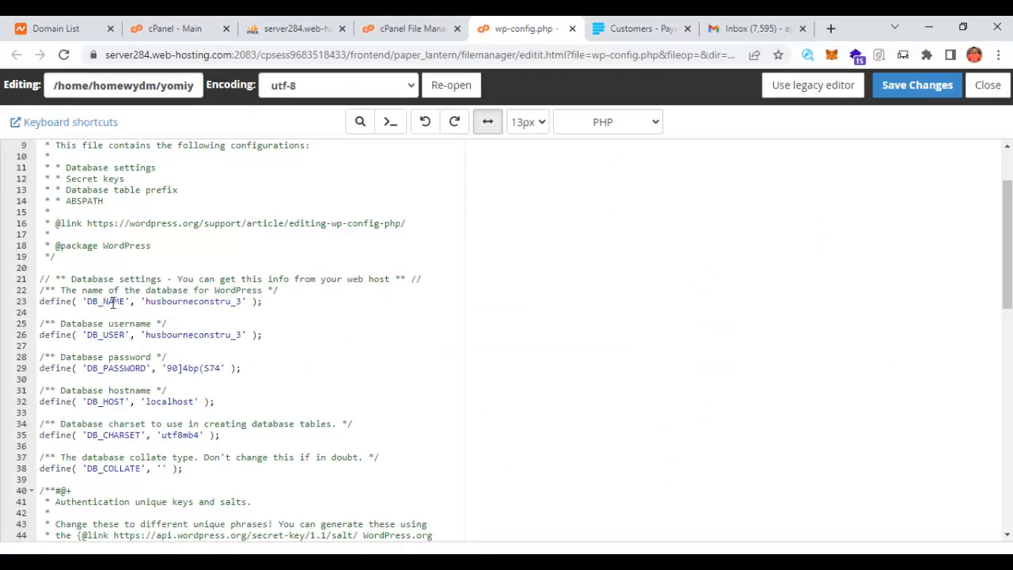
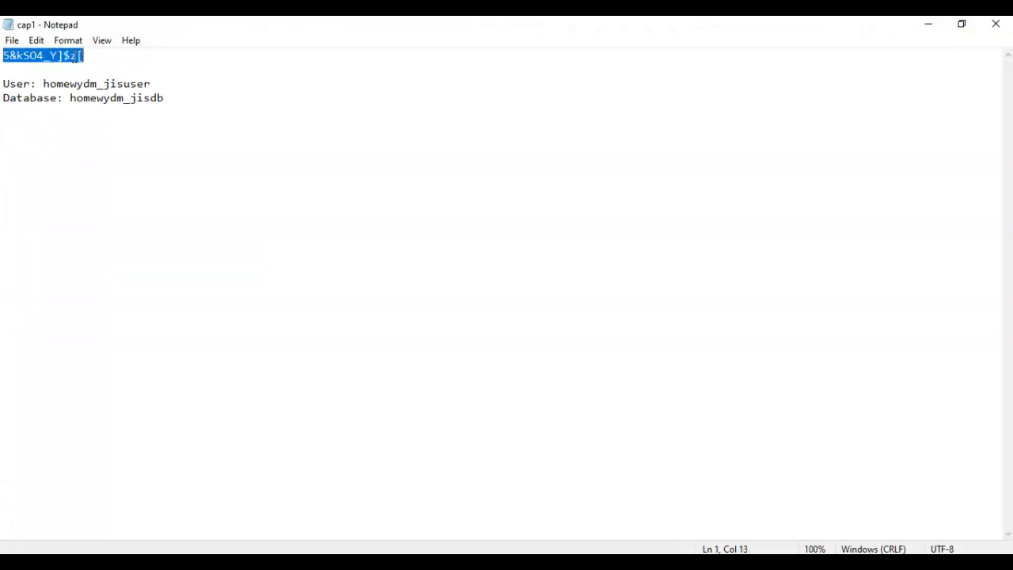
- Copy the new database password from the Notepad notes, then minimize Notepad
{"action": "right_click", "coordinate": [73, 57]}
{"action": "left_click", "coordinate": [36, 102]}
{"action": "left_click", "coordinate": [926, 25]}
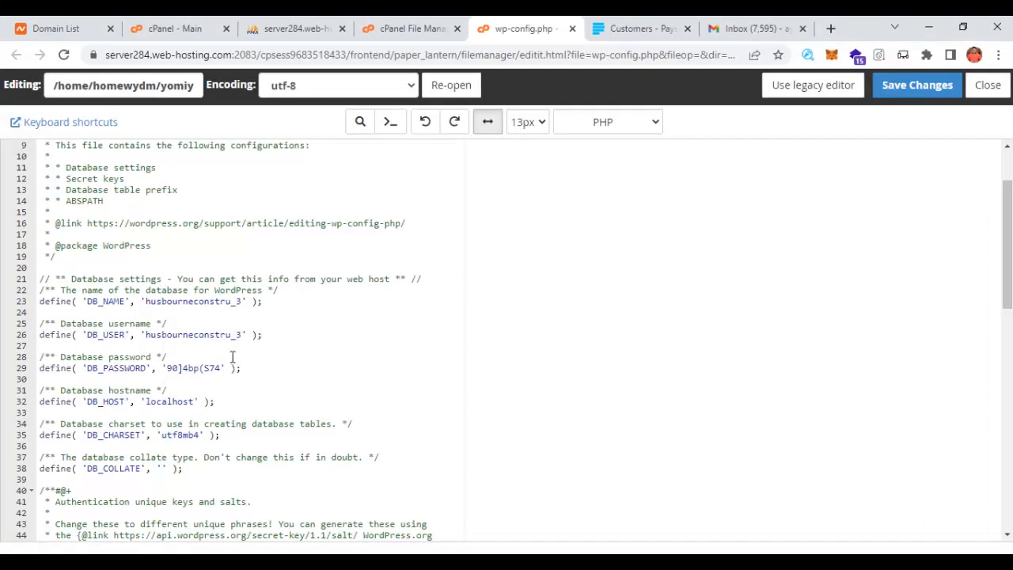
- Paste the new password over the old DB_PASSWORD value on line 29 of wp-config.php
{"action": "left_click_drag", "start_coordinate": [223, 368], "coordinate": [169, 369]}
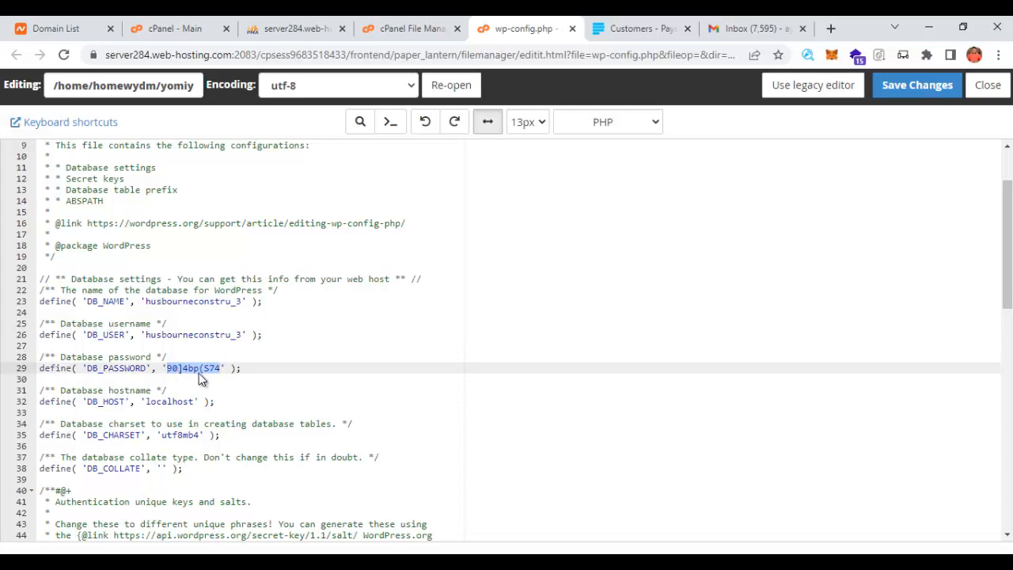
{"action": "key", "text": "ctrl+v"}
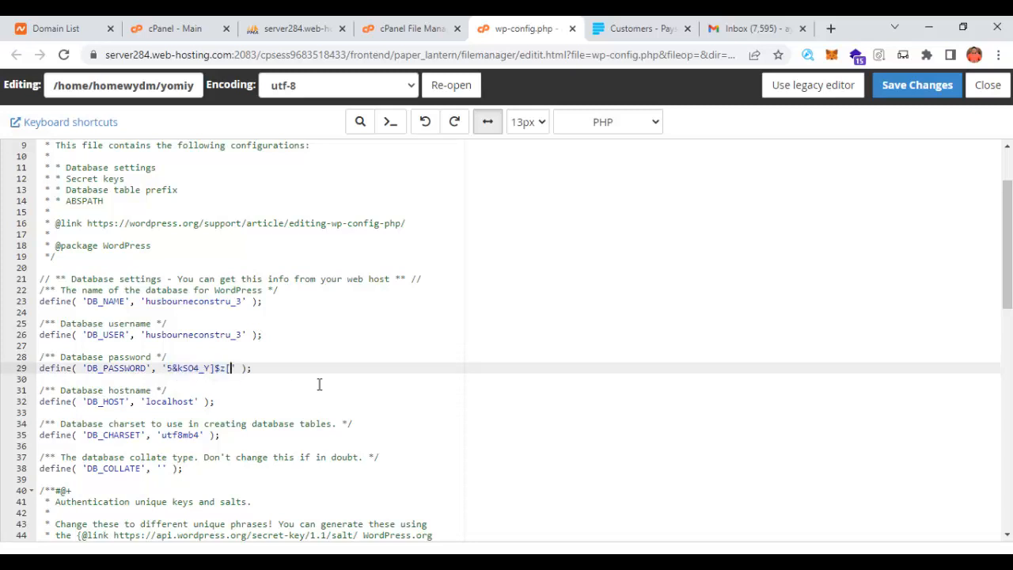
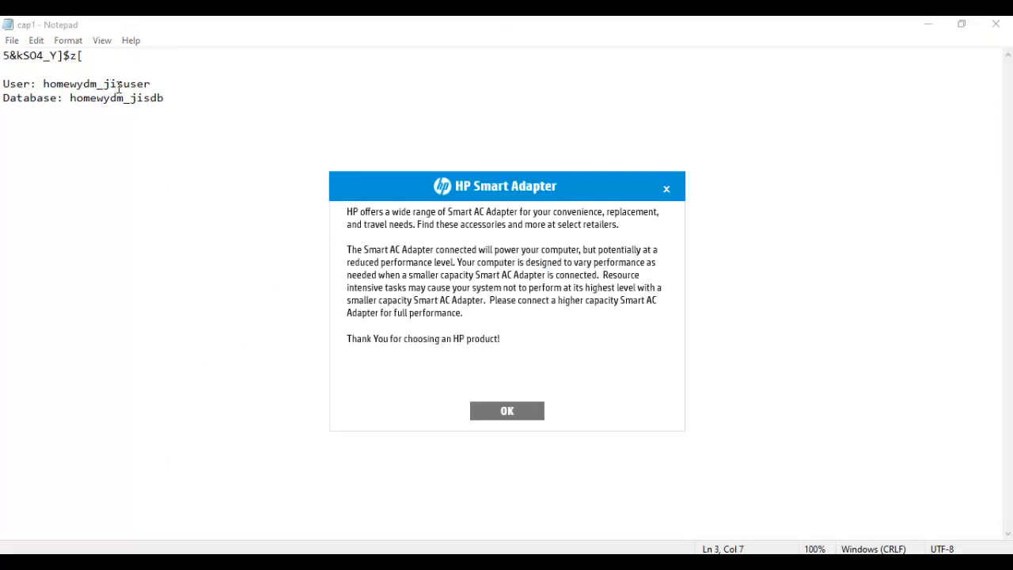
- Select the new database user name on the 'User:' line of the Notepad notes
{"action": "left_click_drag", "start_coordinate": [164, 89], "coordinate": [45, 83]}
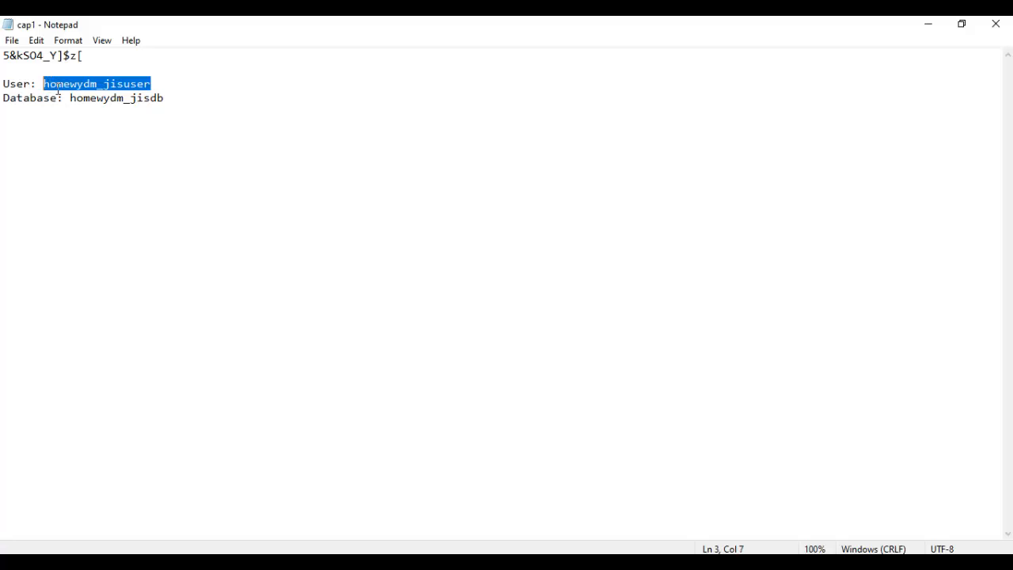
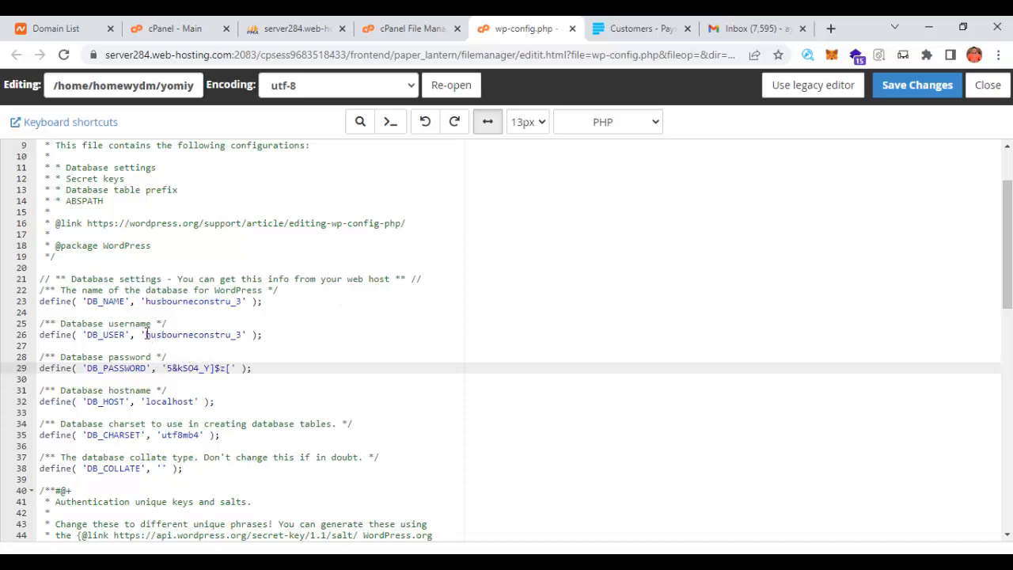
- Paste the new database user over the old DB_USER value and copy the new database name from the notes
{"action": "left_click_drag", "start_coordinate": [145, 334], "coordinate": [241, 334]}
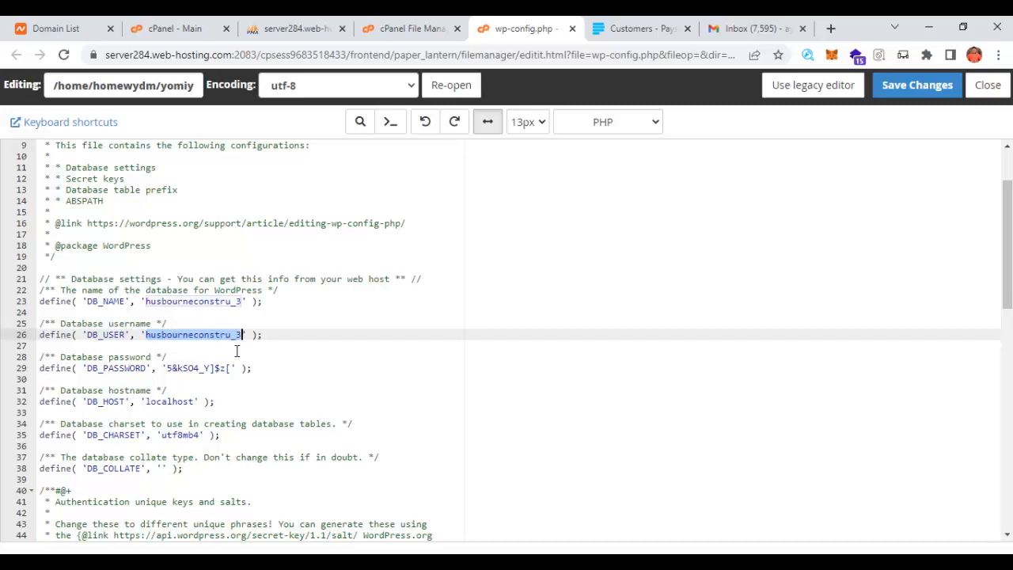
{"action": "type", "text": "homewydm_jisuser"}
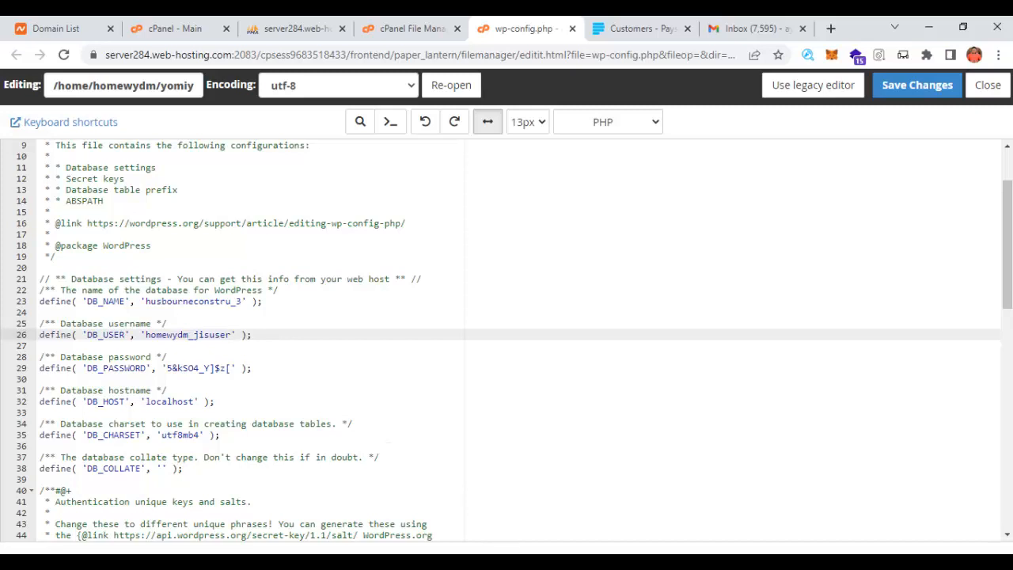
{"action": "key", "text": "alt+Tab"}
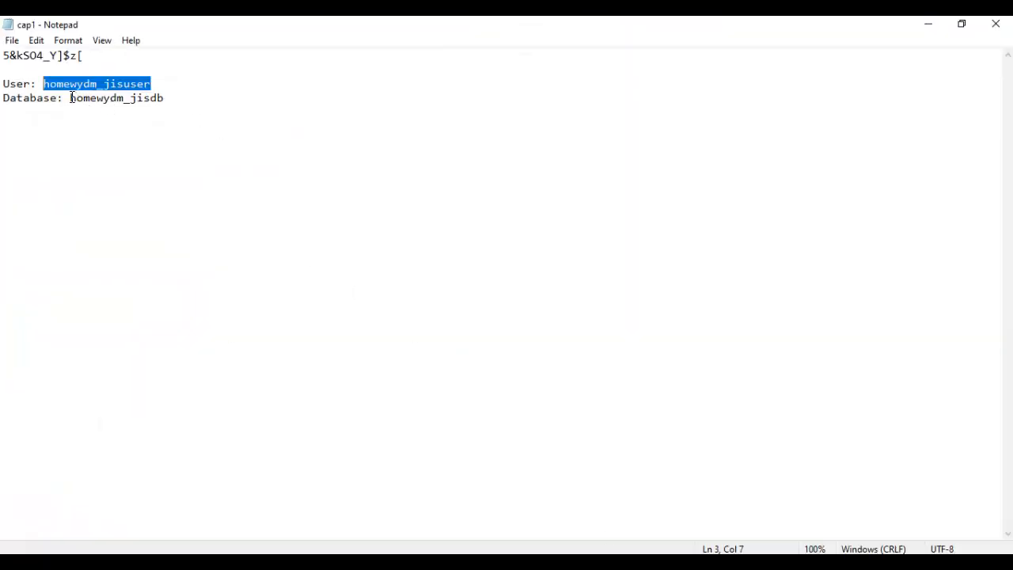
{"action": "left_click_drag", "start_coordinate": [71, 98], "coordinate": [163, 98]}
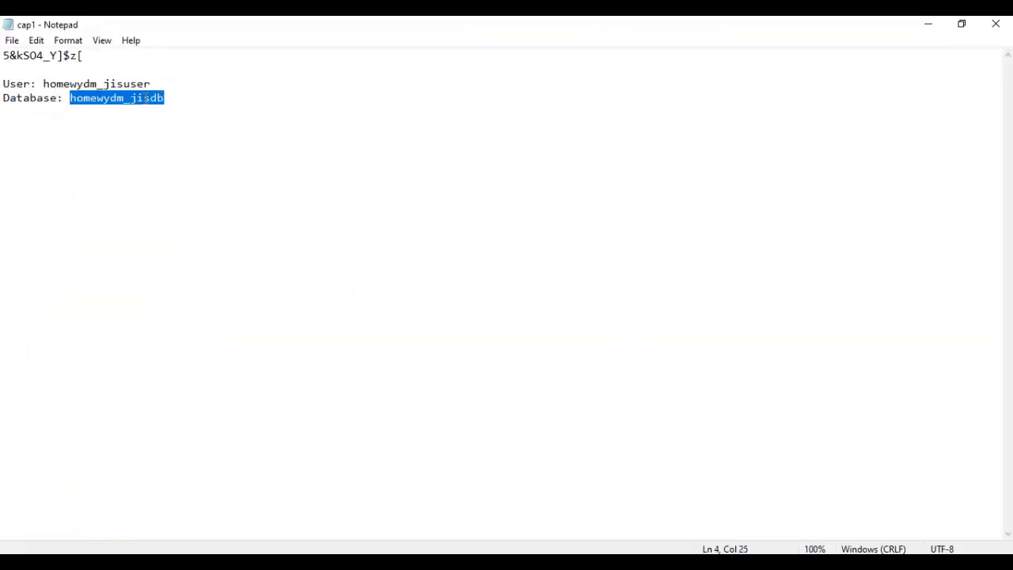
{"action": "right_click", "coordinate": [146, 97]}
{"action": "left_click", "coordinate": [56, 147]}
{"action": "key", "text": "alt+Tab"}
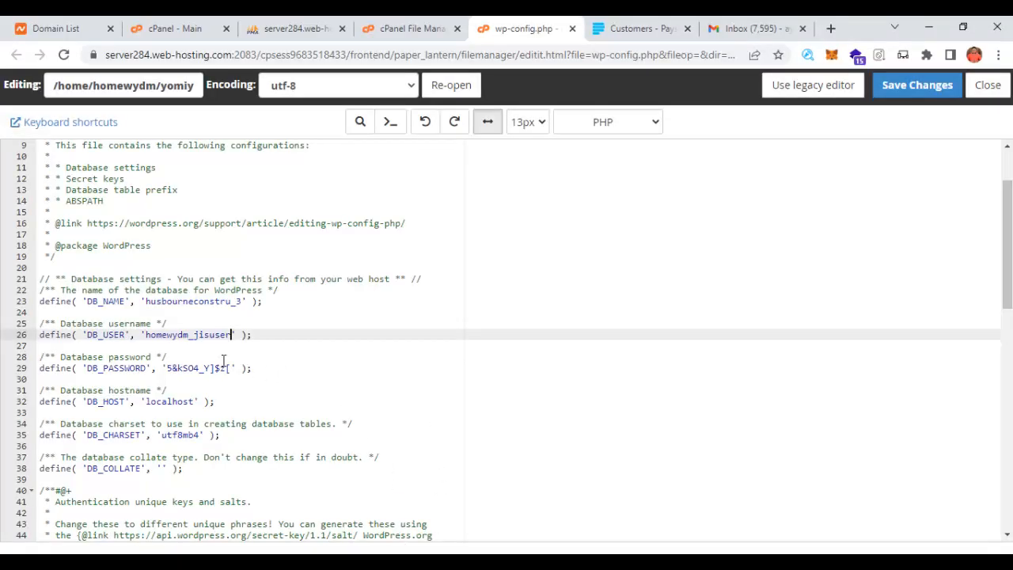
- Replace the DB_NAME value with homewydm_jisdb and save wp-config.php
{"action": "left_click_drag", "start_coordinate": [146, 300], "coordinate": [243, 302]}
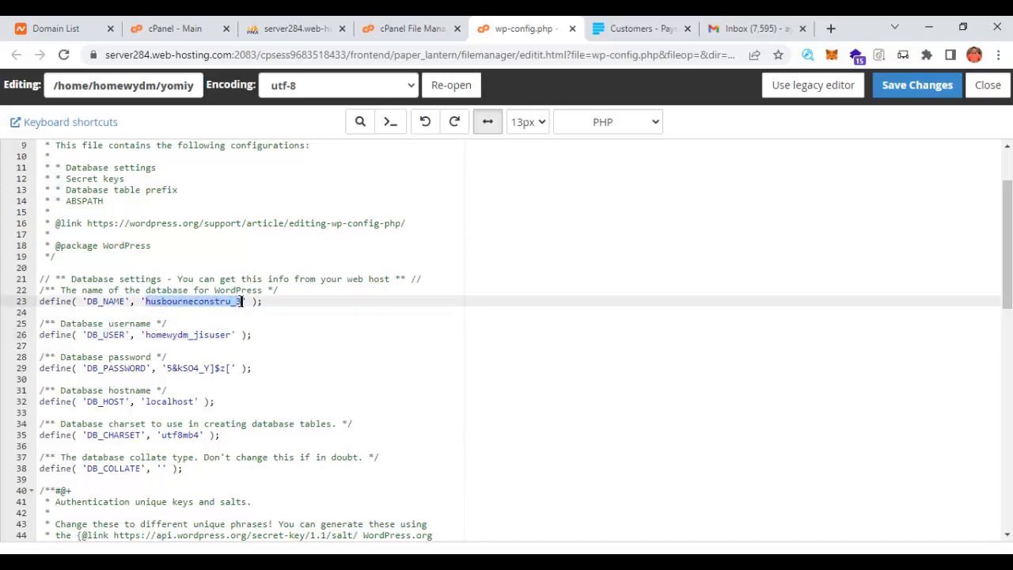
{"action": "key", "text": "ctrl+v"}
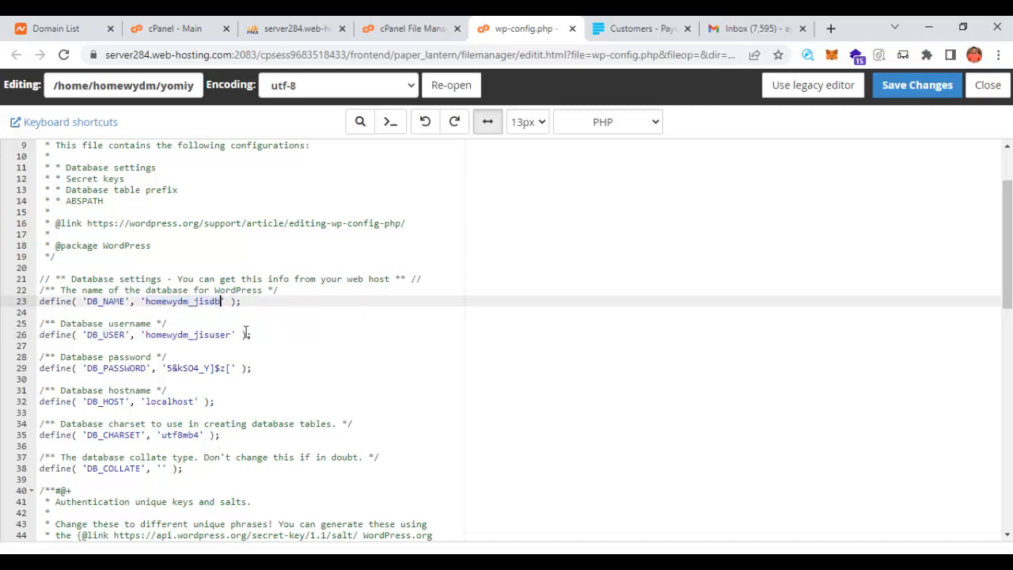
{"action": "left_click", "coordinate": [910, 85]}
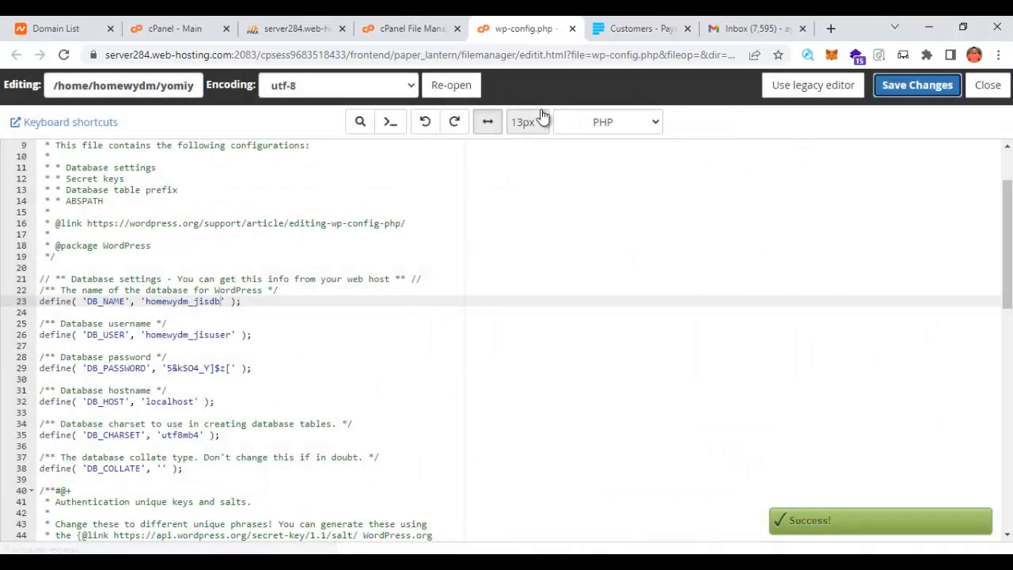
{"action": "left_click", "coordinate": [293, 31]}
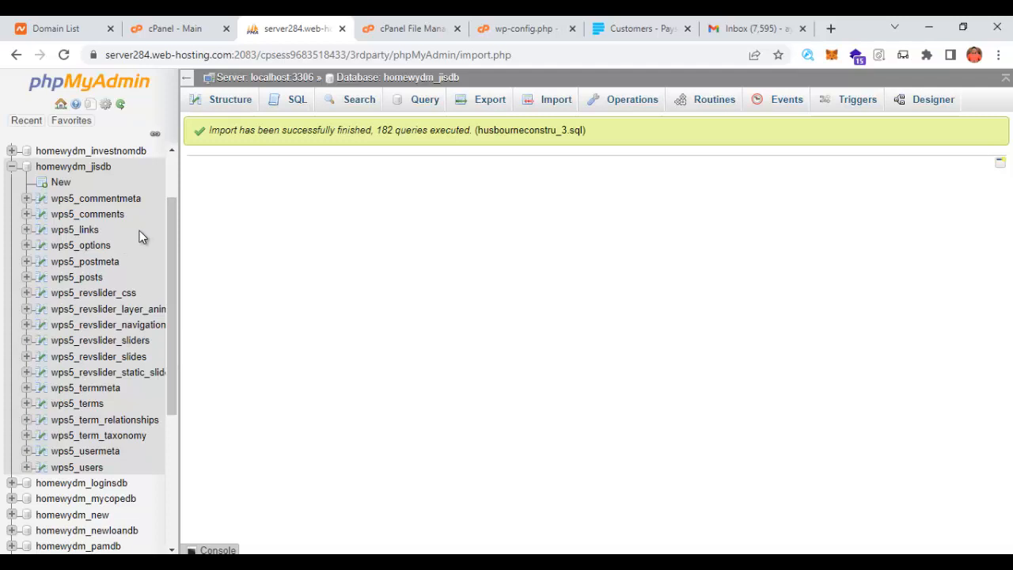
- Open the wps5_options table and start inline editing of the siteurl value
{"action": "left_click", "coordinate": [93, 252]}
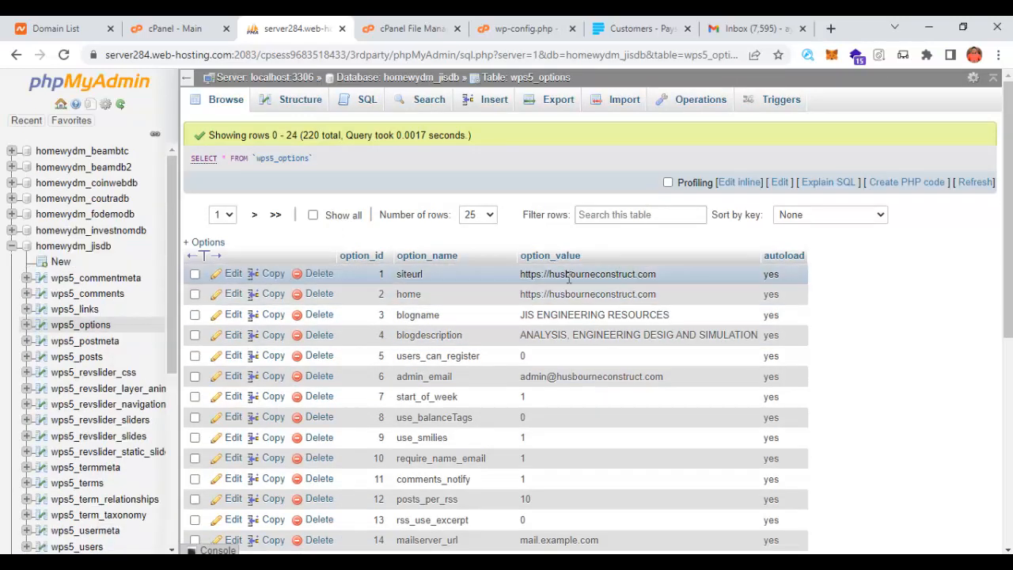
{"action": "double_click", "coordinate": [621, 274]}
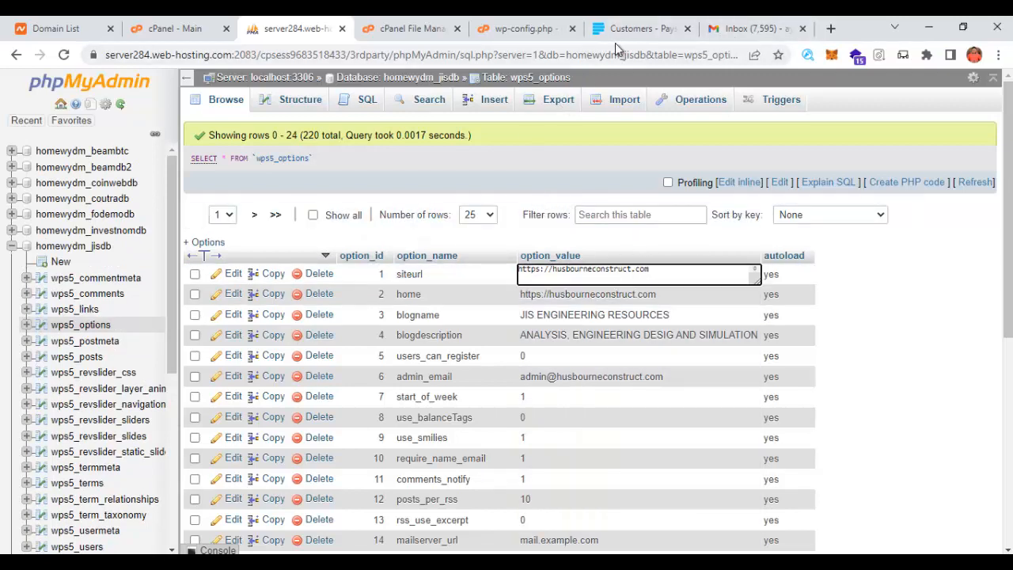
{"action": "left_click", "coordinate": [534, 28]}
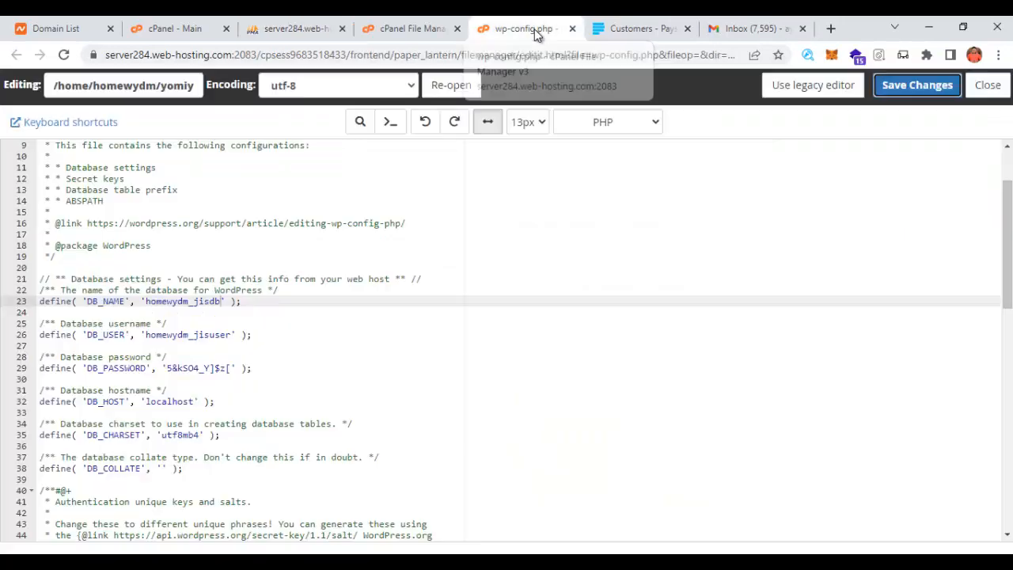
- Copy the yomiyomi.xyz/jiseng path from File Manager and paste it over the old siteurl domain
{"action": "left_click", "coordinate": [404, 30]}
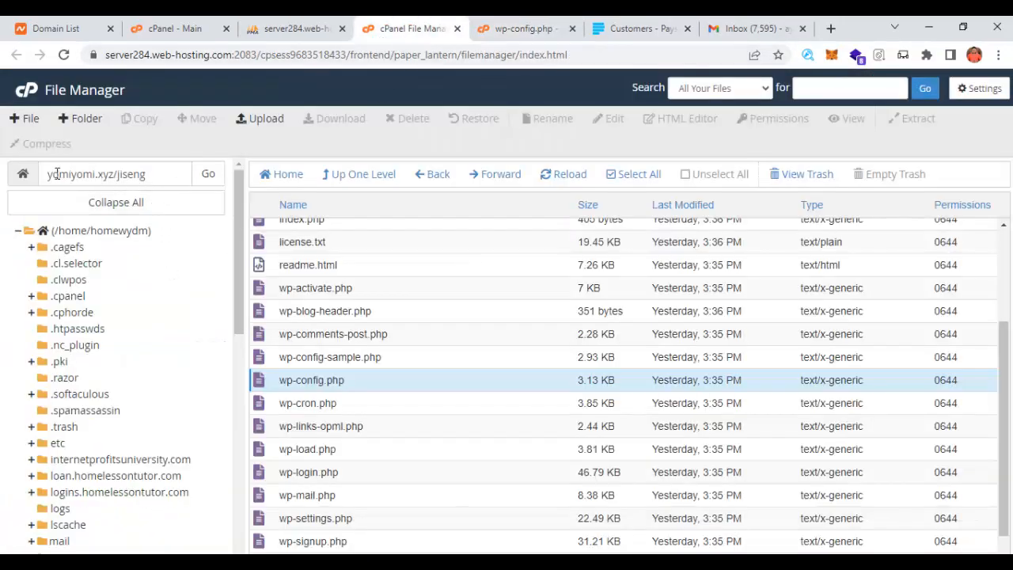
{"action": "left_click_drag", "start_coordinate": [49, 175], "coordinate": [147, 178]}
{"action": "right_click", "coordinate": [135, 179]}
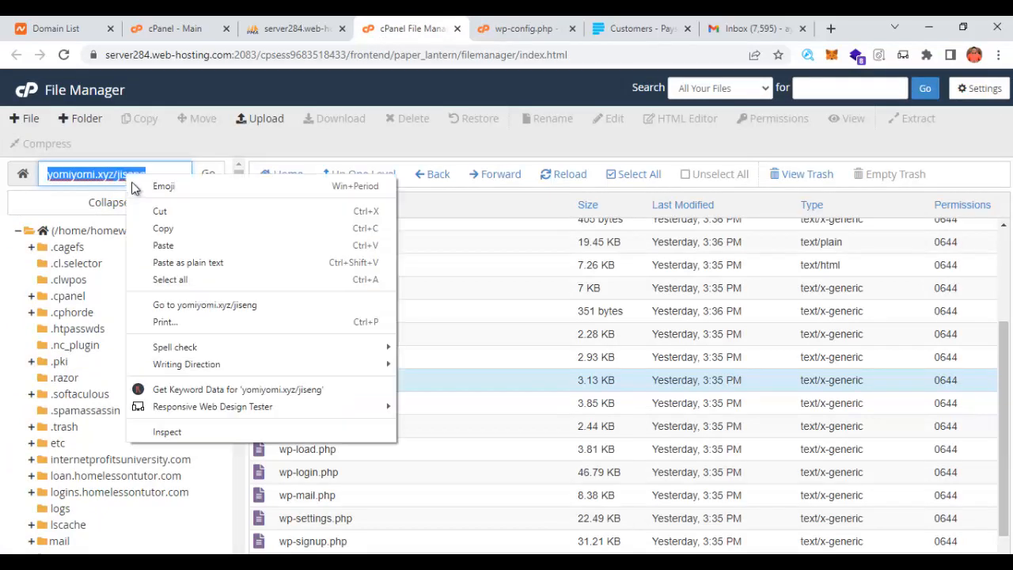
{"action": "left_click", "coordinate": [176, 232]}
{"action": "left_click", "coordinate": [291, 29]}
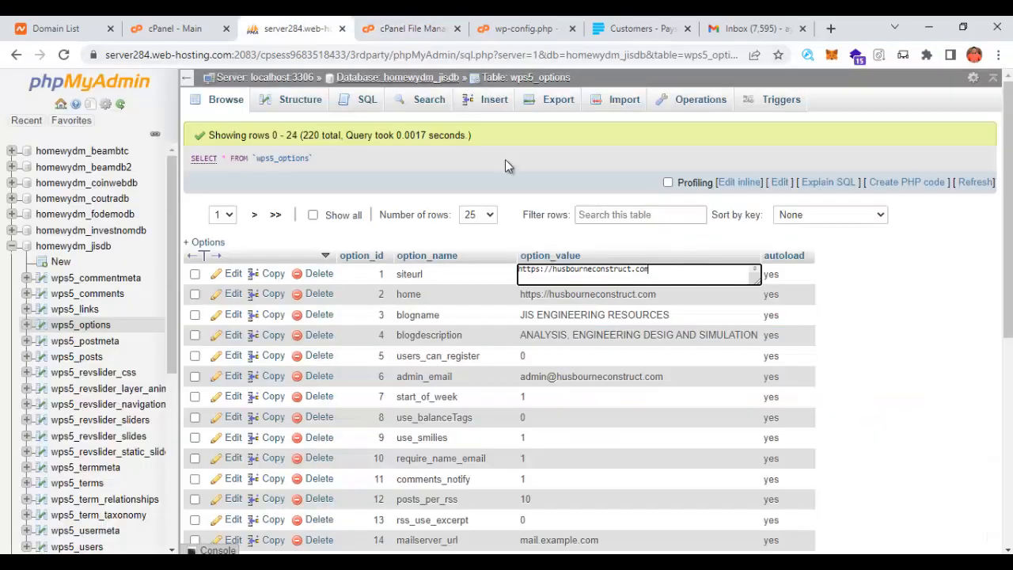
{"action": "left_click_drag", "start_coordinate": [660, 272], "coordinate": [555, 268]}
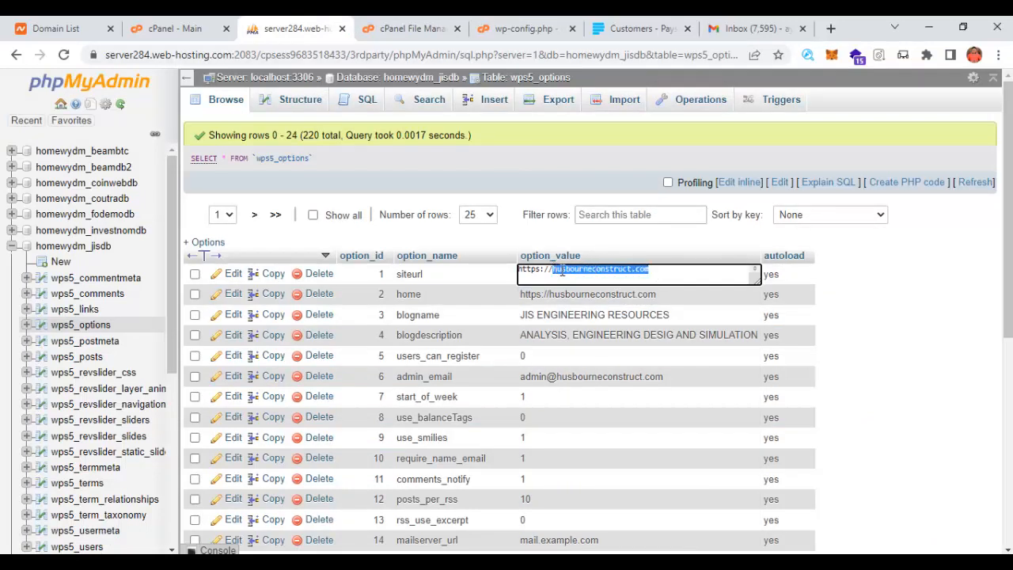
{"action": "key", "text": "ctrl+v"}
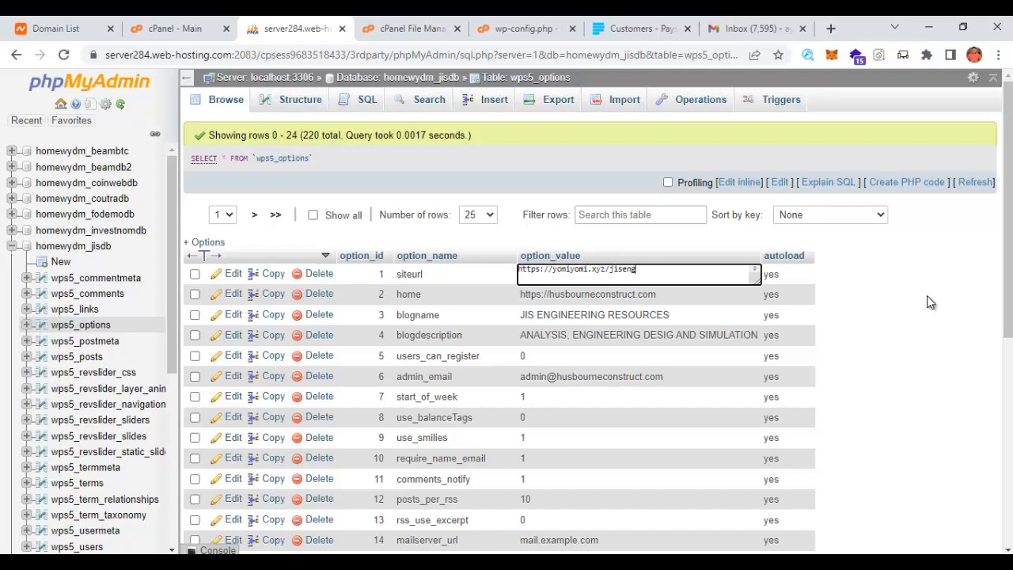
{"action": "left_click", "coordinate": [928, 298]}
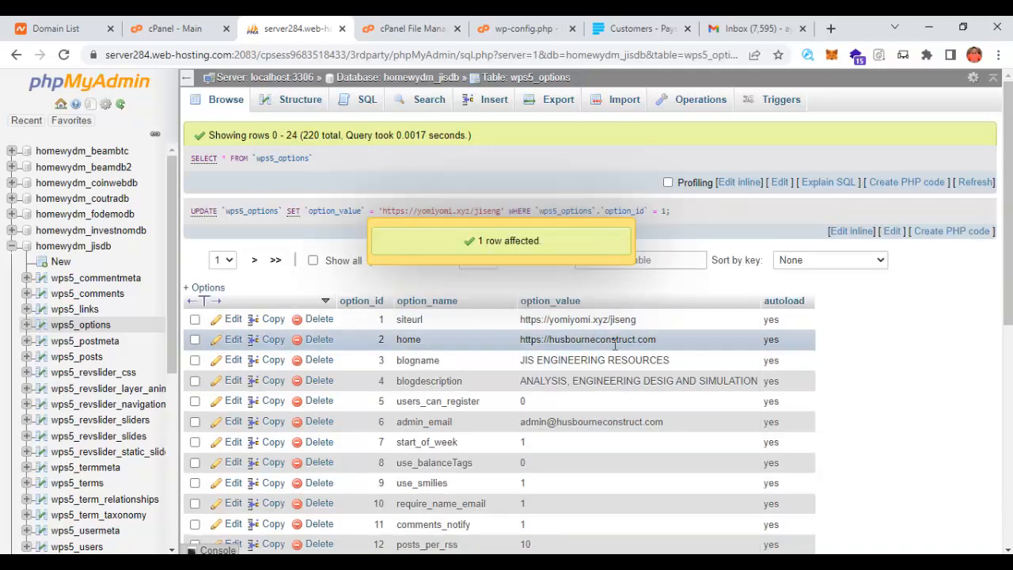
{"action": "double_click", "coordinate": [616, 341]}
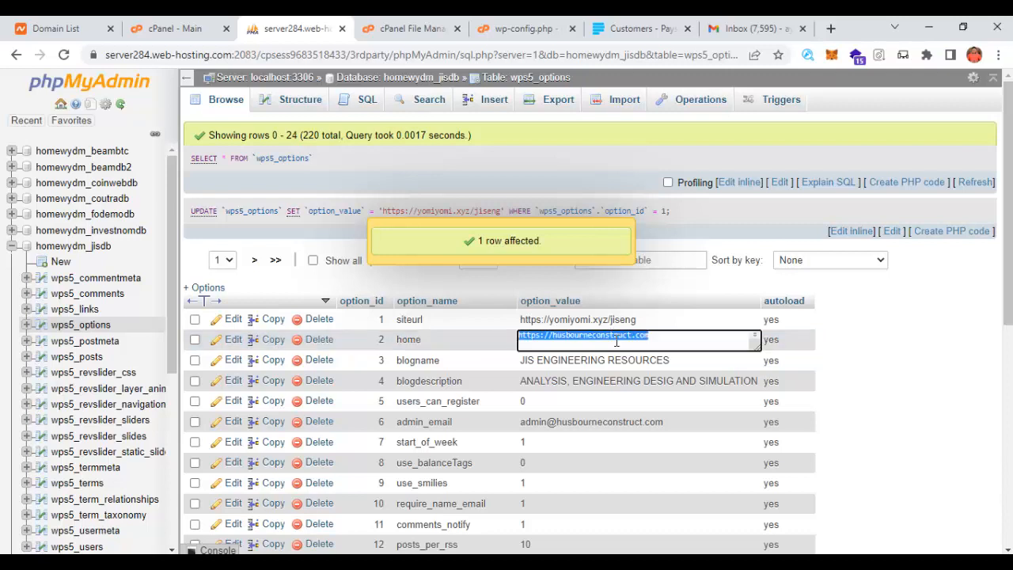
{"action": "left_click", "coordinate": [672, 340]}
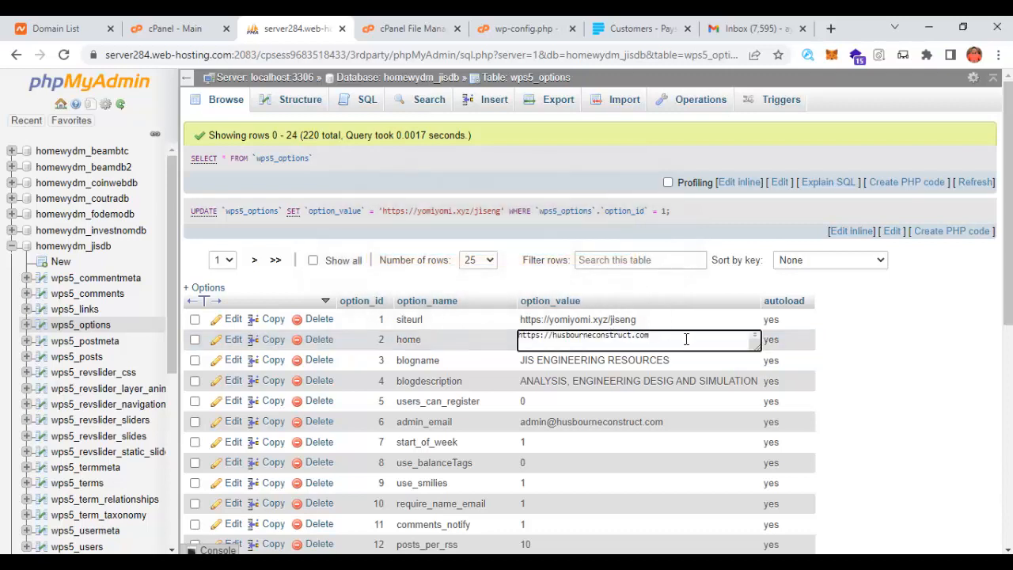
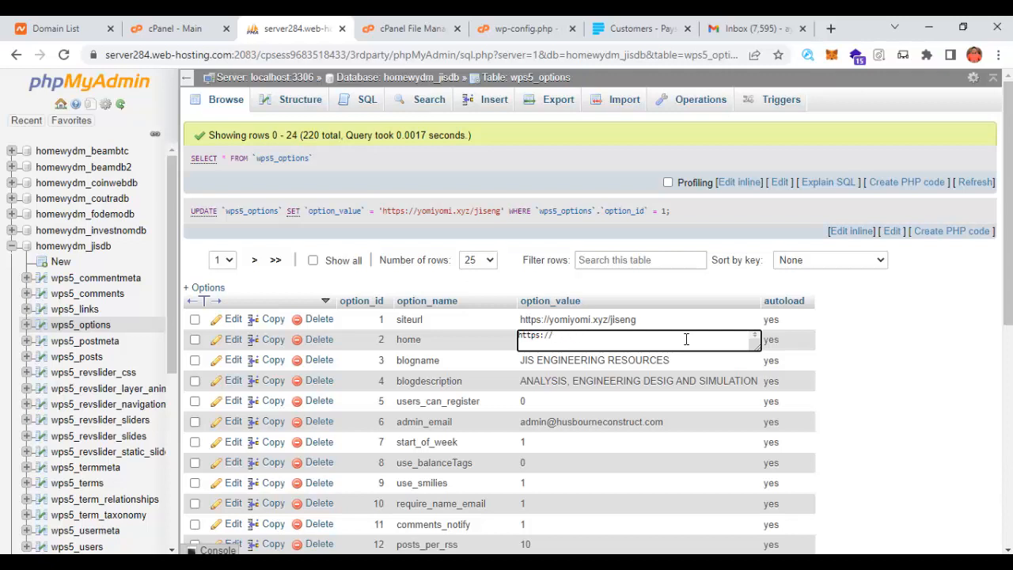
{"action": "type", "text": "yomiyomi.xyz/jiseng"}
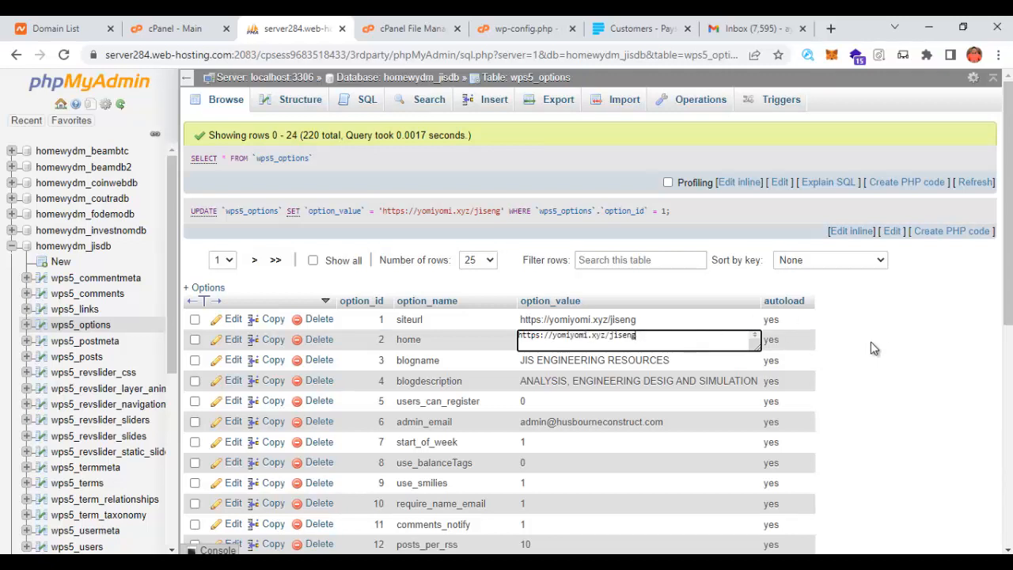
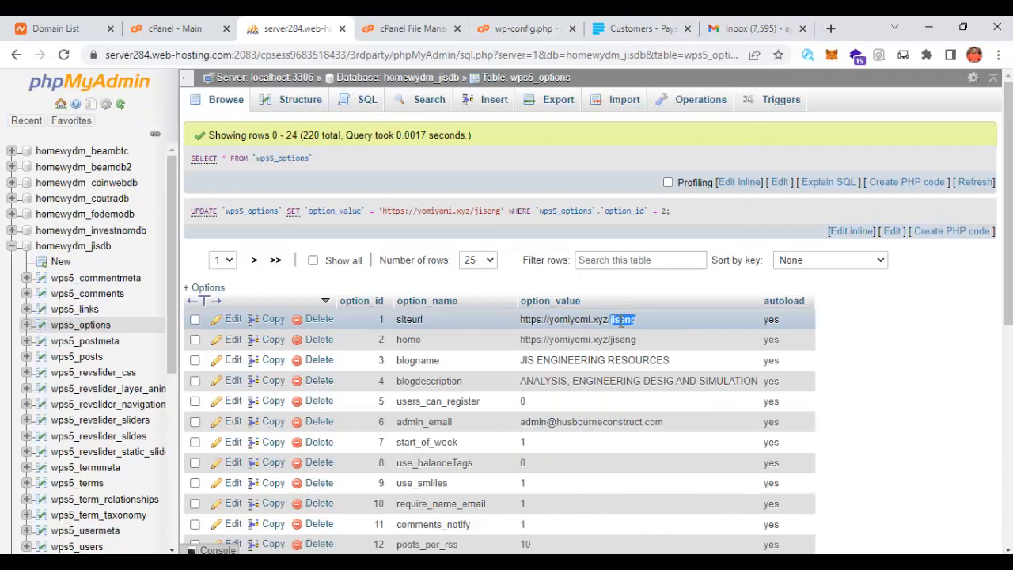
{"action": "key", "text": "ctrl+a"}
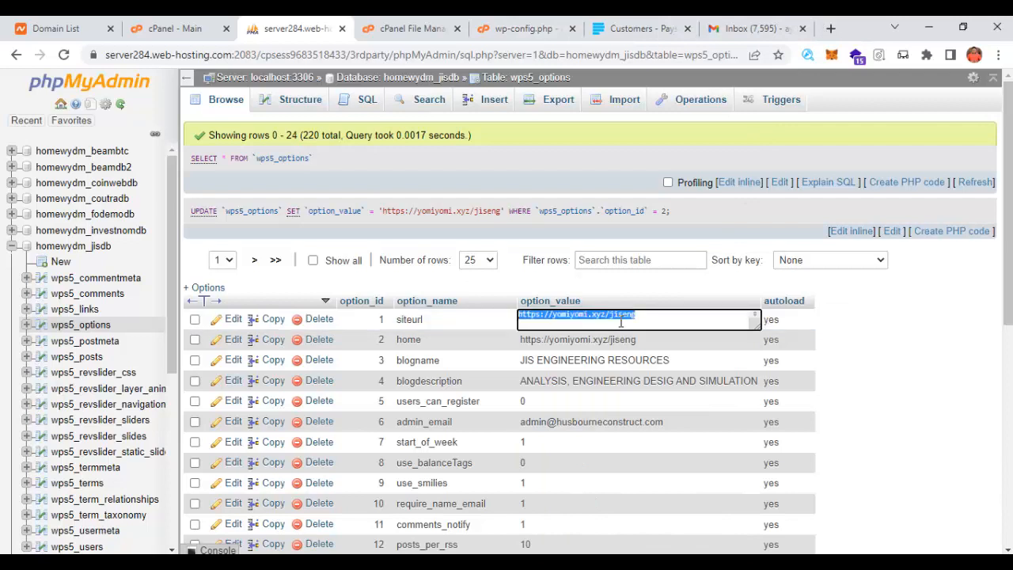
{"action": "double_click", "coordinate": [622, 321]}
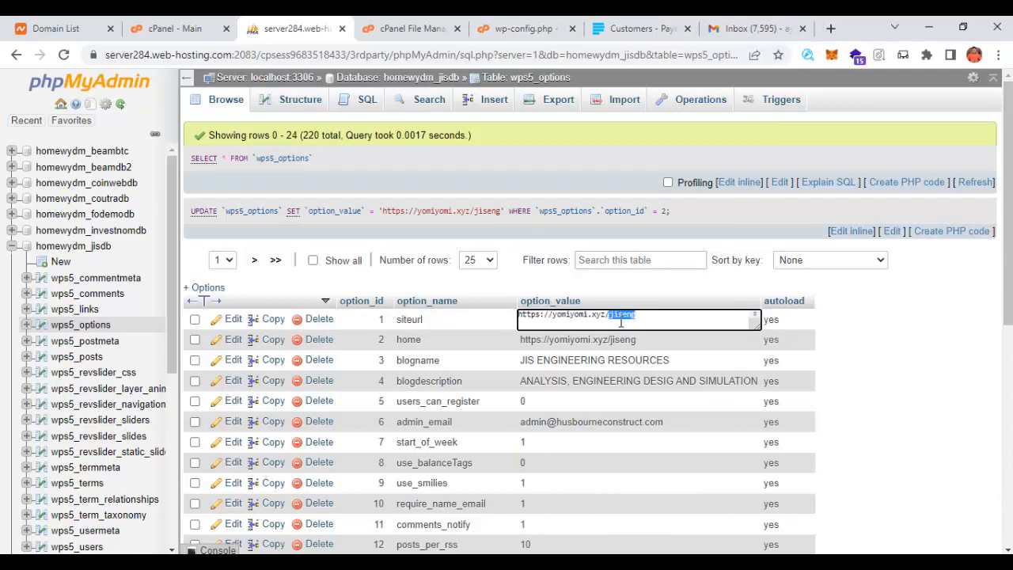
{"action": "key", "text": "ctrl+a"}
{"action": "left_click", "coordinate": [622, 321]}
{"action": "key", "text": "ctrl+a"}
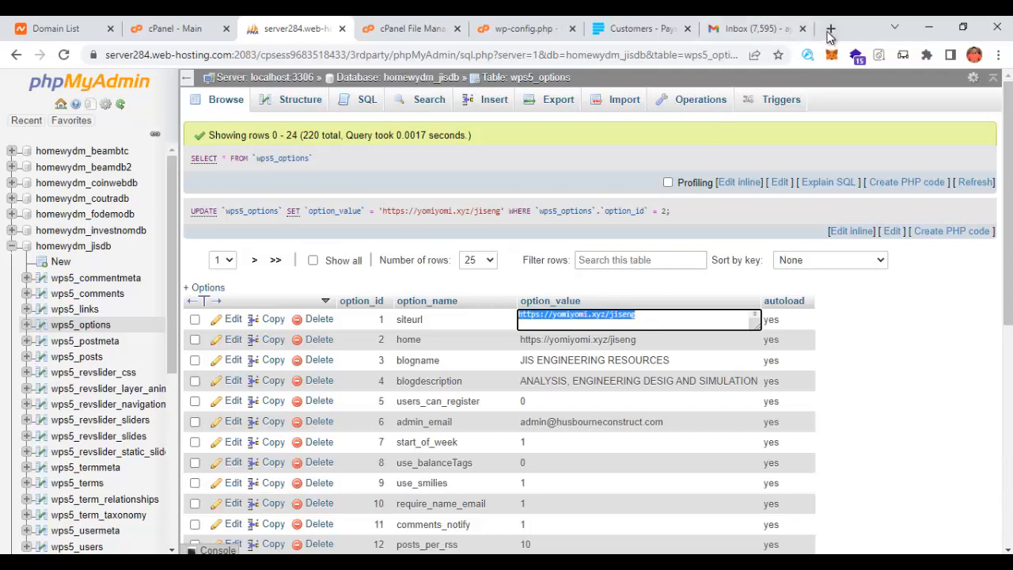
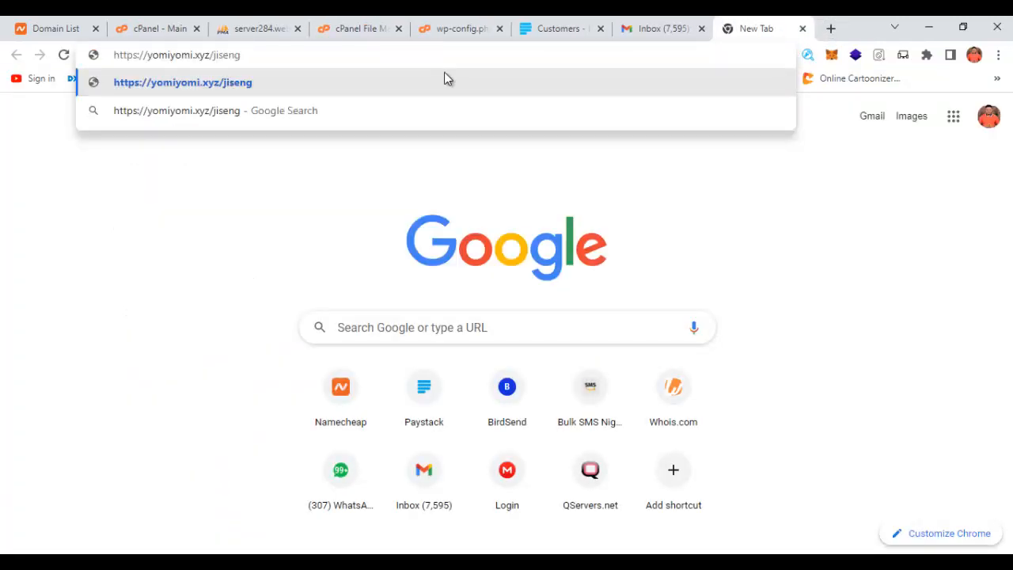
- Load the migrated site at yomiyomi.xyz/jiseng in Chrome
{"action": "key", "text": "Return"}
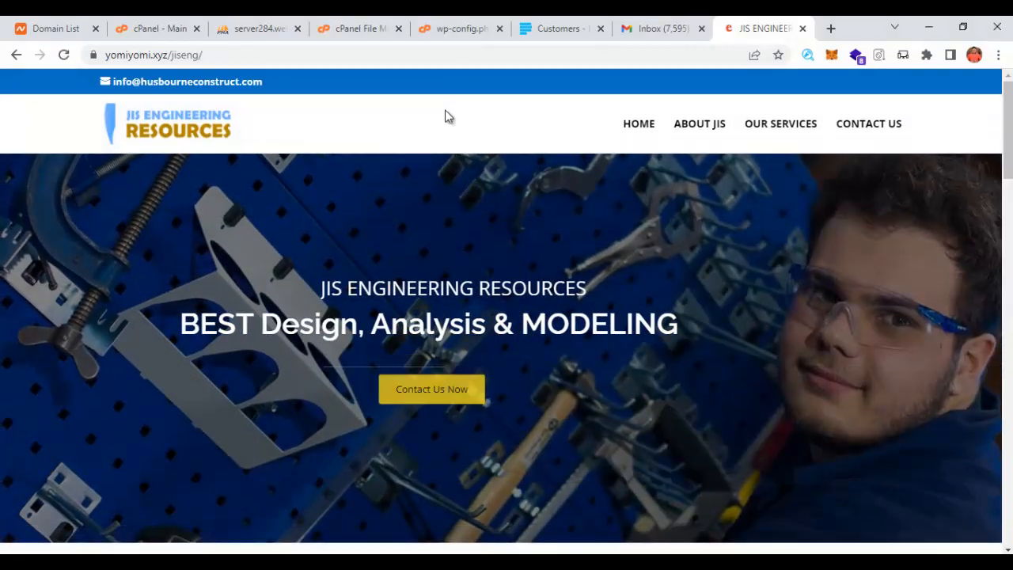
- Review the JIS Engineering Resources homepage down to the footer and back, then return to phpMyAdmin
{"action": "scroll", "coordinate": [485, 280], "scroll_direction": "down", "scroll_amount": 6}
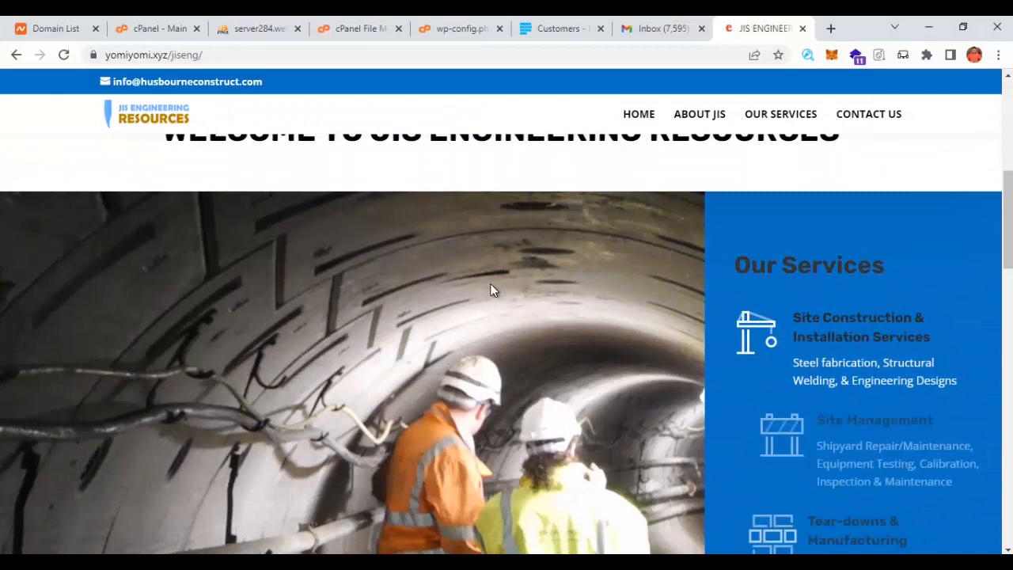
{"action": "scroll", "coordinate": [494, 295], "scroll_direction": "down", "scroll_amount": 5}
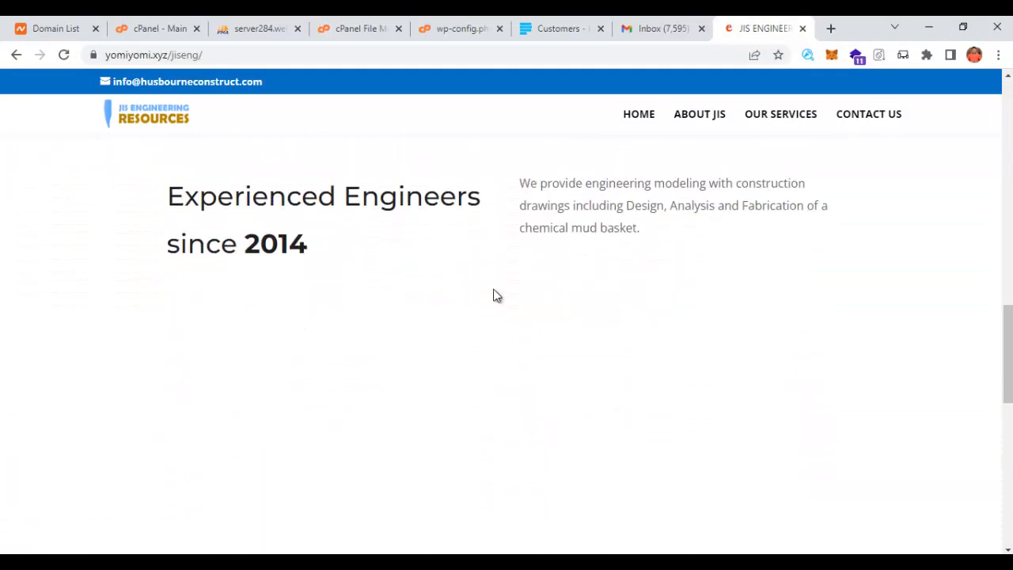
{"action": "scroll", "coordinate": [493, 295], "scroll_direction": "down", "scroll_amount": 5}
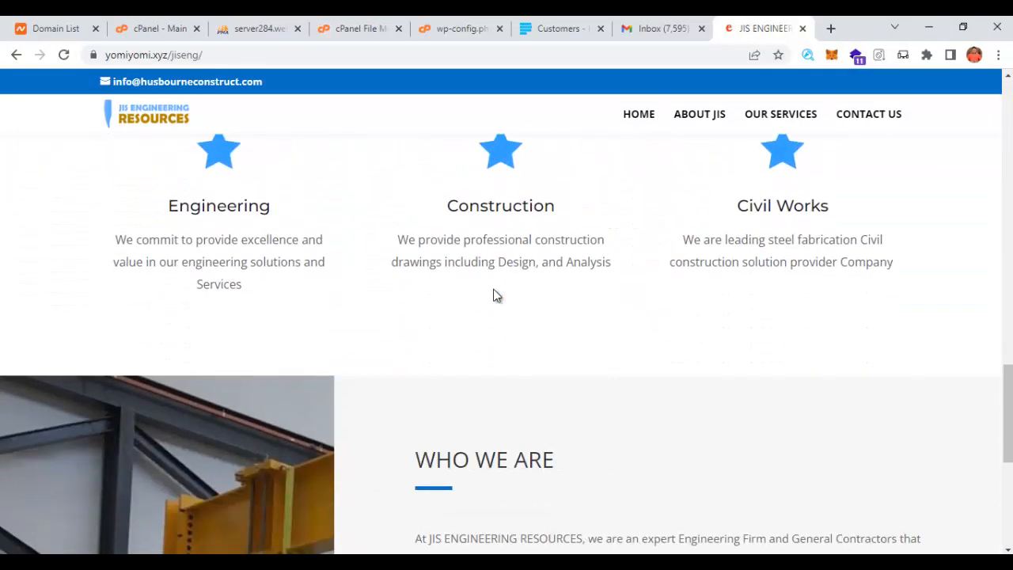
{"action": "scroll", "coordinate": [493, 295], "scroll_direction": "down", "scroll_amount": 3}
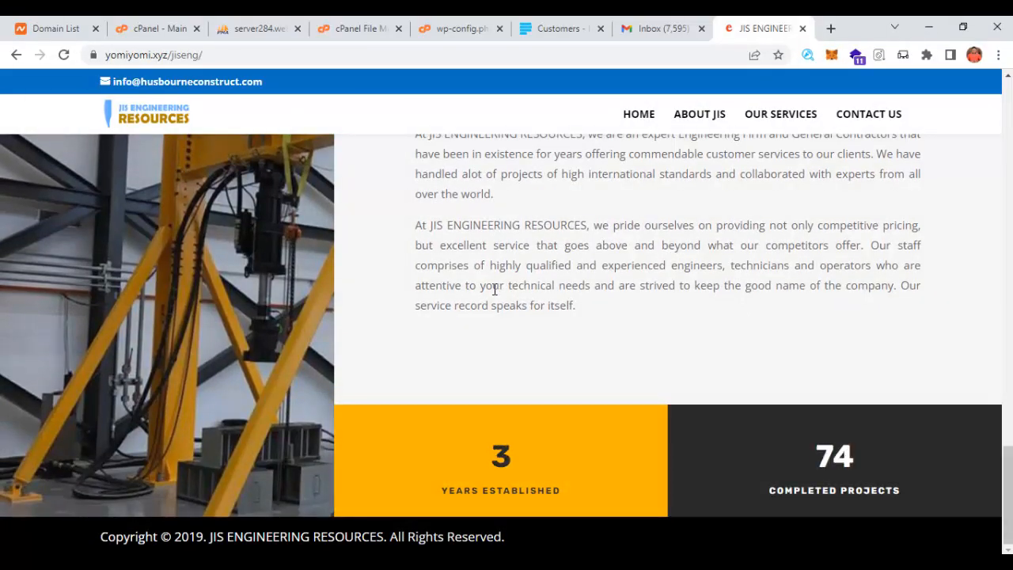
{"action": "scroll", "coordinate": [494, 289], "scroll_direction": "up", "scroll_amount": 6}
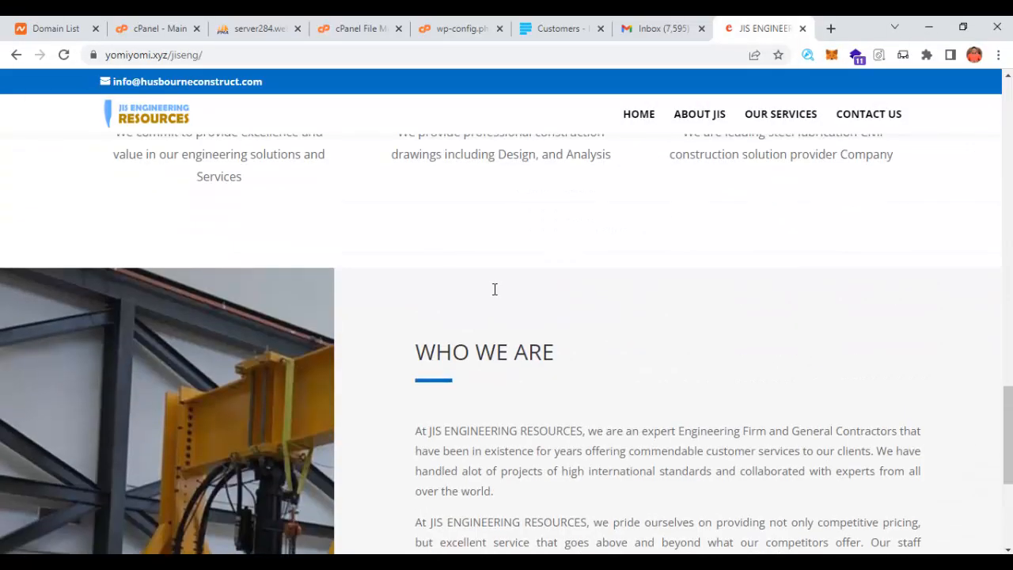
{"action": "scroll", "coordinate": [495, 289], "scroll_direction": "up", "scroll_amount": 10}
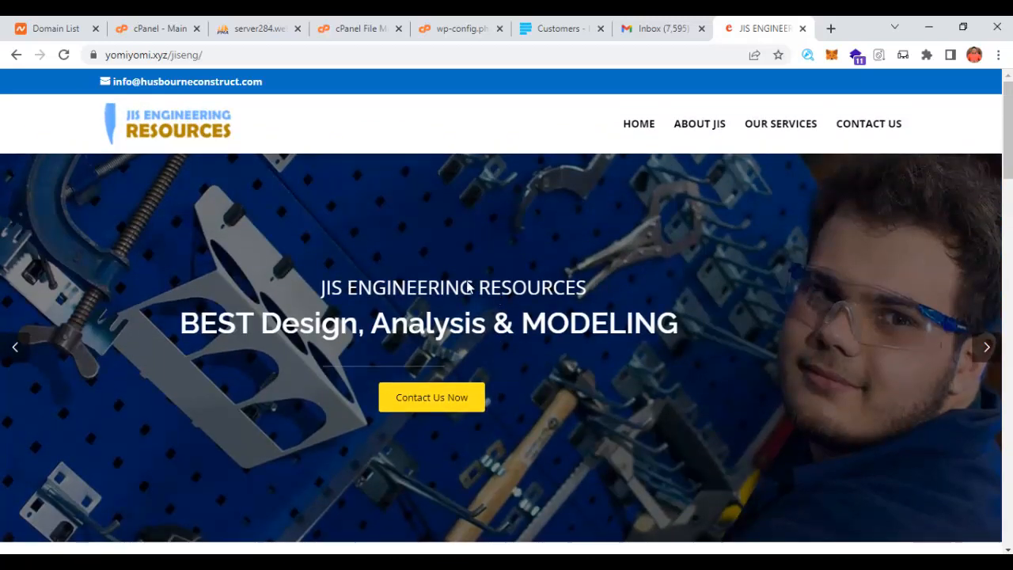
{"action": "scroll", "coordinate": [855, 269], "scroll_direction": "down", "scroll_amount": 3}
{"action": "scroll", "coordinate": [863, 285], "scroll_direction": "up", "scroll_amount": 3}
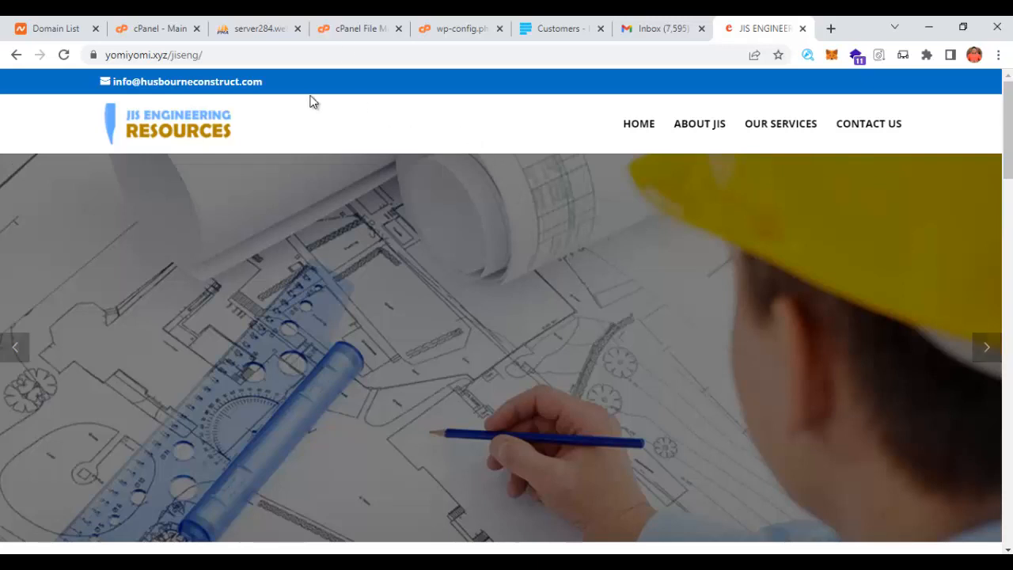
{"action": "left_click", "coordinate": [287, 30]}
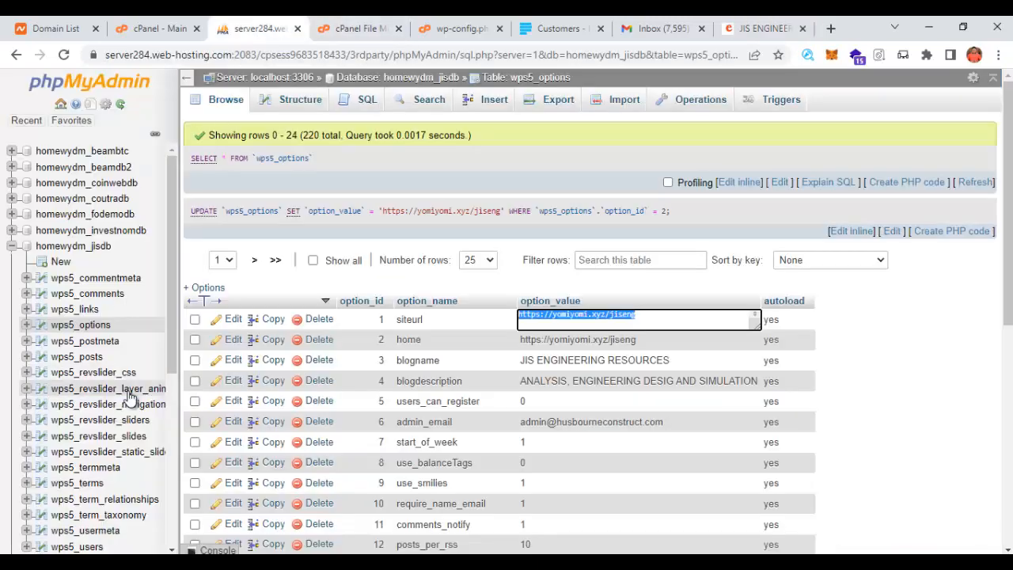
{"action": "scroll", "coordinate": [168, 385], "scroll_direction": "down", "scroll_amount": 2}
{"action": "scroll", "coordinate": [167, 386], "scroll_direction": "down", "scroll_amount": 2}
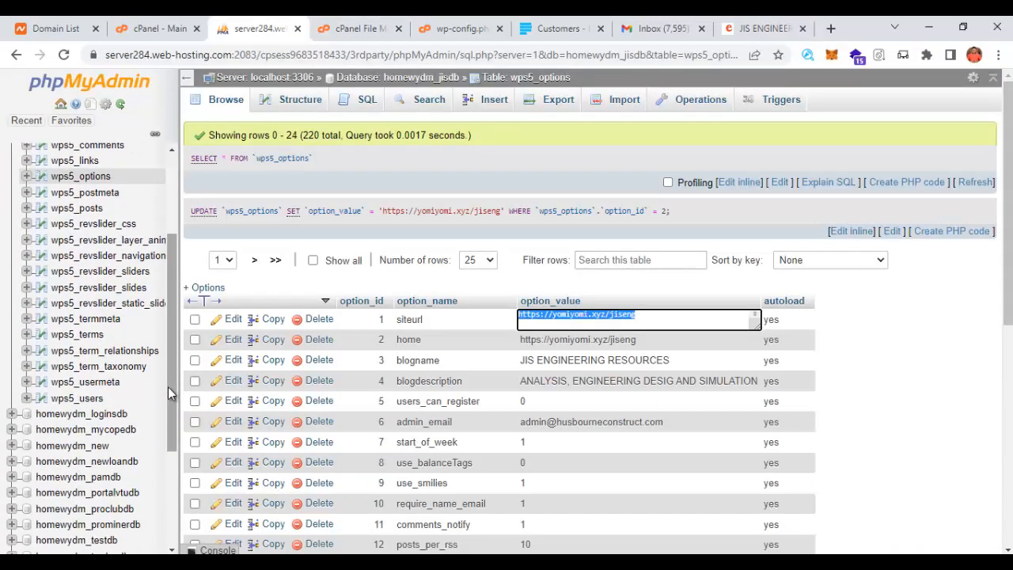
{"action": "left_click", "coordinate": [89, 404]}
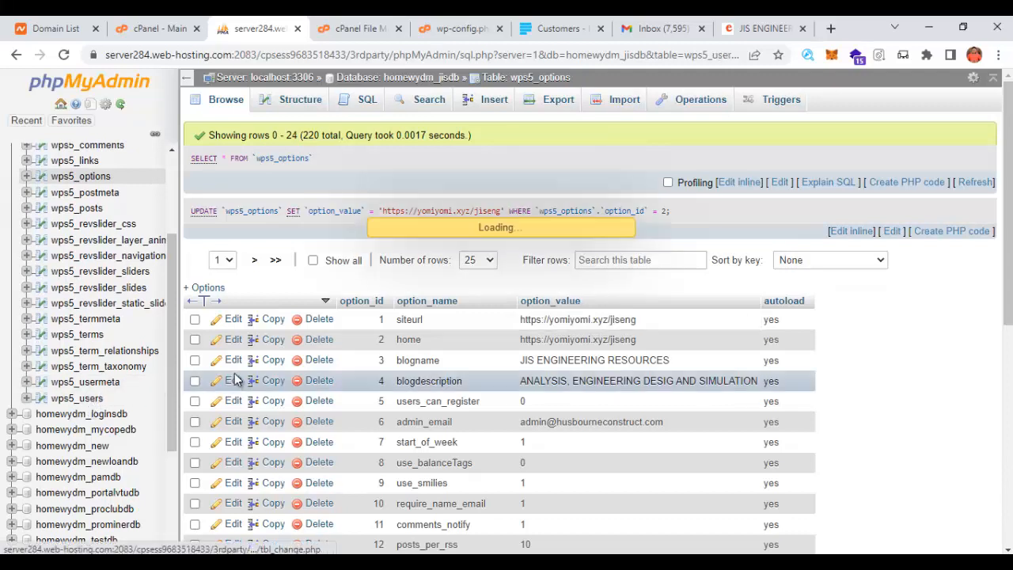
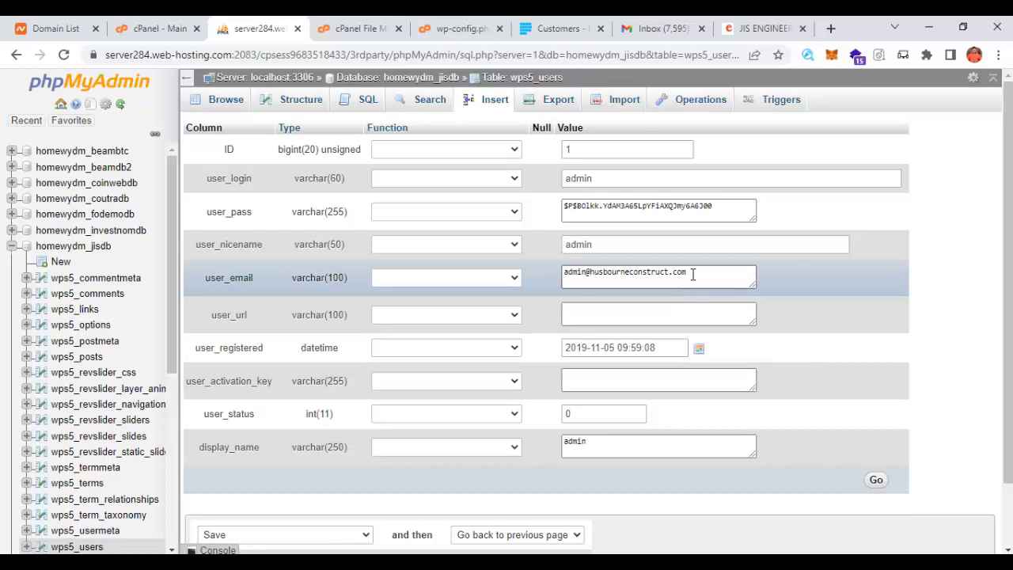
- Select the old domain after @ in the admin row's user_email field
{"action": "left_click_drag", "start_coordinate": [692, 272], "coordinate": [596, 275]}
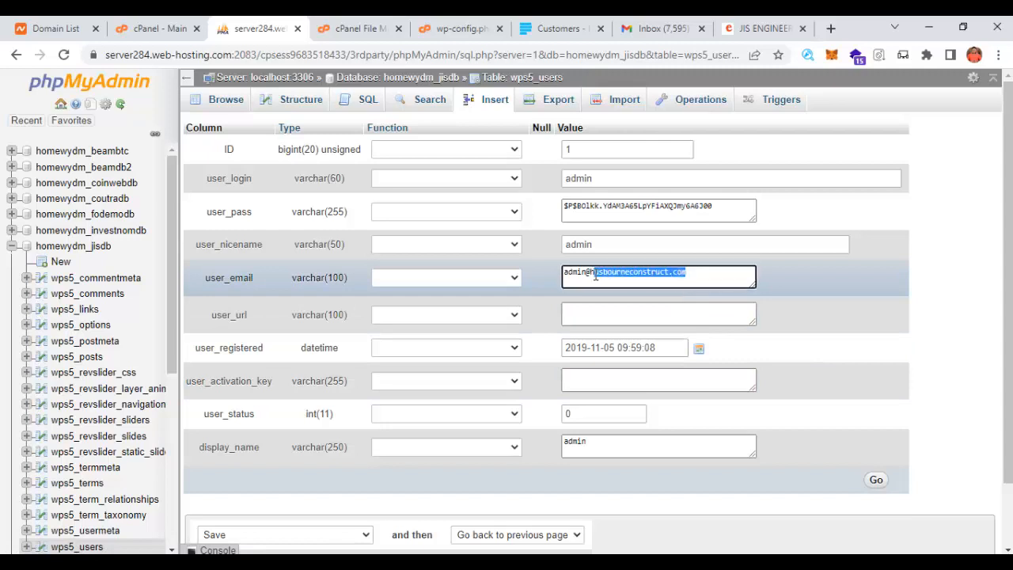
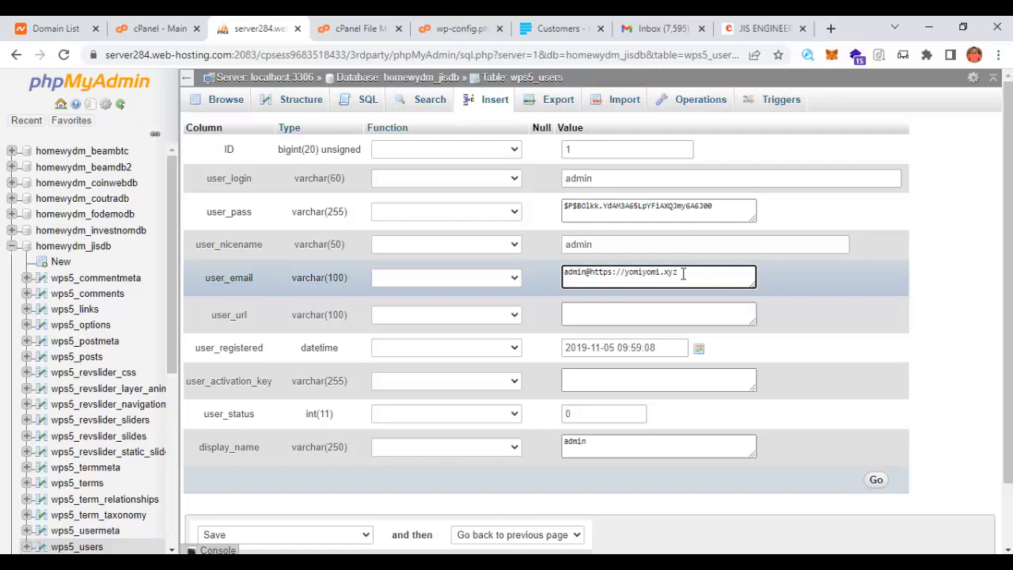
{"action": "key", "text": "BackSpace"}
{"action": "key", "text": "BackSpace"}
{"action": "key", "text": "BackSpace"}
{"action": "key", "text": "BackSpace"}
{"action": "key", "text": "BackSpace"}
{"action": "key", "text": "BackSpace"}
{"action": "key", "text": "BackSpace"}
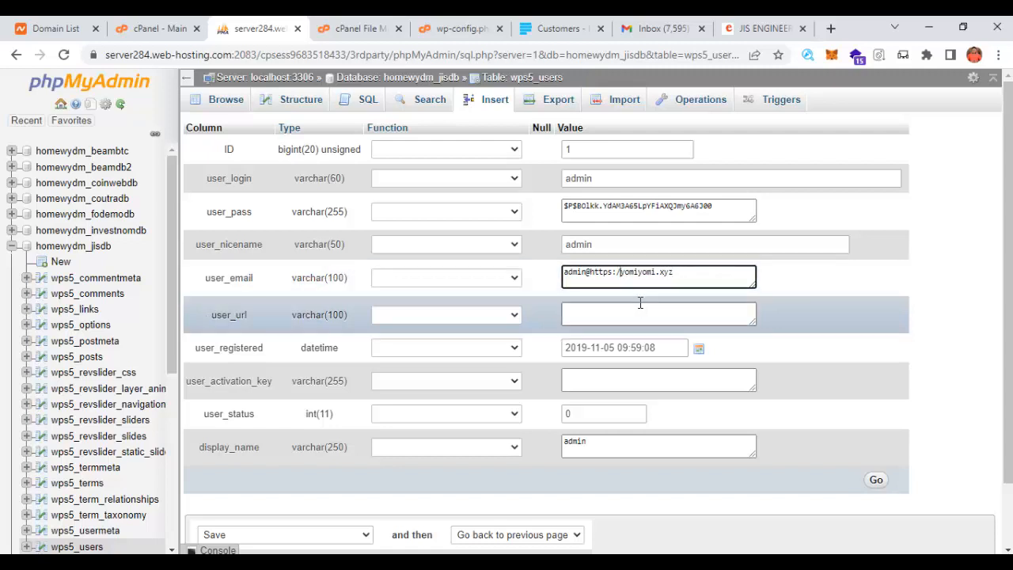
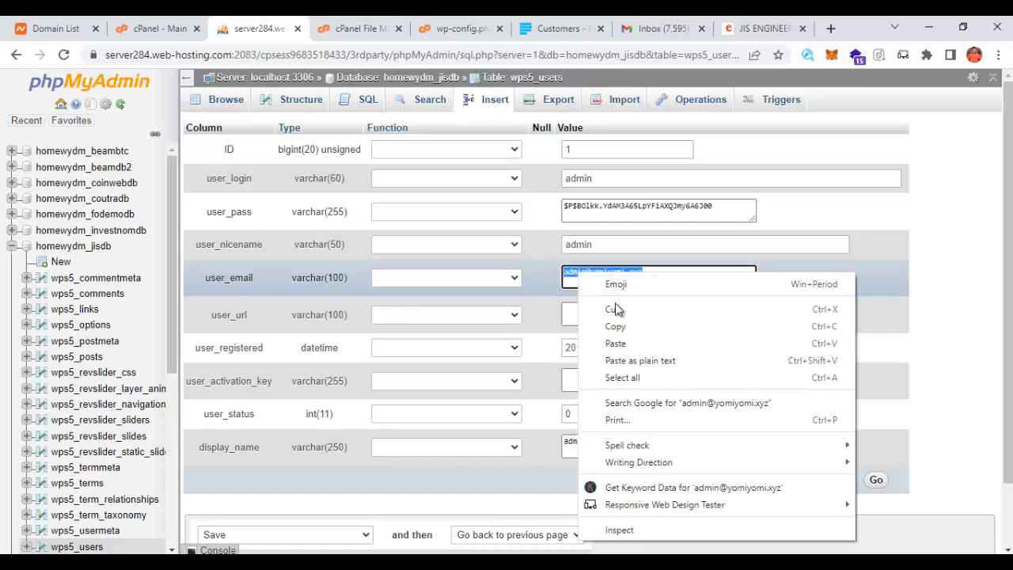
{"action": "left_click", "coordinate": [615, 326]}
{"action": "left_click", "coordinate": [603, 243]}
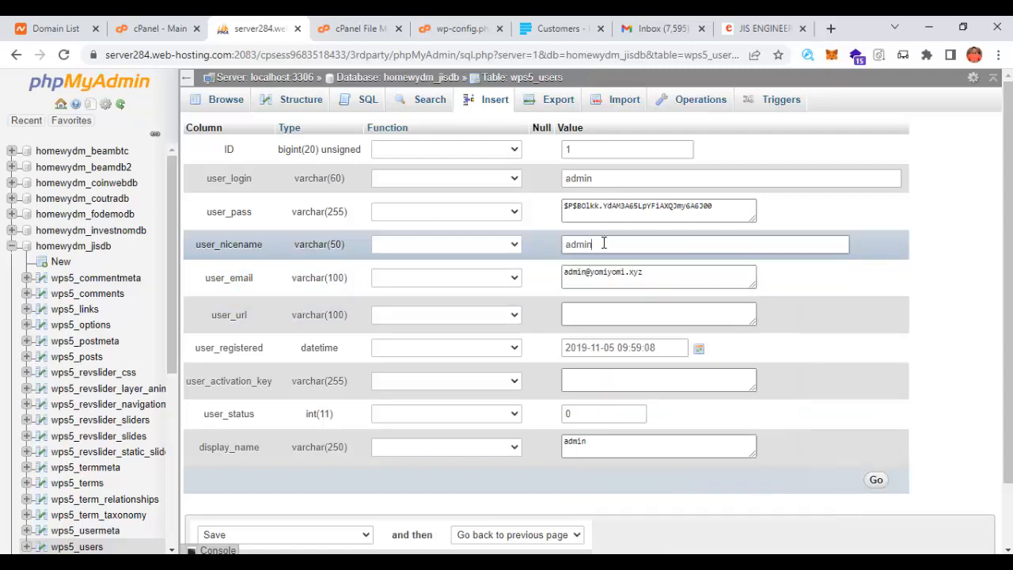
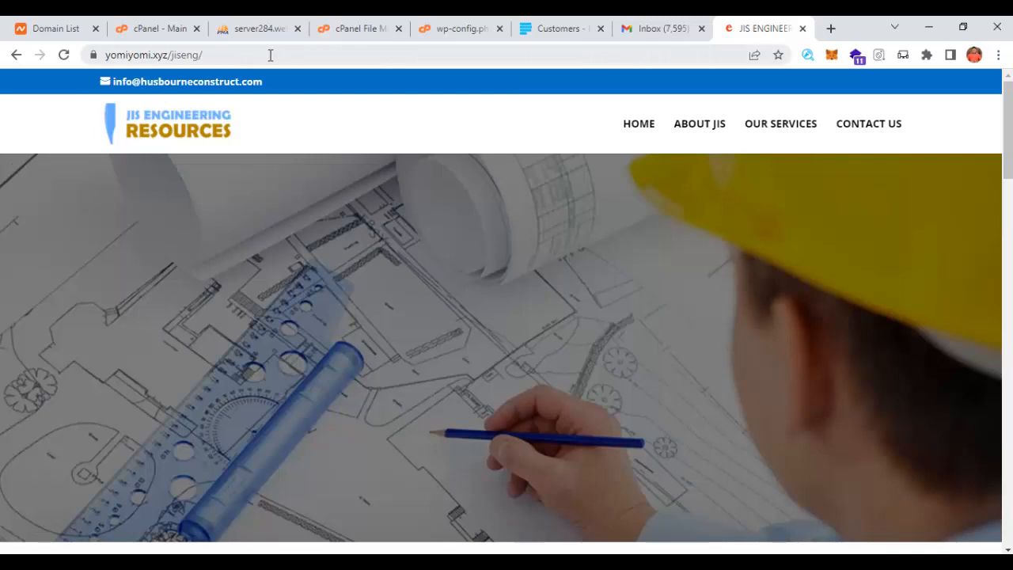
- Place the cursor at the end of the yomiyomi.xyz/jiseng/ address to add wp-admin
{"action": "left_click", "coordinate": [276, 57]}
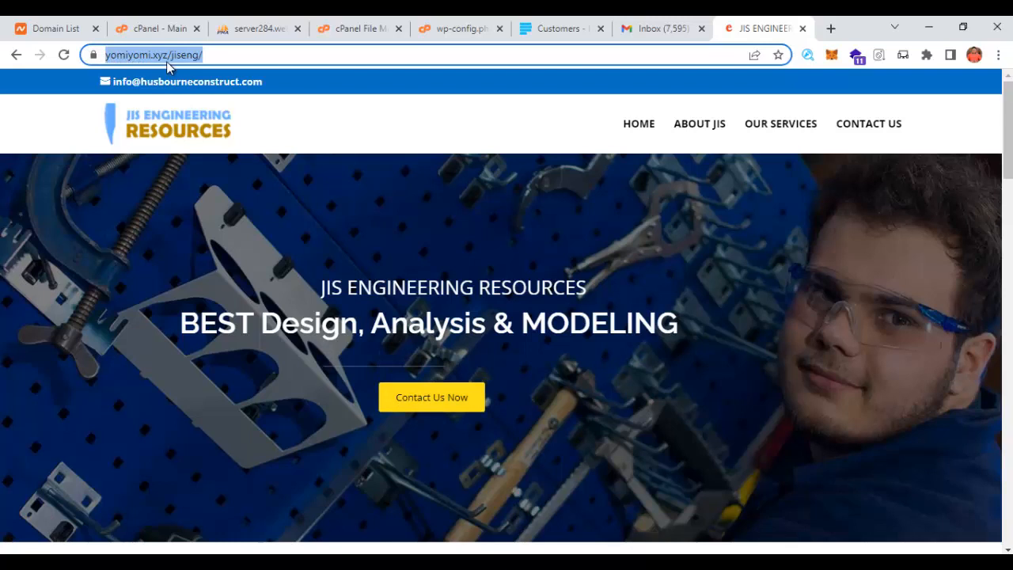
{"action": "left_click", "coordinate": [236, 61]}
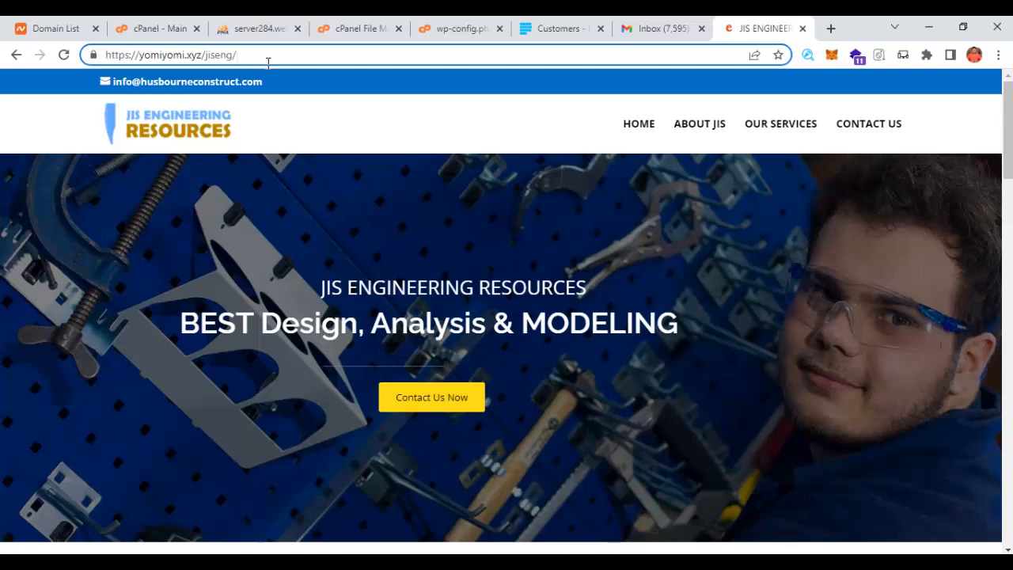
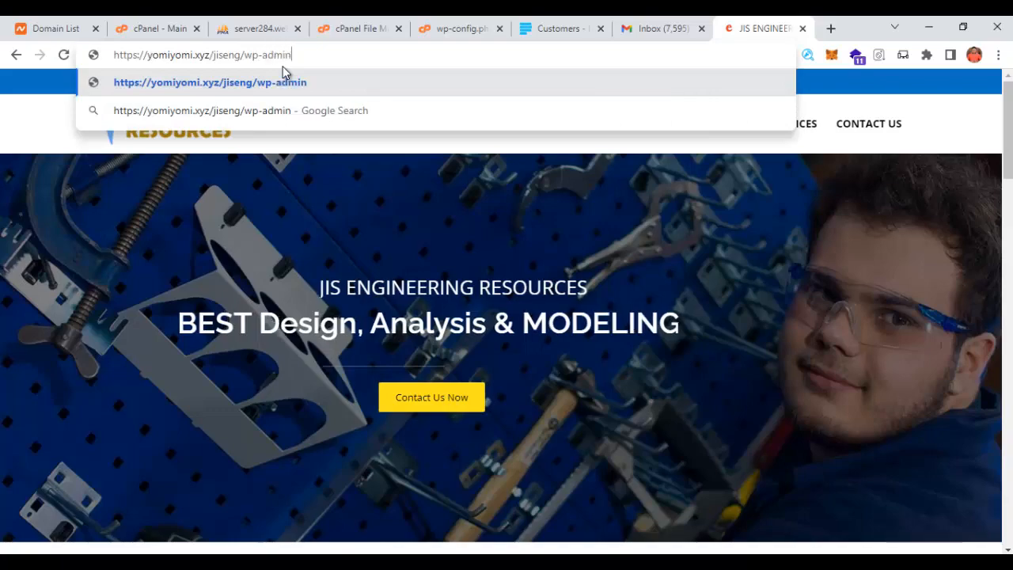
- Log into wp-admin as the administrator, skip saving the password, and postpone email verification
{"action": "key", "text": "Return"}
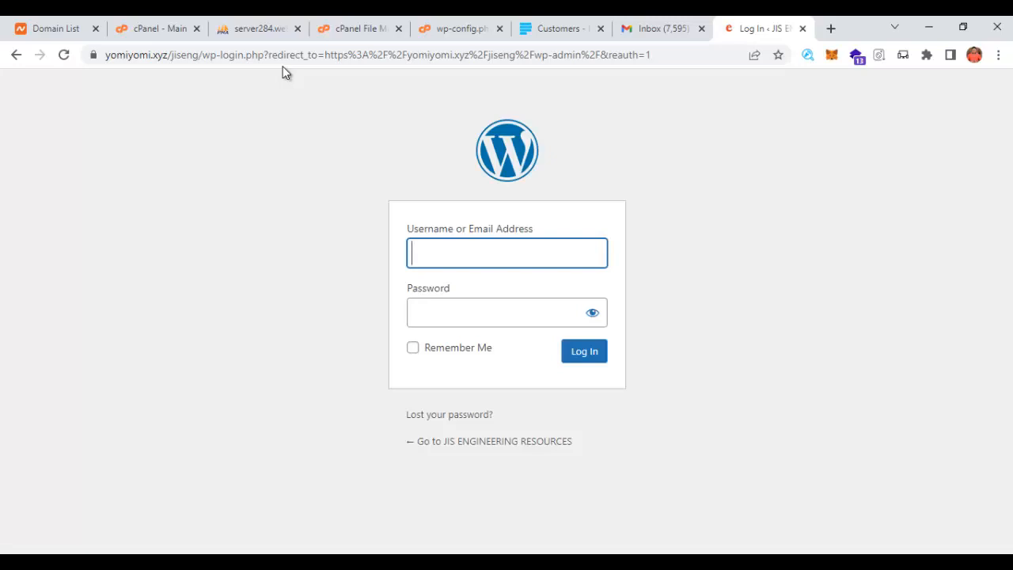
{"action": "type", "text": "dmin"}
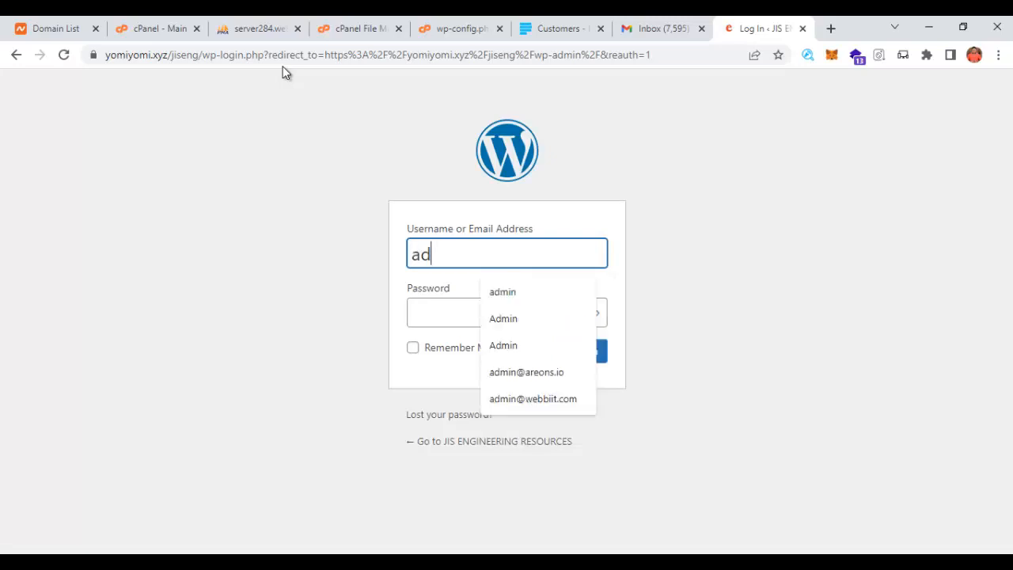
{"action": "key", "text": "Tab"}
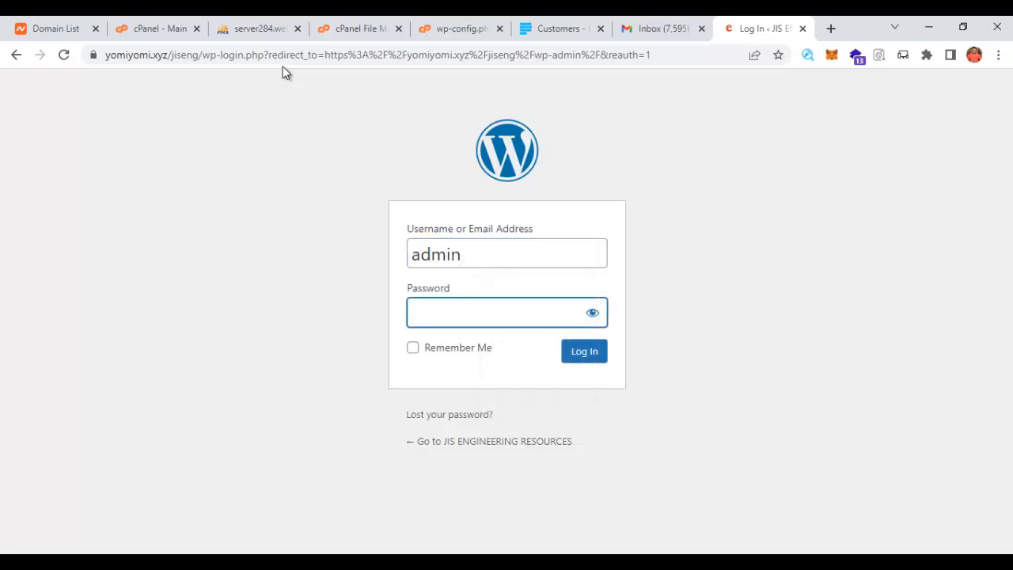
{"action": "type", "text": "••"}
{"action": "left_click", "coordinate": [593, 354]}
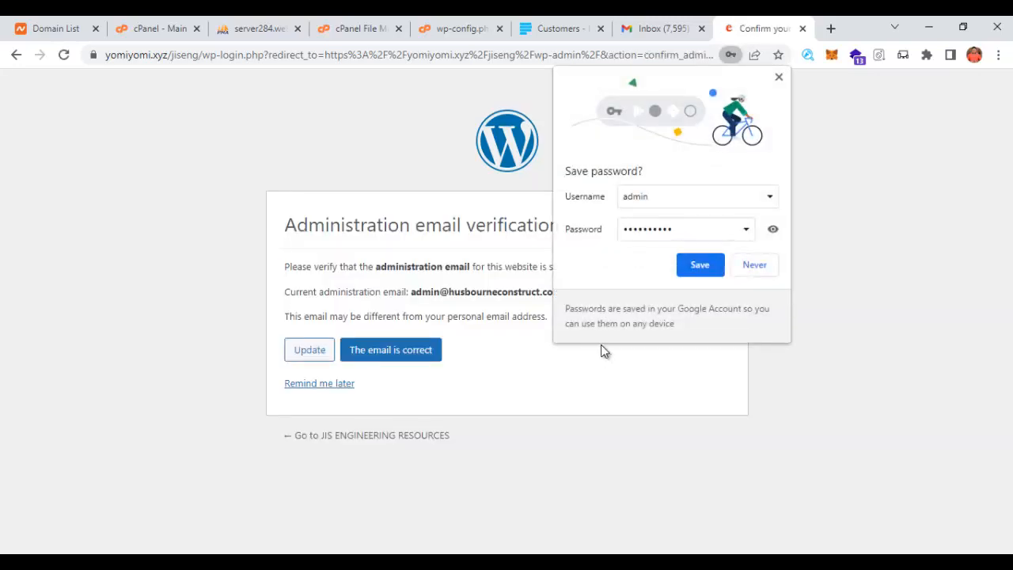
{"action": "left_click", "coordinate": [779, 77]}
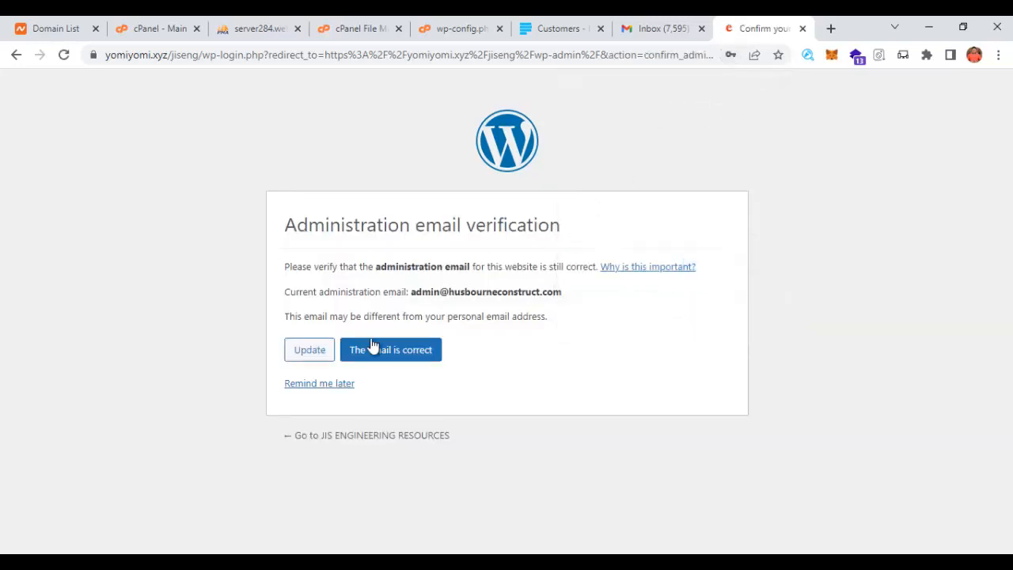
{"action": "left_click", "coordinate": [332, 385]}
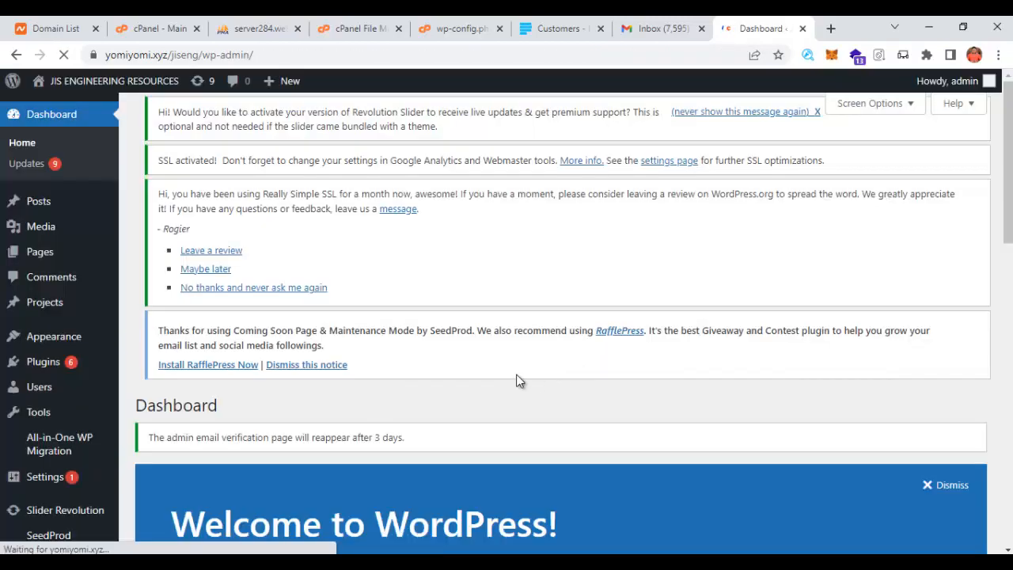
- Dismiss the Welcome to WordPress panel on the Dashboard
{"action": "scroll", "coordinate": [477, 380], "scroll_direction": "down", "scroll_amount": 4}
{"action": "scroll", "coordinate": [478, 381], "scroll_direction": "down", "scroll_amount": 5}
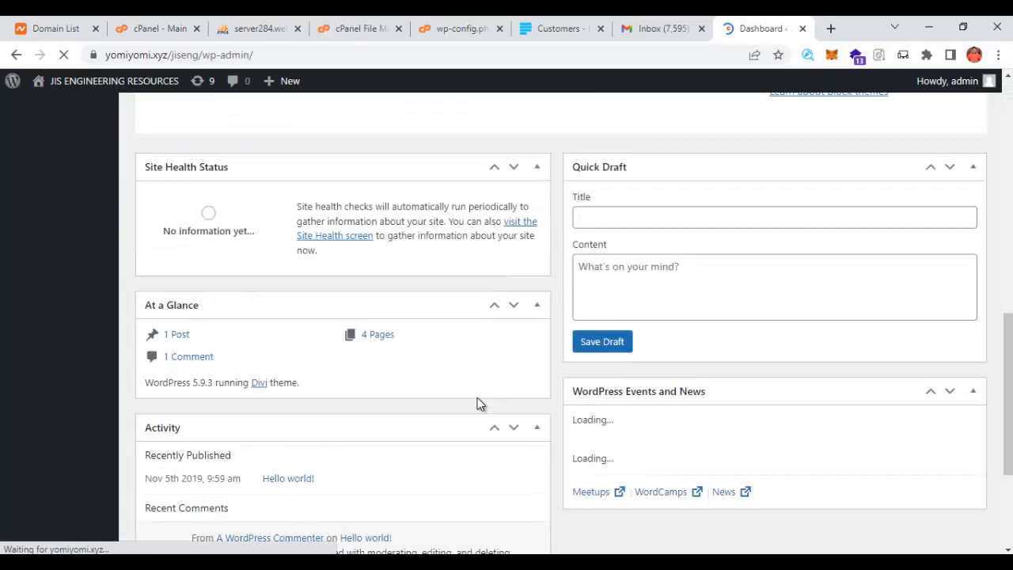
{"action": "scroll", "coordinate": [477, 397], "scroll_direction": "up", "scroll_amount": 6}
{"action": "scroll", "coordinate": [431, 399], "scroll_direction": "up", "scroll_amount": 3}
{"action": "scroll", "coordinate": [595, 353], "scroll_direction": "down", "scroll_amount": 6}
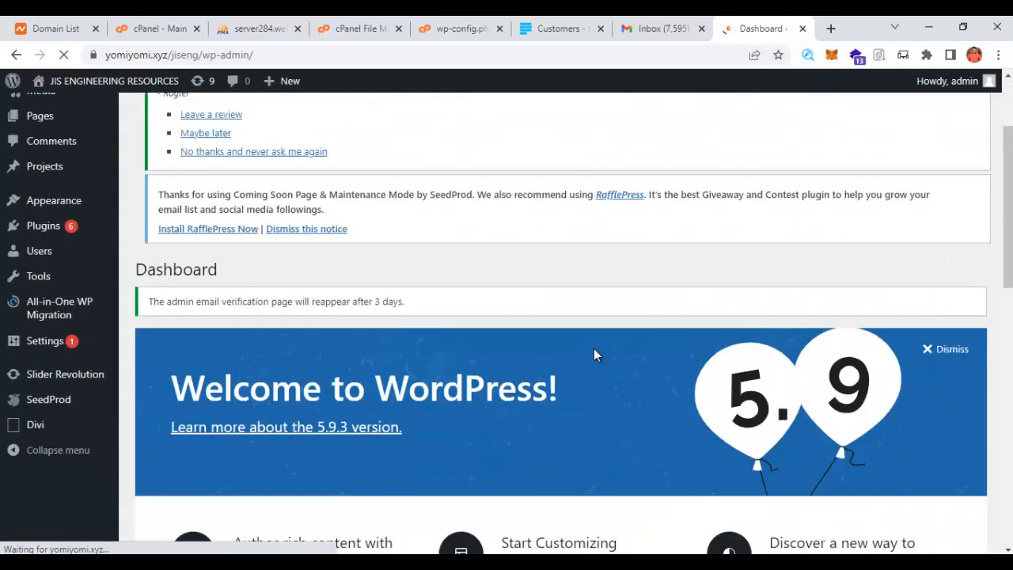
{"action": "scroll", "coordinate": [668, 379], "scroll_direction": "up", "scroll_amount": 2}
{"action": "scroll", "coordinate": [668, 380], "scroll_direction": "up", "scroll_amount": 4}
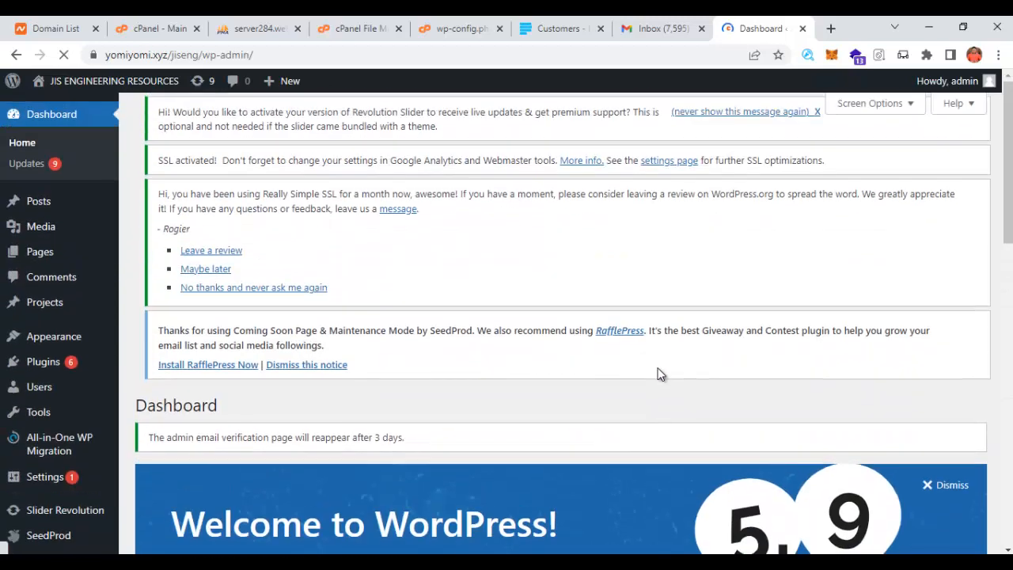
{"action": "scroll", "coordinate": [658, 373], "scroll_direction": "down", "scroll_amount": 1}
{"action": "left_click", "coordinate": [951, 435]}
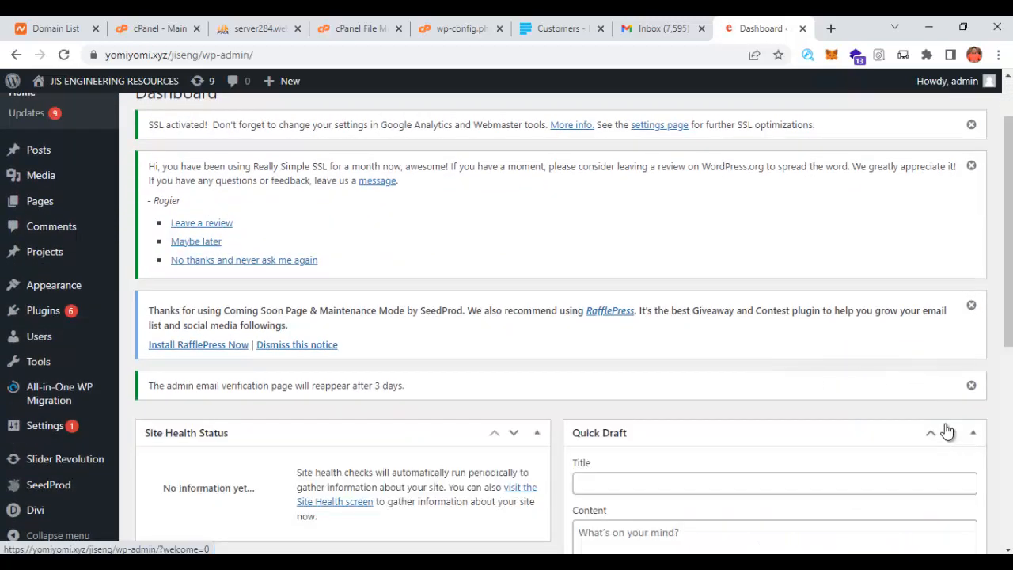
- Dismiss the email verification, SeedProd RafflePress and both Really Simple SSL notices
{"action": "scroll", "coordinate": [959, 397], "scroll_direction": "down", "scroll_amount": 2}
{"action": "scroll", "coordinate": [960, 398], "scroll_direction": "up", "scroll_amount": 2}
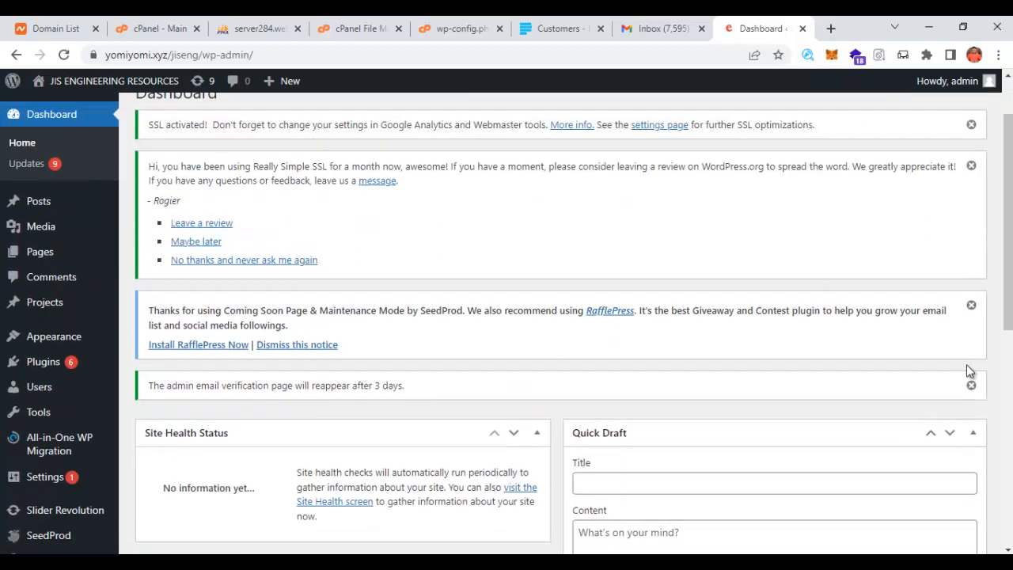
{"action": "left_click", "coordinate": [971, 385]}
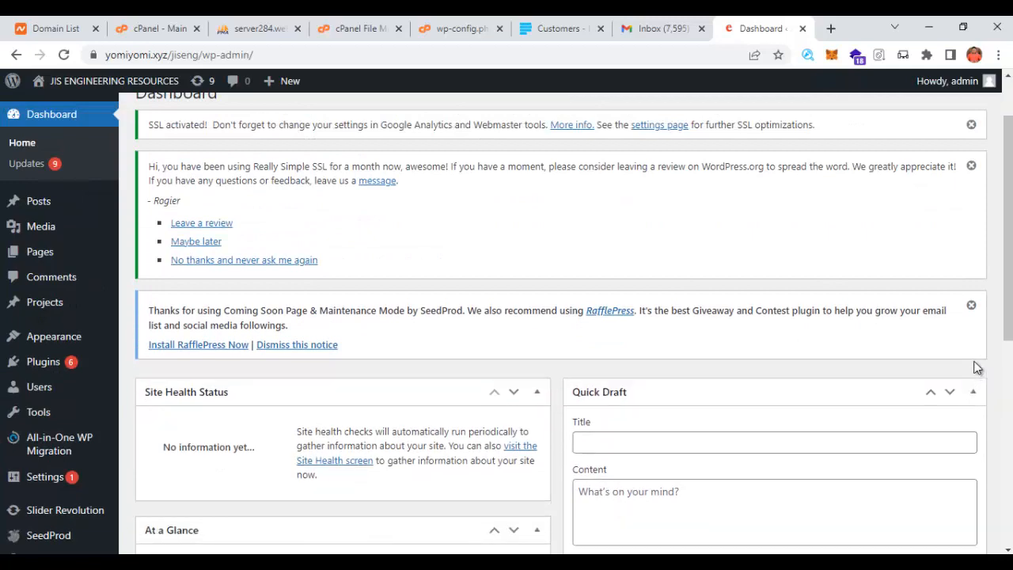
{"action": "left_click", "coordinate": [971, 305]}
{"action": "left_click", "coordinate": [971, 167]}
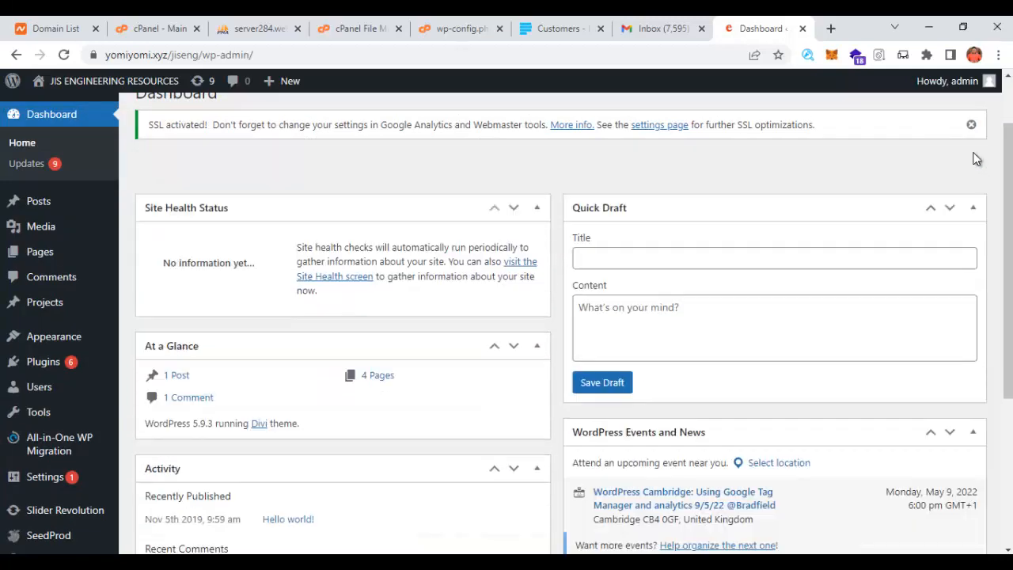
{"action": "left_click", "coordinate": [971, 124]}
{"action": "scroll", "coordinate": [894, 317], "scroll_direction": "up", "scroll_amount": 1}
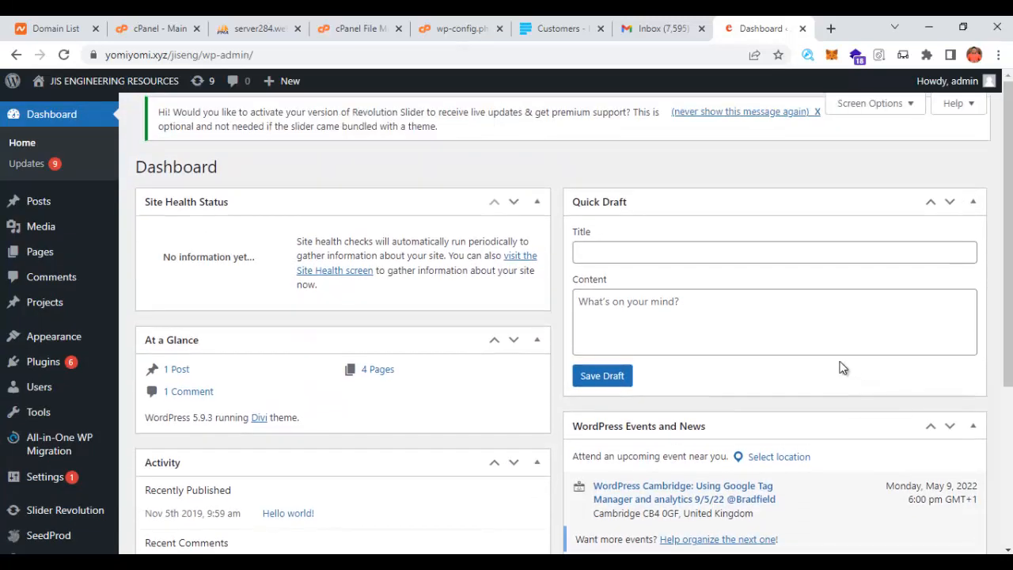
{"action": "scroll", "coordinate": [47, 364], "scroll_direction": "down", "scroll_amount": 3}
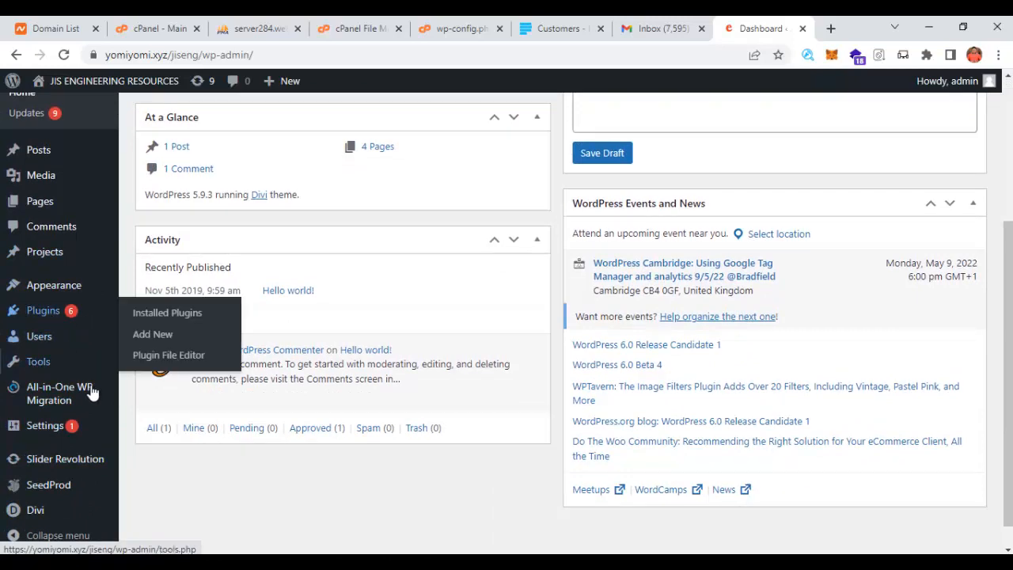
{"action": "scroll", "coordinate": [27, 340], "scroll_direction": "down", "scroll_amount": 1}
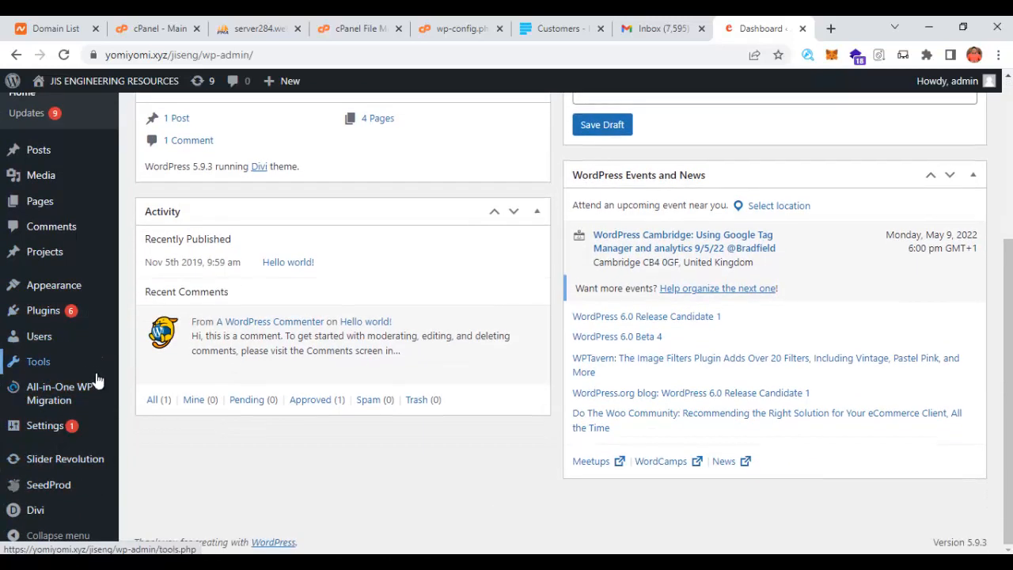
{"action": "mouse_move", "coordinate": [64, 432]}
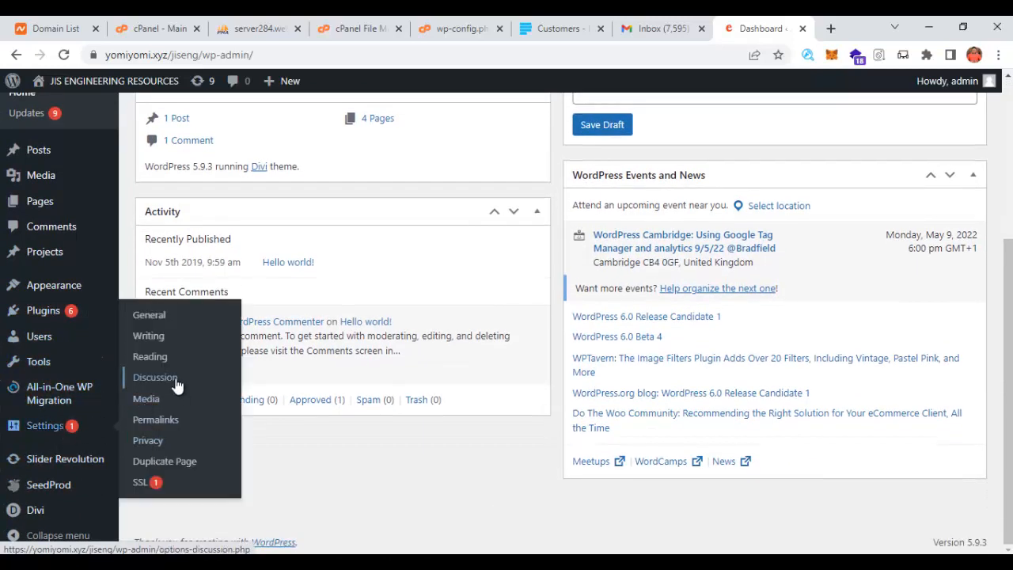
- Resave the Permalink Settings twice, keeping the existing Day and name structure
{"action": "left_click", "coordinate": [170, 422]}
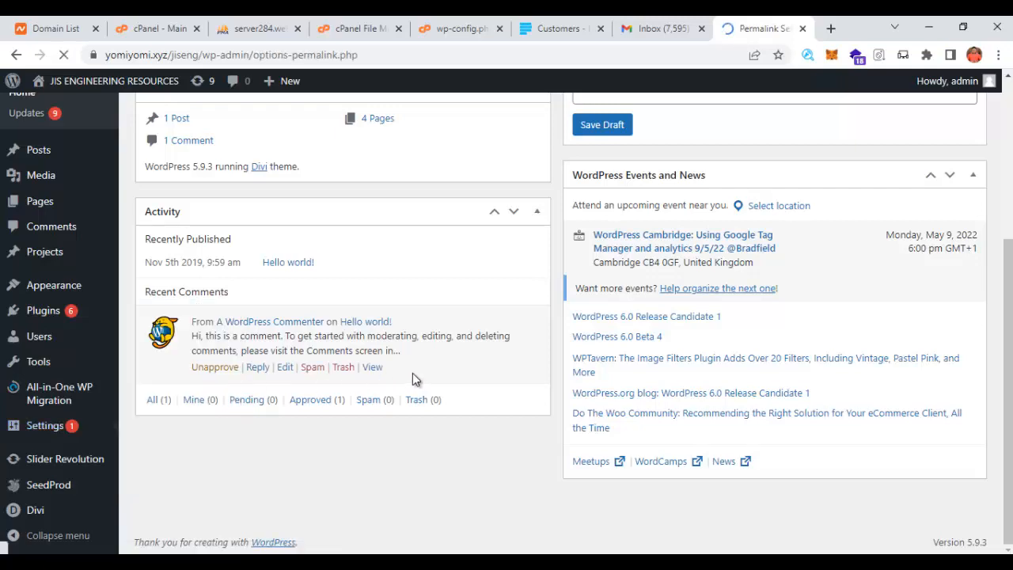
{"action": "scroll", "coordinate": [413, 373], "scroll_direction": "down", "scroll_amount": 5}
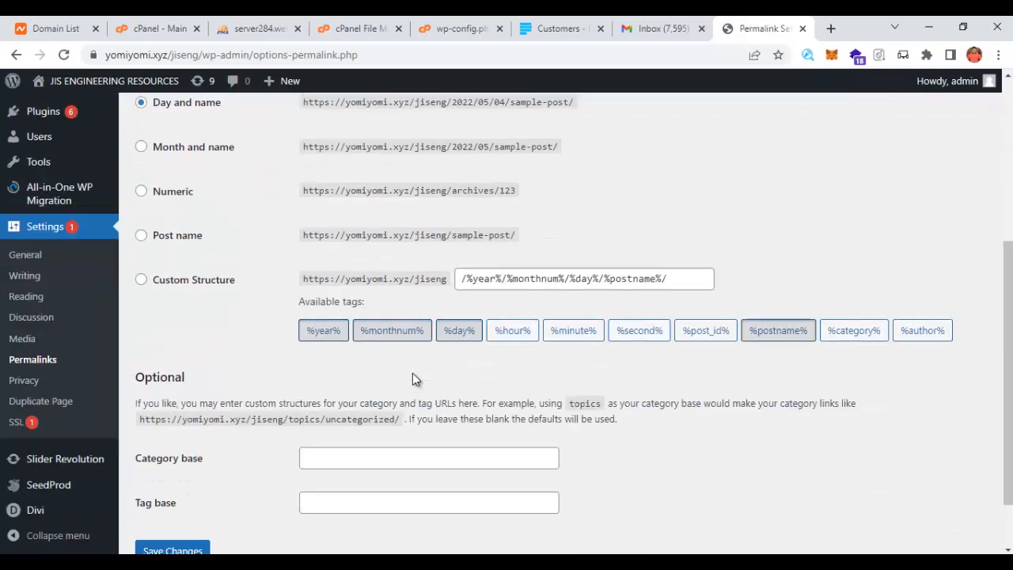
{"action": "left_click", "coordinate": [171, 478]}
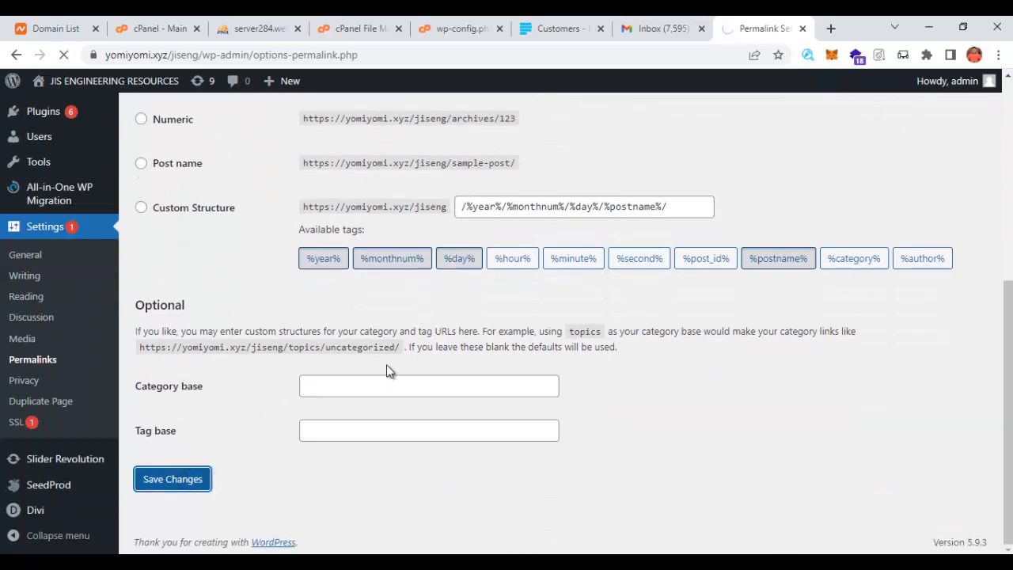
{"action": "scroll", "coordinate": [353, 369], "scroll_direction": "down", "scroll_amount": 5}
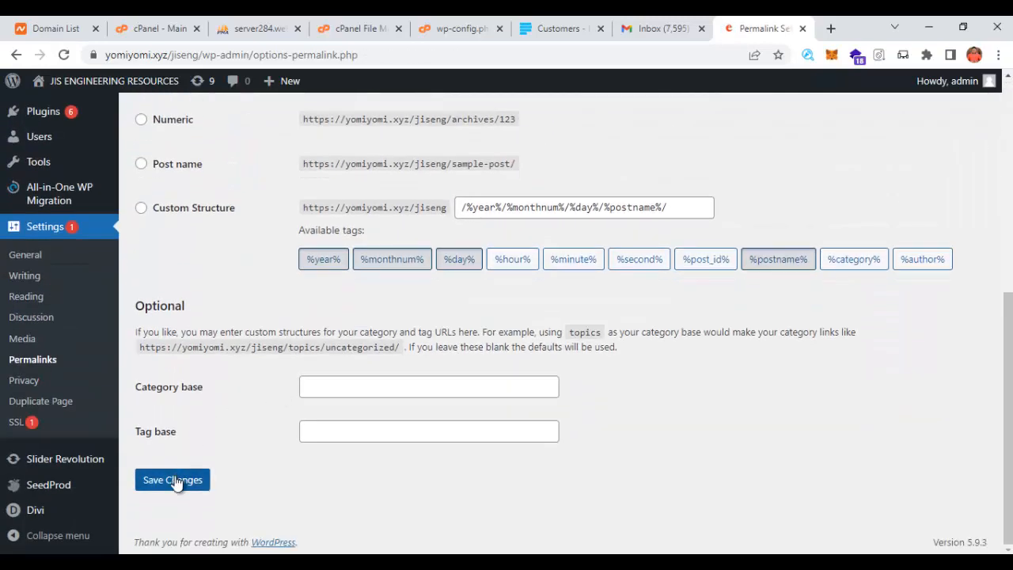
{"action": "left_click", "coordinate": [176, 482]}
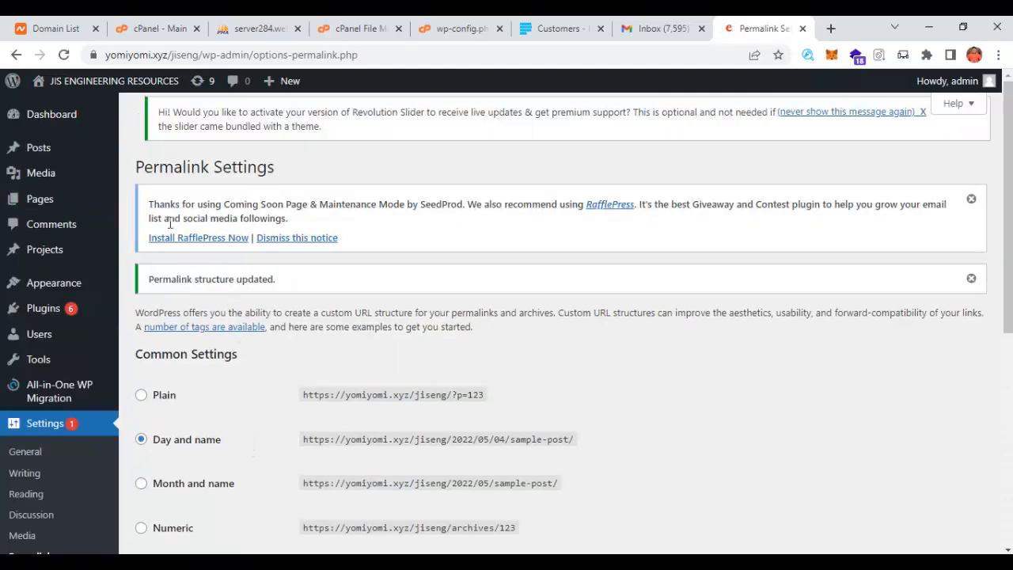
- Open the live site from Visit Site in a new browser tab
{"action": "mouse_move", "coordinate": [57, 90]}
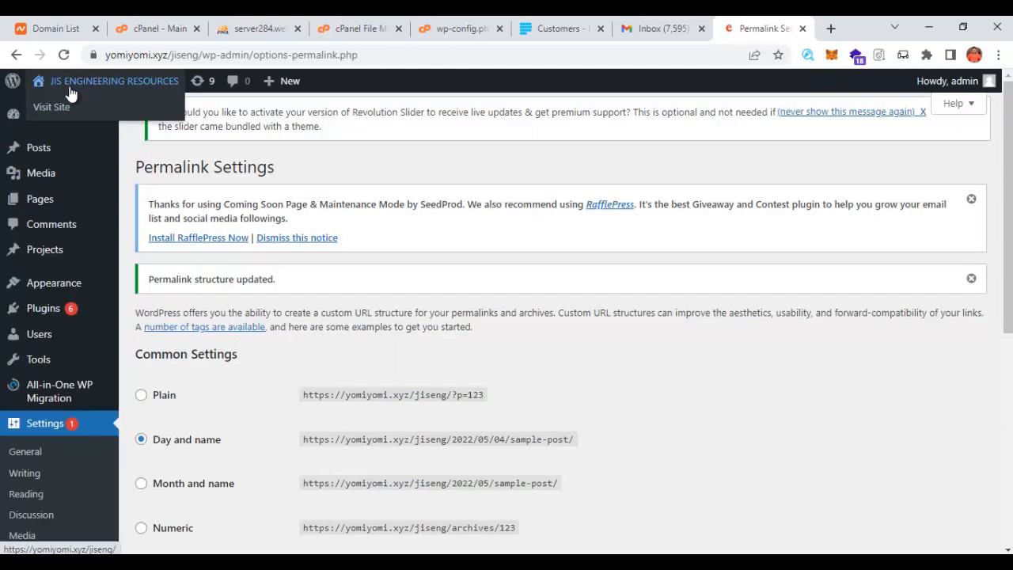
{"action": "right_click", "coordinate": [47, 108]}
{"action": "left_click", "coordinate": [85, 121]}
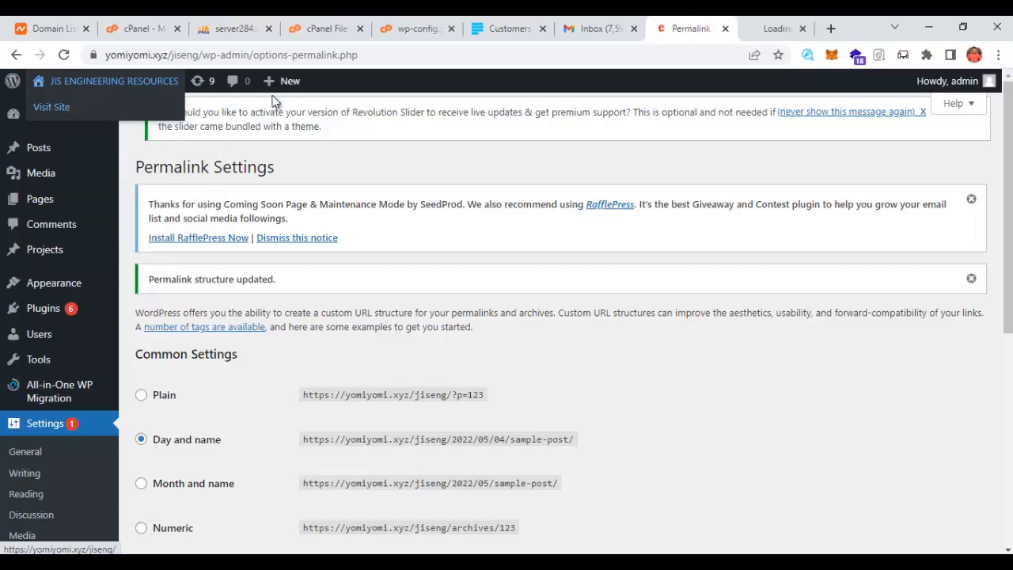
- Bring up the live JIS Engineering Resources front page with its logo and blue top bar
{"action": "left_click", "coordinate": [767, 28]}
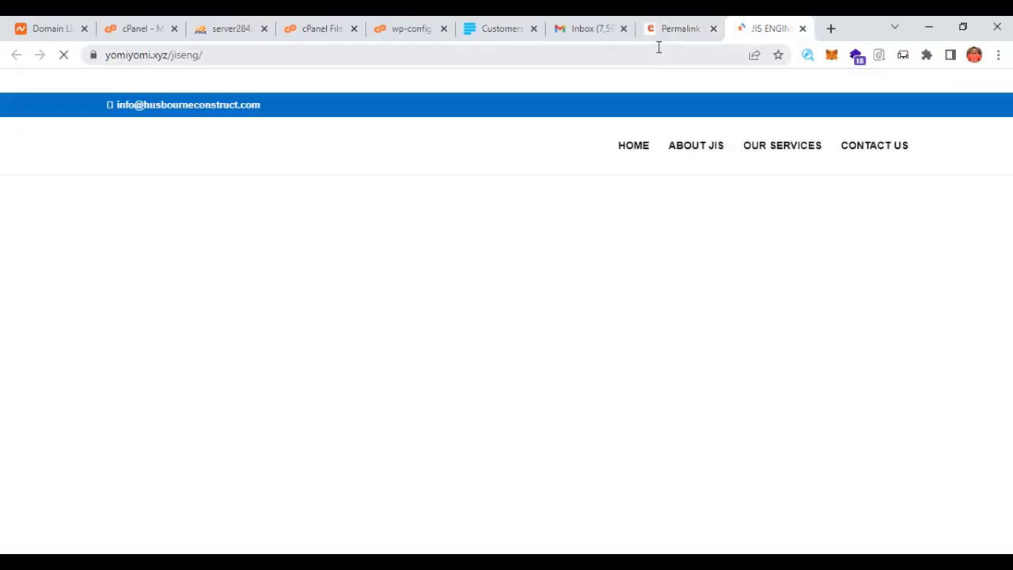
{"action": "left_click", "coordinate": [677, 28]}
{"action": "scroll", "coordinate": [60, 423], "scroll_direction": "down", "scroll_amount": 5}
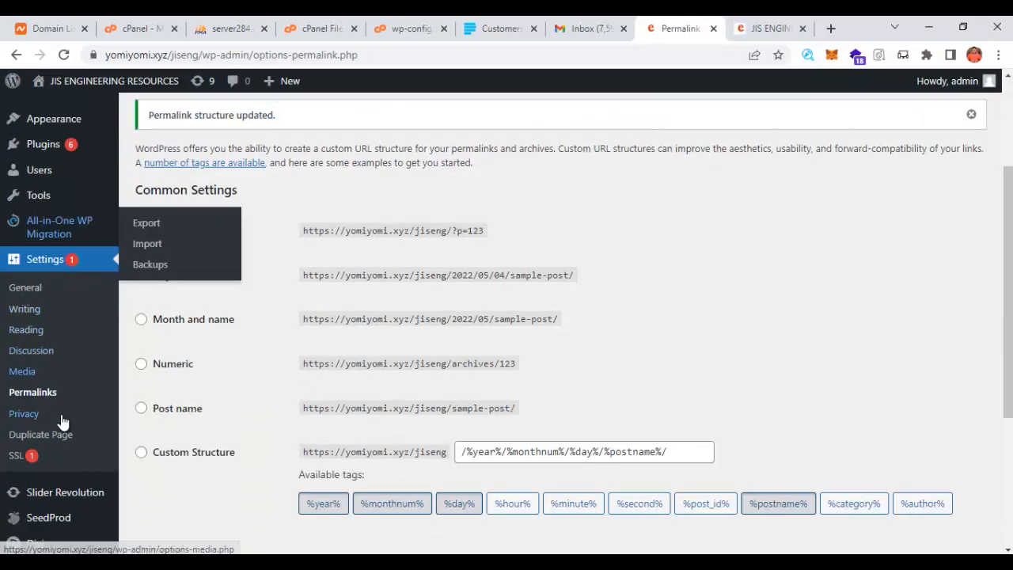
{"action": "mouse_move", "coordinate": [32, 511]}
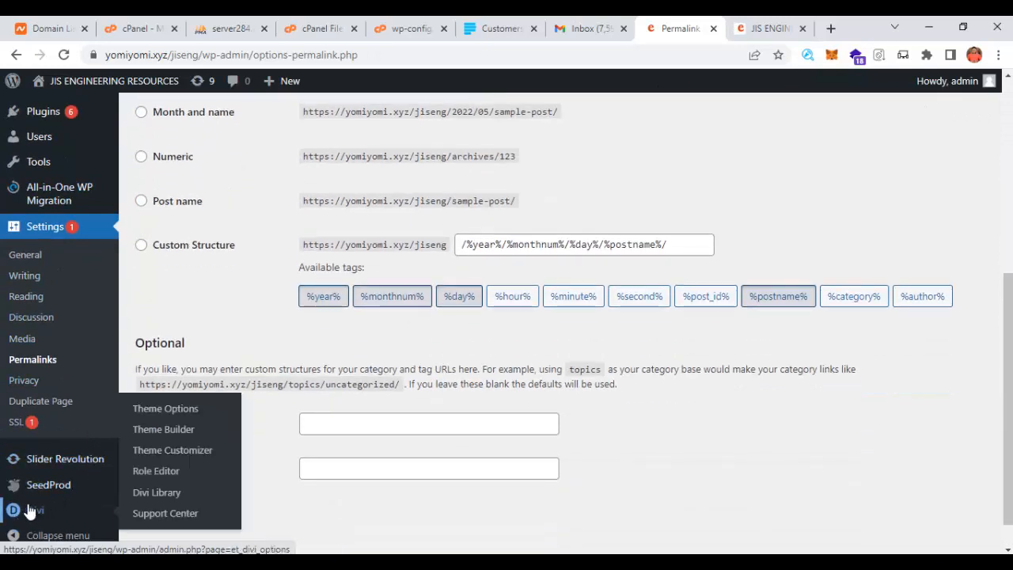
{"action": "mouse_move", "coordinate": [49, 486]}
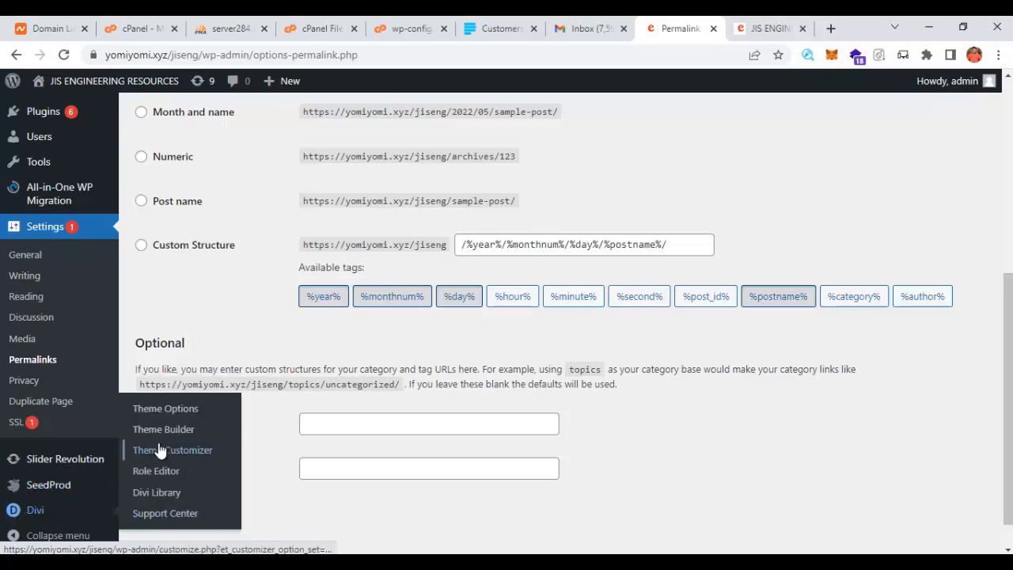
{"action": "left_click", "coordinate": [766, 29]}
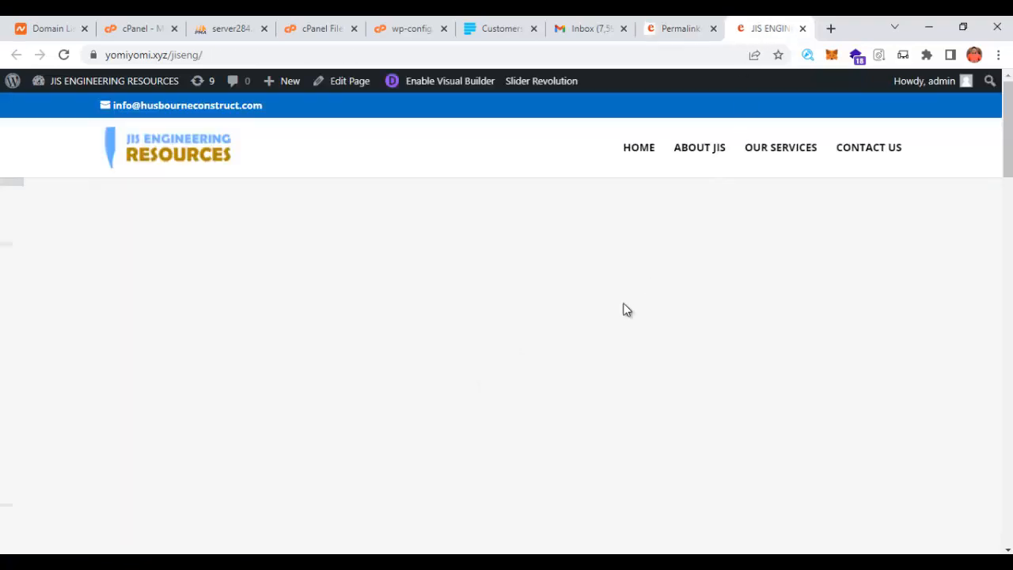
- Look over the front page, then scroll through the About Us page
{"action": "scroll", "coordinate": [625, 431], "scroll_direction": "down", "scroll_amount": 2}
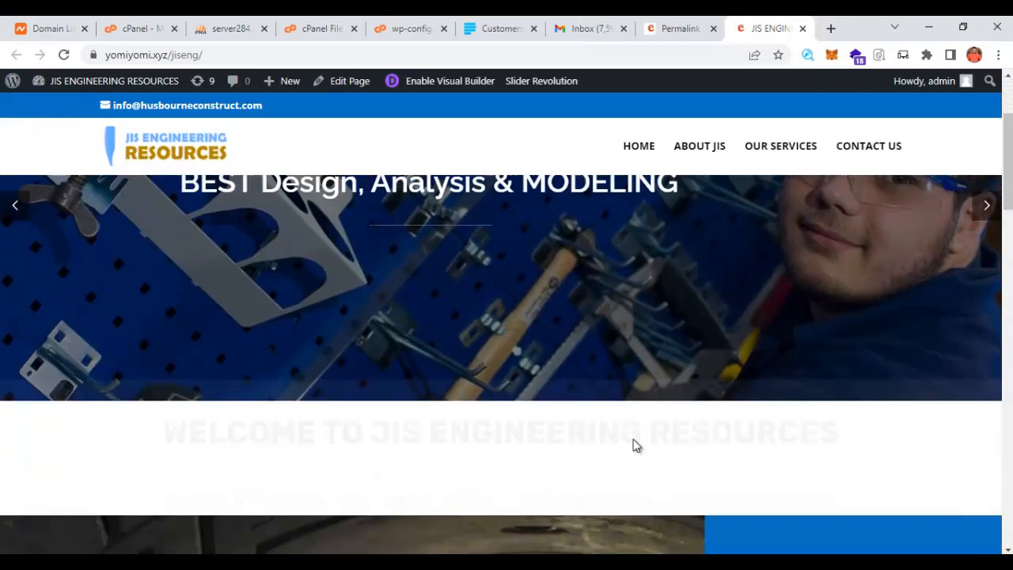
{"action": "scroll", "coordinate": [680, 440], "scroll_direction": "up", "scroll_amount": 2}
{"action": "scroll", "coordinate": [902, 396], "scroll_direction": "down", "scroll_amount": 3}
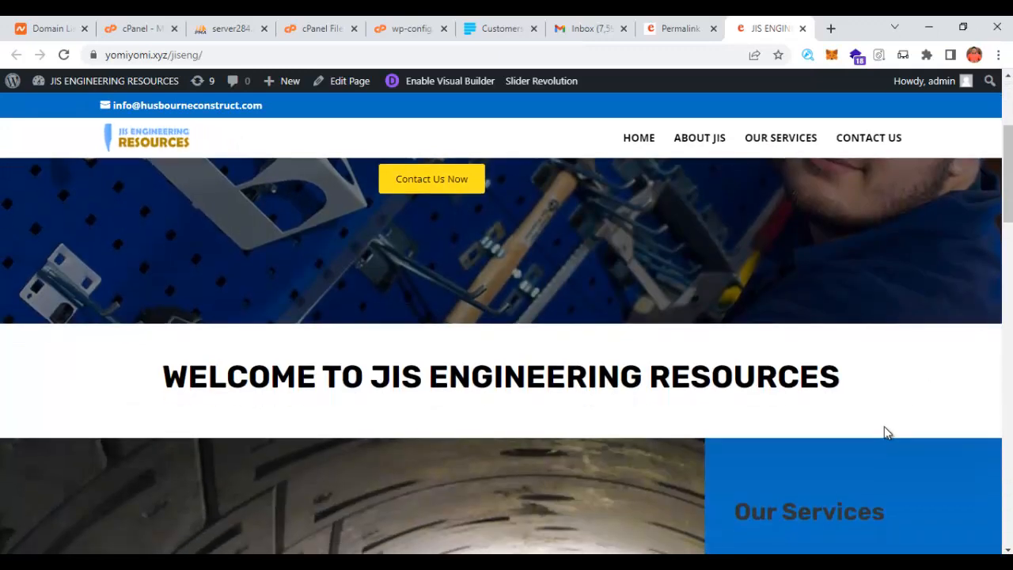
{"action": "scroll", "coordinate": [883, 423], "scroll_direction": "up", "scroll_amount": 3}
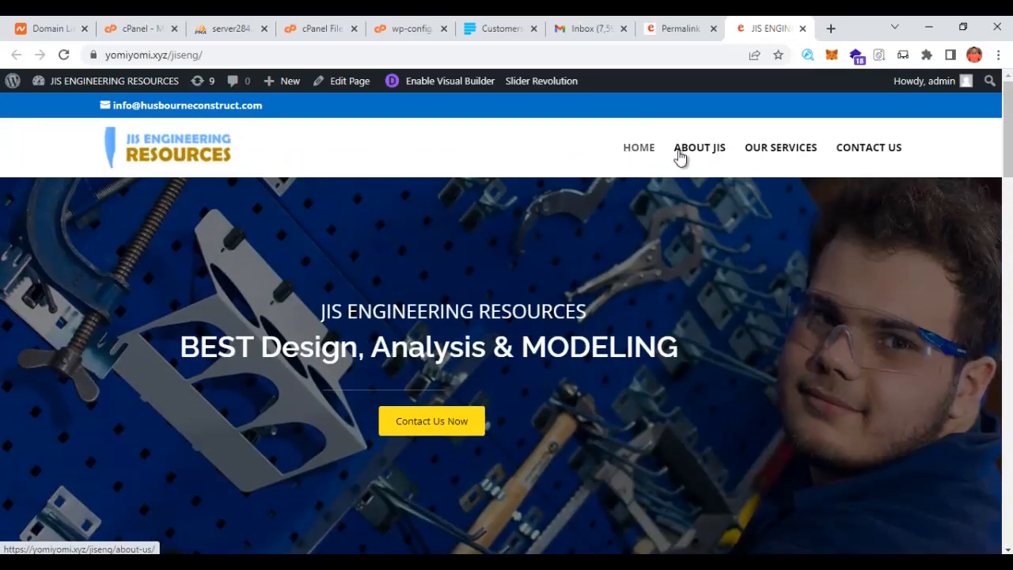
{"action": "left_click", "coordinate": [703, 158]}
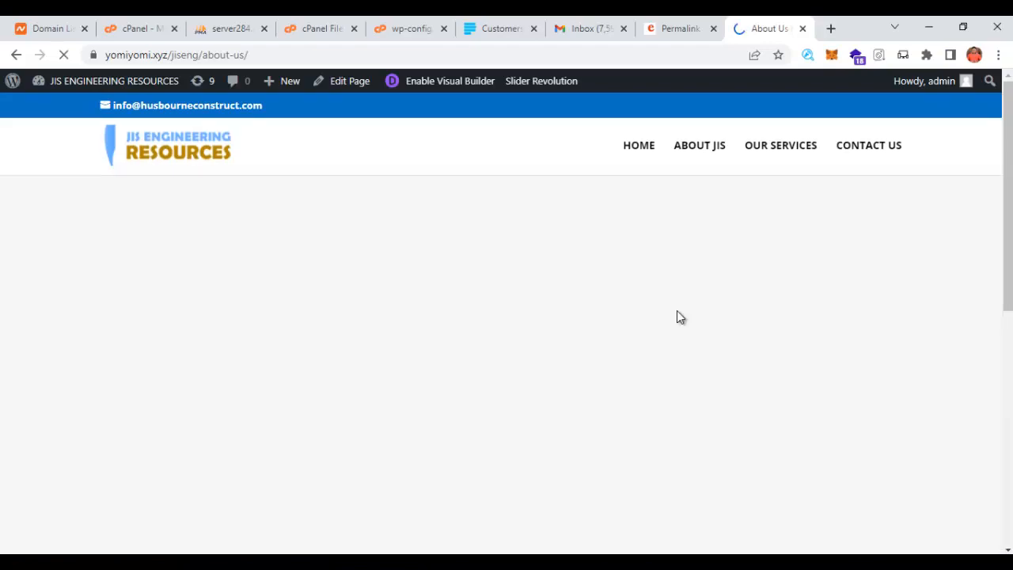
{"action": "scroll", "coordinate": [679, 311], "scroll_direction": "down", "scroll_amount": 3}
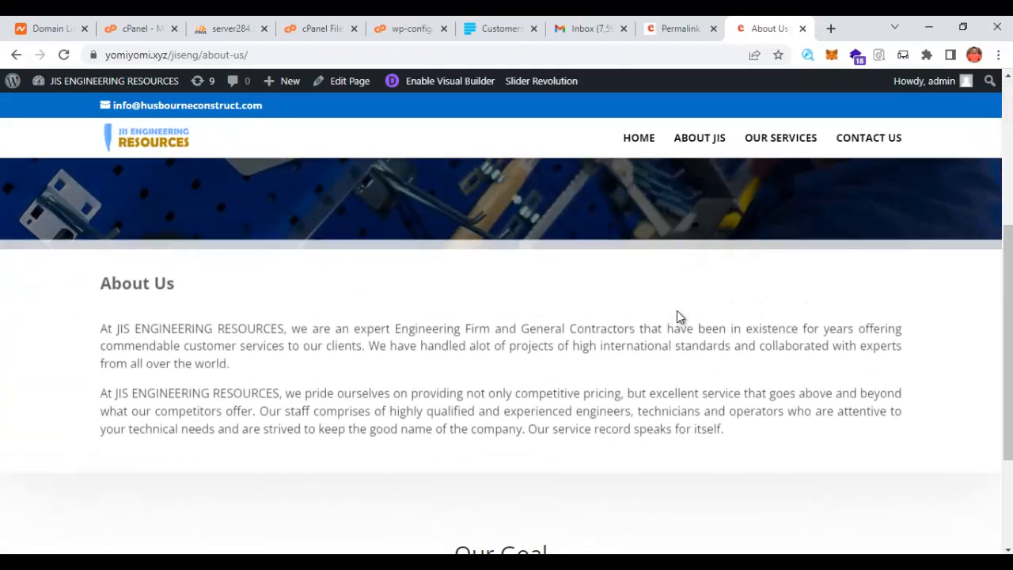
{"action": "scroll", "coordinate": [678, 324], "scroll_direction": "up", "scroll_amount": 6}
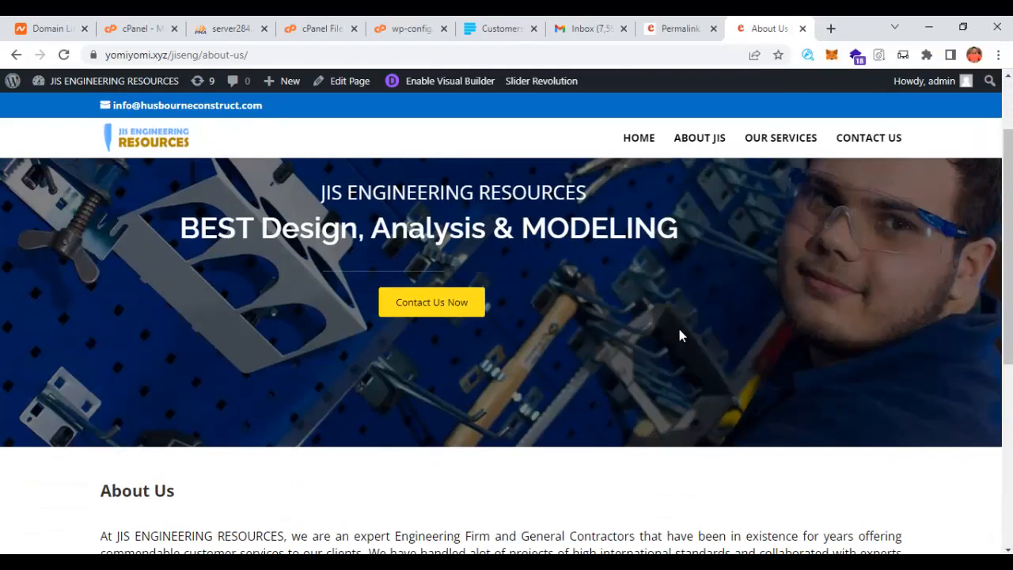
- Scroll through the full Our Services page and move on to Contact Us
{"action": "left_click", "coordinate": [791, 153]}
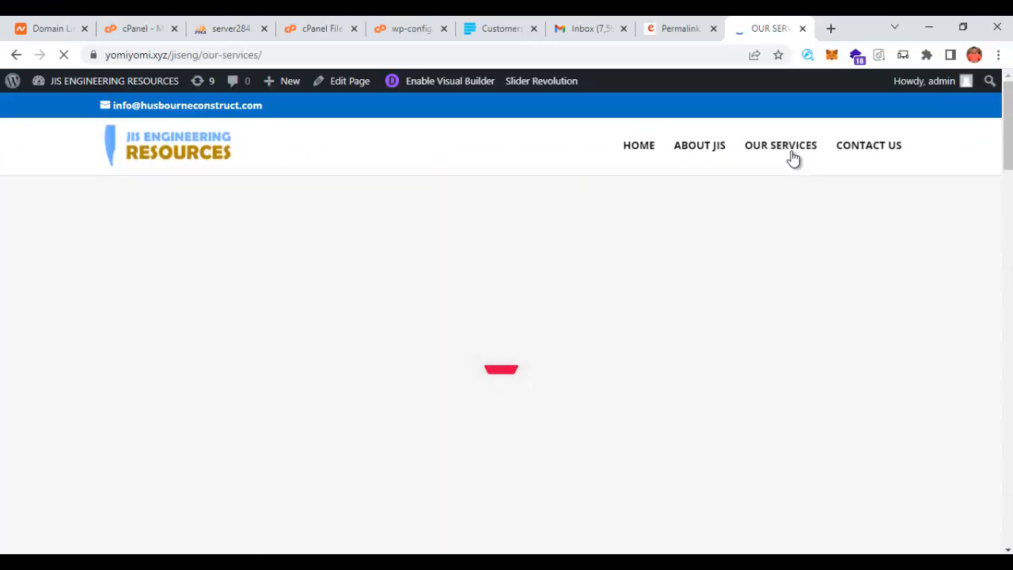
{"action": "scroll", "coordinate": [618, 303], "scroll_direction": "down", "scroll_amount": 7}
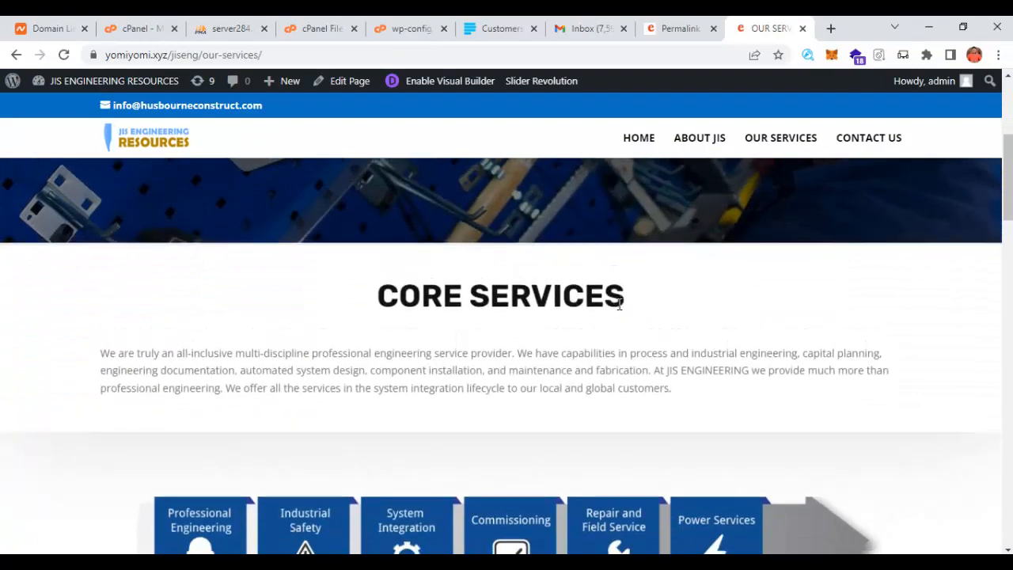
{"action": "scroll", "coordinate": [633, 317], "scroll_direction": "down", "scroll_amount": 10}
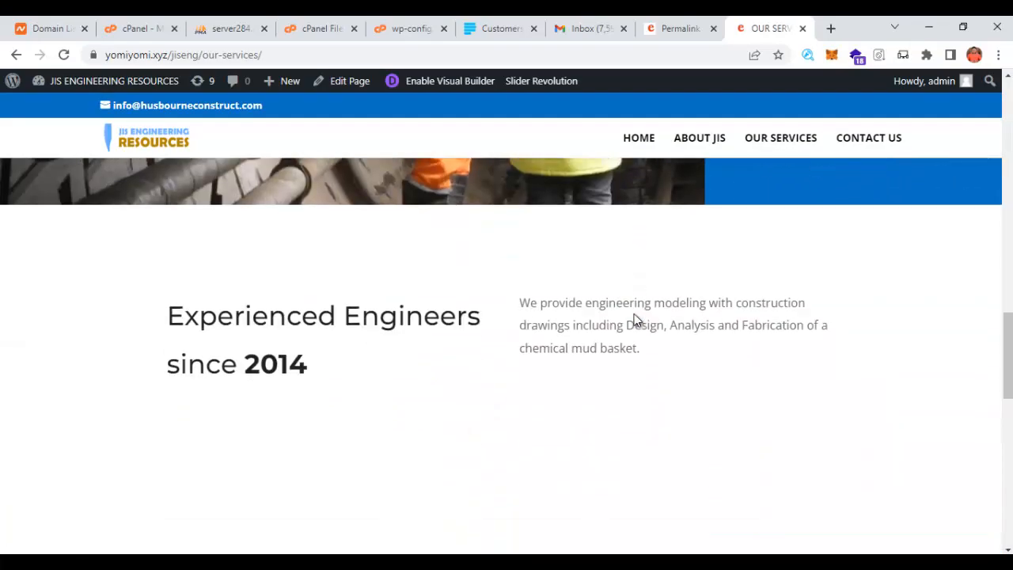
{"action": "scroll", "coordinate": [638, 320], "scroll_direction": "down", "scroll_amount": 4}
{"action": "scroll", "coordinate": [644, 314], "scroll_direction": "up", "scroll_amount": 4}
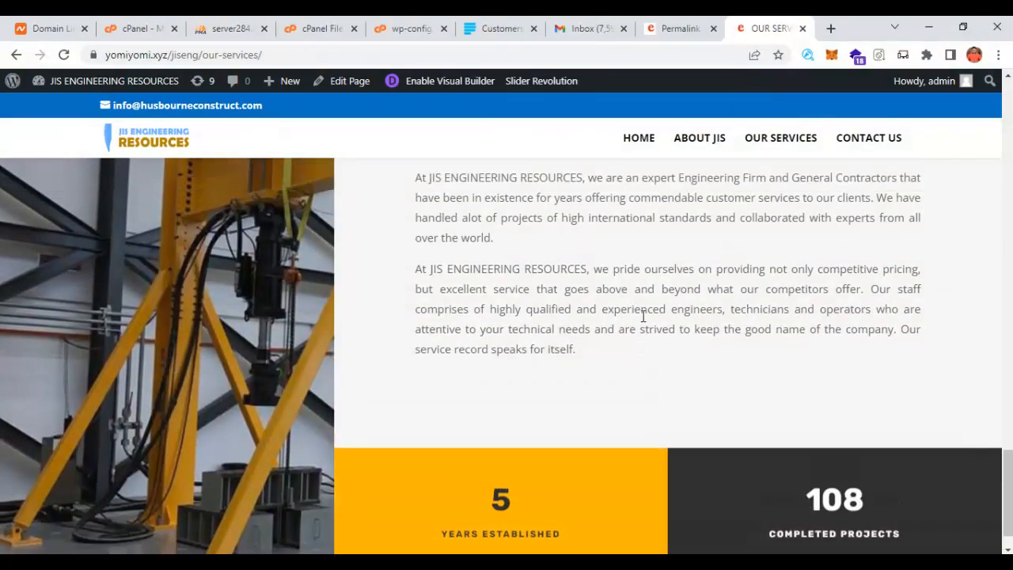
{"action": "scroll", "coordinate": [671, 316], "scroll_direction": "up", "scroll_amount": 8}
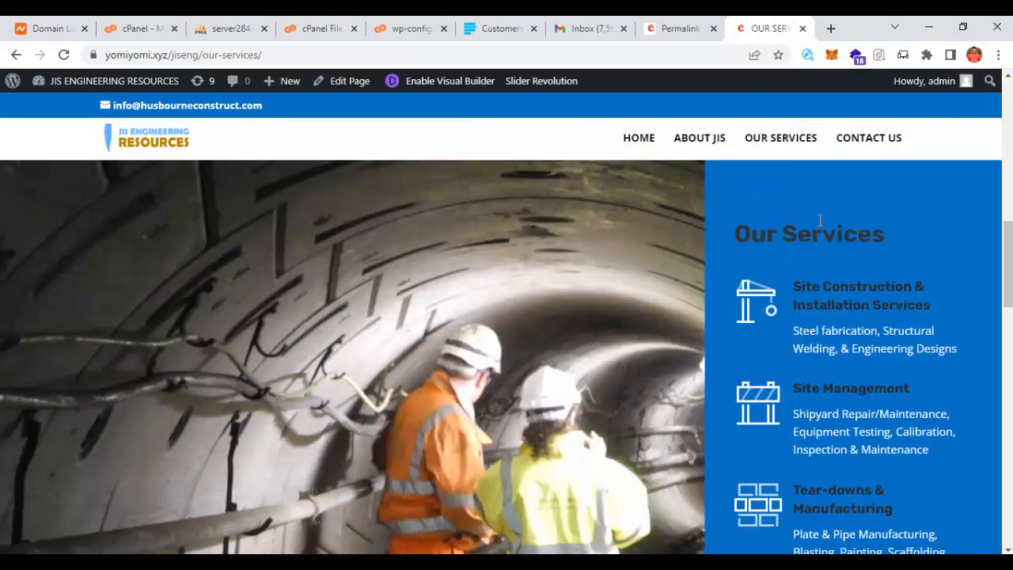
{"action": "left_click", "coordinate": [885, 139]}
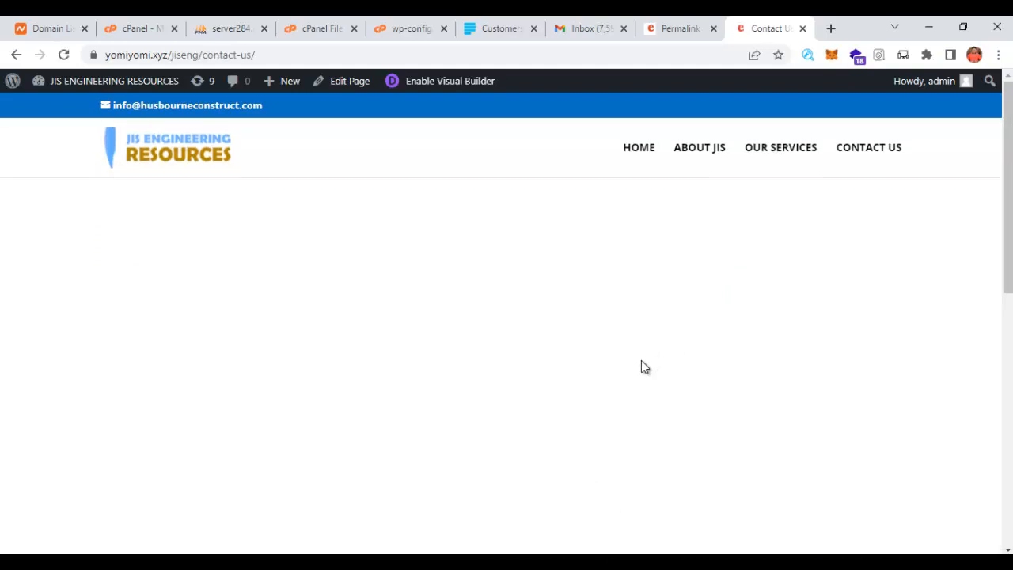
- Review the Contact Us page's form, map and contact details, then start a new browser tab
{"action": "scroll", "coordinate": [641, 360], "scroll_direction": "down", "scroll_amount": 5}
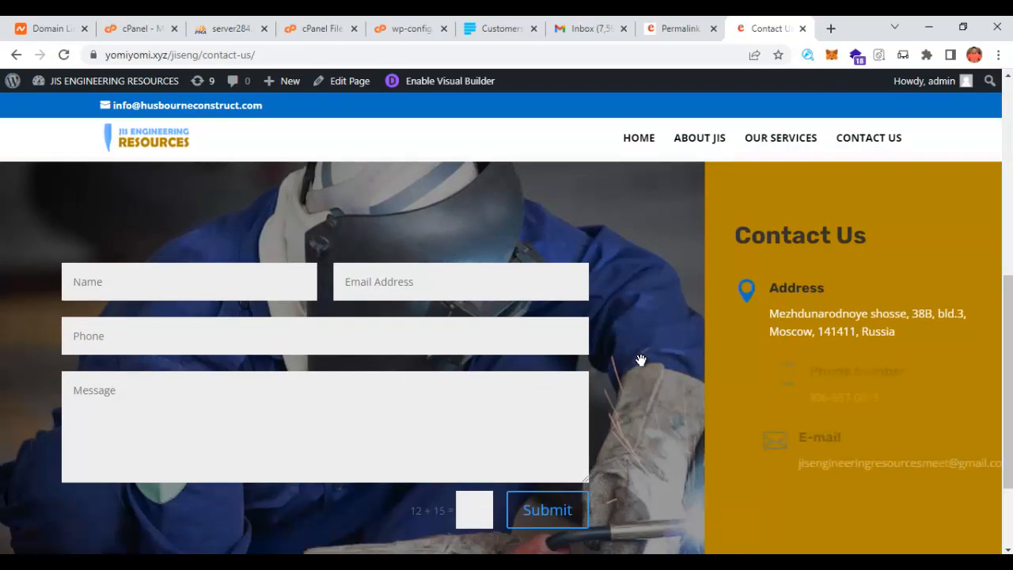
{"action": "scroll", "coordinate": [641, 361], "scroll_direction": "down", "scroll_amount": 2}
{"action": "scroll", "coordinate": [641, 360], "scroll_direction": "up", "scroll_amount": 2}
{"action": "scroll", "coordinate": [641, 360], "scroll_direction": "up", "scroll_amount": 2}
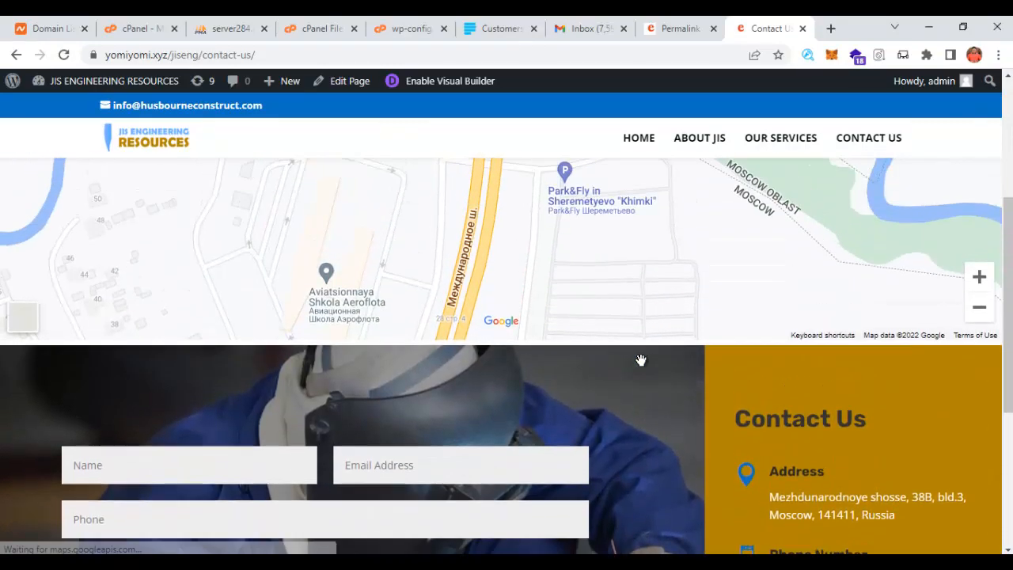
{"action": "scroll", "coordinate": [641, 360], "scroll_direction": "down", "scroll_amount": 3}
{"action": "scroll", "coordinate": [852, 374], "scroll_direction": "up", "scroll_amount": 3}
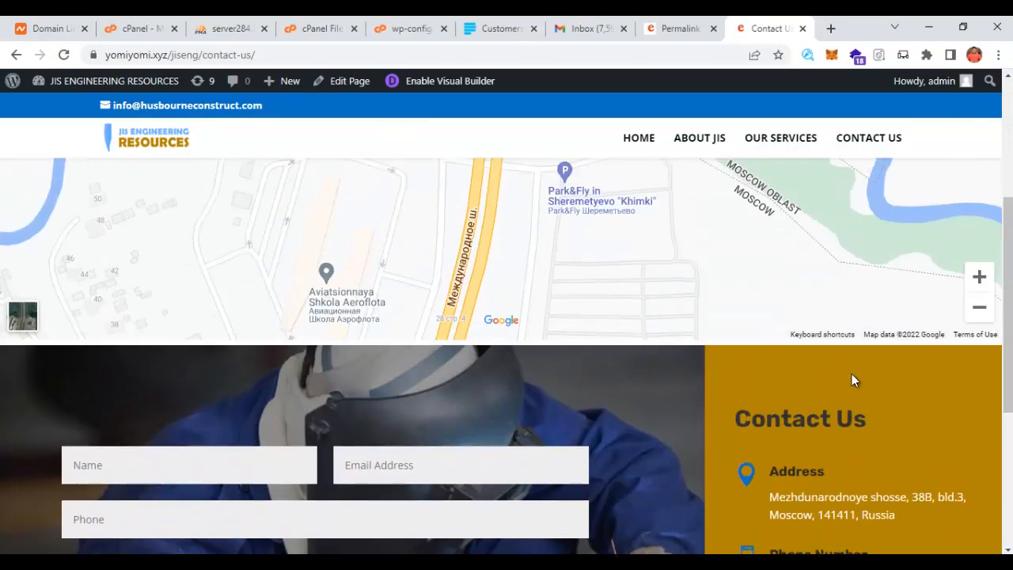
{"action": "scroll", "coordinate": [470, 312], "scroll_direction": "up", "scroll_amount": 3}
{"action": "scroll", "coordinate": [462, 346], "scroll_direction": "down", "scroll_amount": 4}
{"action": "scroll", "coordinate": [461, 346], "scroll_direction": "down", "scroll_amount": 3}
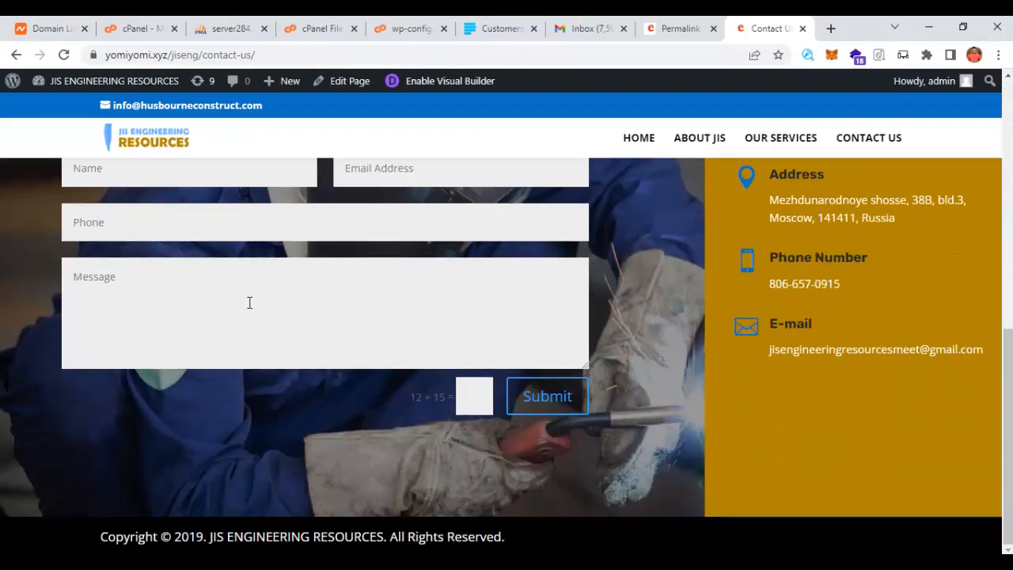
{"action": "scroll", "coordinate": [477, 441], "scroll_direction": "up", "scroll_amount": 3}
{"action": "scroll", "coordinate": [506, 432], "scroll_direction": "down", "scroll_amount": 3}
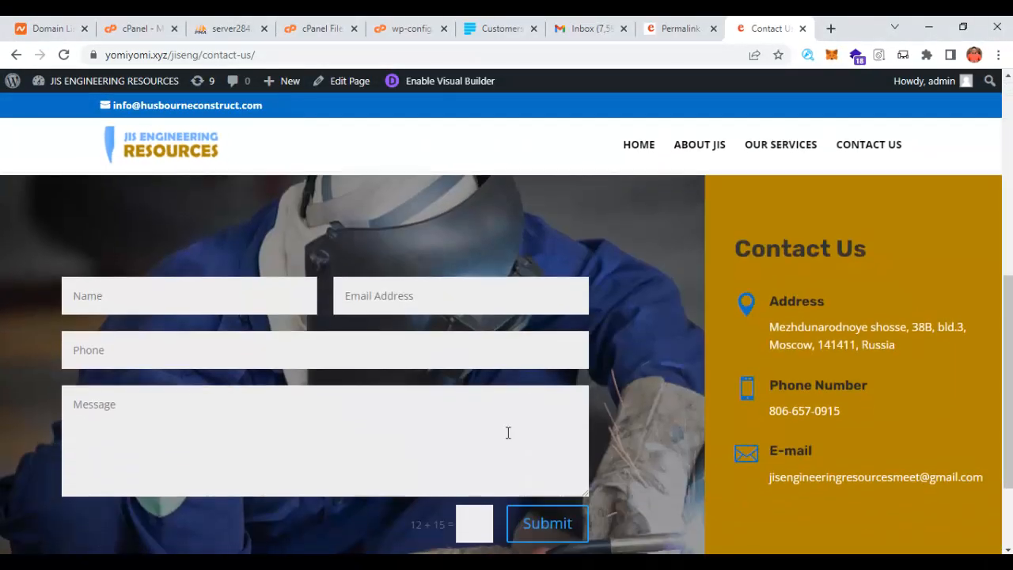
{"action": "scroll", "coordinate": [452, 440], "scroll_direction": "up", "scroll_amount": 5}
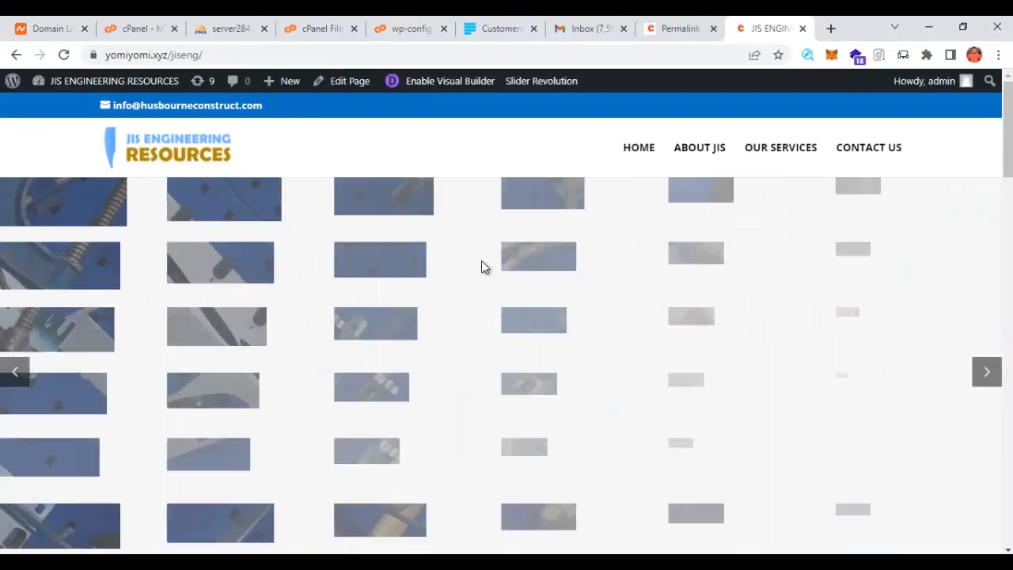
{"action": "scroll", "coordinate": [540, 344], "scroll_direction": "down", "scroll_amount": 3}
{"action": "scroll", "coordinate": [559, 345], "scroll_direction": "up", "scroll_amount": 3}
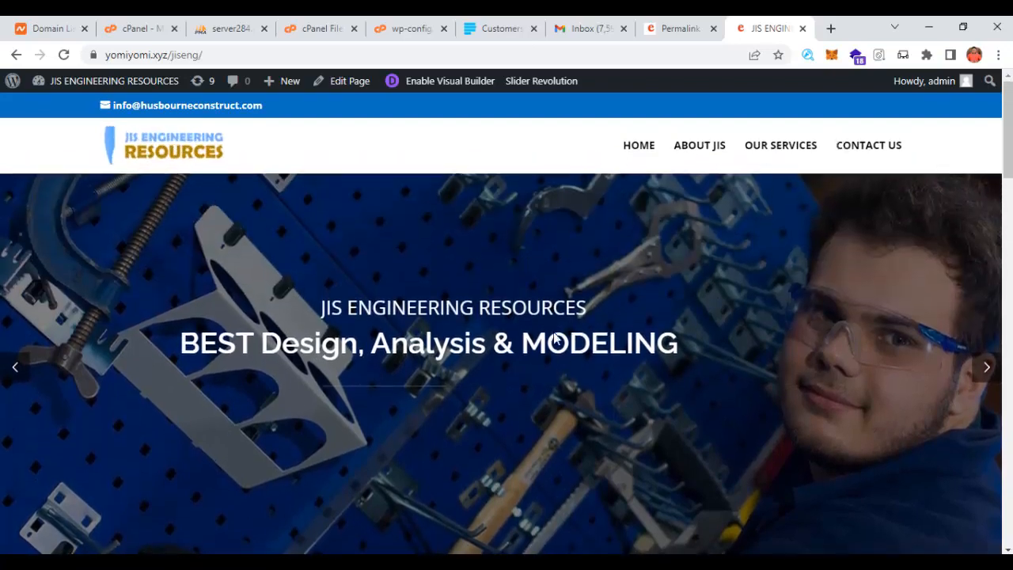
{"action": "scroll", "coordinate": [532, 317], "scroll_direction": "down", "scroll_amount": 2}
{"action": "scroll", "coordinate": [531, 314], "scroll_direction": "up", "scroll_amount": 2}
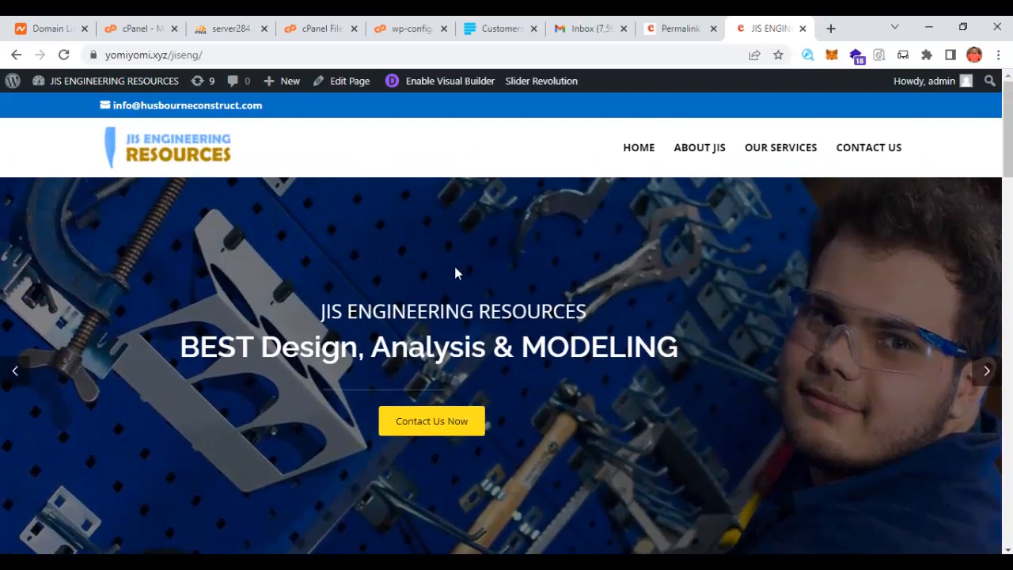
{"action": "scroll", "coordinate": [369, 276], "scroll_direction": "down", "scroll_amount": 2}
{"action": "scroll", "coordinate": [214, 320], "scroll_direction": "up", "scroll_amount": 2}
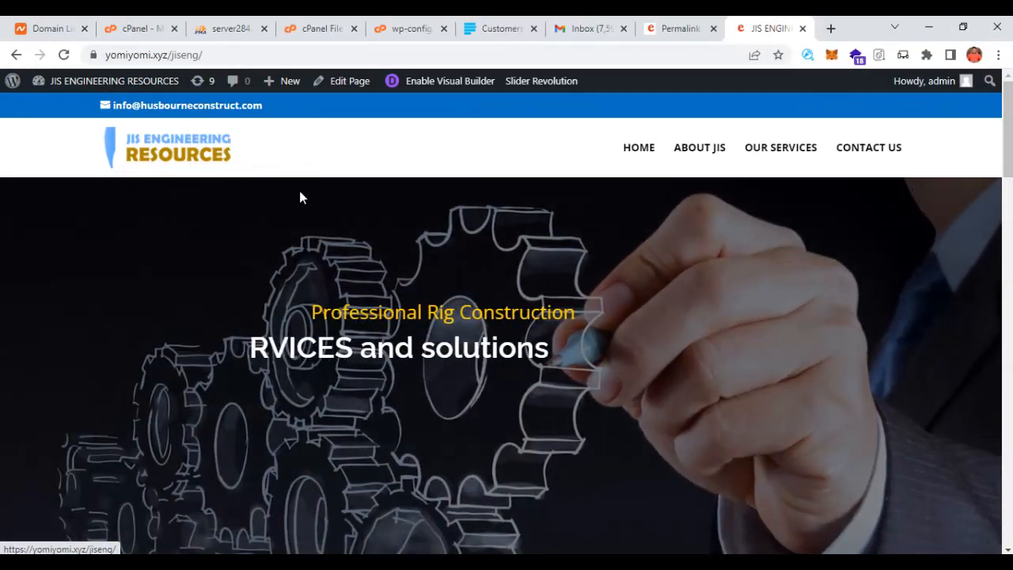
{"action": "left_click", "coordinate": [830, 29]}
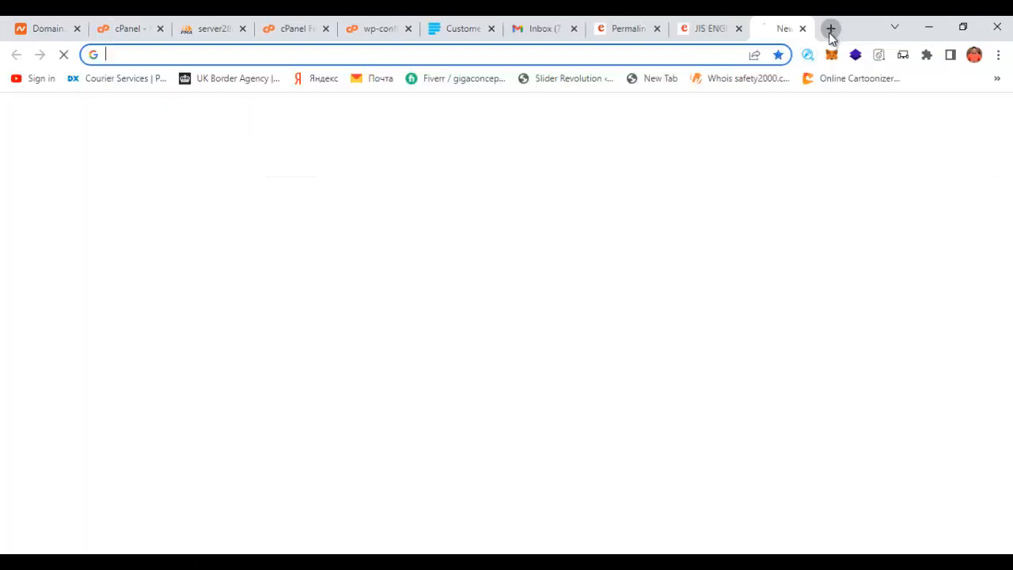
- On namelix.com, generate name and logo ideas for 'engineering' with Low randomness
{"action": "left_click", "coordinate": [651, 56]}
{"action": "type", "text": "nameli"}
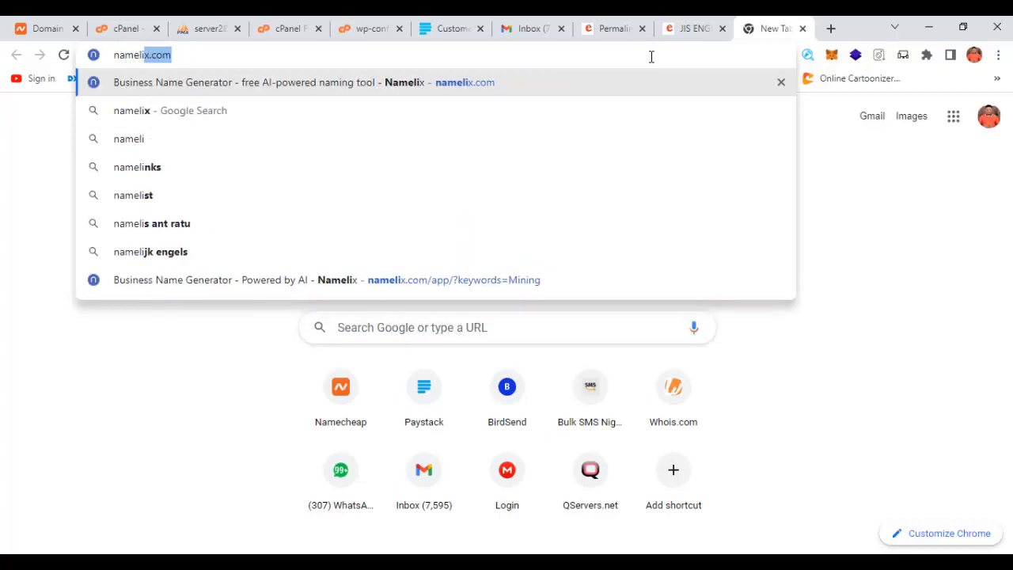
{"action": "key", "text": "Return"}
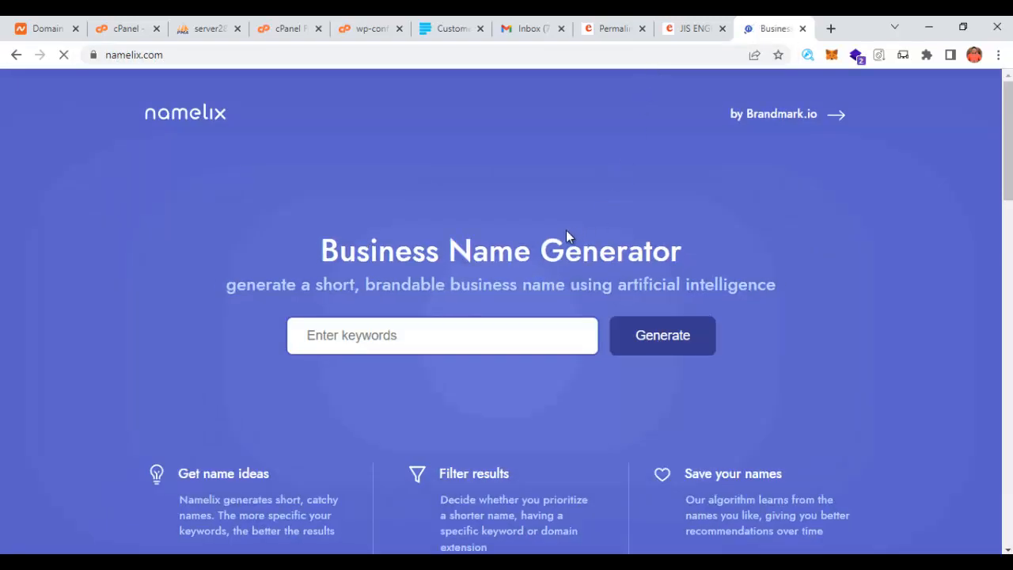
{"action": "left_click", "coordinate": [425, 335]}
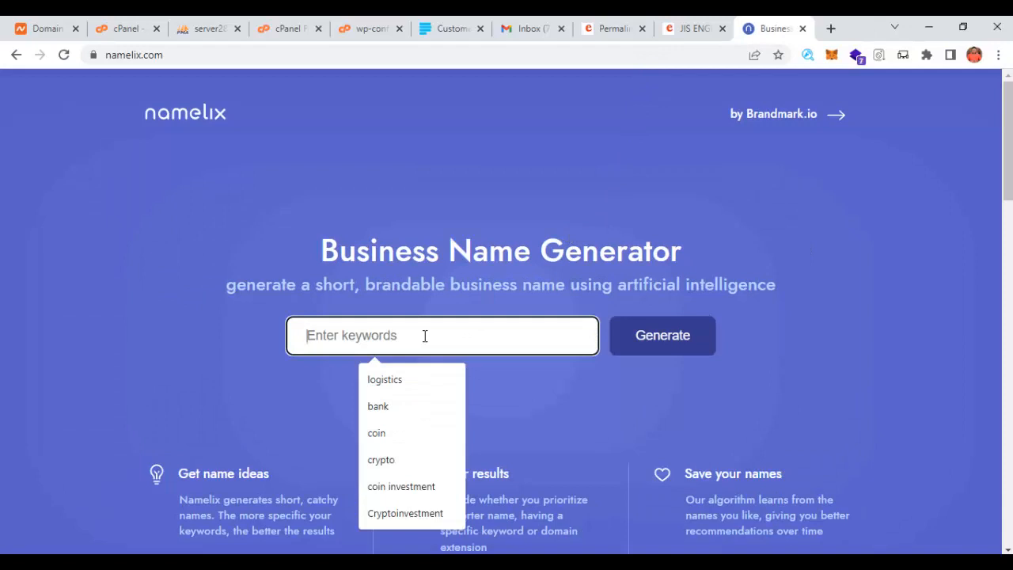
{"action": "type", "text": "engineering"}
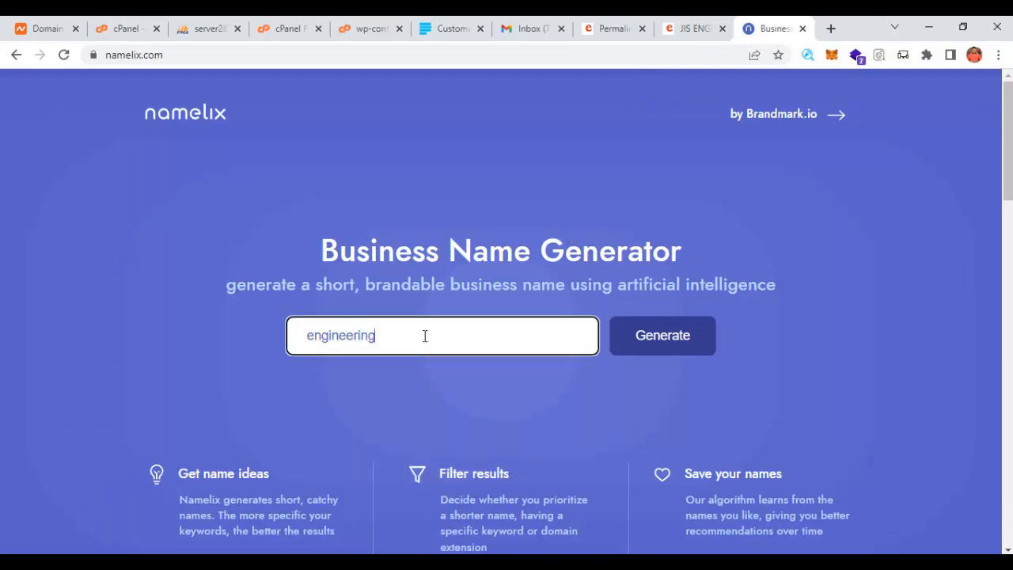
{"action": "key", "text": "Return"}
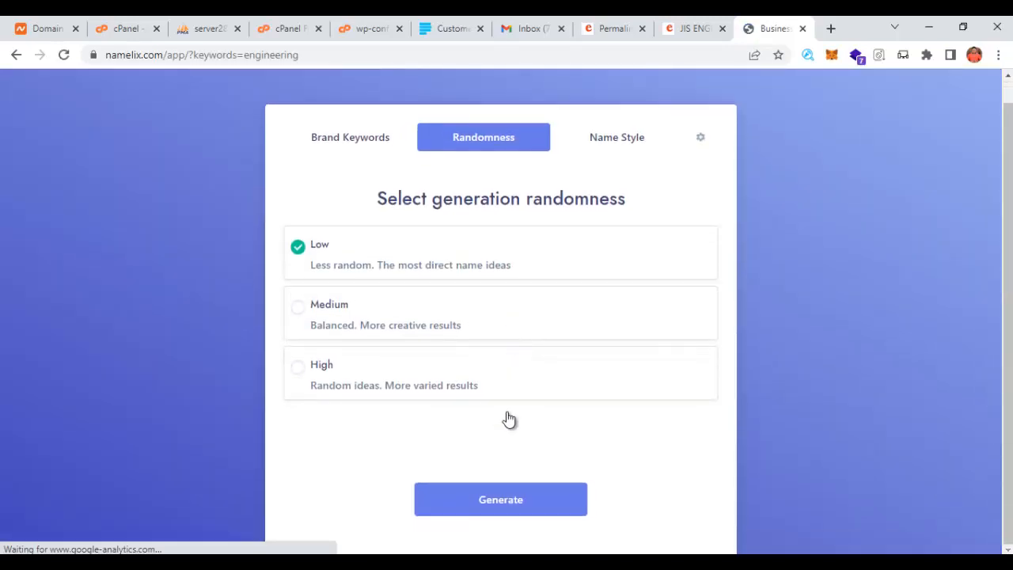
{"action": "left_click", "coordinate": [505, 502]}
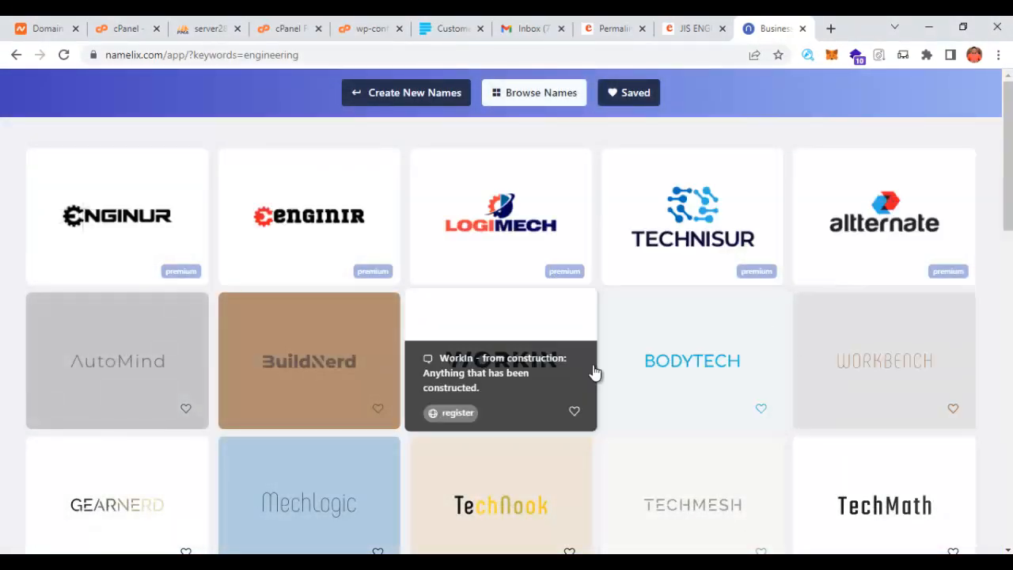
- Scroll through the Namelix name ideas to find the abeho logo card
{"action": "left_click", "coordinate": [686, 28]}
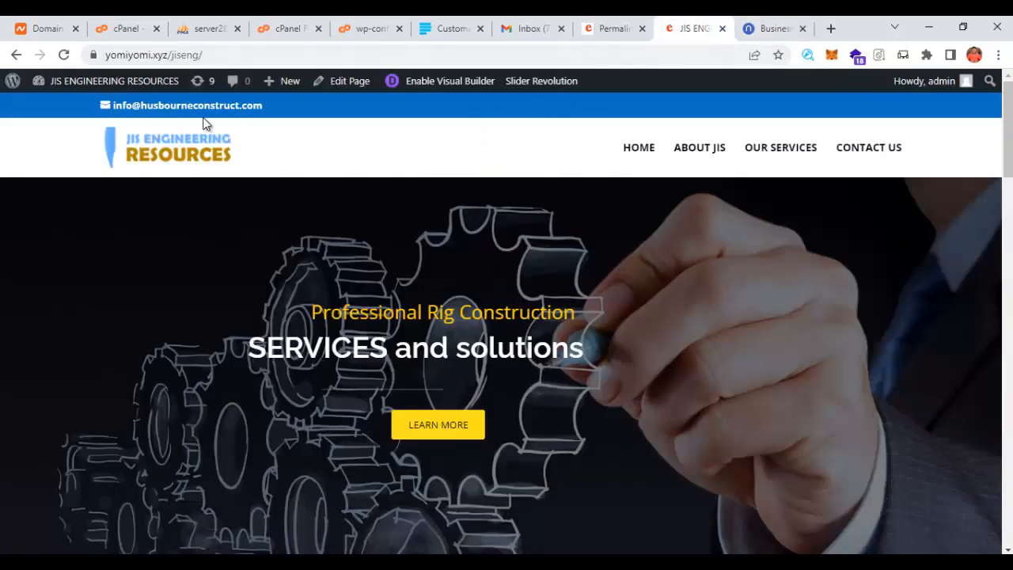
{"action": "left_click", "coordinate": [764, 28]}
{"action": "scroll", "coordinate": [593, 415], "scroll_direction": "down", "scroll_amount": 2}
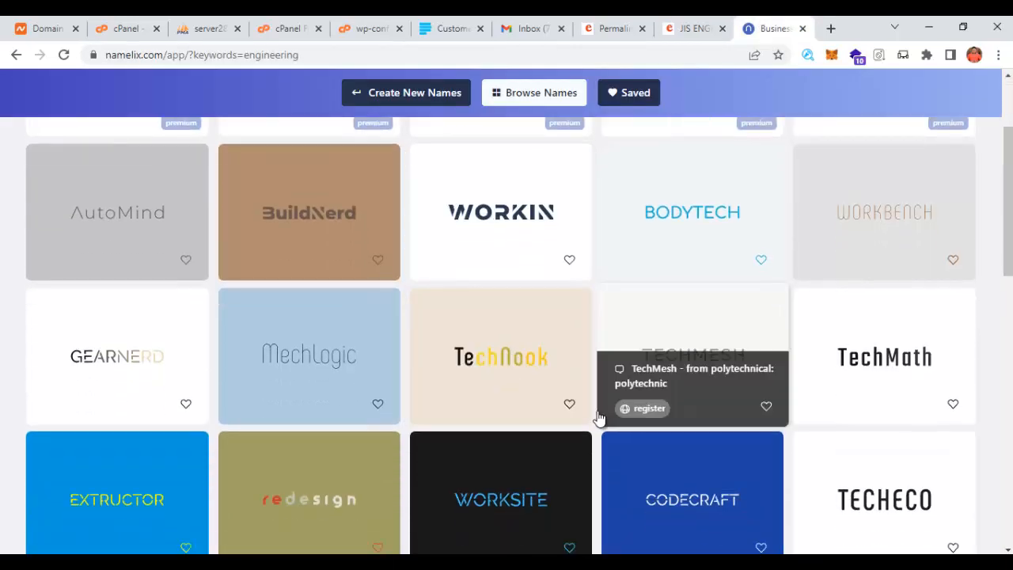
{"action": "scroll", "coordinate": [602, 420], "scroll_direction": "down", "scroll_amount": 7}
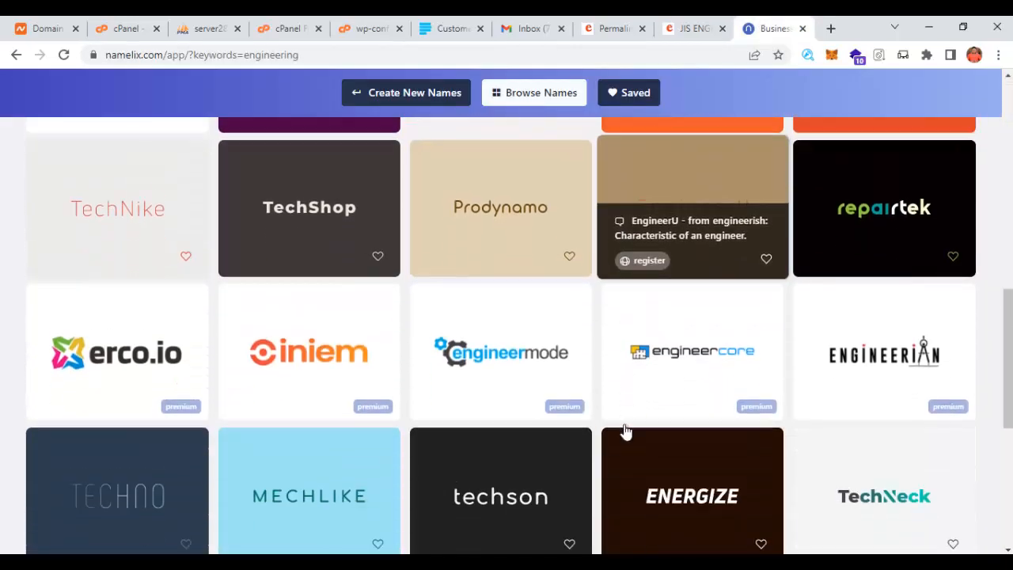
{"action": "scroll", "coordinate": [847, 421], "scroll_direction": "down", "scroll_amount": 1}
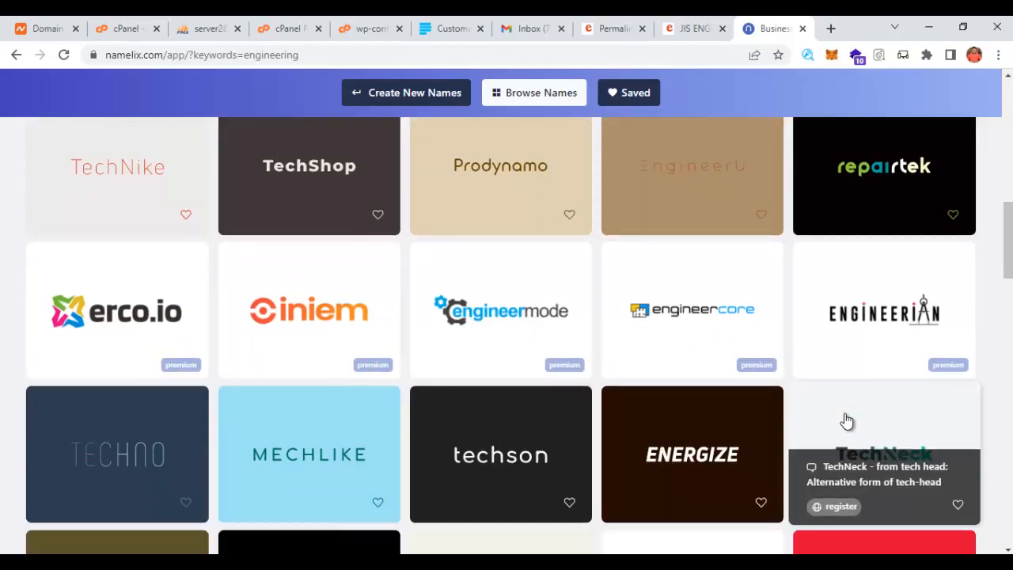
{"action": "scroll", "coordinate": [847, 421], "scroll_direction": "down", "scroll_amount": 7}
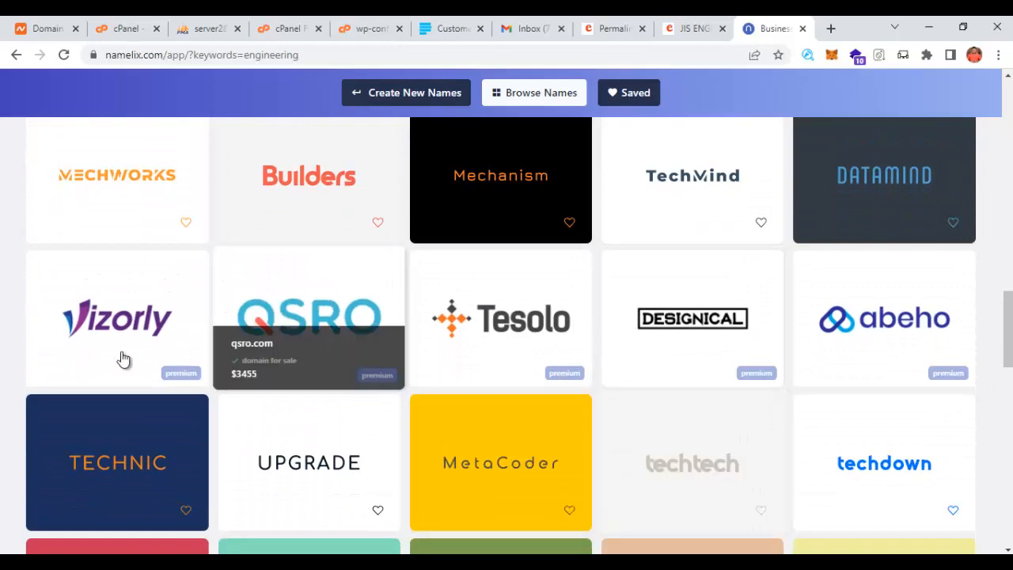
{"action": "scroll", "coordinate": [527, 350], "scroll_direction": "down", "scroll_amount": 2}
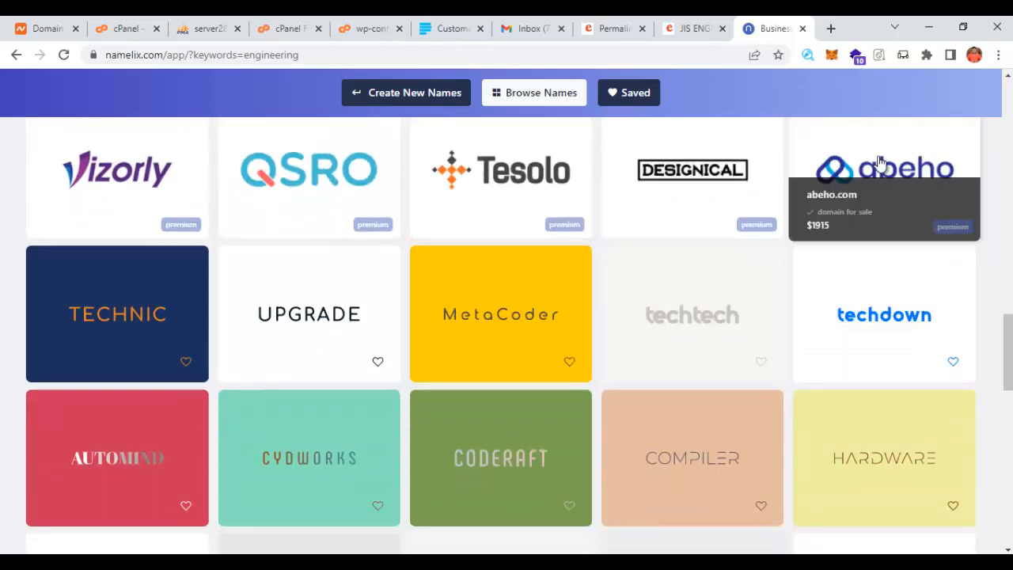
{"action": "scroll", "coordinate": [877, 424], "scroll_direction": "down", "scroll_amount": 1}
{"action": "scroll", "coordinate": [875, 438], "scroll_direction": "down", "scroll_amount": 4}
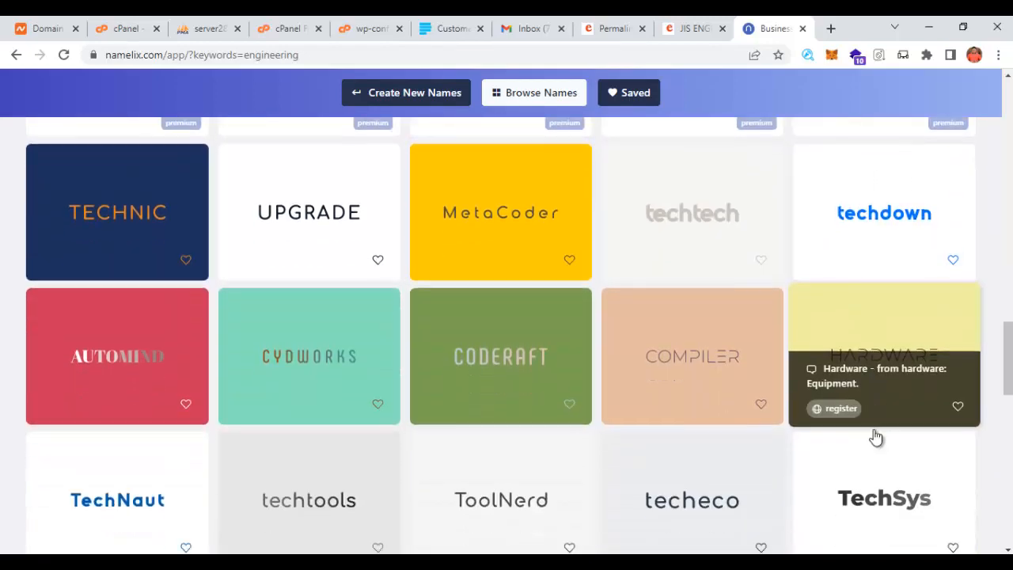
{"action": "scroll", "coordinate": [873, 434], "scroll_direction": "up", "scroll_amount": 6}
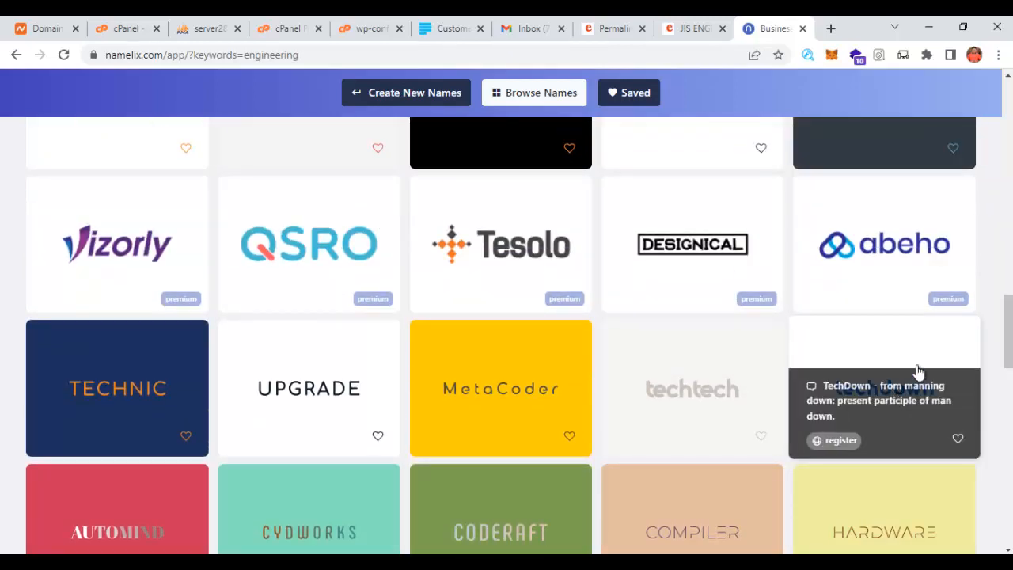
- Save the abeho logo image to the Desktop as large_abeho_0.png
{"action": "right_click", "coordinate": [874, 225]}
{"action": "left_click", "coordinate": [910, 231]}
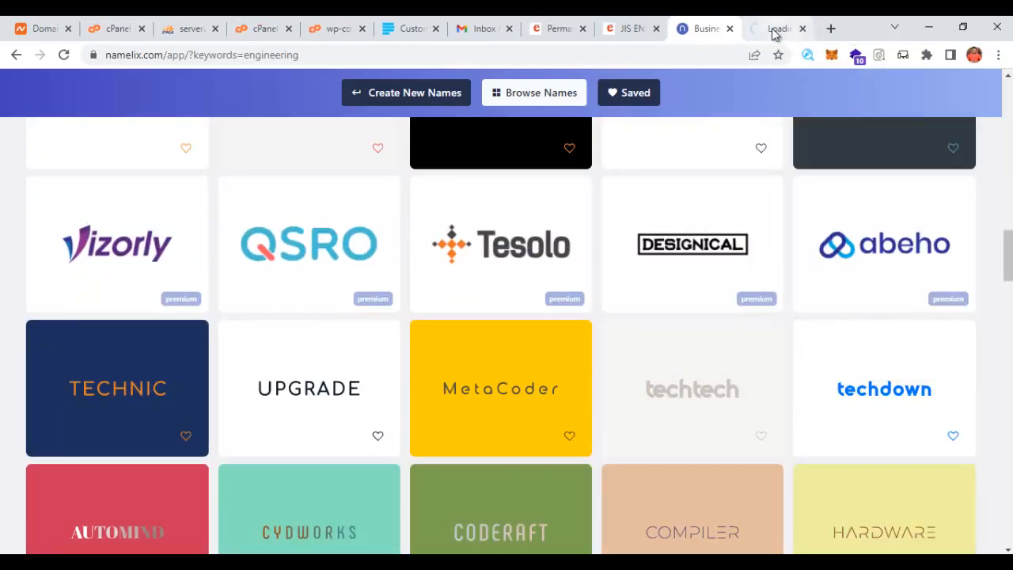
{"action": "left_click", "coordinate": [776, 30]}
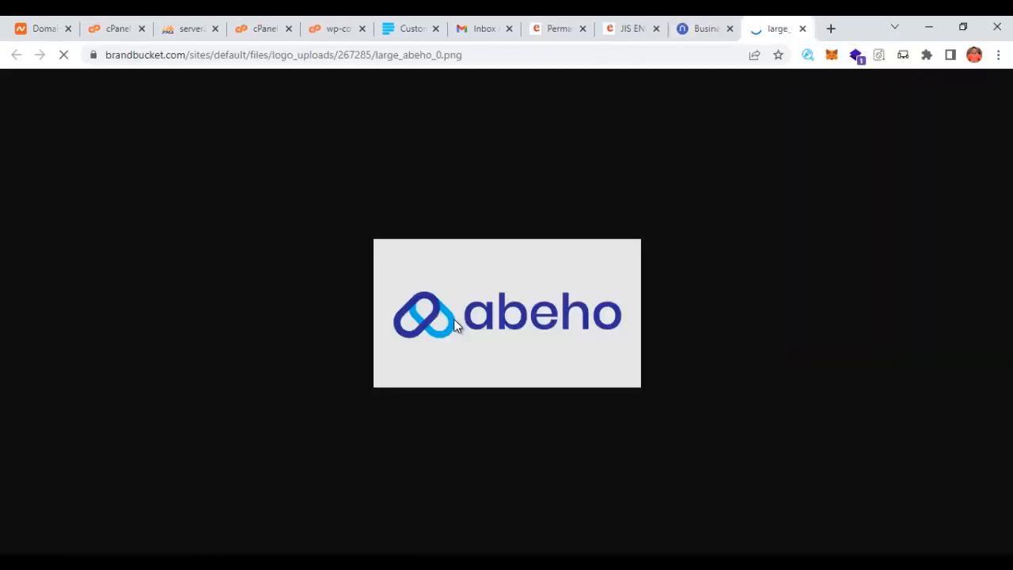
{"action": "right_click", "coordinate": [499, 324]}
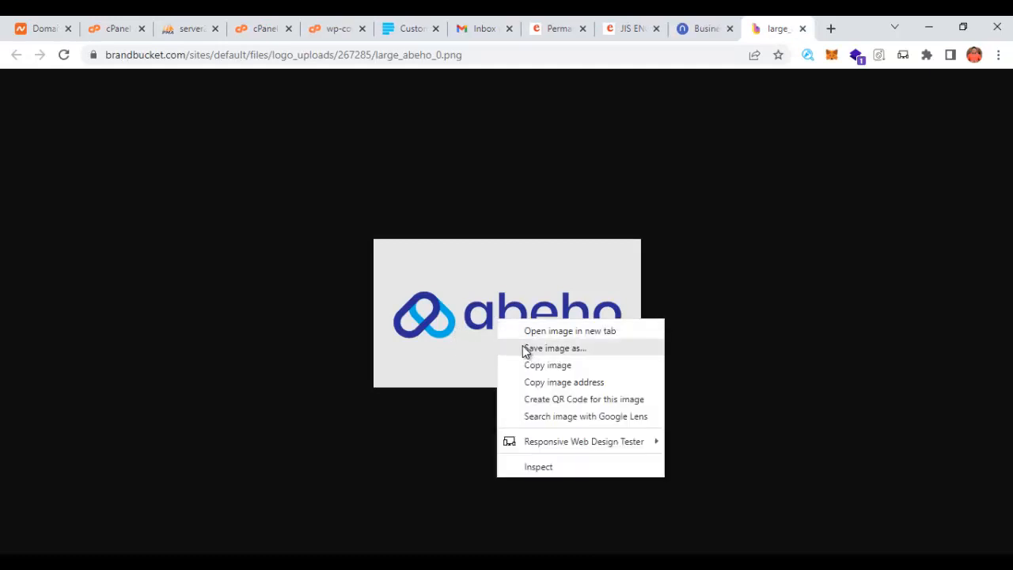
{"action": "left_click", "coordinate": [544, 349]}
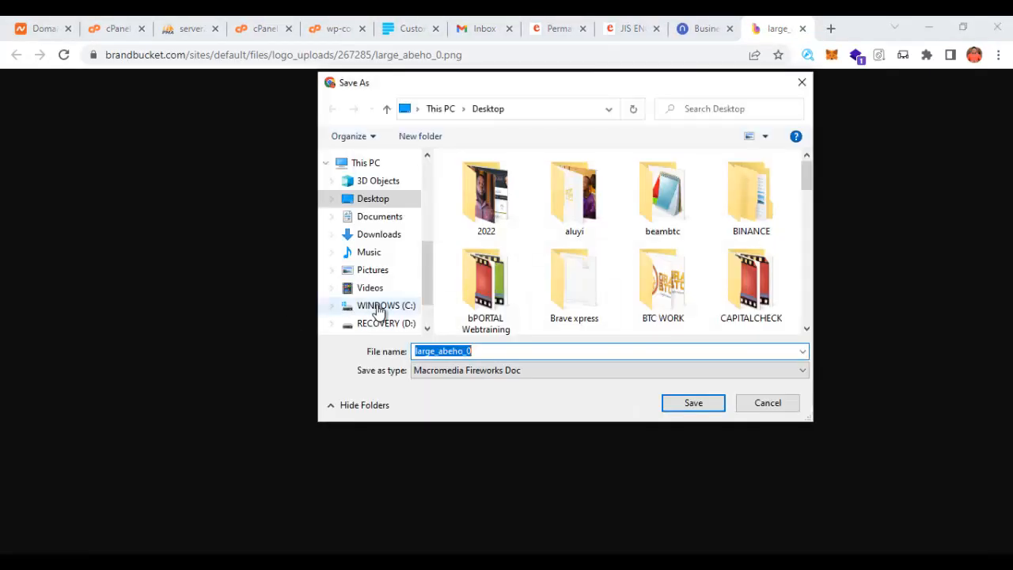
{"action": "left_click", "coordinate": [693, 403]}
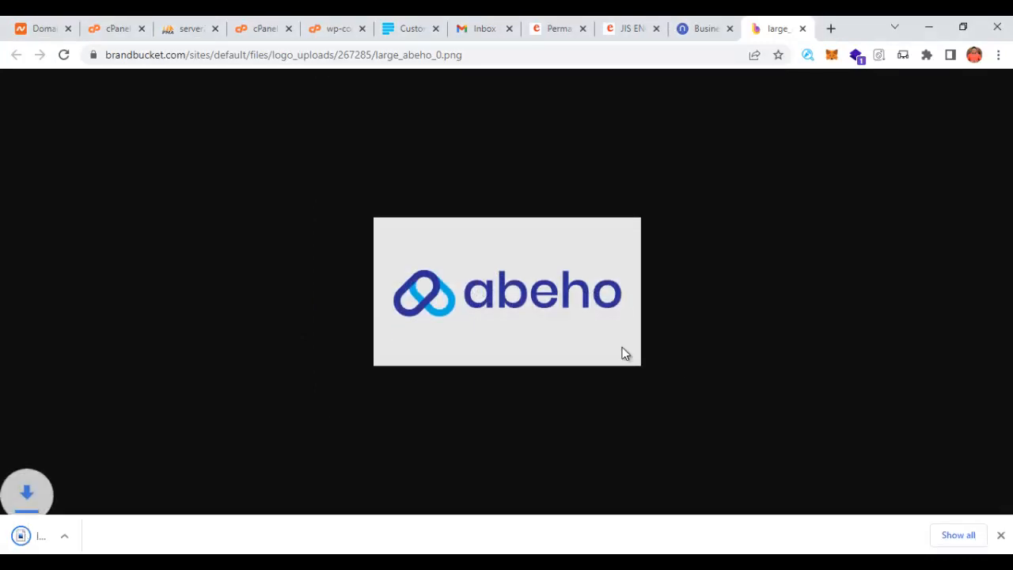
{"action": "left_click", "coordinate": [624, 29]}
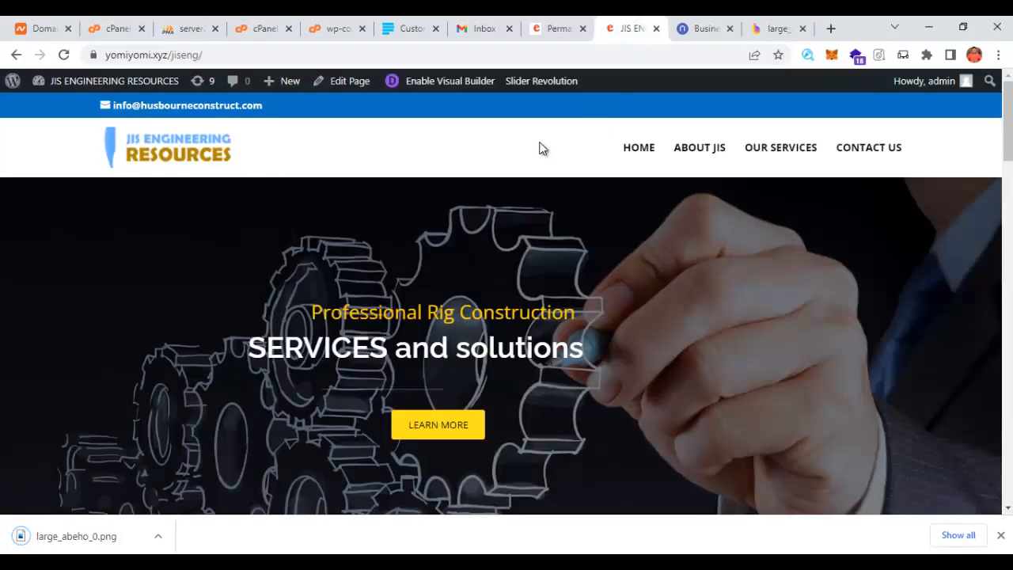
- Upload large_abeho_0.png from the Desktop for the Divi Theme Options logo
{"action": "left_click", "coordinate": [554, 30]}
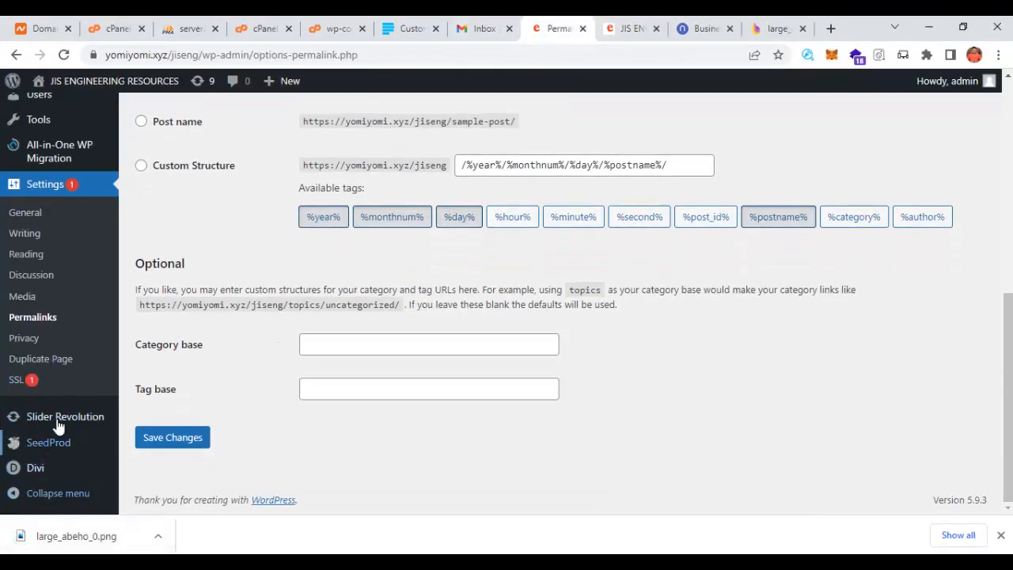
{"action": "mouse_move", "coordinate": [35, 467]}
{"action": "left_click", "coordinate": [187, 339]}
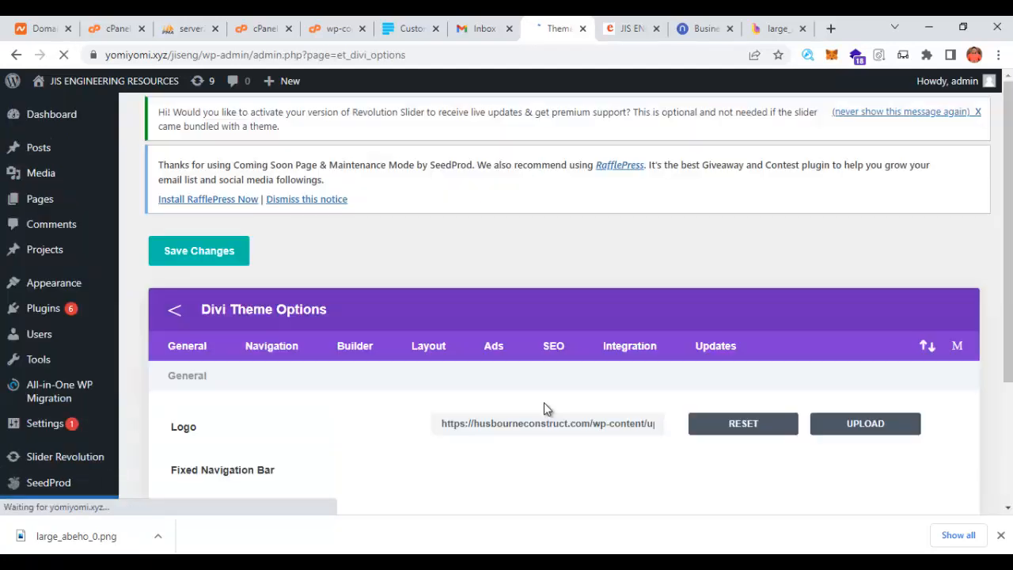
{"action": "scroll", "coordinate": [544, 402], "scroll_direction": "down", "scroll_amount": 2}
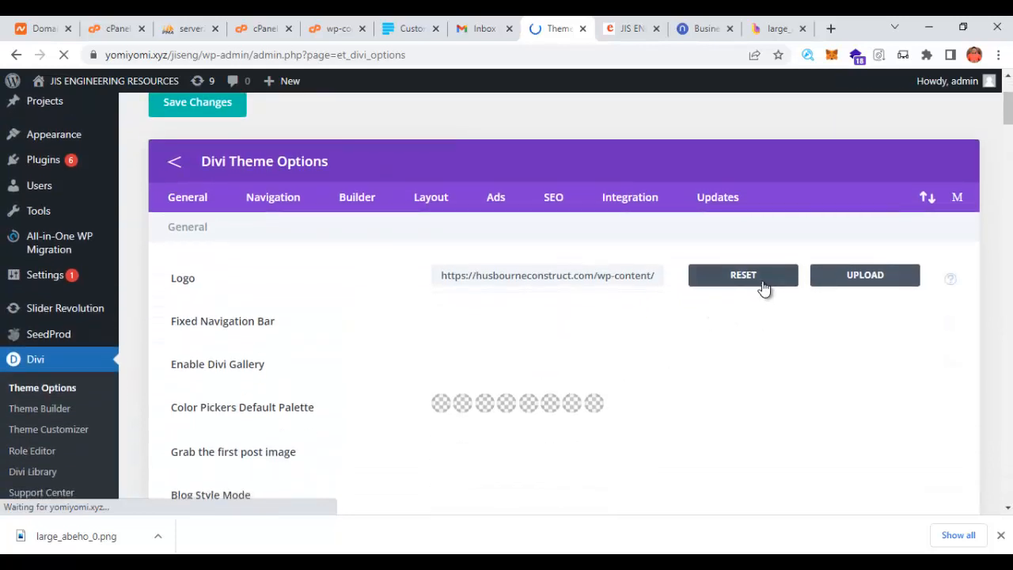
{"action": "left_click", "coordinate": [868, 285]}
{"action": "left_click", "coordinate": [56, 142]}
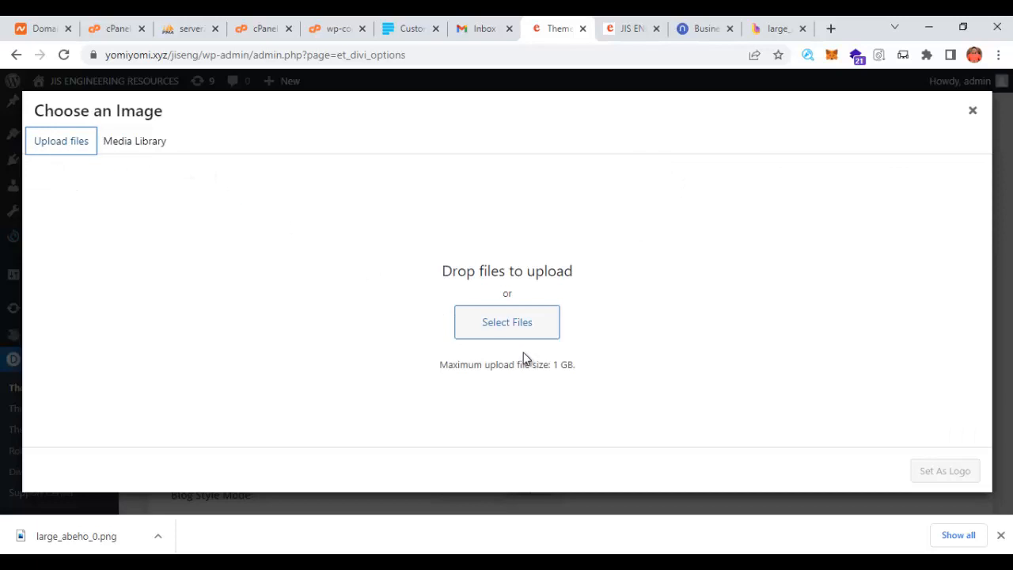
{"action": "left_click", "coordinate": [467, 333]}
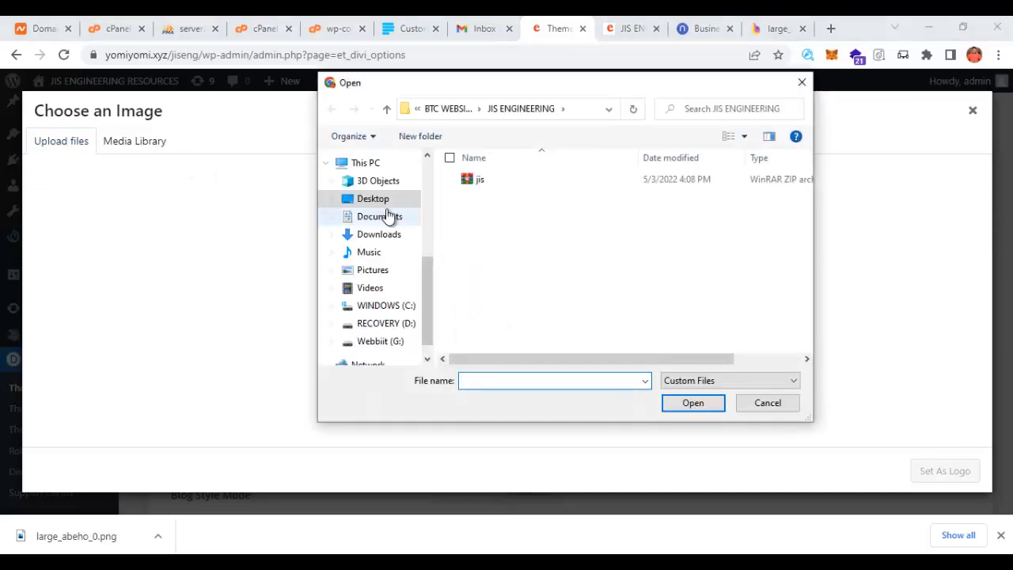
{"action": "left_click", "coordinate": [384, 204]}
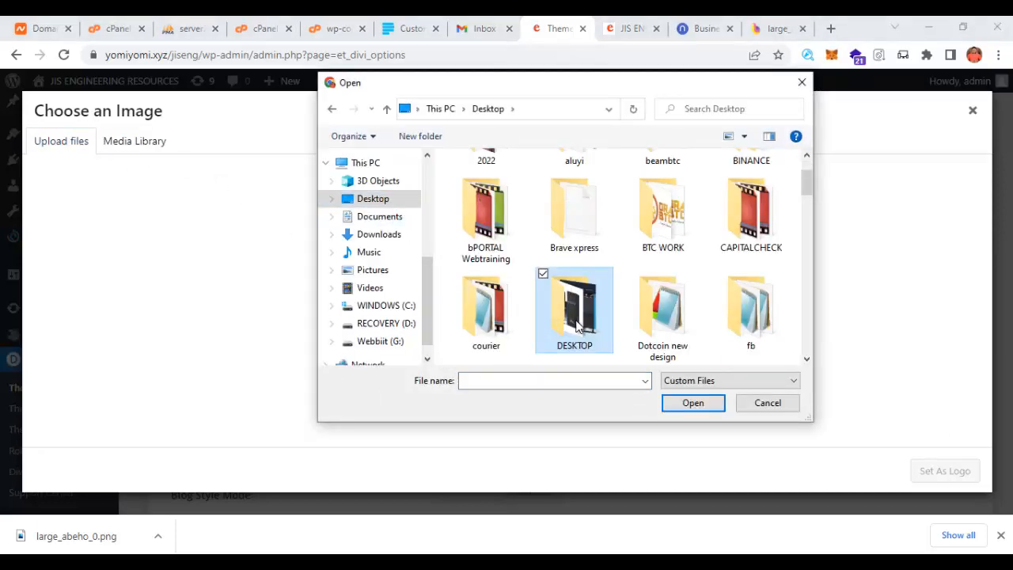
{"action": "type", "text": "large_abeho_0"}
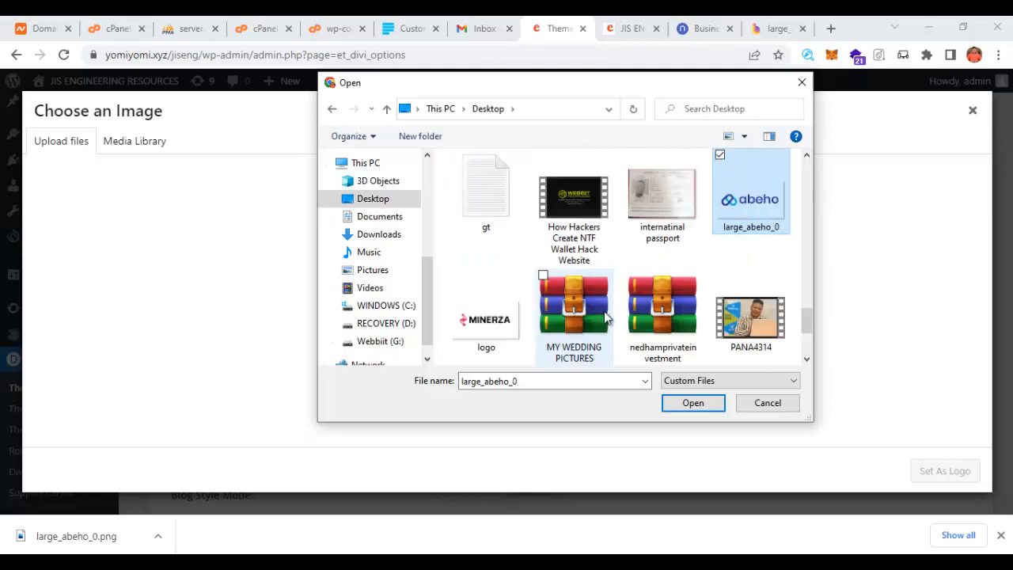
{"action": "double_click", "coordinate": [754, 208]}
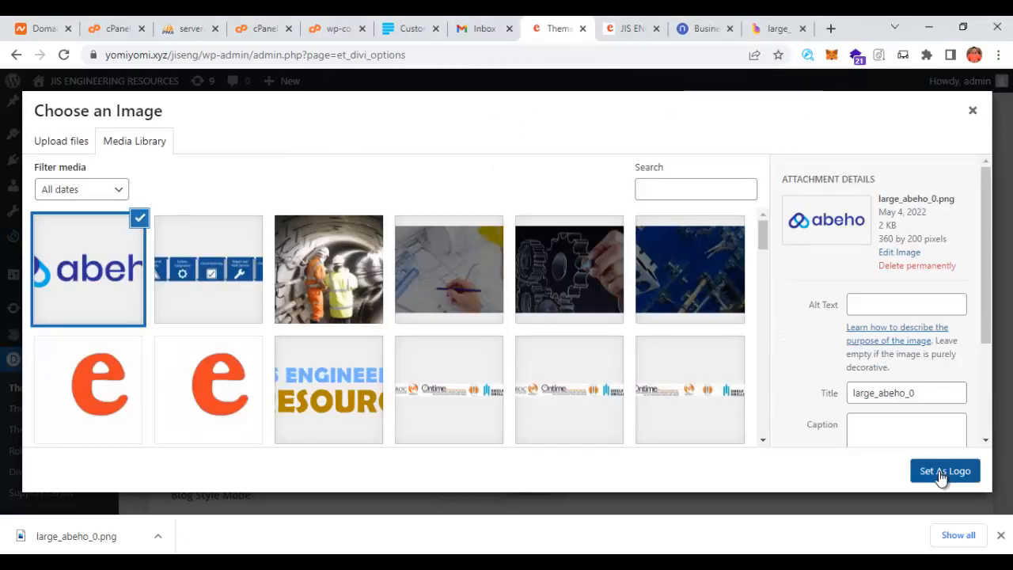
- Set the abeho image as the logo and save the Divi theme options
{"action": "left_click", "coordinate": [942, 474]}
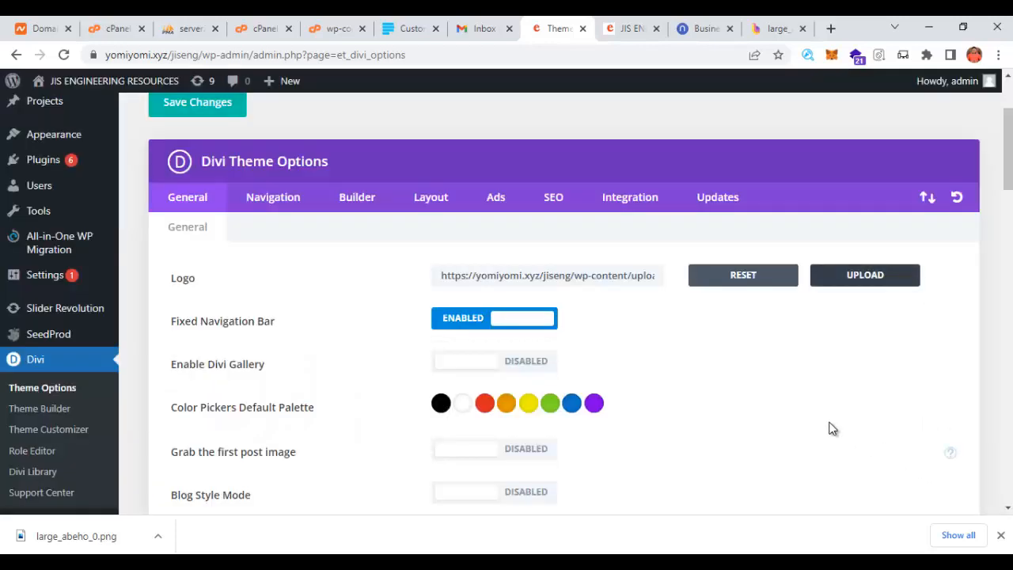
{"action": "scroll", "coordinate": [214, 222], "scroll_direction": "up", "scroll_amount": 3}
{"action": "left_click", "coordinate": [215, 257]}
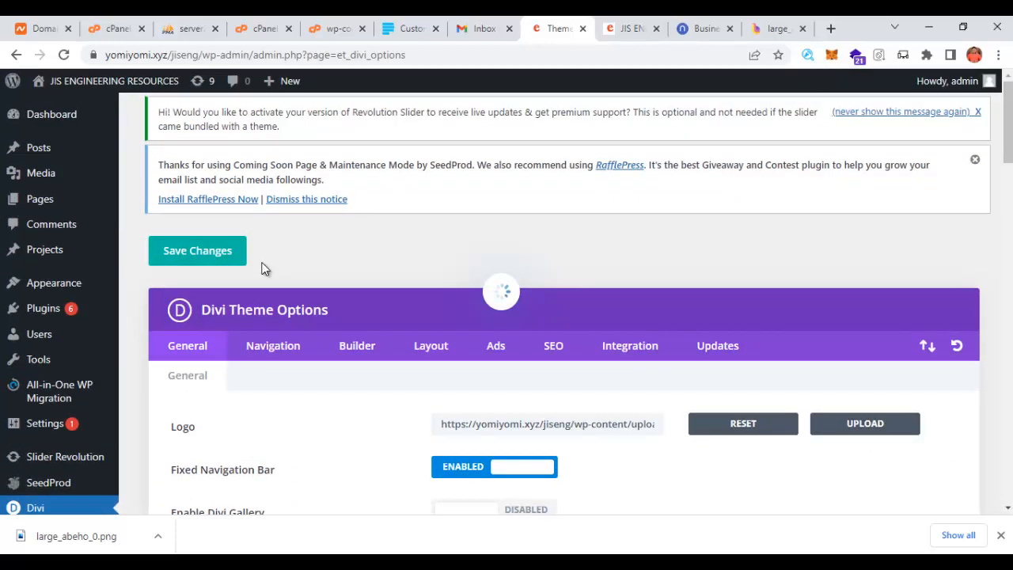
{"action": "left_click", "coordinate": [627, 29]}
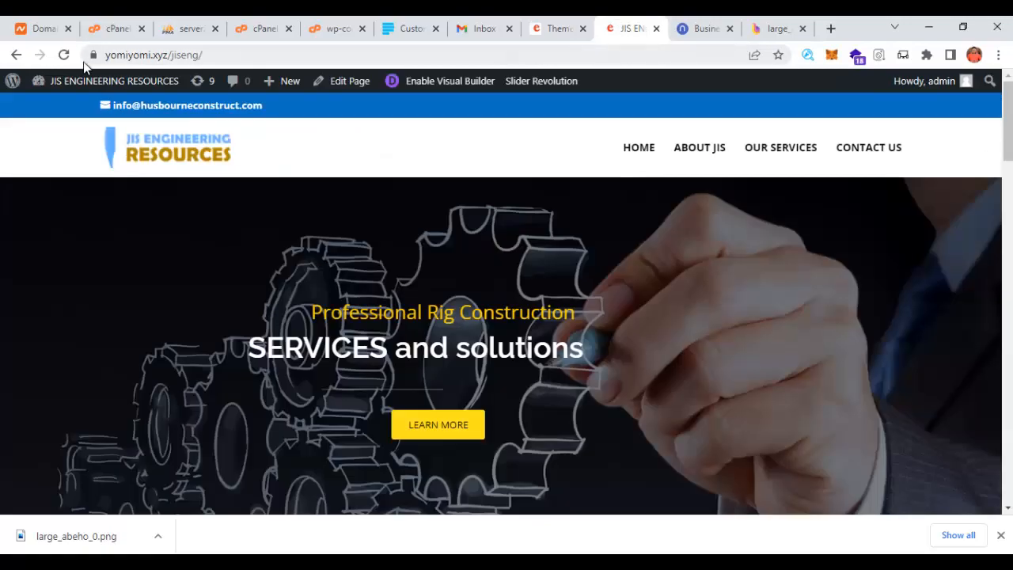
- Reload the site to show the abeho logo, and close the Namelix and logo image tabs
{"action": "left_click", "coordinate": [65, 57]}
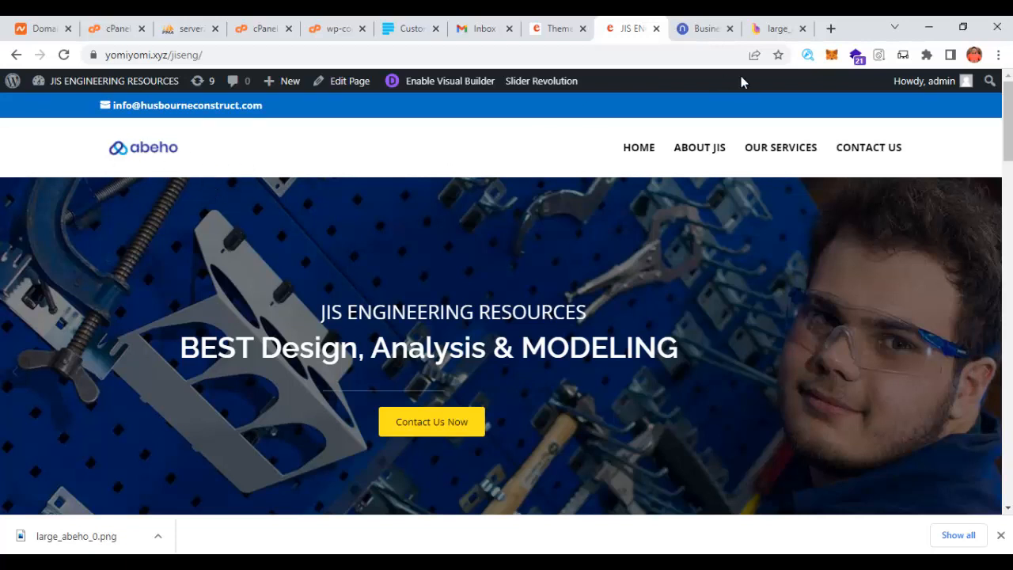
{"action": "left_click", "coordinate": [704, 30]}
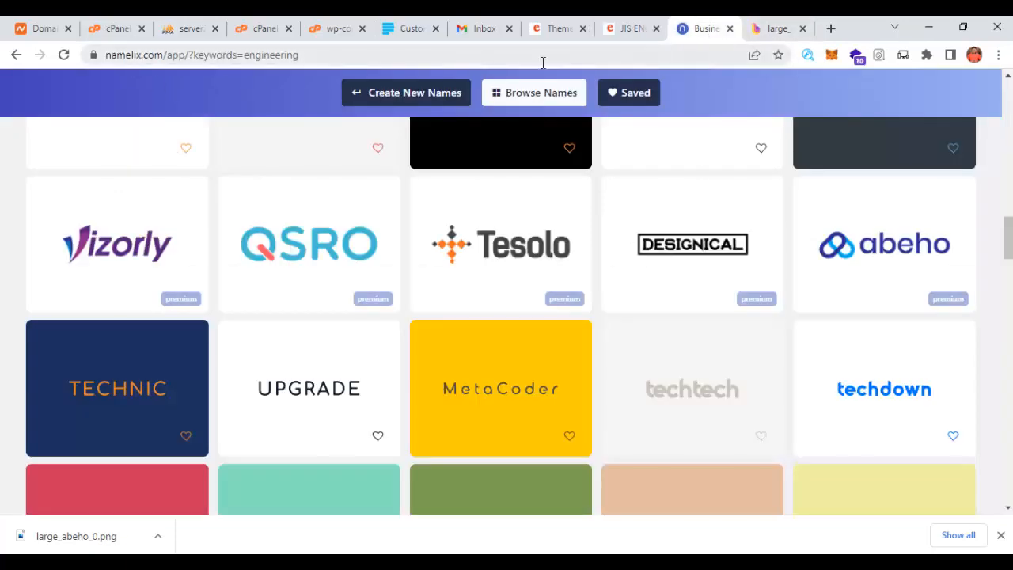
{"action": "left_click", "coordinate": [729, 29]}
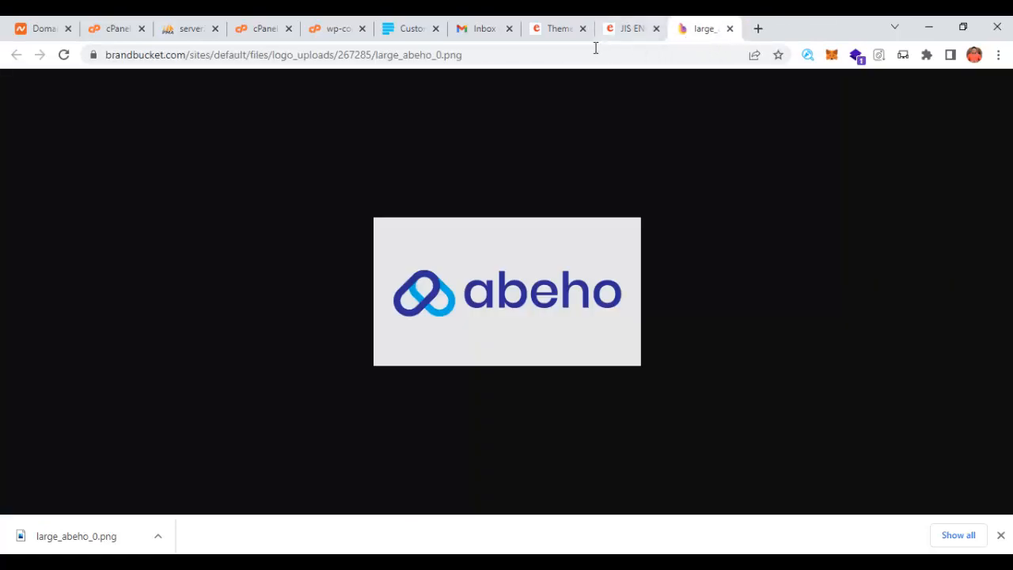
{"action": "left_click", "coordinate": [729, 29]}
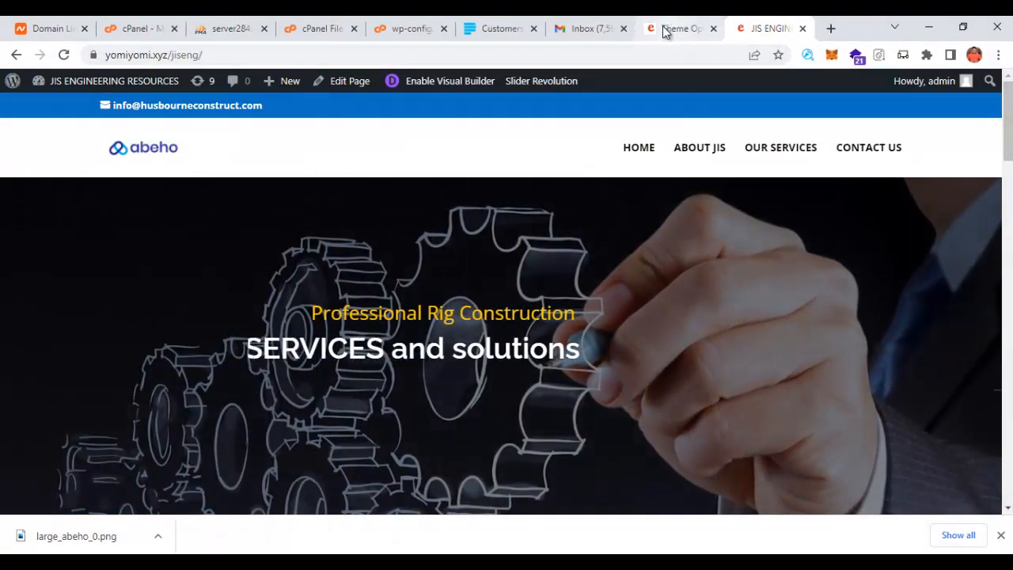
- Check the site homepage showing the new abeho logo
{"action": "left_click", "coordinate": [668, 32]}
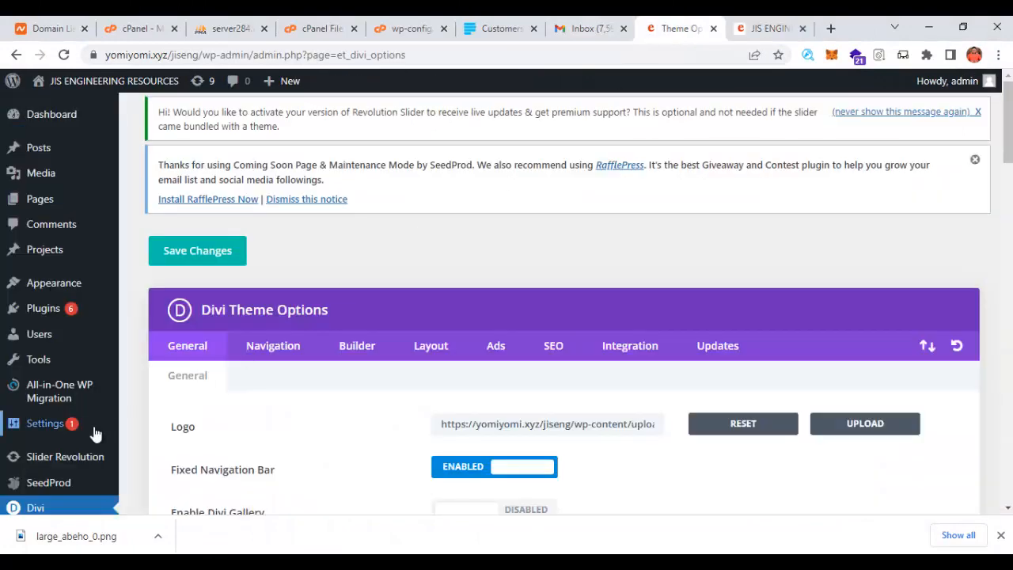
{"action": "scroll", "coordinate": [93, 436], "scroll_direction": "down", "scroll_amount": 1}
{"action": "scroll", "coordinate": [84, 405], "scroll_direction": "down", "scroll_amount": 1}
{"action": "scroll", "coordinate": [292, 378], "scroll_direction": "up", "scroll_amount": 2}
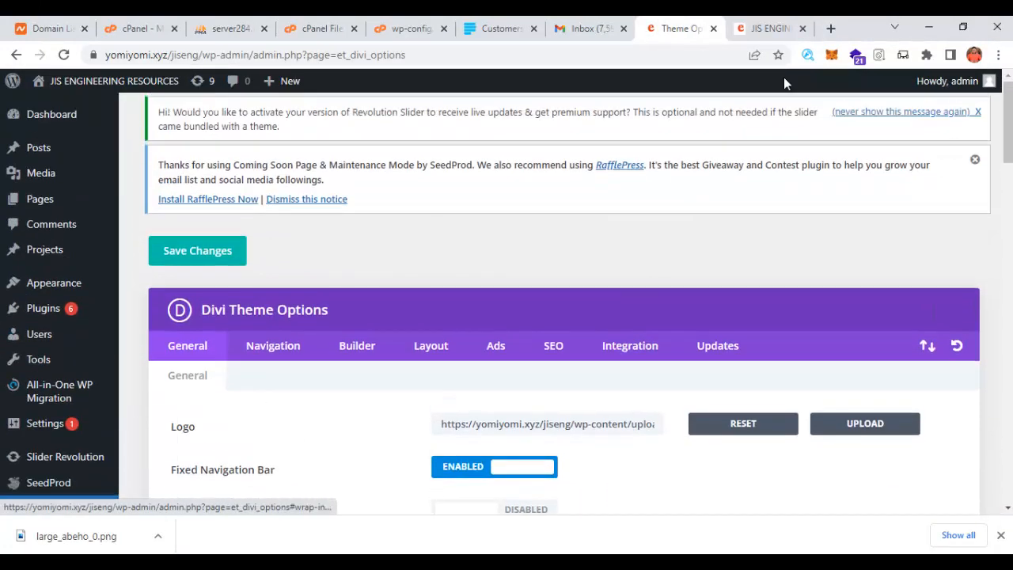
{"action": "left_click", "coordinate": [765, 28]}
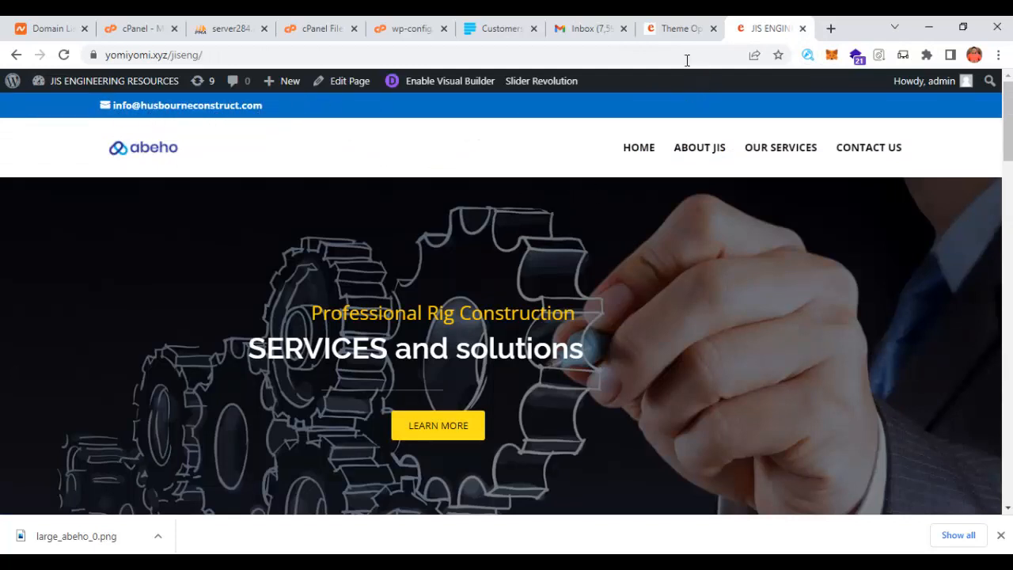
- Open Appearance > Customize in a new browser tab and switch to the loaded Customizer
{"action": "left_click", "coordinate": [673, 28]}
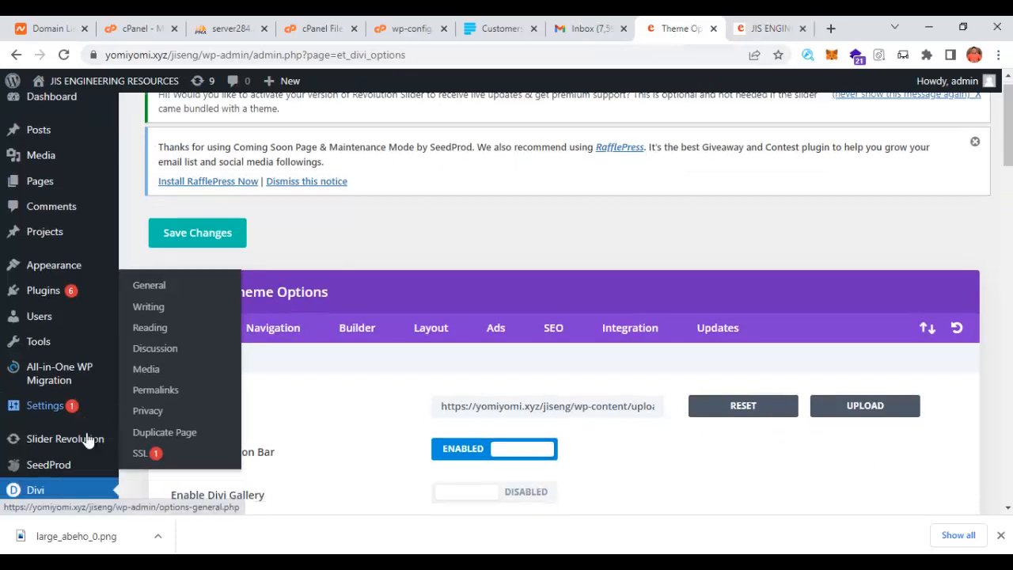
{"action": "scroll", "coordinate": [87, 440], "scroll_direction": "down", "scroll_amount": 1}
{"action": "mouse_move", "coordinate": [54, 390]}
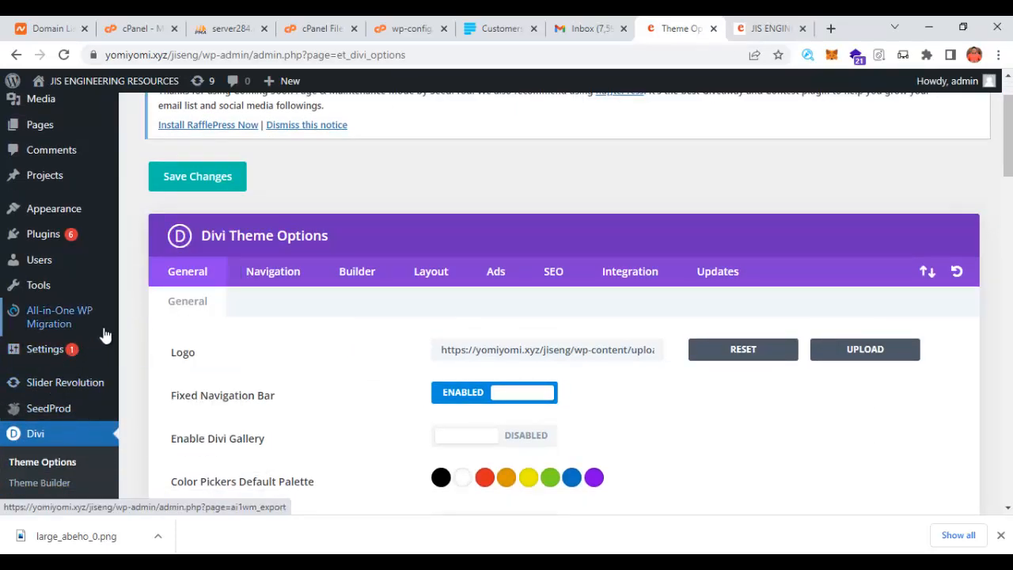
{"action": "mouse_move", "coordinate": [76, 212]}
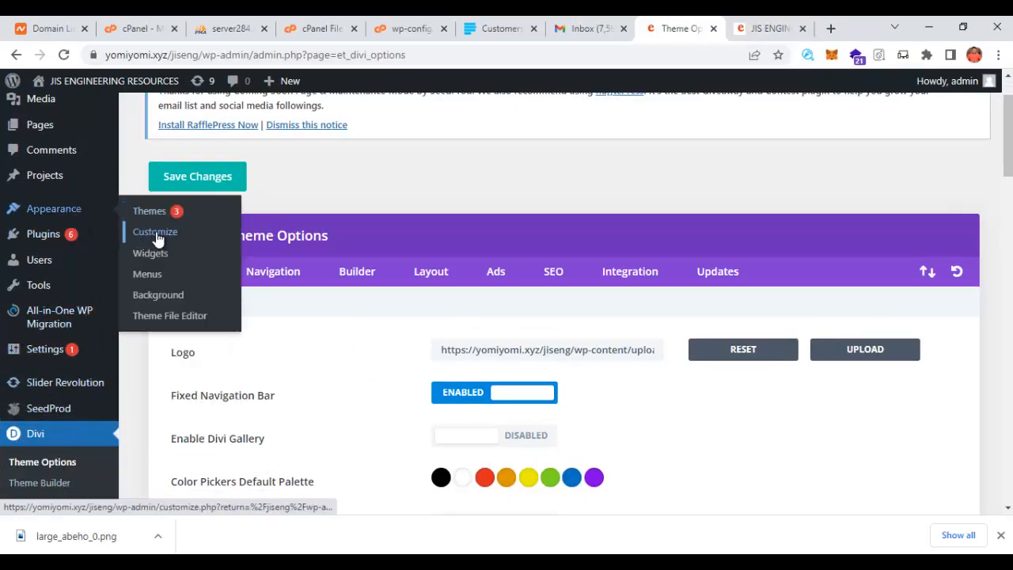
{"action": "right_click", "coordinate": [156, 237]}
{"action": "left_click", "coordinate": [190, 240]}
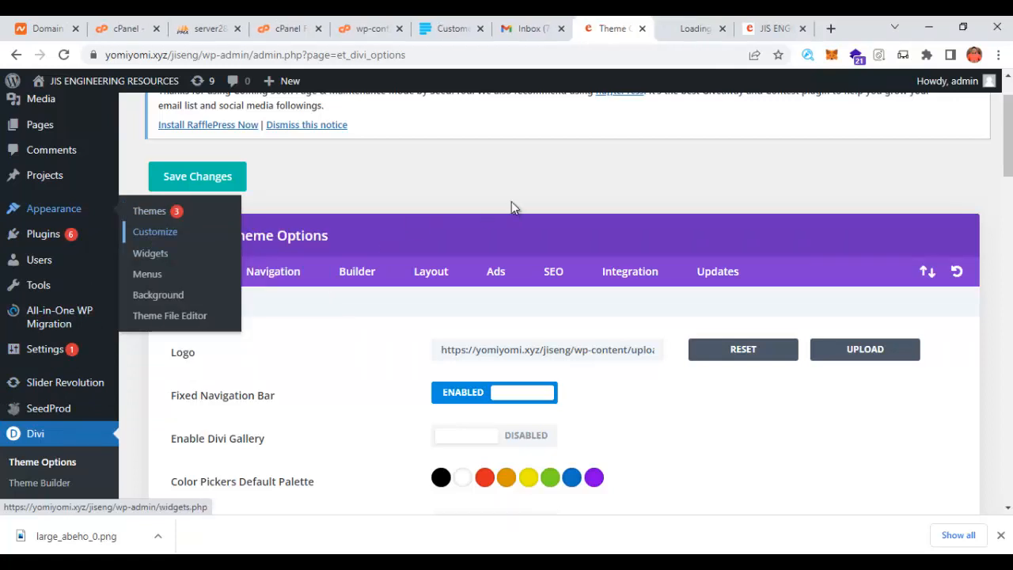
{"action": "left_click", "coordinate": [692, 30]}
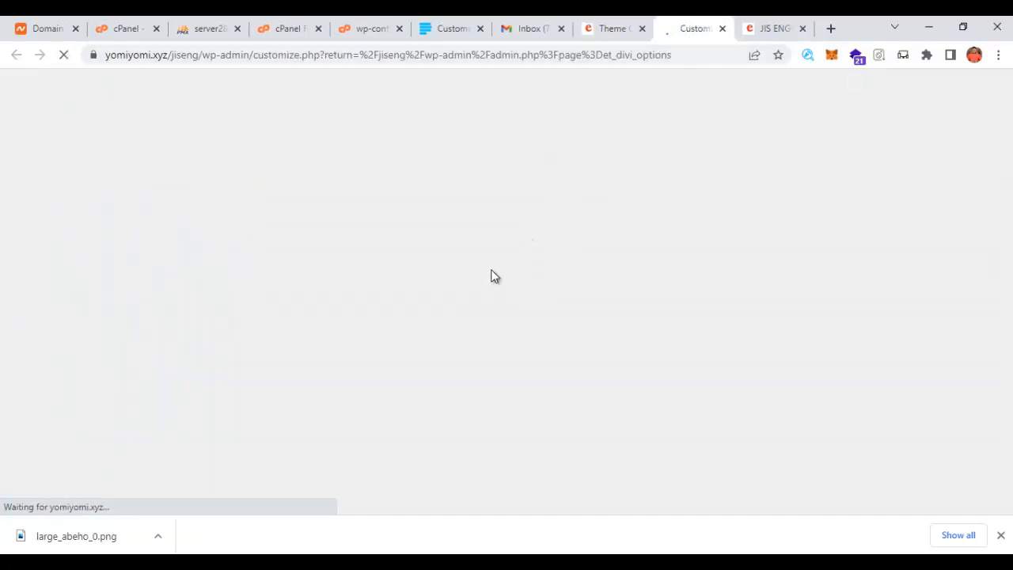
{"action": "left_click", "coordinate": [608, 30]}
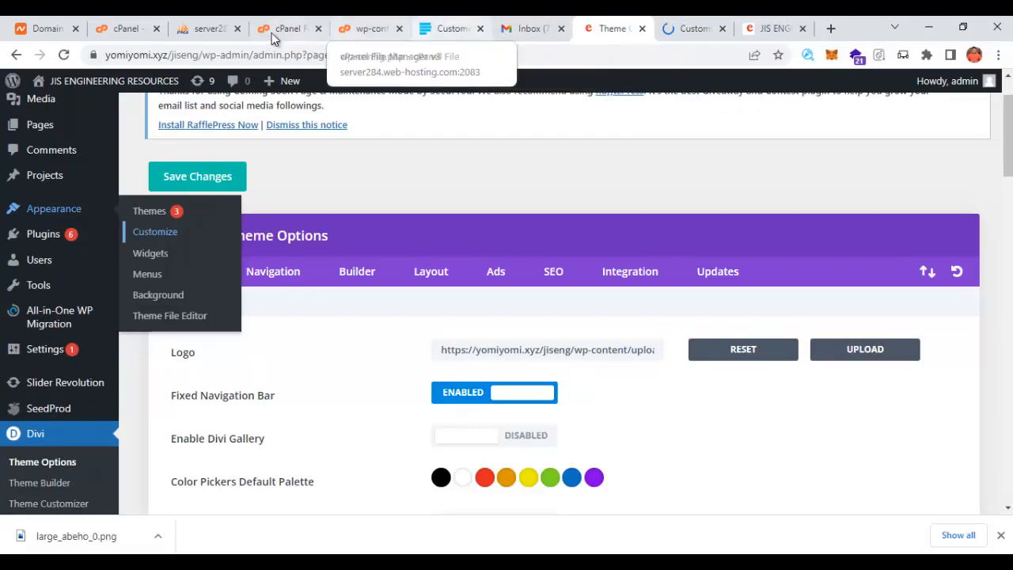
{"action": "left_click", "coordinate": [690, 29]}
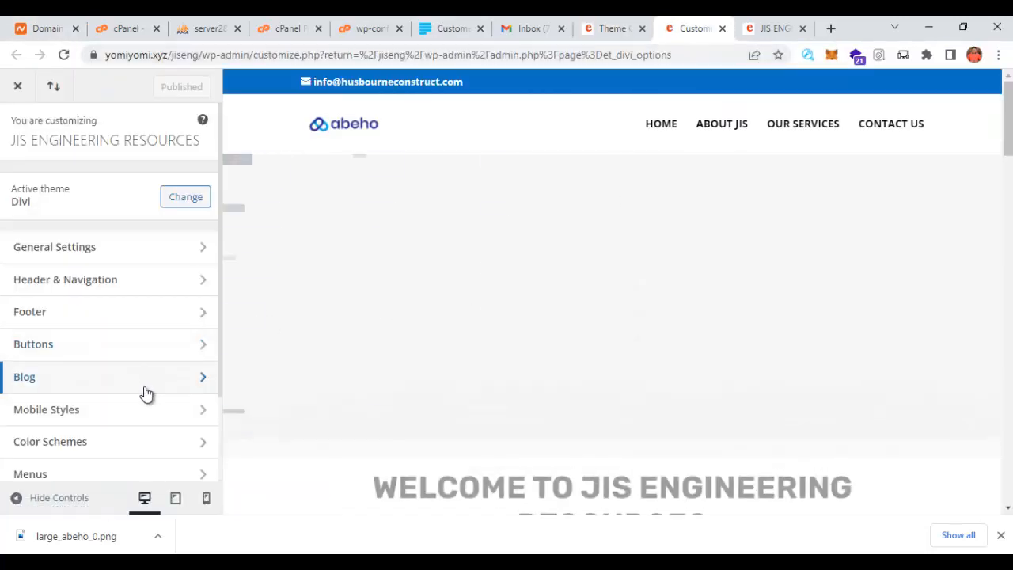
- Go to General Settings > Site Identity in the Customizer
{"action": "scroll", "coordinate": [162, 420], "scroll_direction": "down", "scroll_amount": 1}
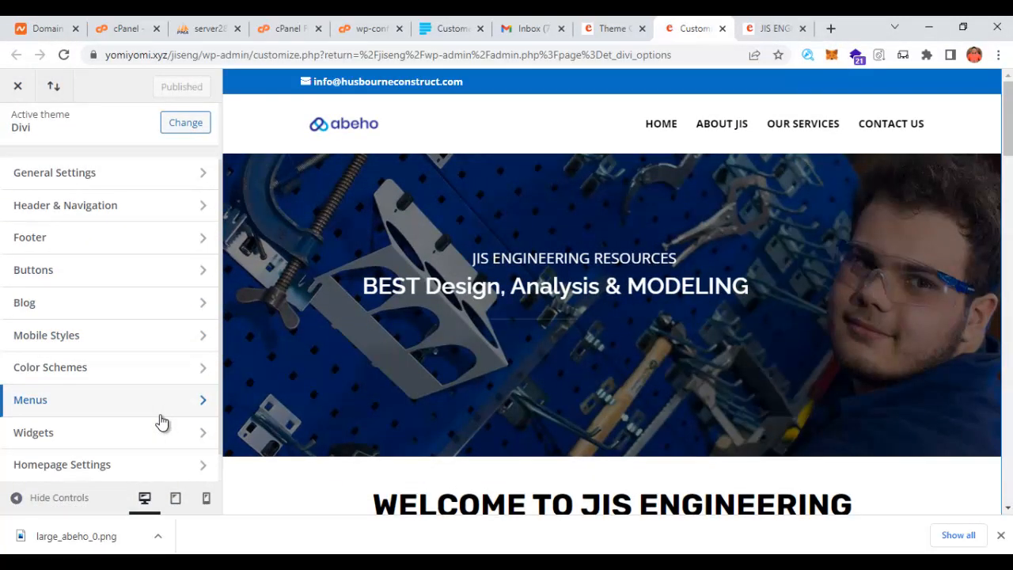
{"action": "scroll", "coordinate": [150, 400], "scroll_direction": "up", "scroll_amount": 1}
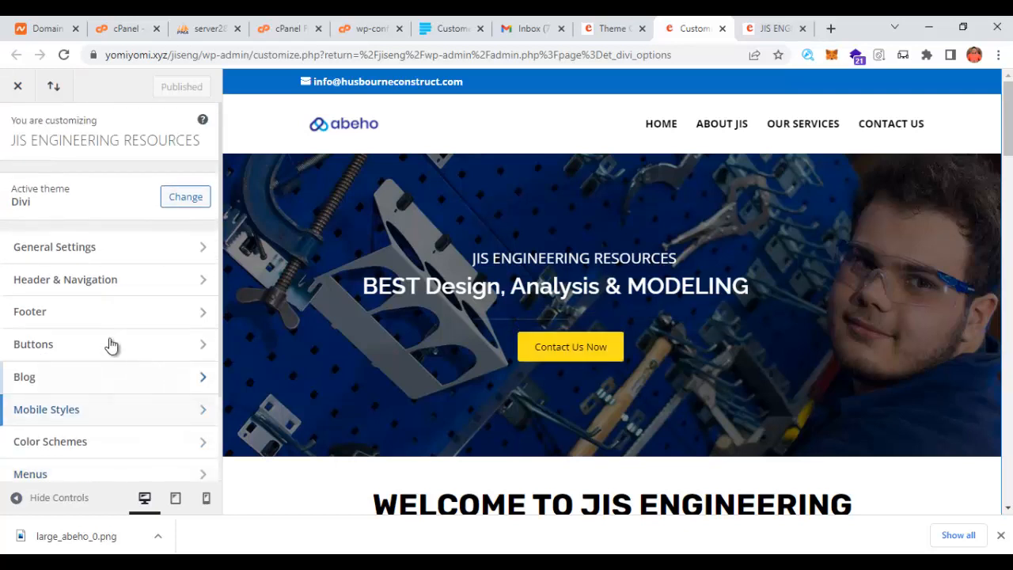
{"action": "left_click", "coordinate": [63, 250]}
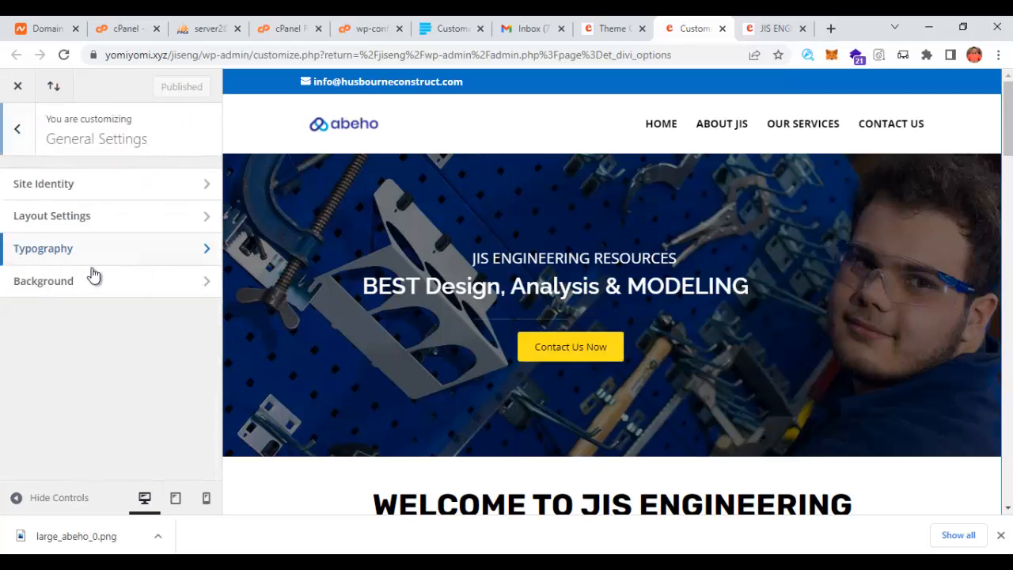
{"action": "left_click", "coordinate": [82, 185]}
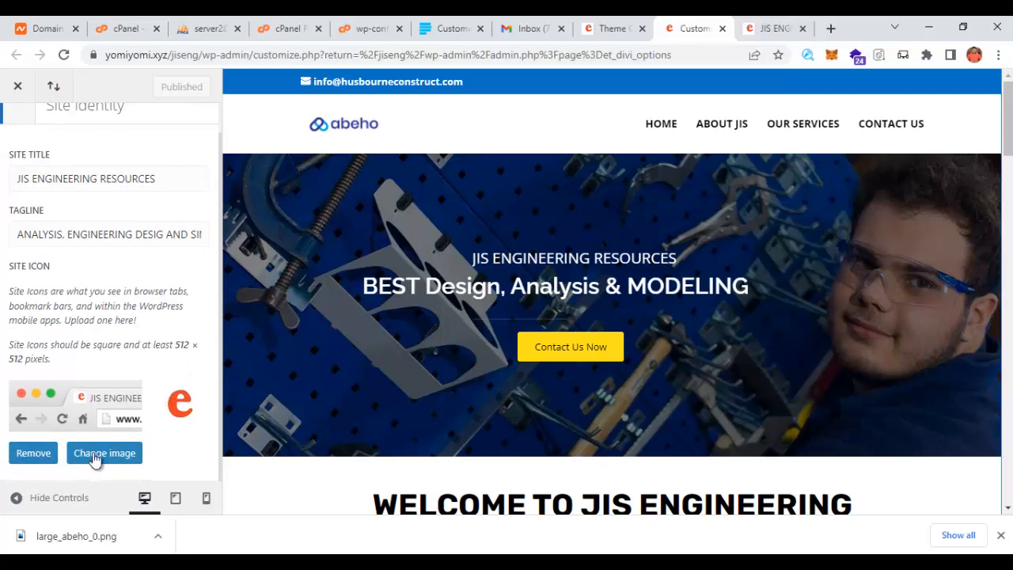
- Set the site icon to the abeho logo from the Media Library, cropped to its left end, and publish
{"action": "left_click", "coordinate": [119, 447]}
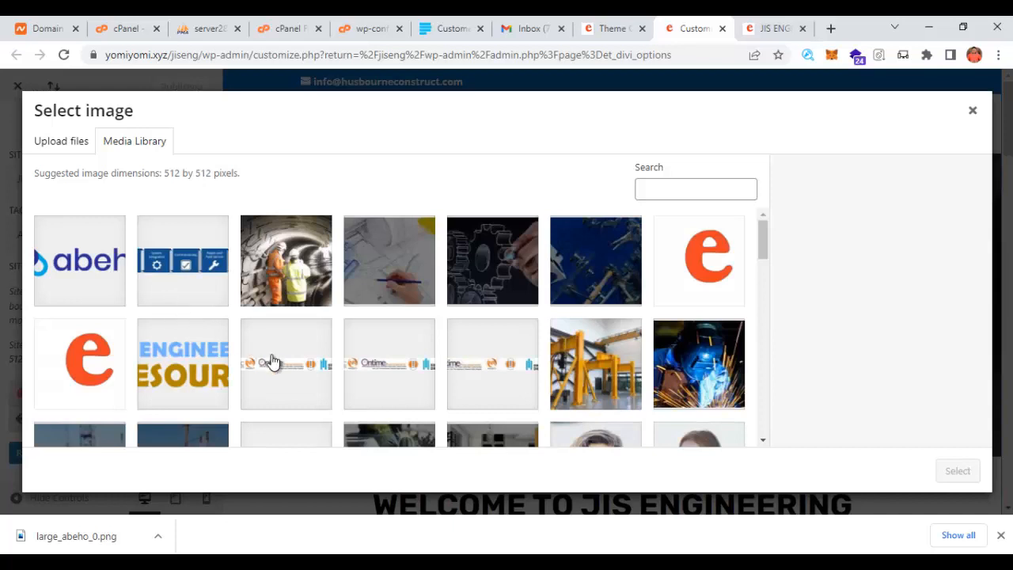
{"action": "scroll", "coordinate": [278, 366], "scroll_direction": "down", "scroll_amount": 1}
{"action": "scroll", "coordinate": [273, 364], "scroll_direction": "up", "scroll_amount": 1}
{"action": "left_click", "coordinate": [81, 258]}
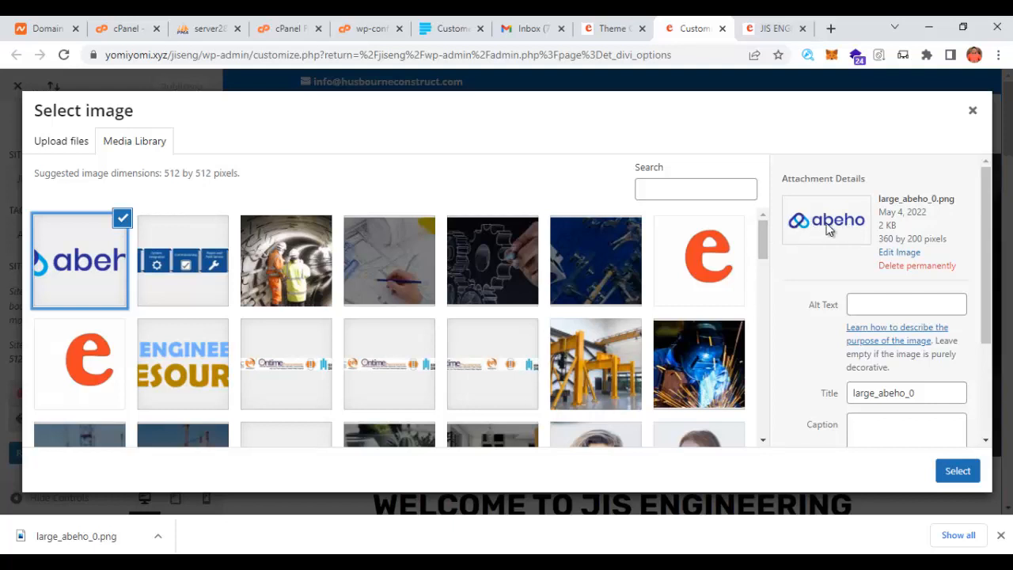
{"action": "left_click", "coordinate": [958, 472]}
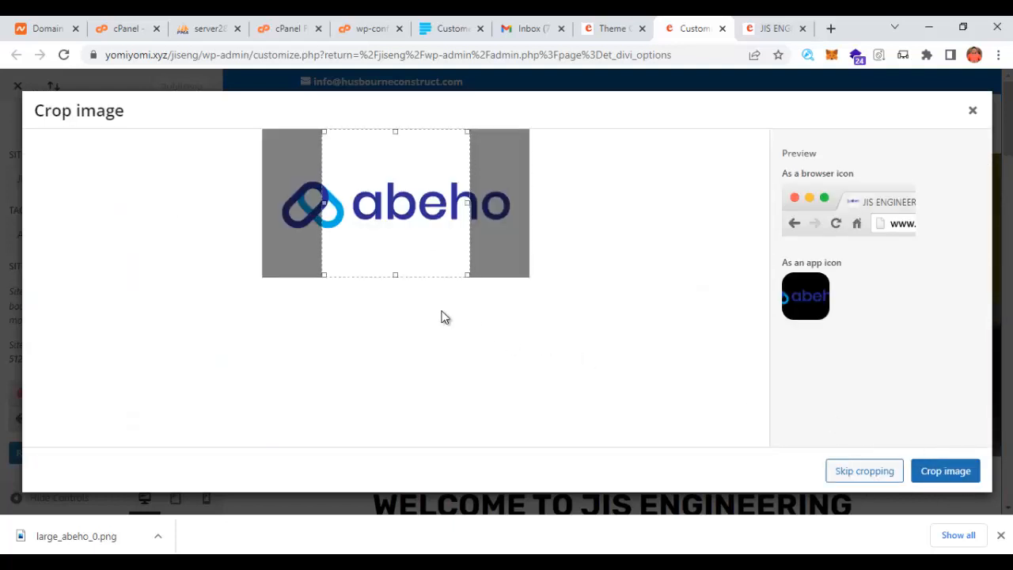
{"action": "left_click_drag", "start_coordinate": [393, 240], "coordinate": [296, 238]}
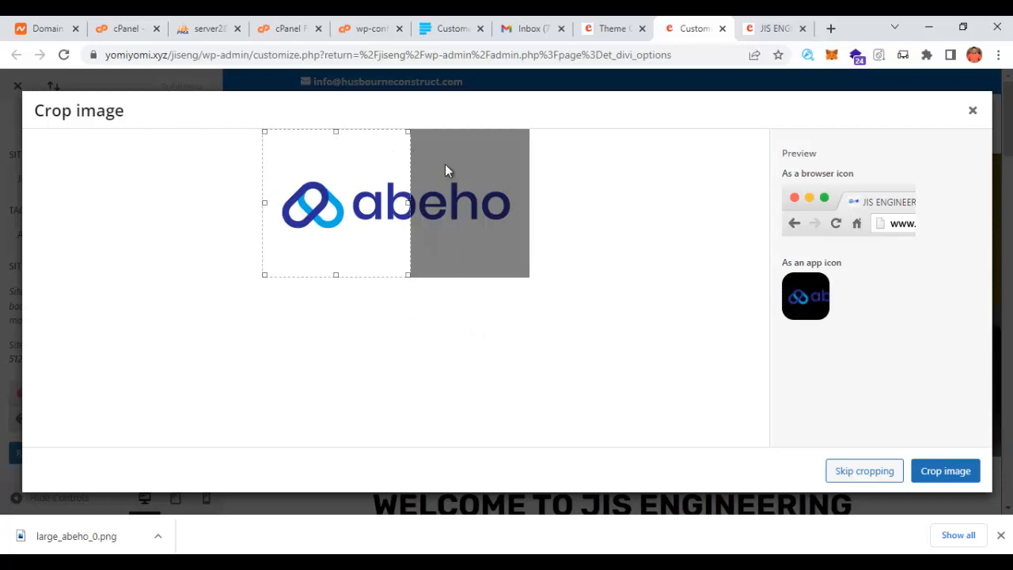
{"action": "left_click", "coordinate": [938, 473]}
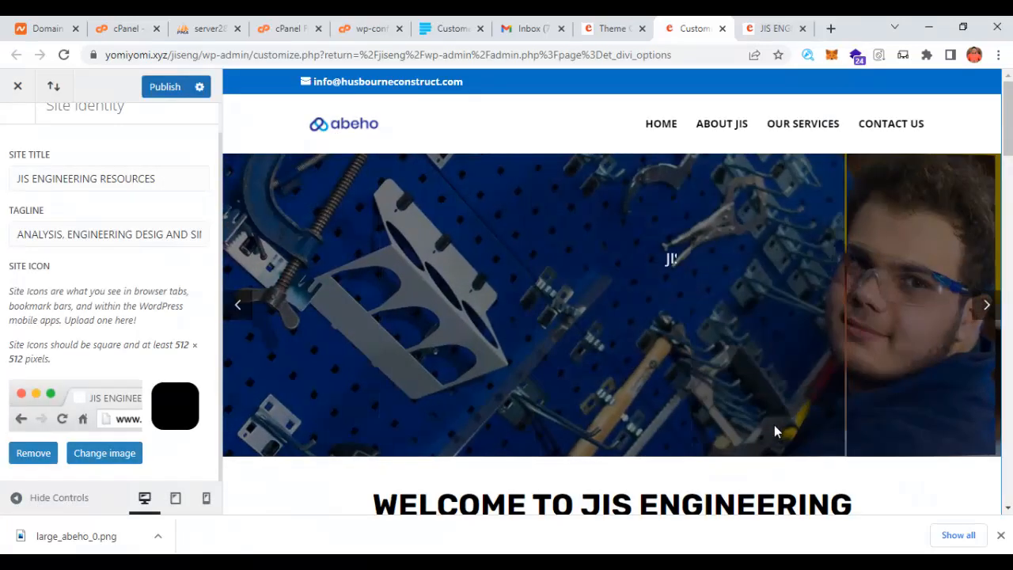
{"action": "left_click", "coordinate": [165, 86]}
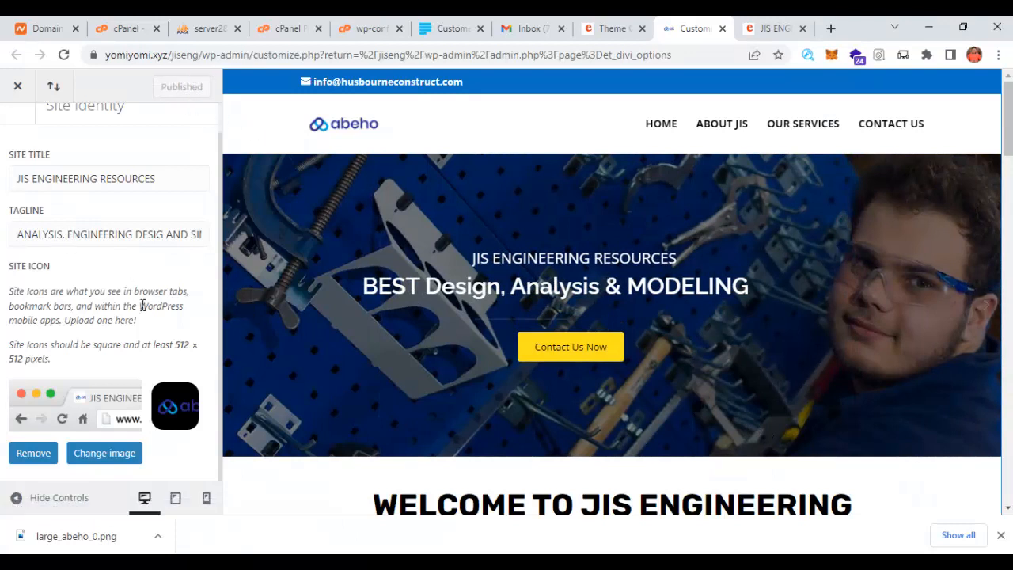
{"action": "scroll", "coordinate": [111, 254], "scroll_direction": "up", "scroll_amount": 1}
{"action": "left_click", "coordinate": [20, 131]}
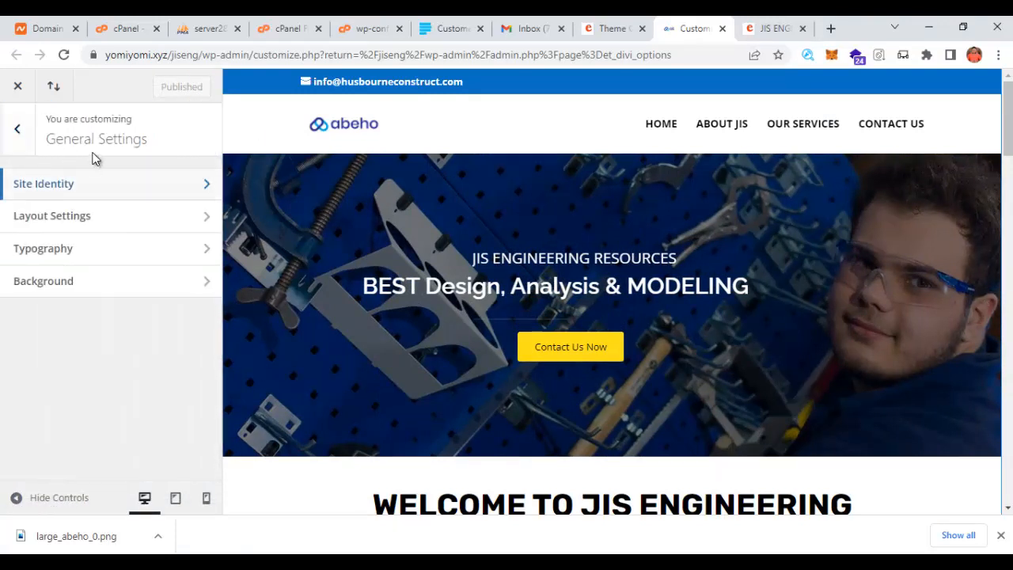
- Replace the site title with 'Abeho Engineering'
{"action": "left_click", "coordinate": [52, 189]}
{"action": "left_click", "coordinate": [154, 214]}
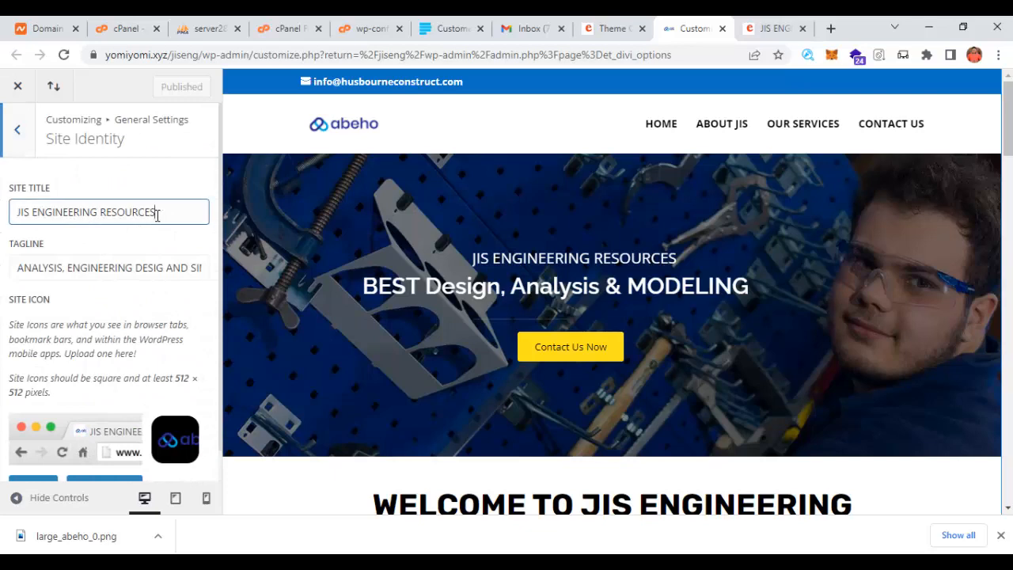
{"action": "left_click_drag", "start_coordinate": [153, 213], "coordinate": [11, 214]}
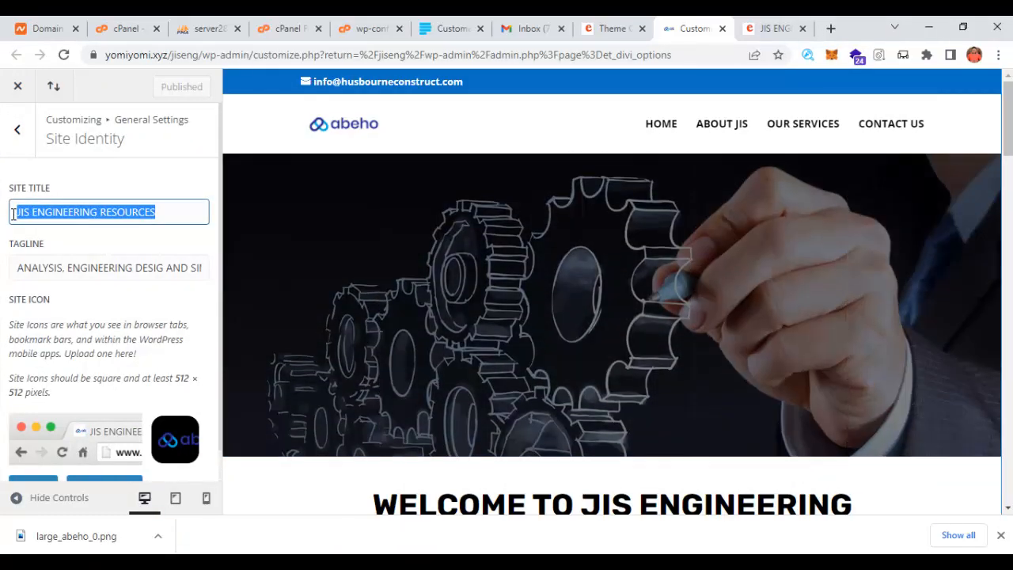
{"action": "type", "text": "JA"}
{"action": "type", "text": "beho Eng"}
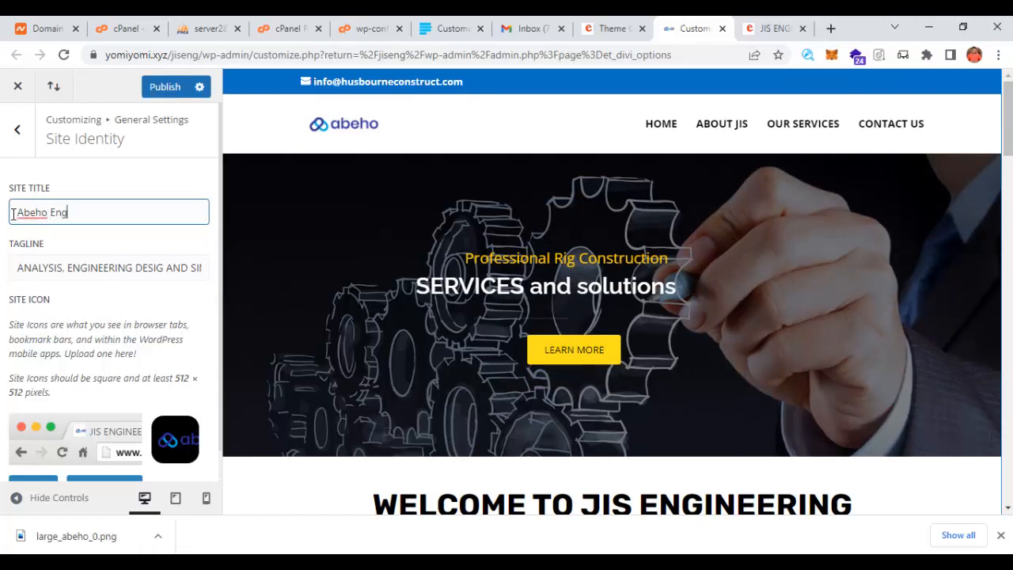
{"action": "type", "text": "ineering"}
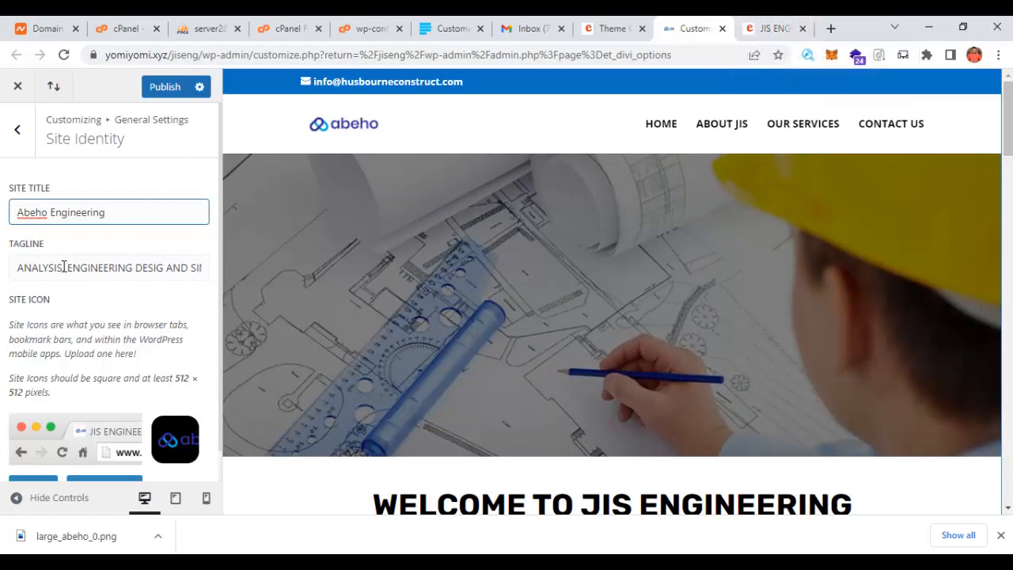
- Add 'PERFECT' to the start of the tagline and publish both changes
{"action": "left_click", "coordinate": [17, 268]}
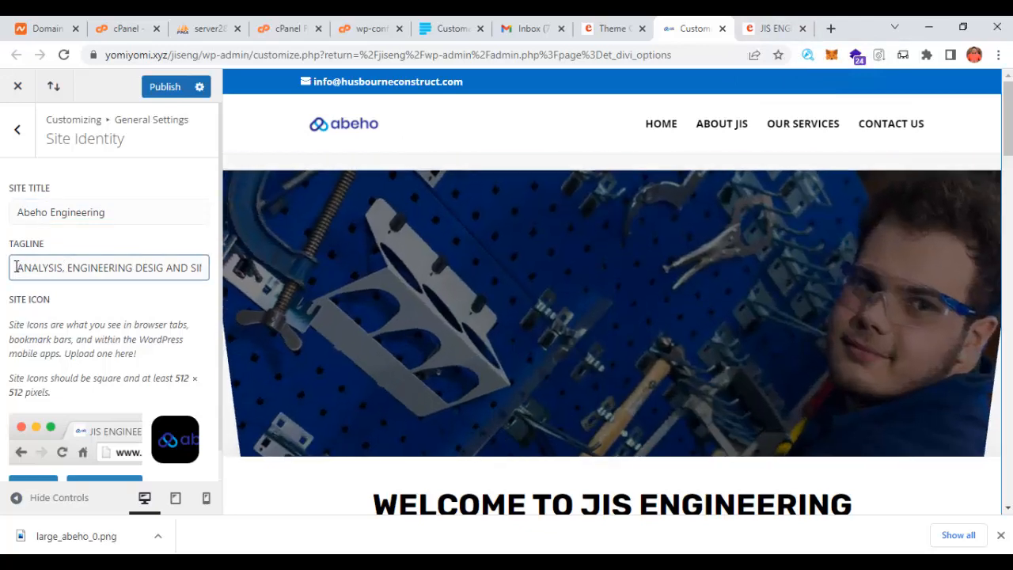
{"action": "type", "text": "P"}
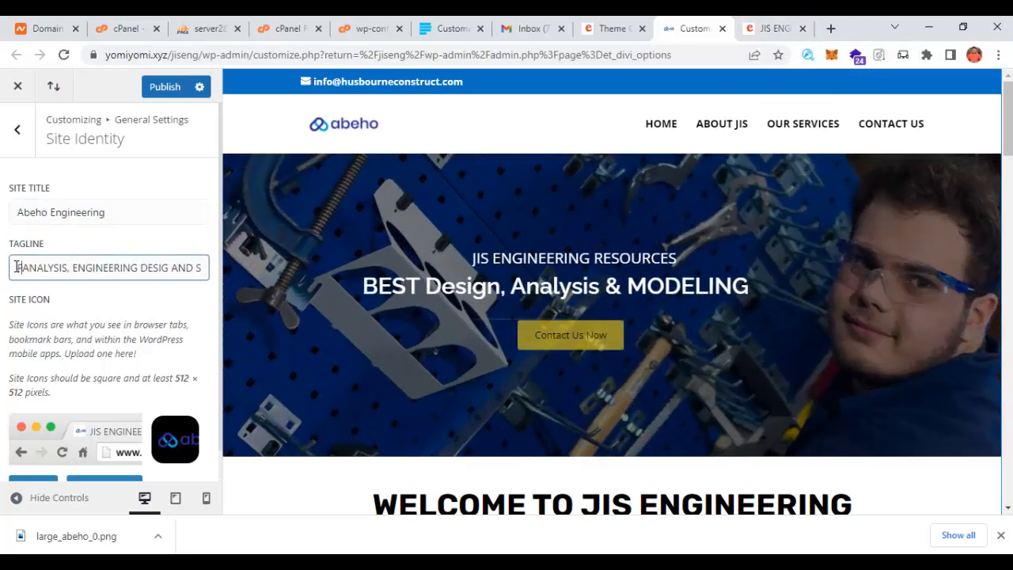
{"action": "type", "text": "ER"}
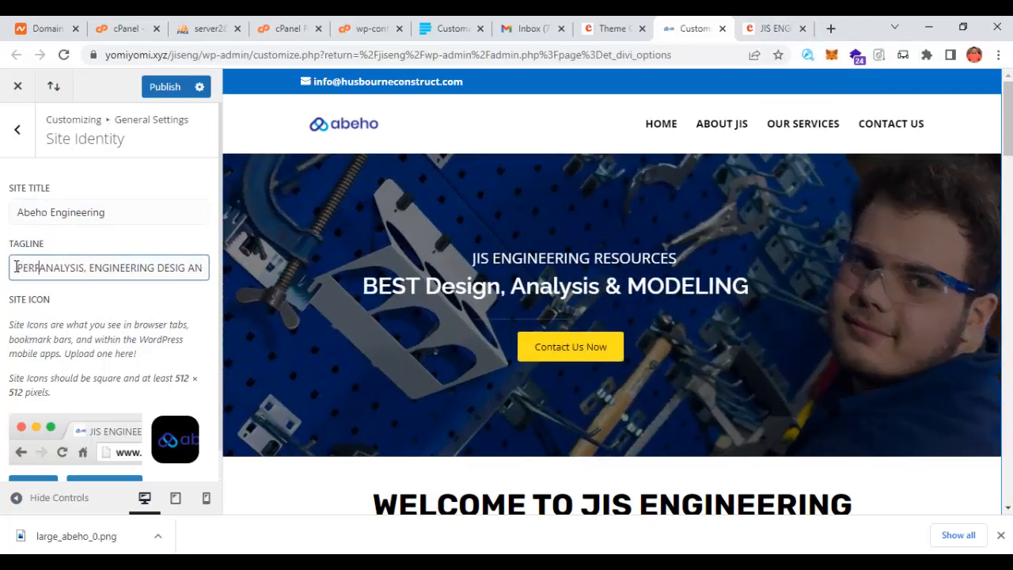
{"action": "type", "text": "FECT"}
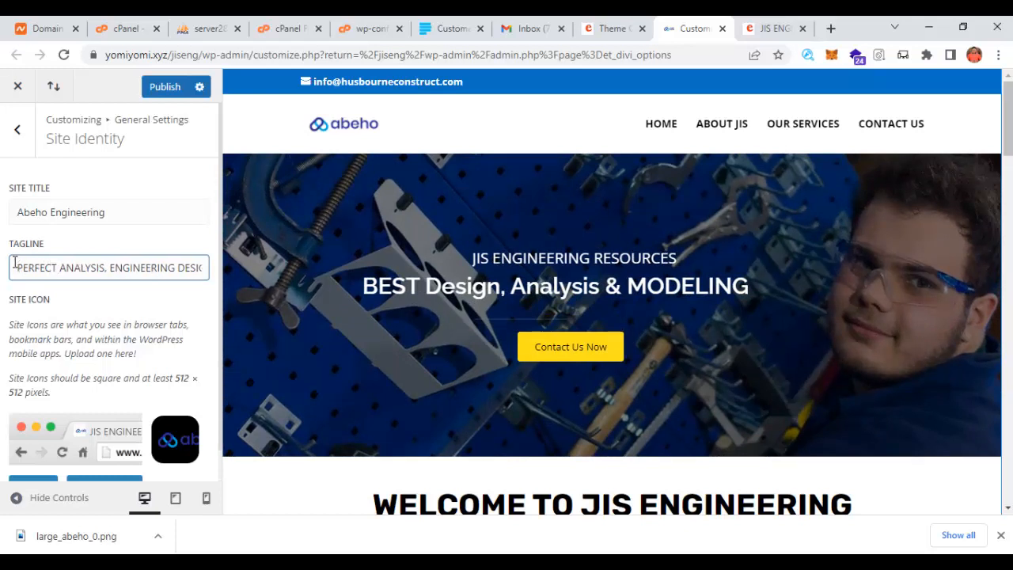
{"action": "left_click", "coordinate": [168, 87]}
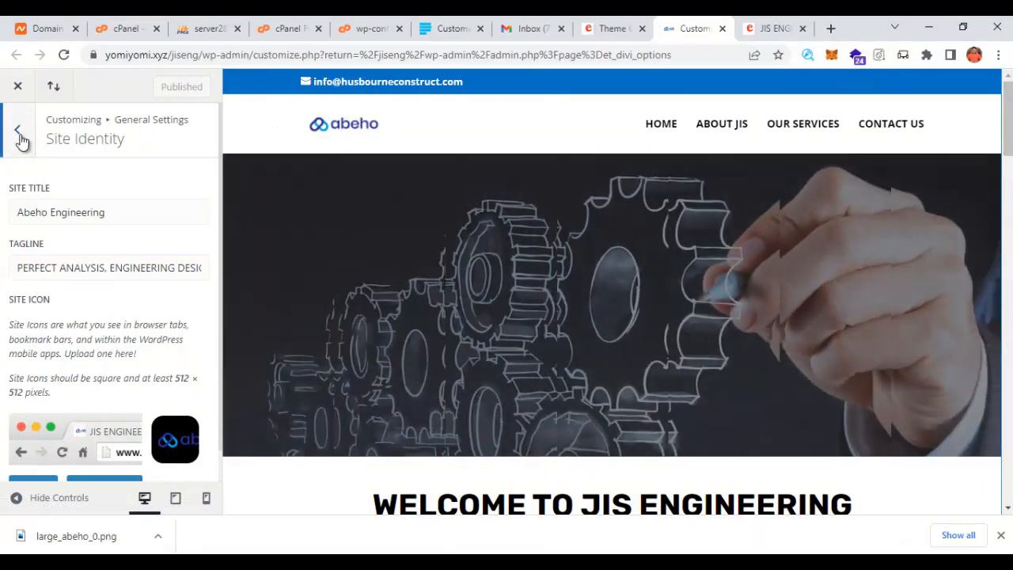
{"action": "left_click", "coordinate": [22, 140]}
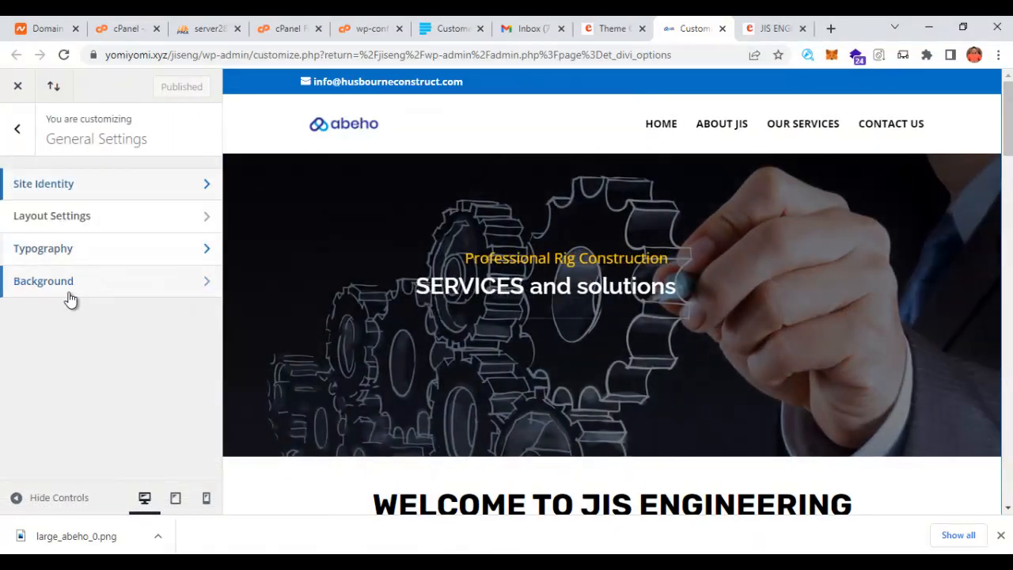
- Set the Secondary Menu Bar background colour to red (#e02b20) and publish it
{"action": "left_click", "coordinate": [12, 134]}
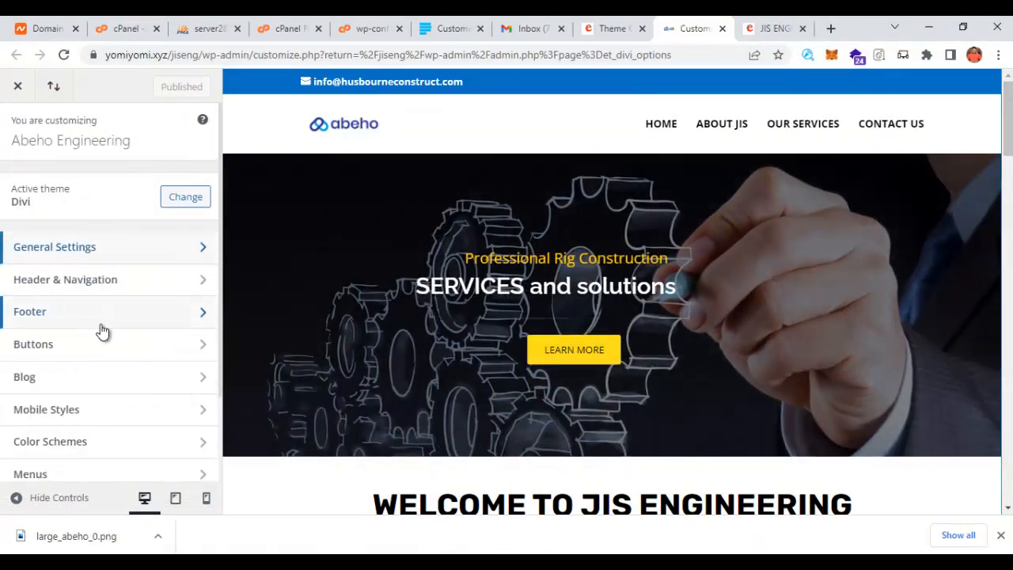
{"action": "left_click", "coordinate": [67, 281]}
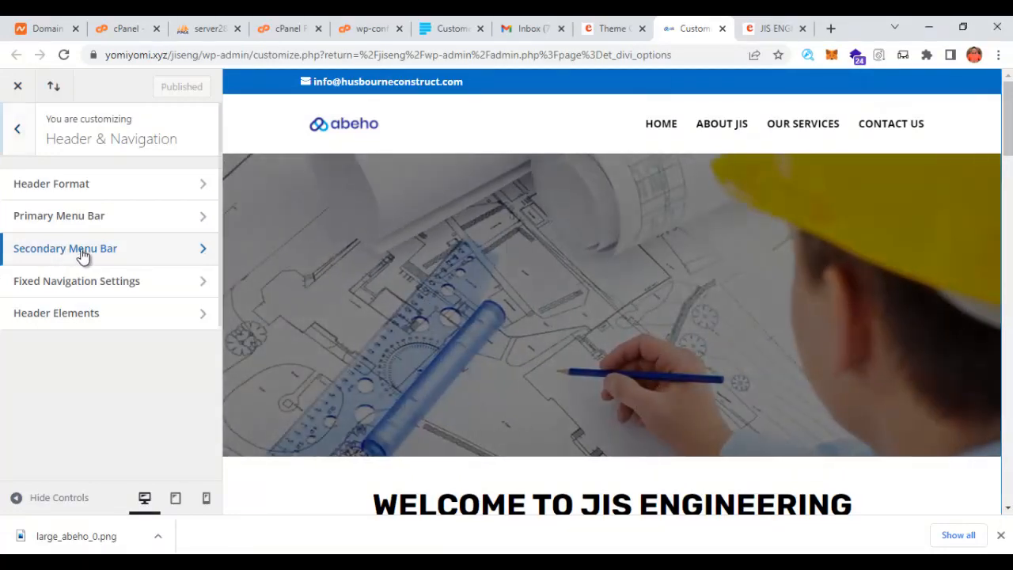
{"action": "left_click", "coordinate": [82, 256]}
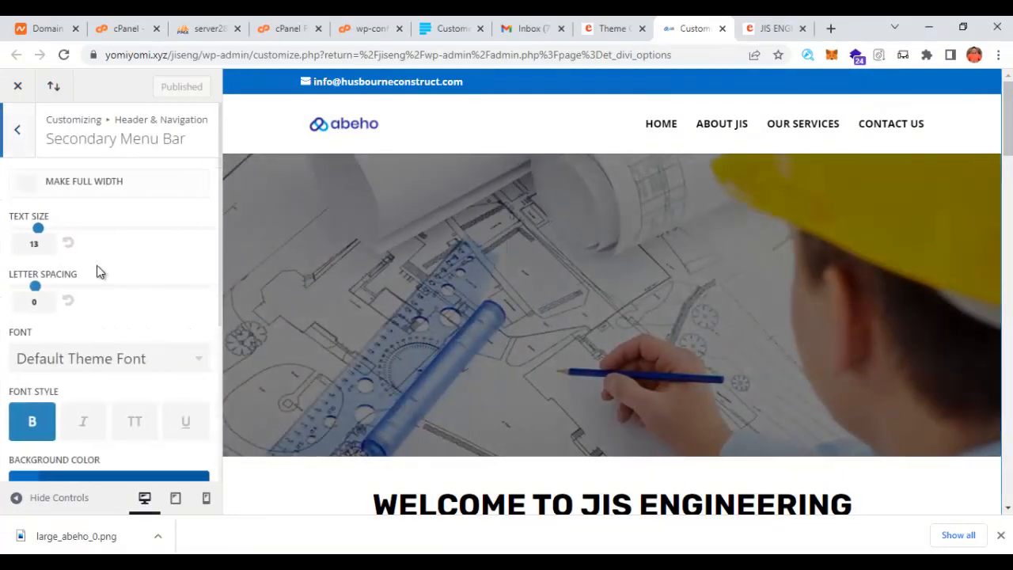
{"action": "scroll", "coordinate": [95, 272], "scroll_direction": "down", "scroll_amount": 4}
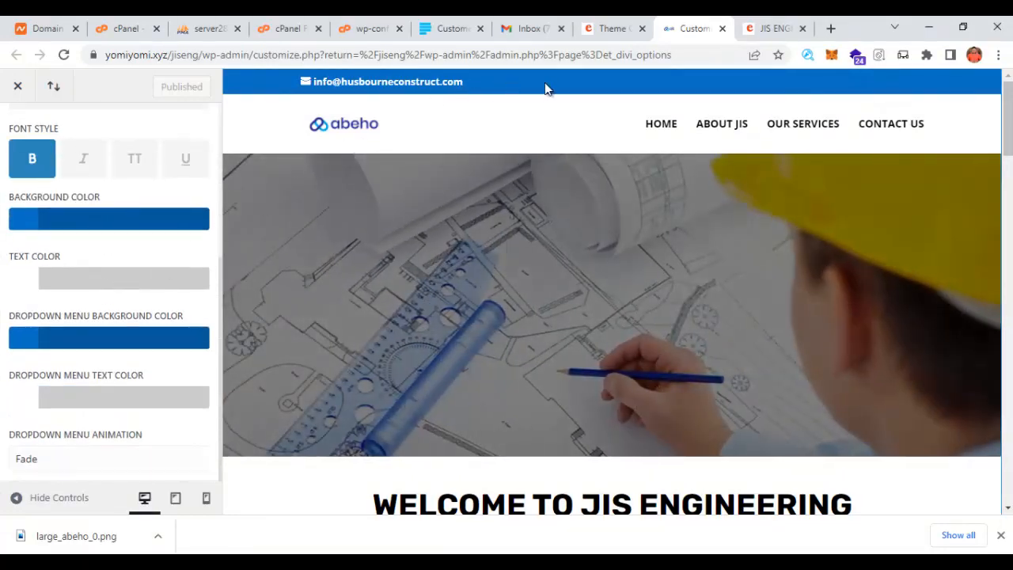
{"action": "left_click", "coordinate": [23, 219]}
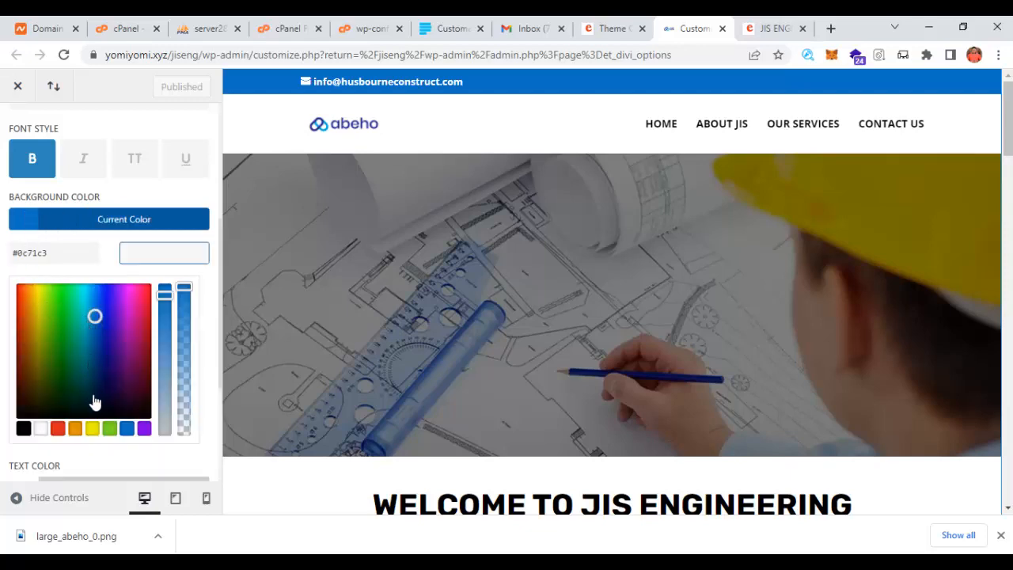
{"action": "left_click", "coordinate": [57, 428]}
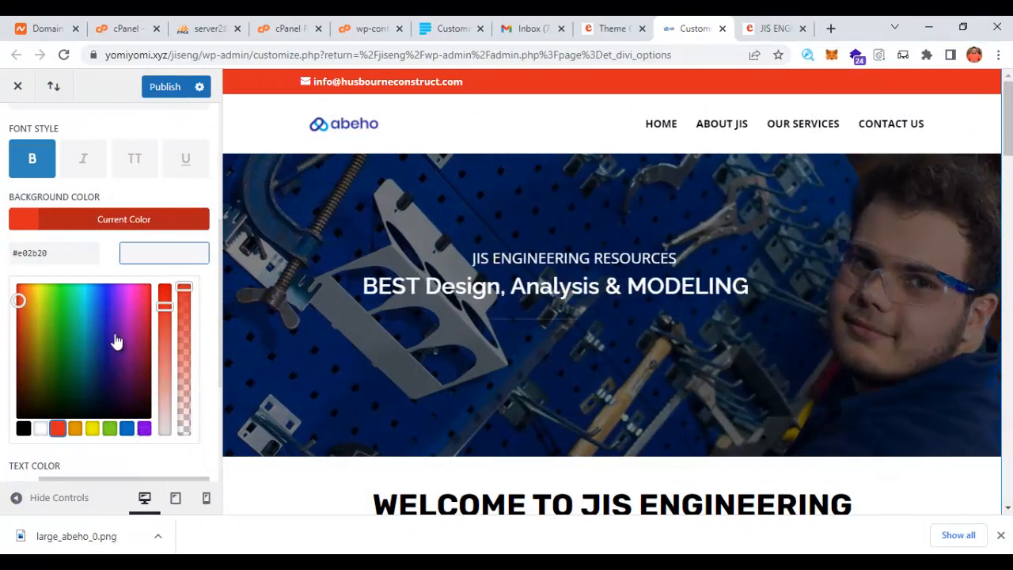
{"action": "left_click", "coordinate": [174, 87]}
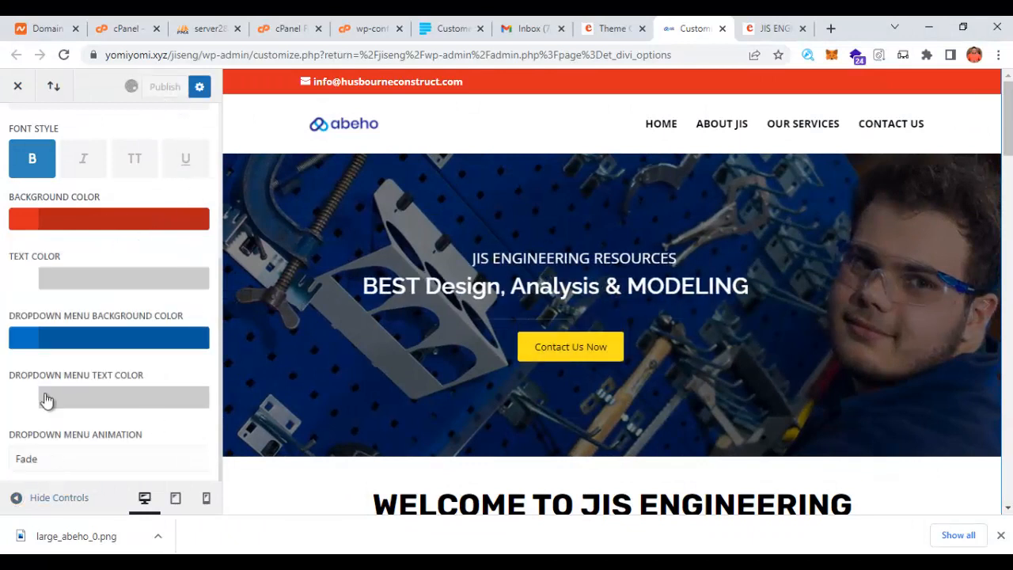
{"action": "scroll", "coordinate": [57, 332], "scroll_direction": "up", "scroll_amount": 5}
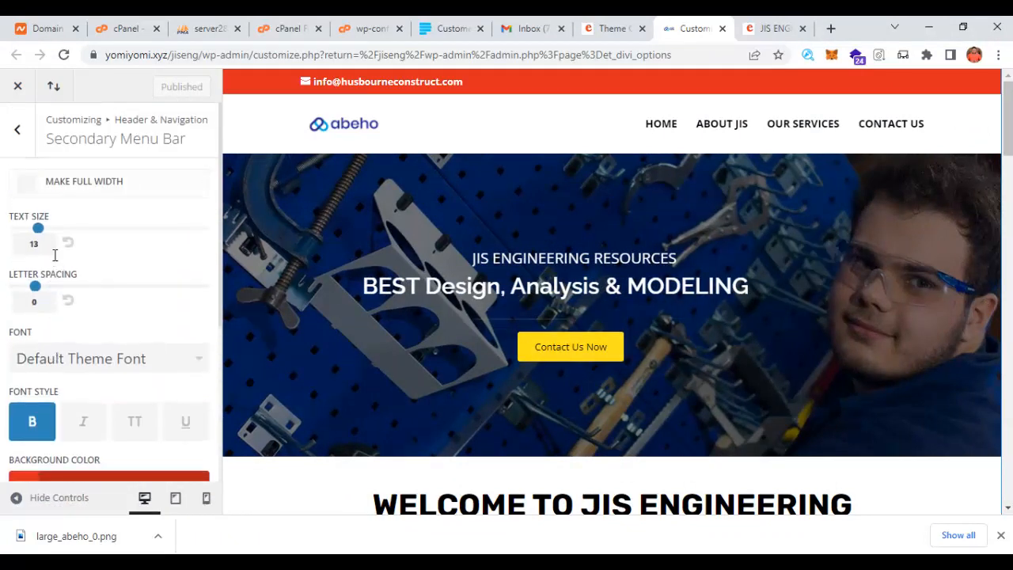
{"action": "scroll", "coordinate": [31, 127], "scroll_direction": "down", "scroll_amount": 1}
{"action": "scroll", "coordinate": [32, 158], "scroll_direction": "up", "scroll_amount": 3}
{"action": "left_click", "coordinate": [17, 128]}
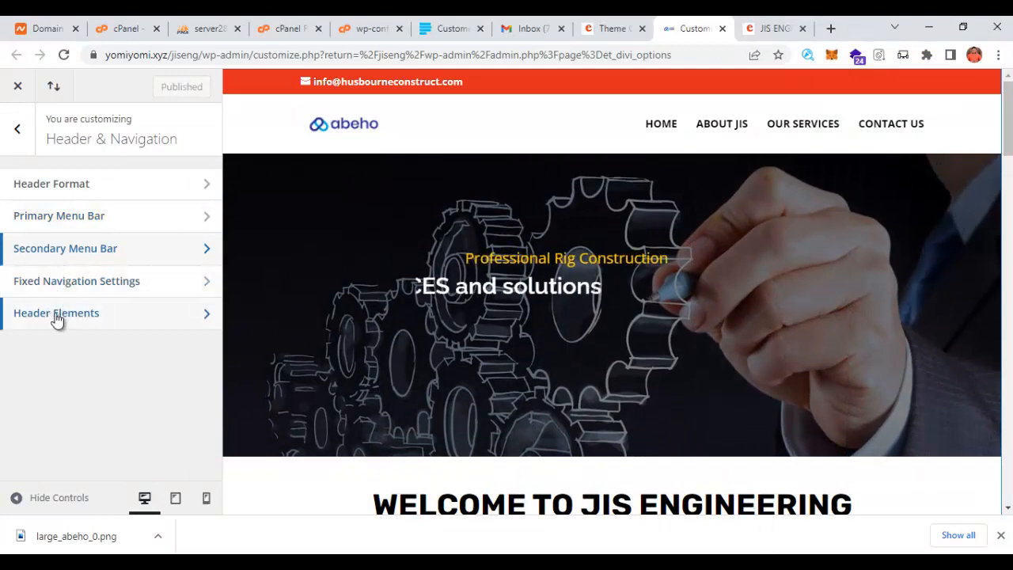
- Replace the old domain in the header e-mail with the site's domain copied from the address bar
{"action": "left_click", "coordinate": [74, 317]}
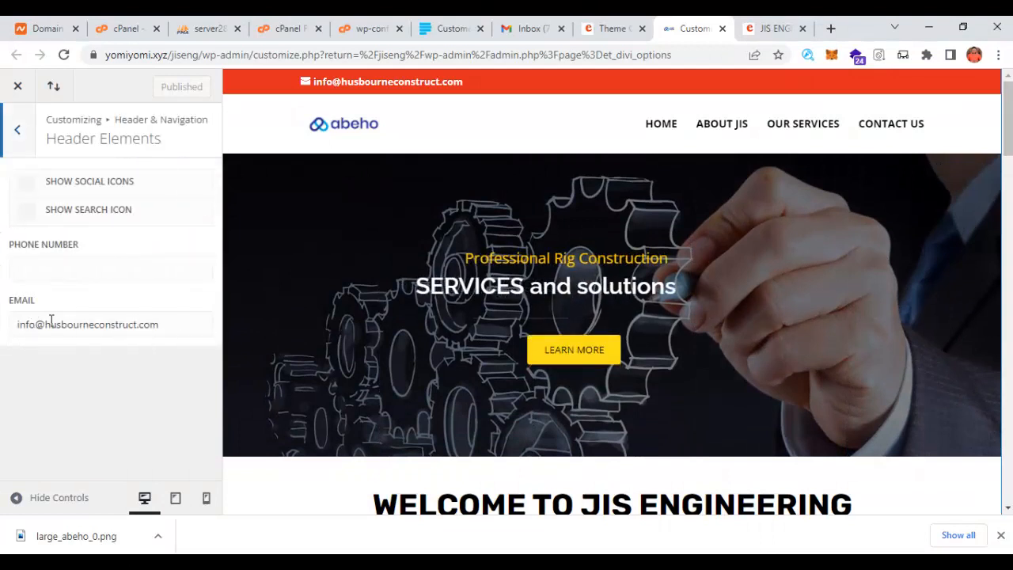
{"action": "left_click_drag", "start_coordinate": [159, 325], "coordinate": [53, 326]}
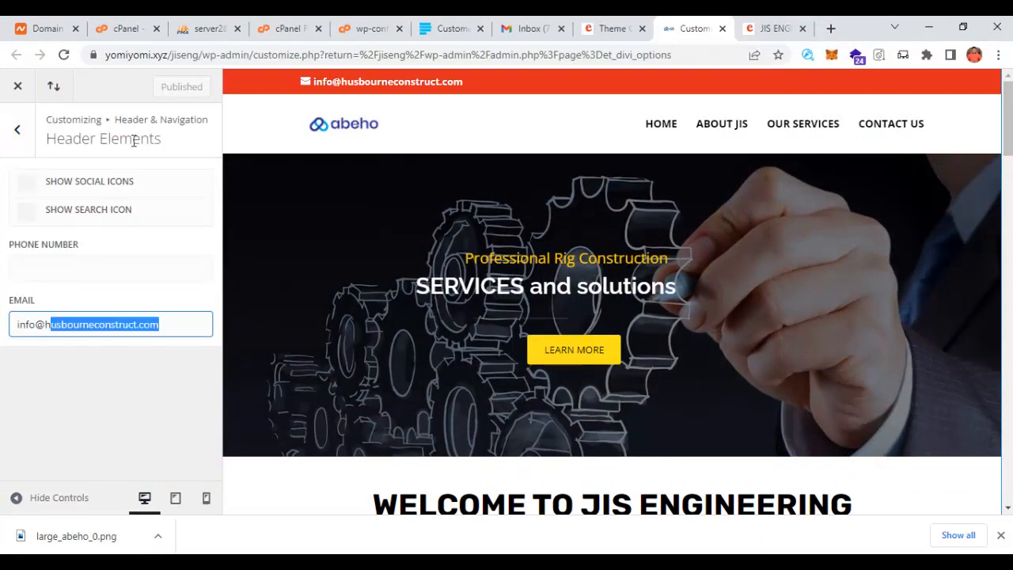
{"action": "left_click", "coordinate": [163, 54]}
{"action": "left_click", "coordinate": [187, 55]}
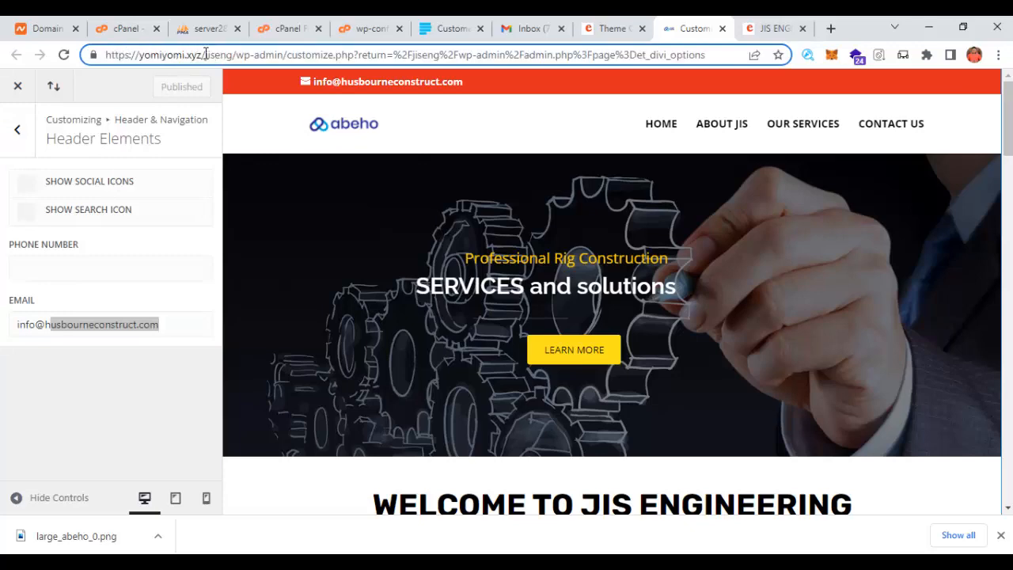
{"action": "left_click_drag", "start_coordinate": [200, 54], "coordinate": [147, 56]}
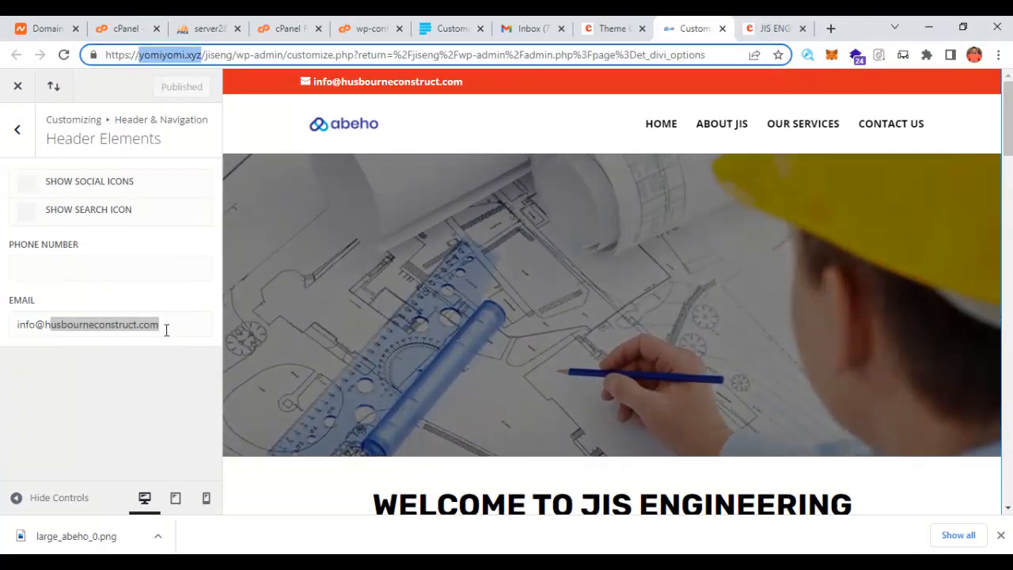
{"action": "left_click", "coordinate": [164, 329]}
{"action": "left_click_drag", "start_coordinate": [166, 322], "coordinate": [77, 327]}
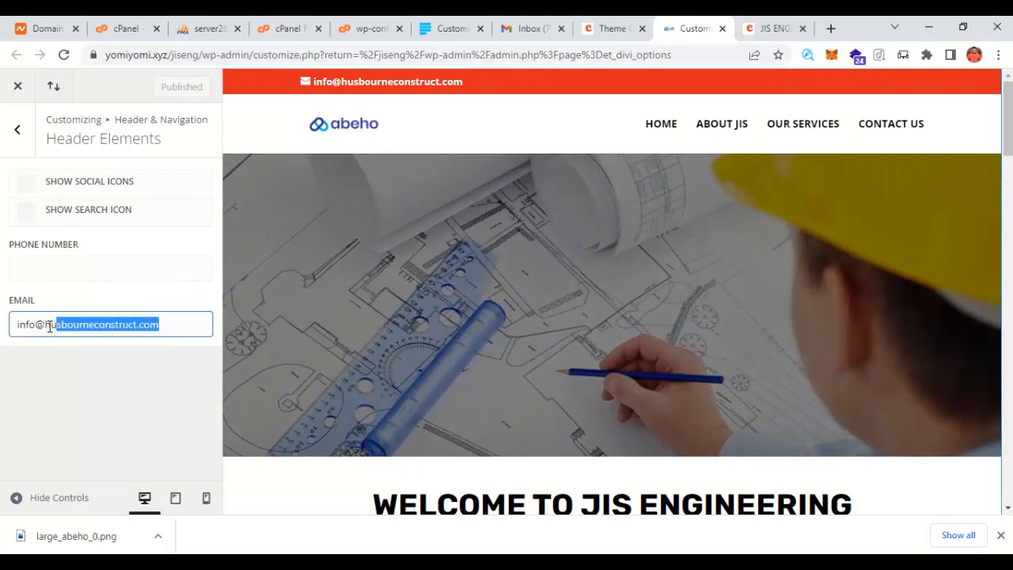
{"action": "type", "text": "yomiyomi.xyz"}
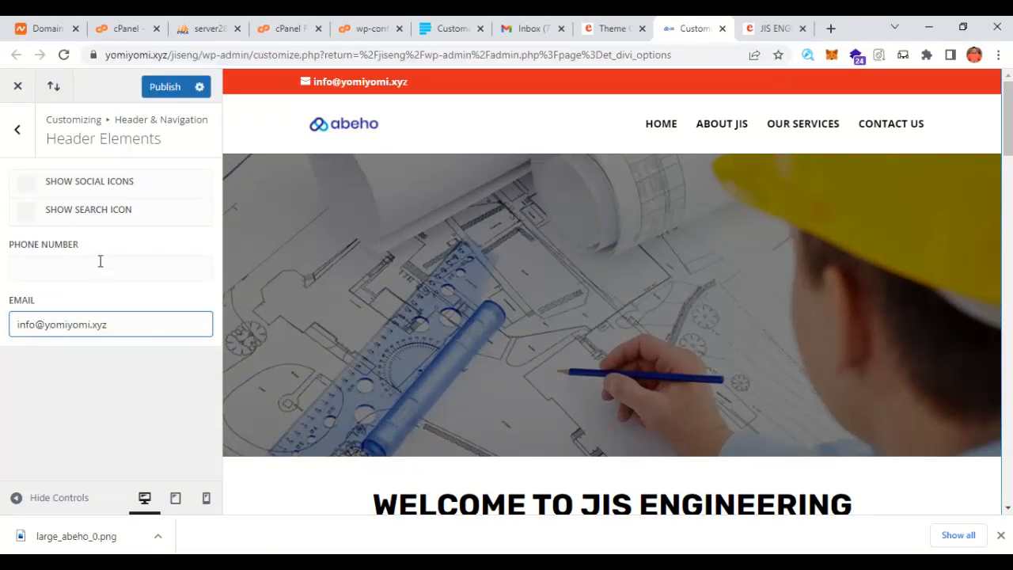
- Enter the new phone number in the header and publish the contact changes
{"action": "left_click", "coordinate": [63, 274]}
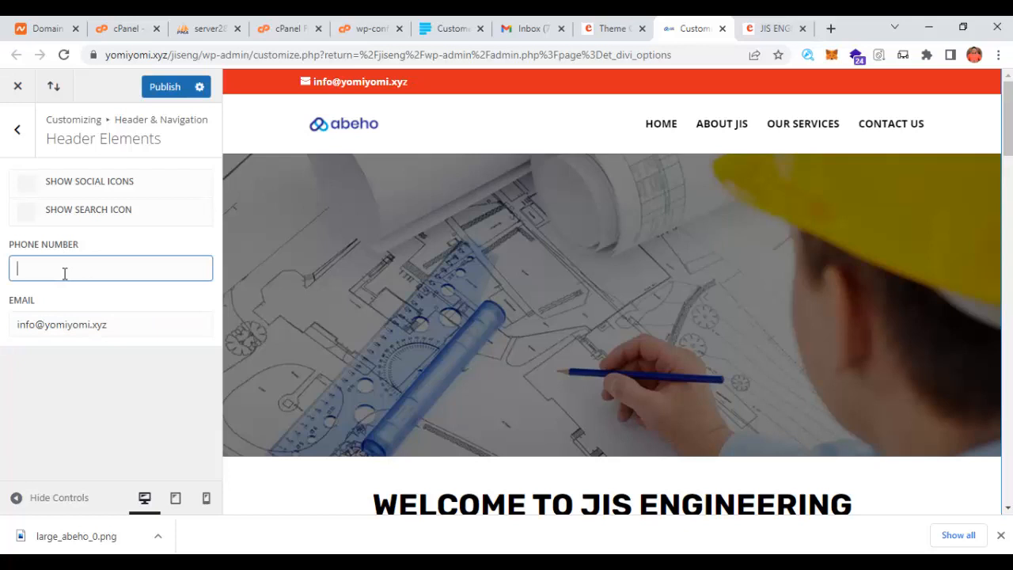
{"action": "type", "text": "+1"}
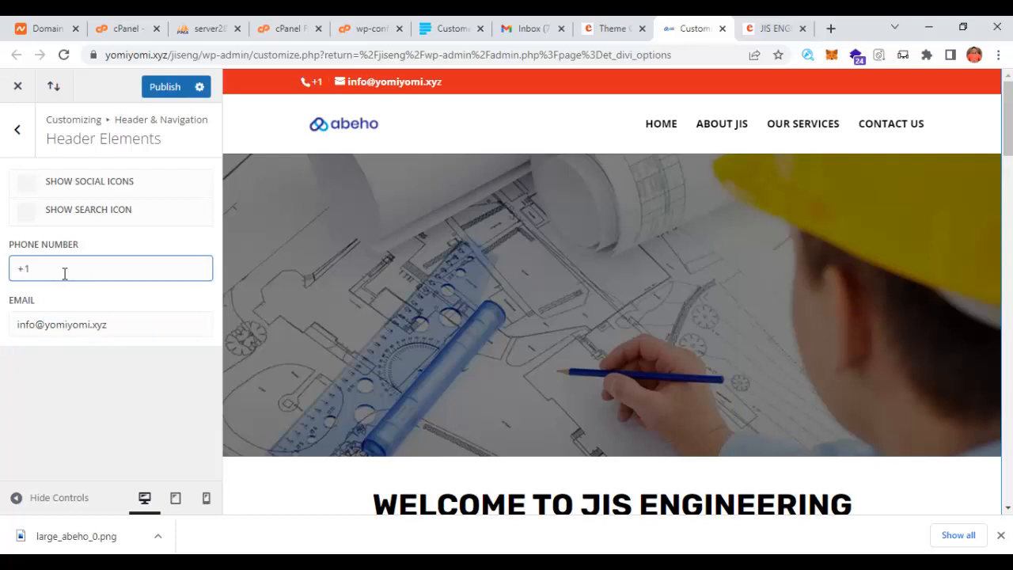
{"action": "type", "text": "7890"}
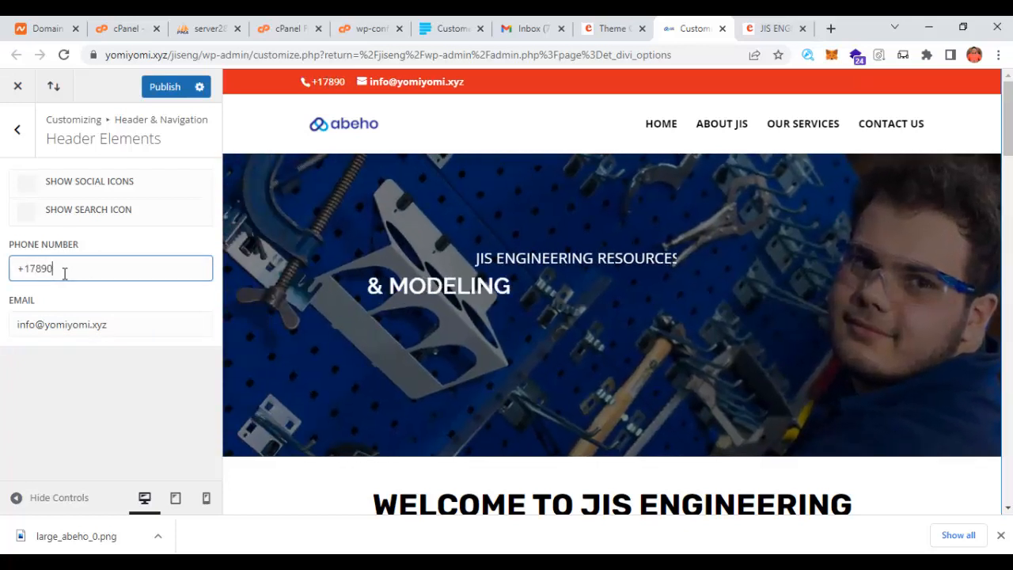
{"action": "type", "text": "876543"}
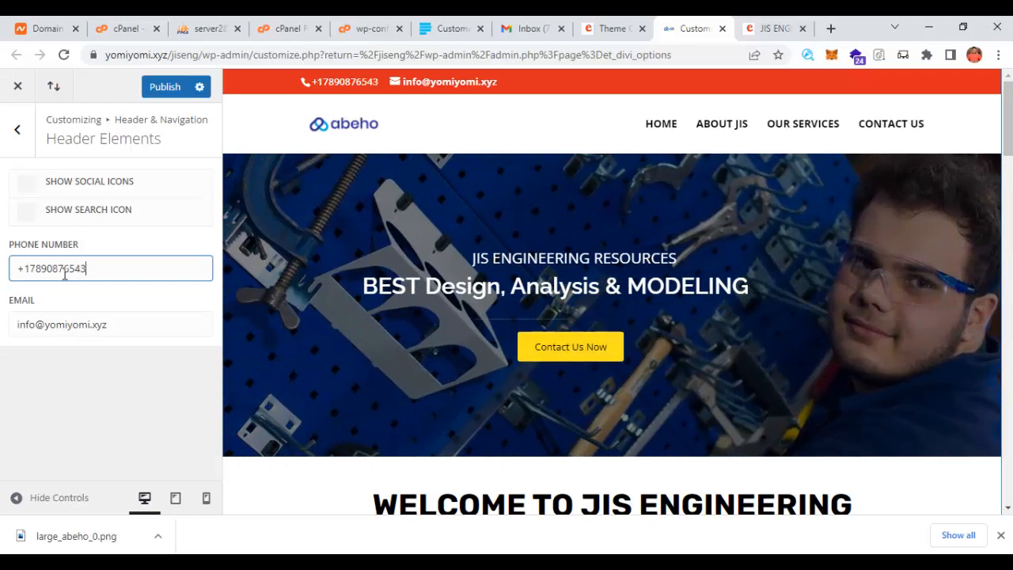
{"action": "left_click", "coordinate": [163, 88]}
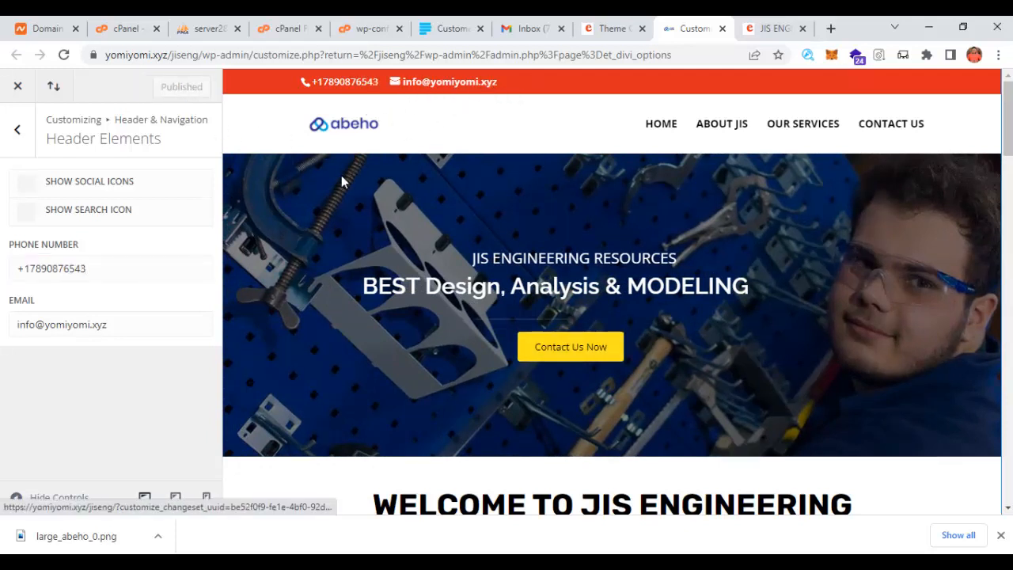
{"action": "left_click", "coordinate": [17, 129]}
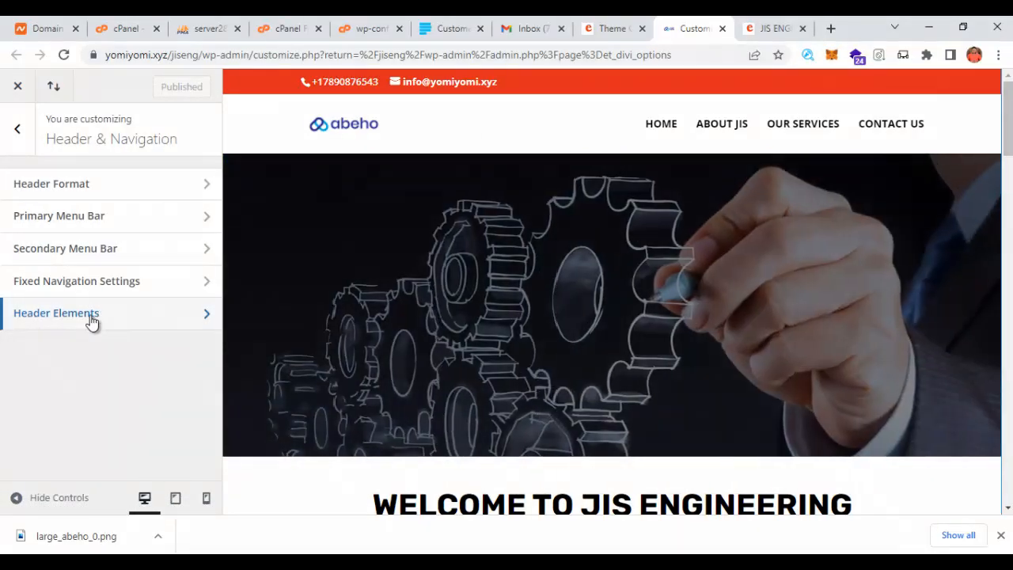
- Turn on Show Search Icon and Show Social Icons in Header Elements and publish
{"action": "left_click", "coordinate": [71, 320]}
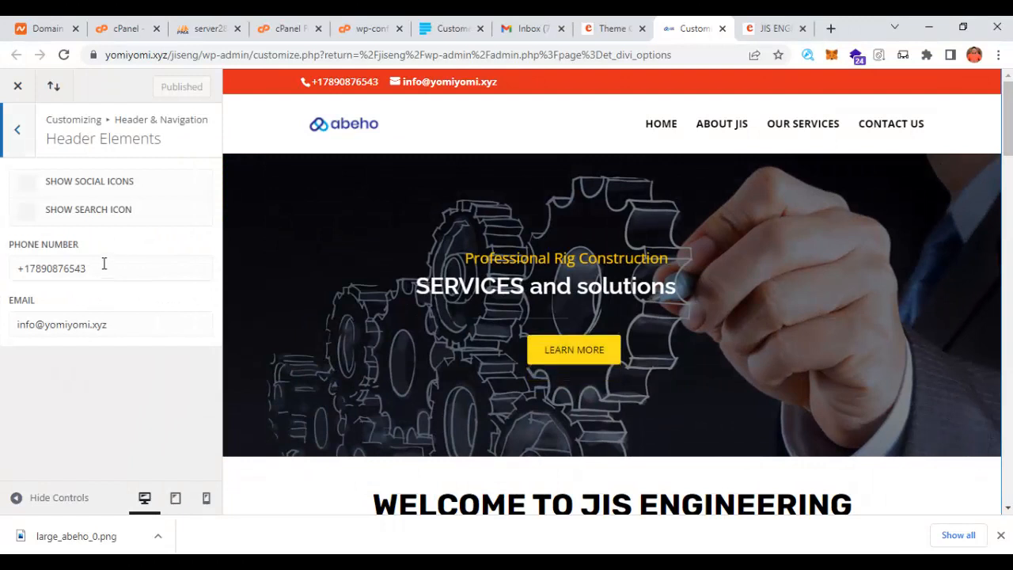
{"action": "left_click_drag", "start_coordinate": [102, 267], "coordinate": [3, 284]}
{"action": "left_click", "coordinate": [115, 329]}
{"action": "left_click_drag", "start_coordinate": [116, 329], "coordinate": [34, 325]}
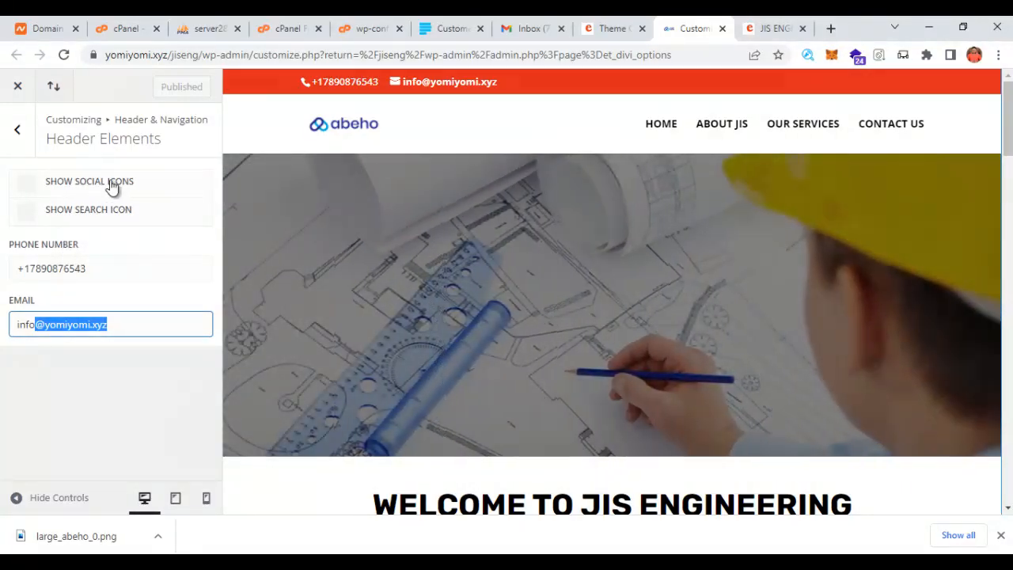
{"action": "left_click", "coordinate": [27, 211]}
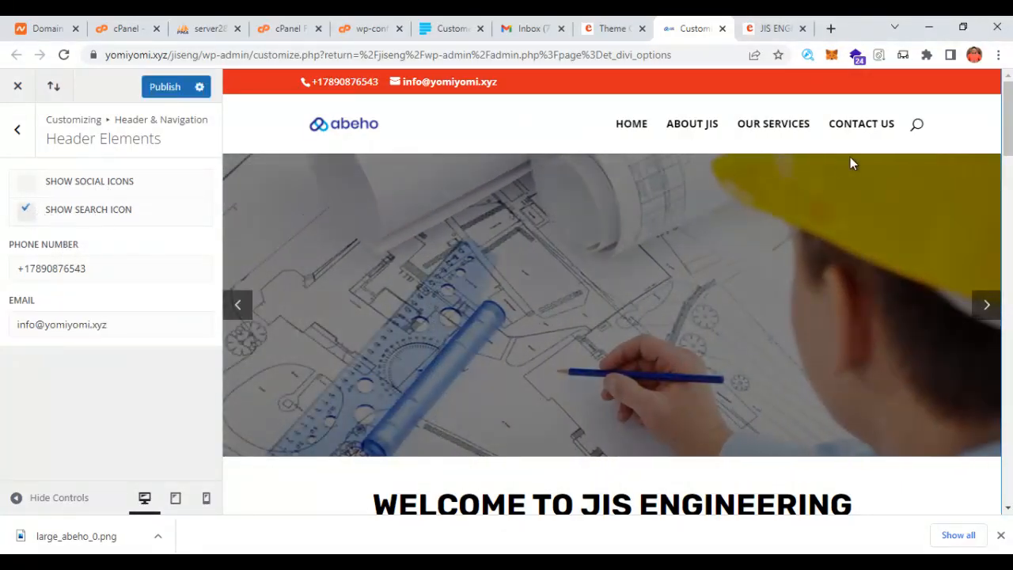
{"action": "left_click", "coordinate": [24, 184]}
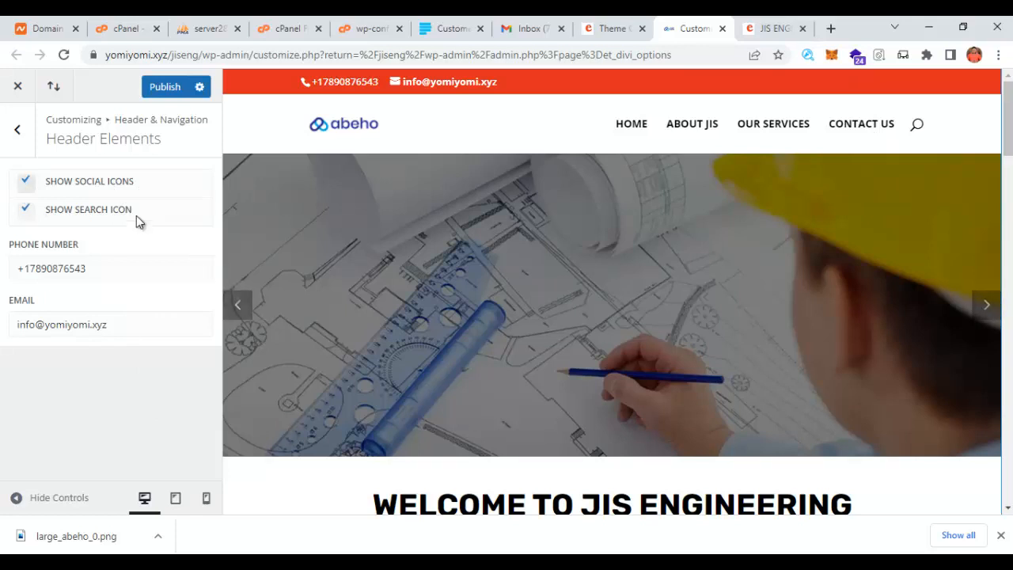
{"action": "left_click", "coordinate": [170, 99]}
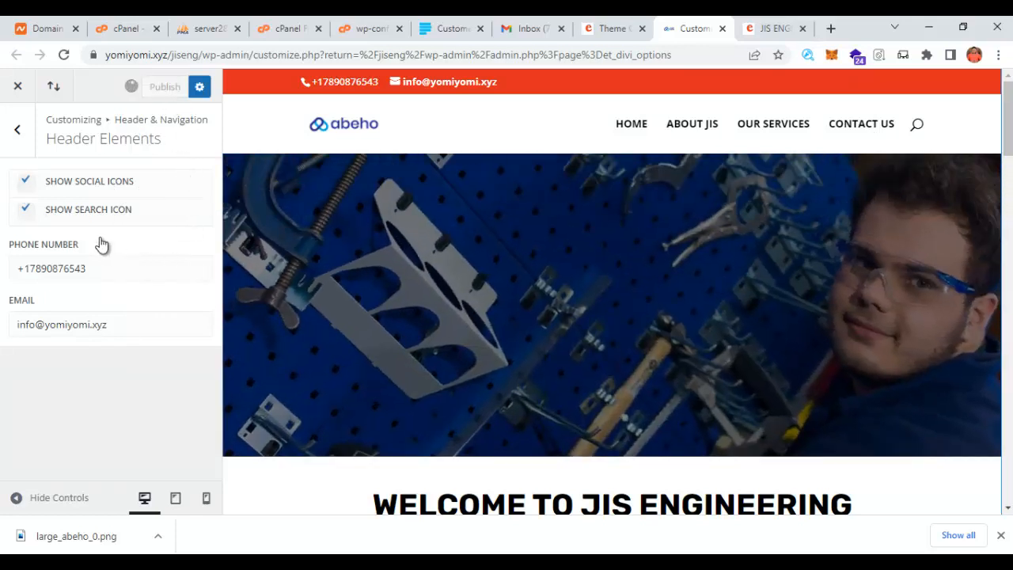
{"action": "left_click", "coordinate": [18, 129]}
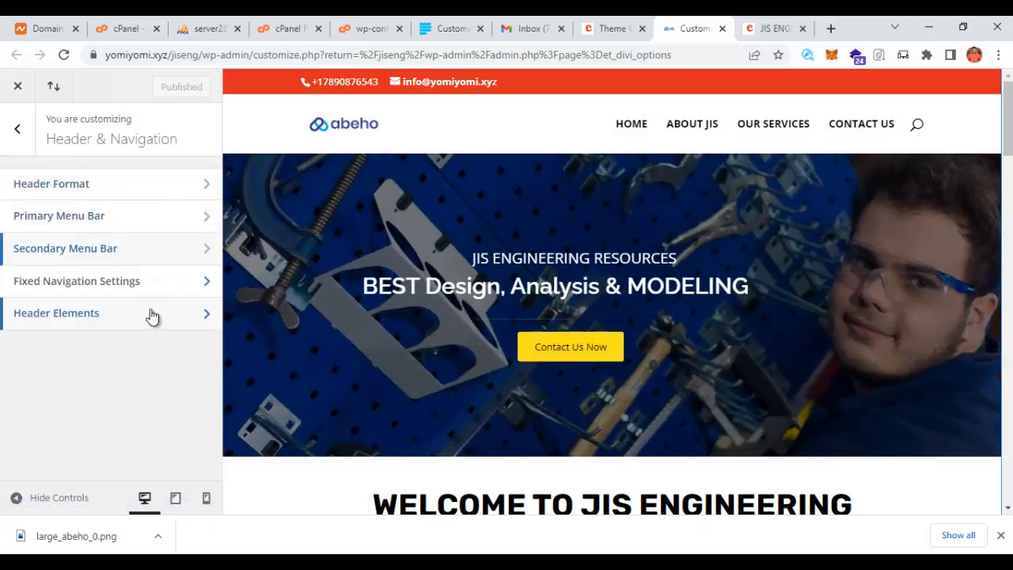
- Increase the logo's maximum height in Primary Menu Bar settings and publish the change
{"action": "left_click", "coordinate": [66, 222]}
{"action": "scroll", "coordinate": [116, 288], "scroll_direction": "down", "scroll_amount": 1}
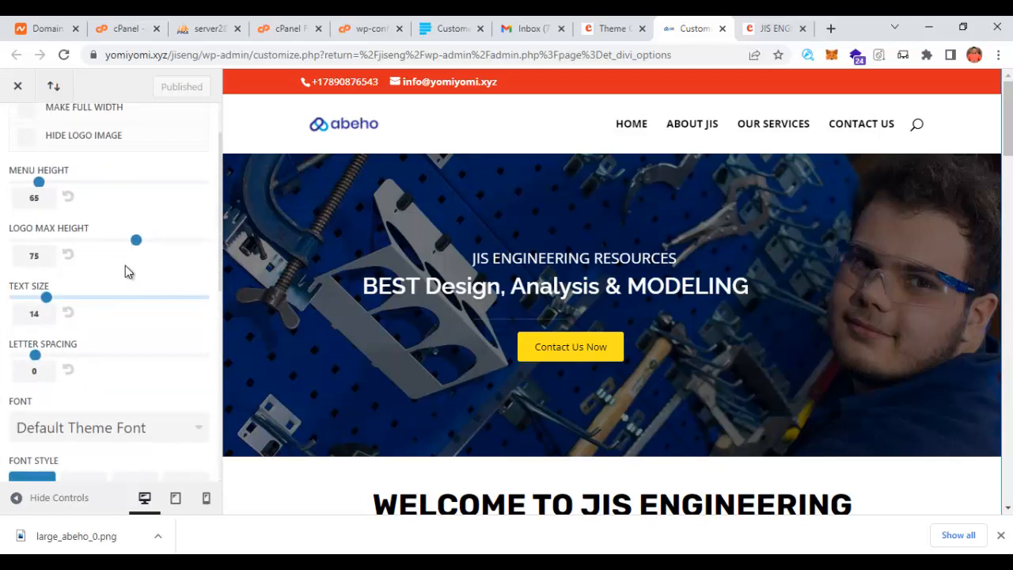
{"action": "left_click_drag", "start_coordinate": [132, 246], "coordinate": [171, 249]}
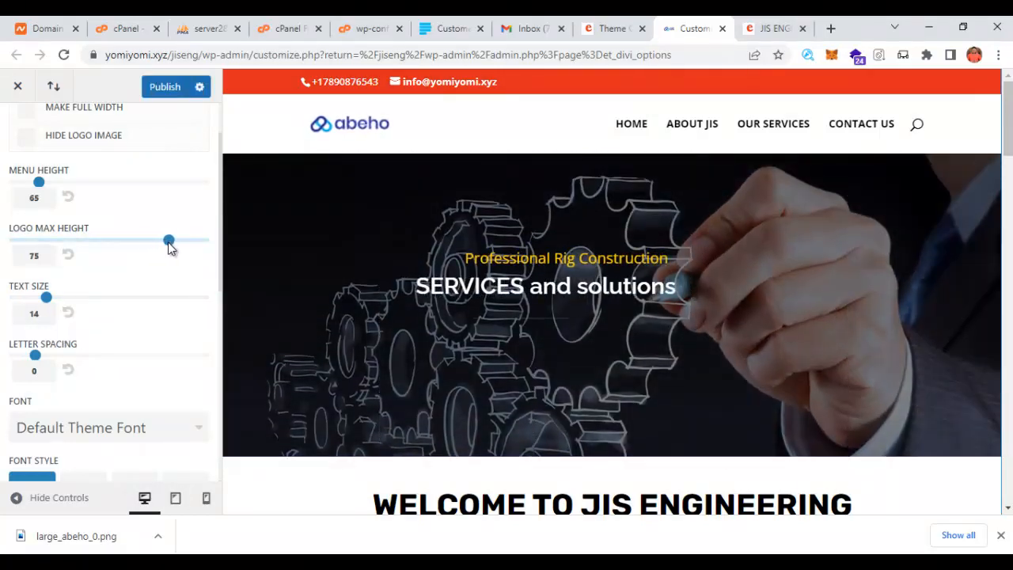
{"action": "scroll", "coordinate": [143, 285], "scroll_direction": "down", "scroll_amount": 4}
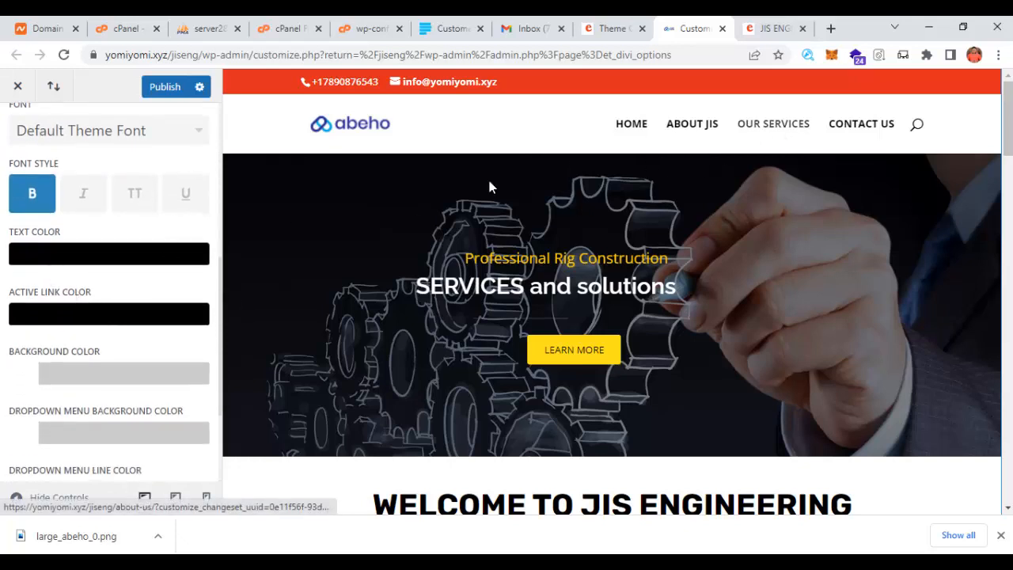
{"action": "scroll", "coordinate": [127, 344], "scroll_direction": "down", "scroll_amount": 2}
{"action": "scroll", "coordinate": [119, 355], "scroll_direction": "up", "scroll_amount": 6}
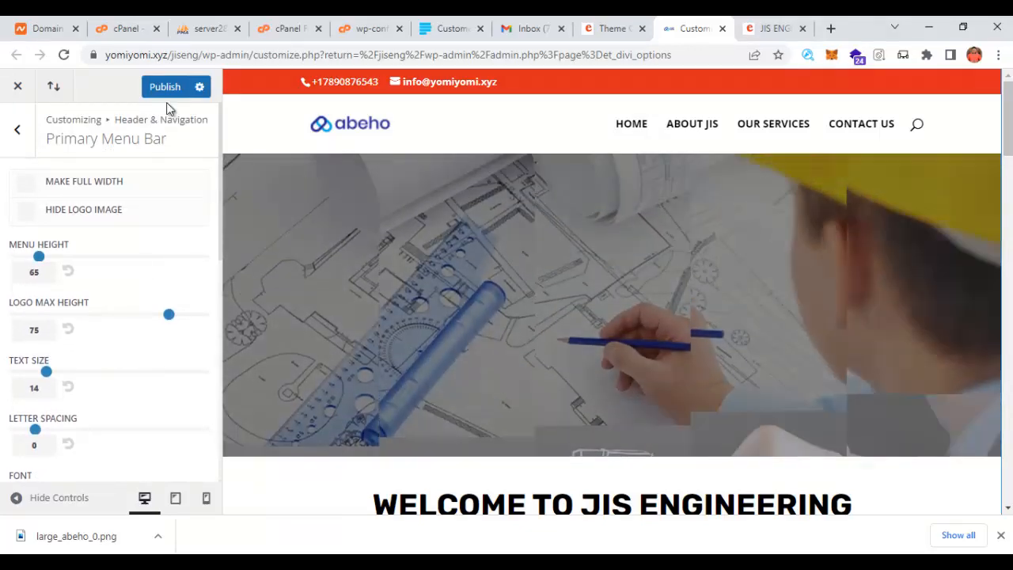
{"action": "left_click", "coordinate": [164, 89]}
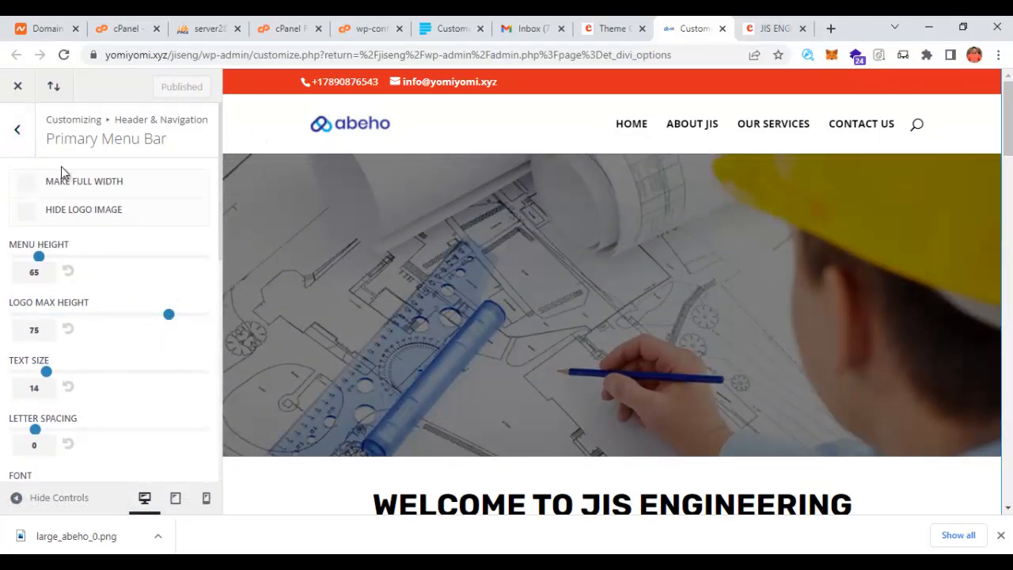
{"action": "scroll", "coordinate": [929, 262], "scroll_direction": "down", "scroll_amount": 3}
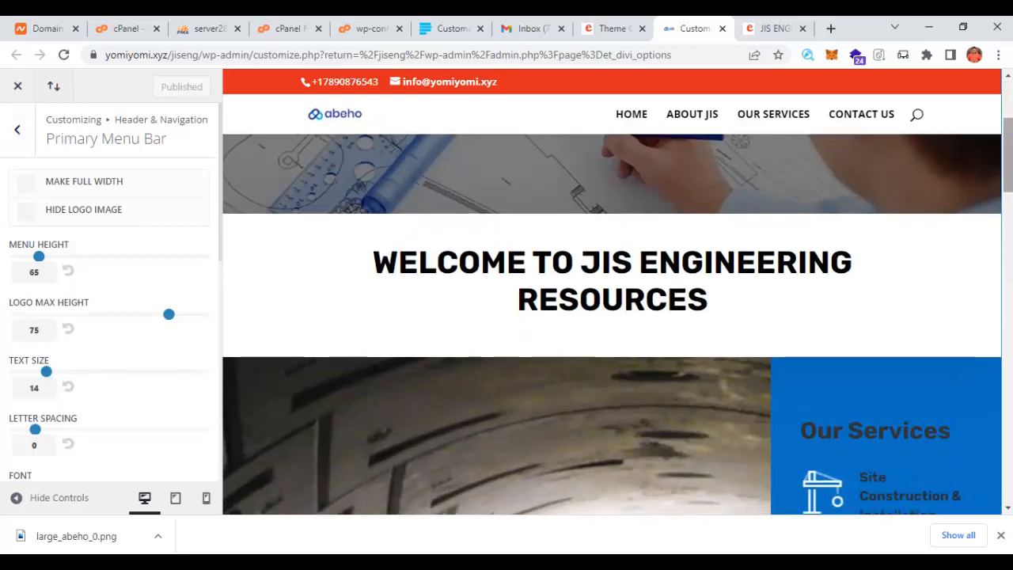
{"action": "scroll", "coordinate": [611, 324], "scroll_direction": "down", "scroll_amount": 10}
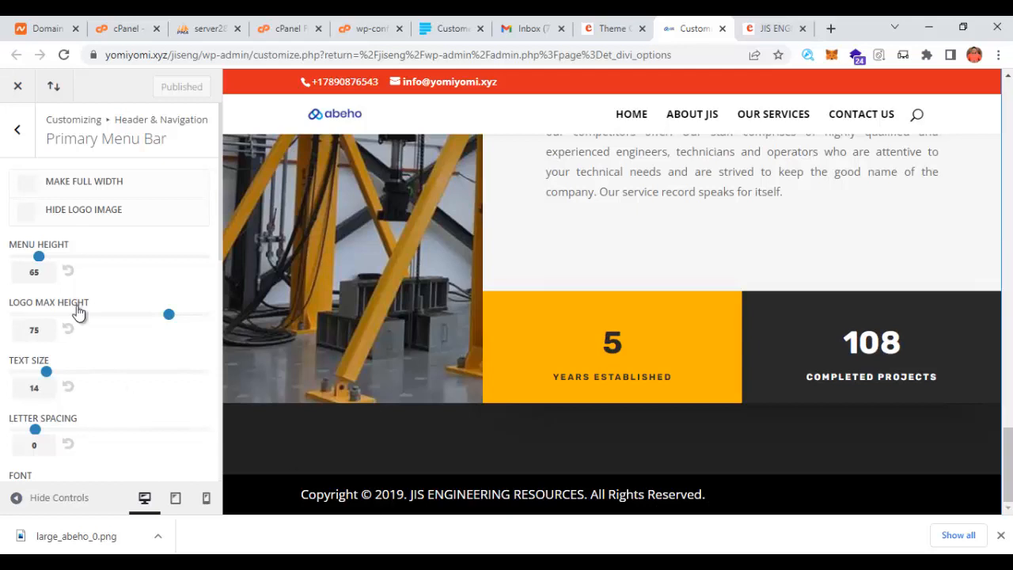
{"action": "left_click", "coordinate": [10, 136]}
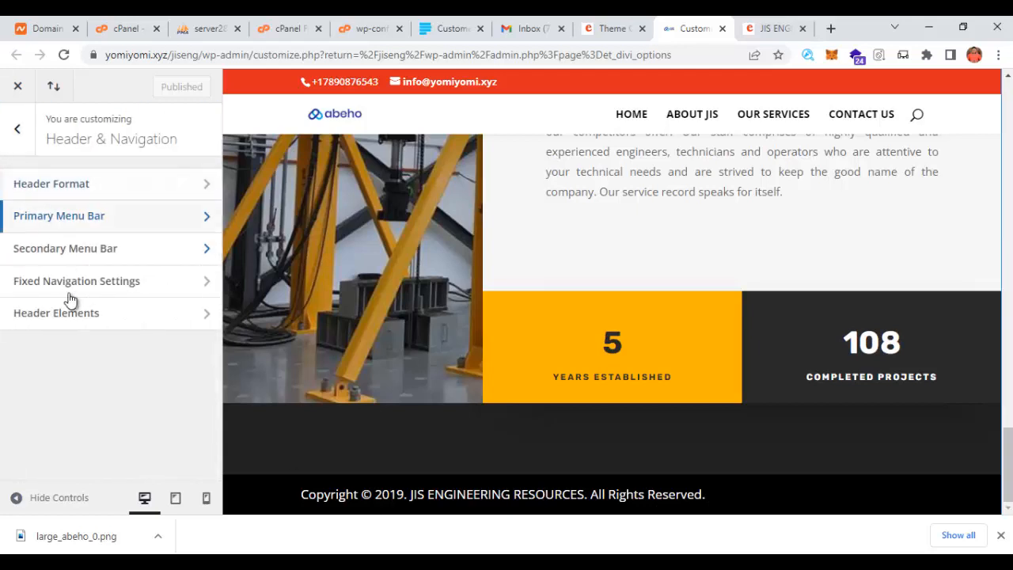
- Change the year in Footer > Bottom Bar credits from 2019 to 2022
{"action": "left_click", "coordinate": [18, 128]}
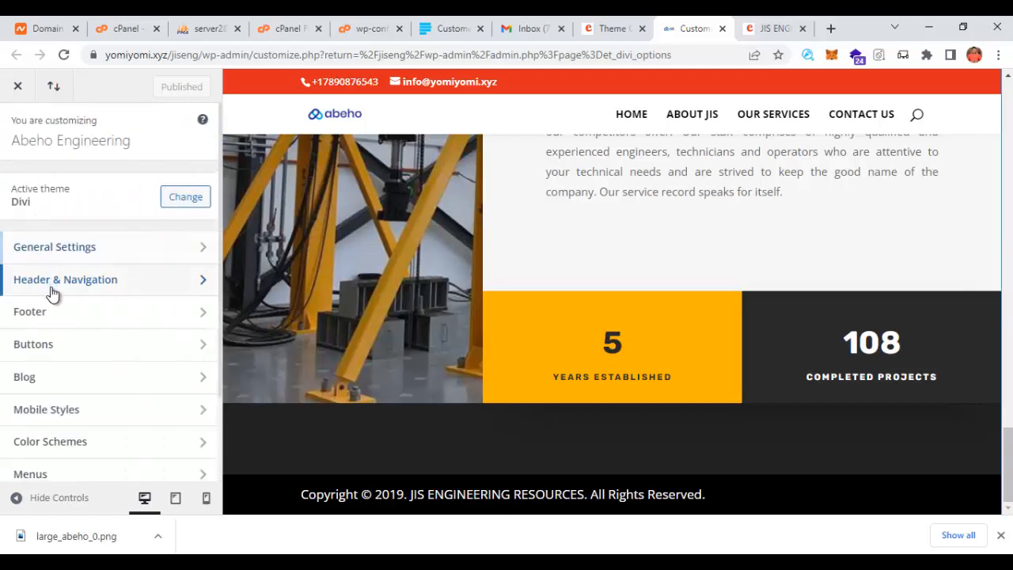
{"action": "left_click", "coordinate": [56, 316]}
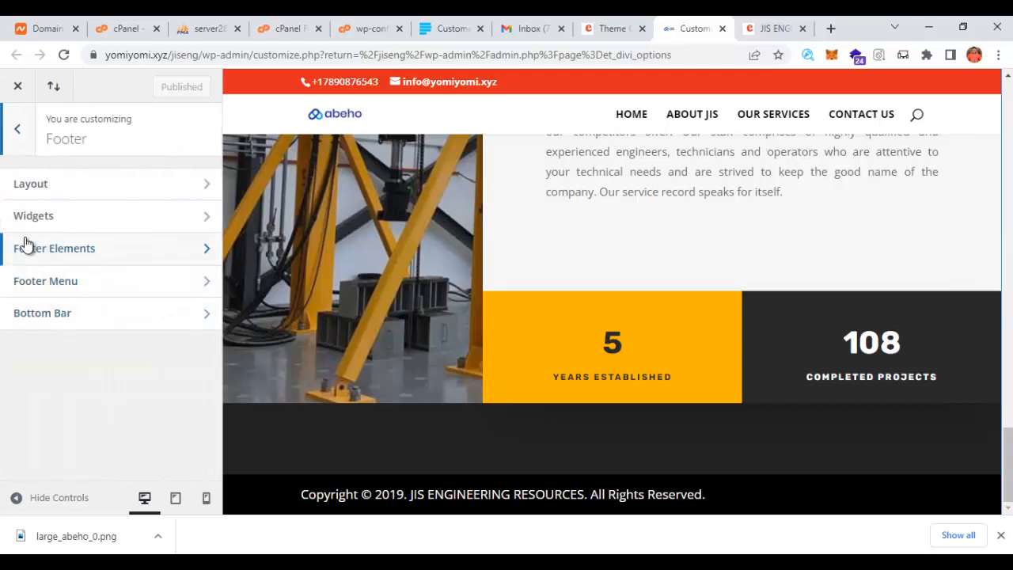
{"action": "left_click", "coordinate": [55, 317]}
{"action": "scroll", "coordinate": [44, 337], "scroll_direction": "down", "scroll_amount": 3}
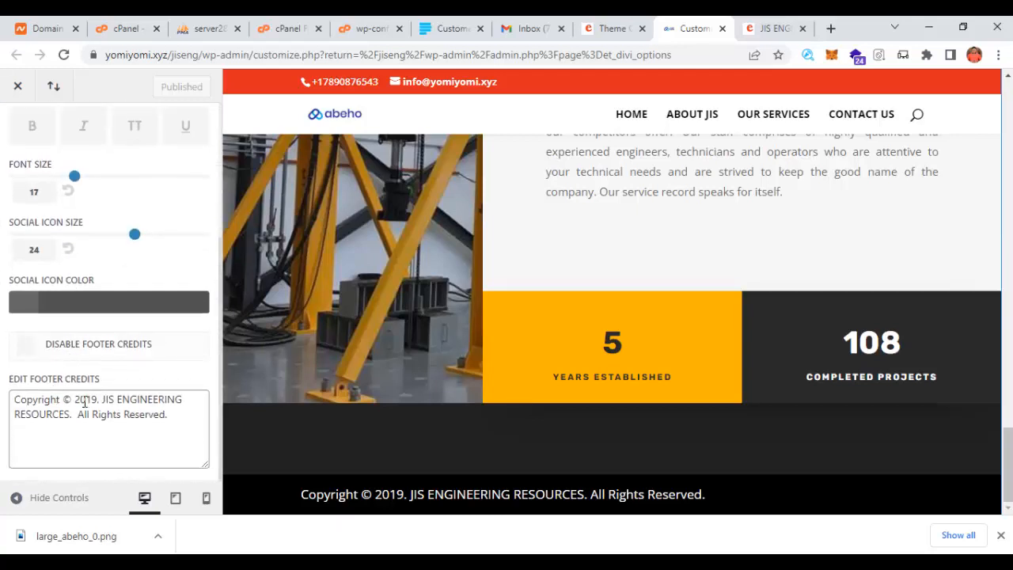
{"action": "left_click", "coordinate": [99, 399]}
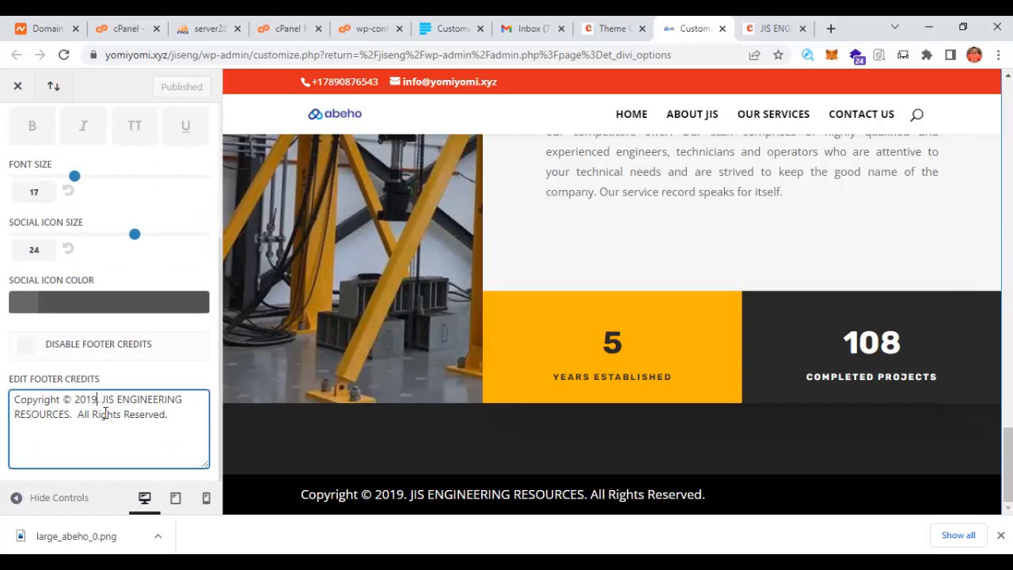
{"action": "key", "text": "BackSpace"}
{"action": "key", "text": "BackSpace"}
{"action": "type", "text": "22"}
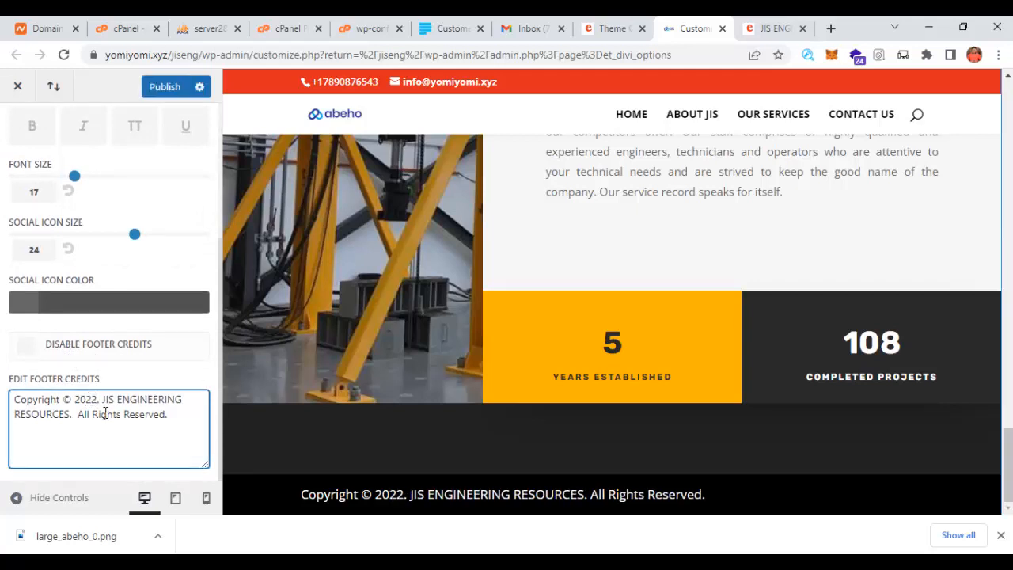
- Replace JIS with ABEHO in the footer credits and publish them
{"action": "left_click_drag", "start_coordinate": [103, 399], "coordinate": [172, 398]}
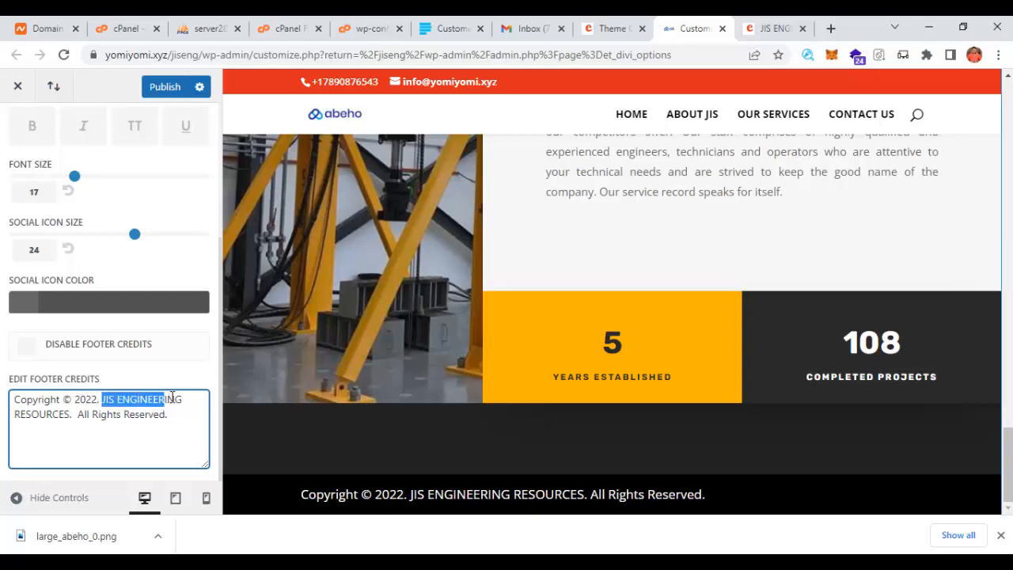
{"action": "left_click", "coordinate": [109, 400]}
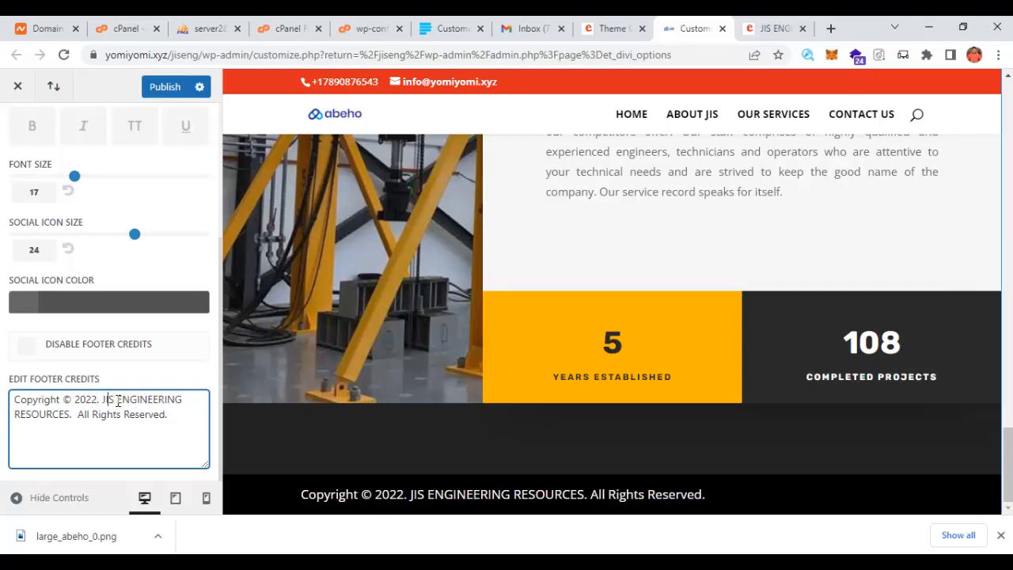
{"action": "key", "text": "BackSpace"}
{"action": "key", "text": "BackSpace"}
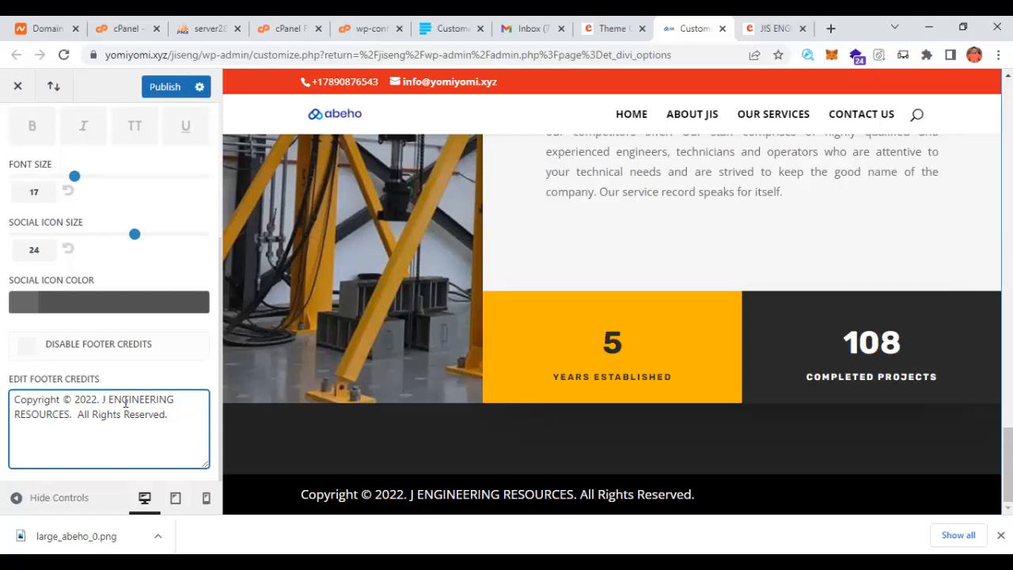
{"action": "key", "text": "BackSpace"}
{"action": "type", "text": "AB"}
{"action": "type", "text": "EHO"}
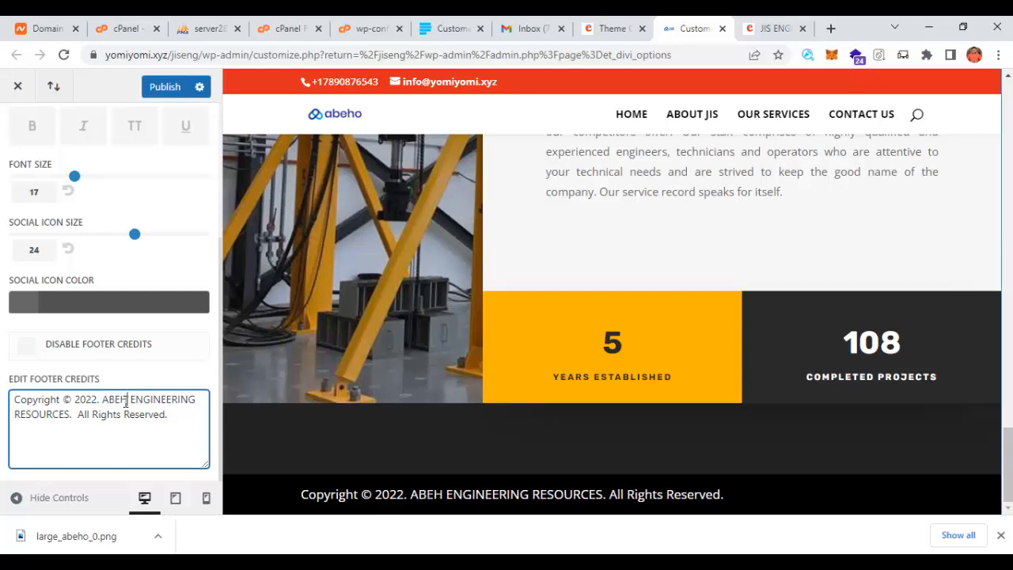
{"action": "left_click", "coordinate": [165, 88]}
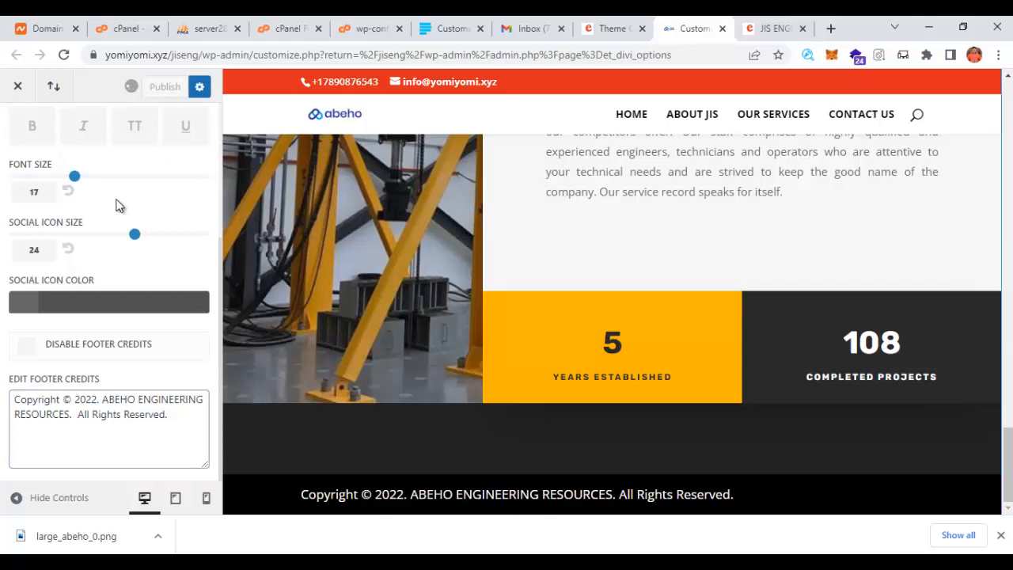
{"action": "scroll", "coordinate": [47, 190], "scroll_direction": "up", "scroll_amount": 2}
{"action": "scroll", "coordinate": [36, 164], "scroll_direction": "up", "scroll_amount": 1}
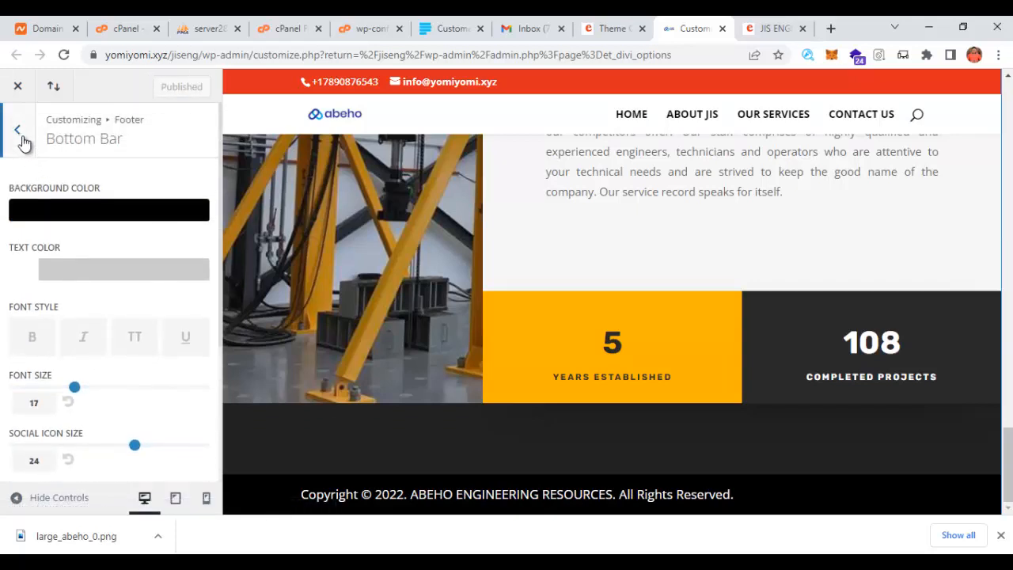
{"action": "left_click", "coordinate": [17, 129]}
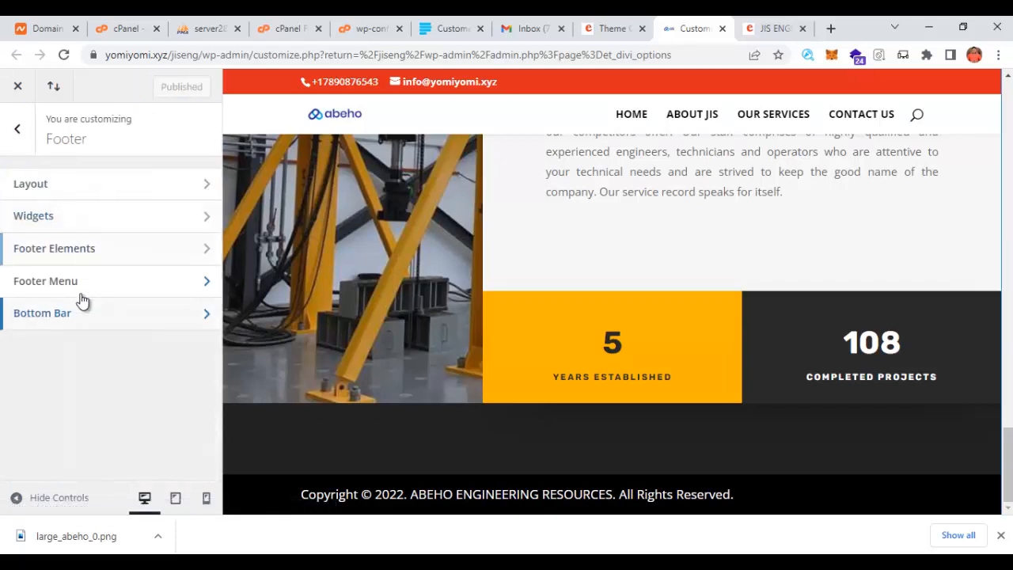
{"action": "left_click", "coordinate": [19, 130]}
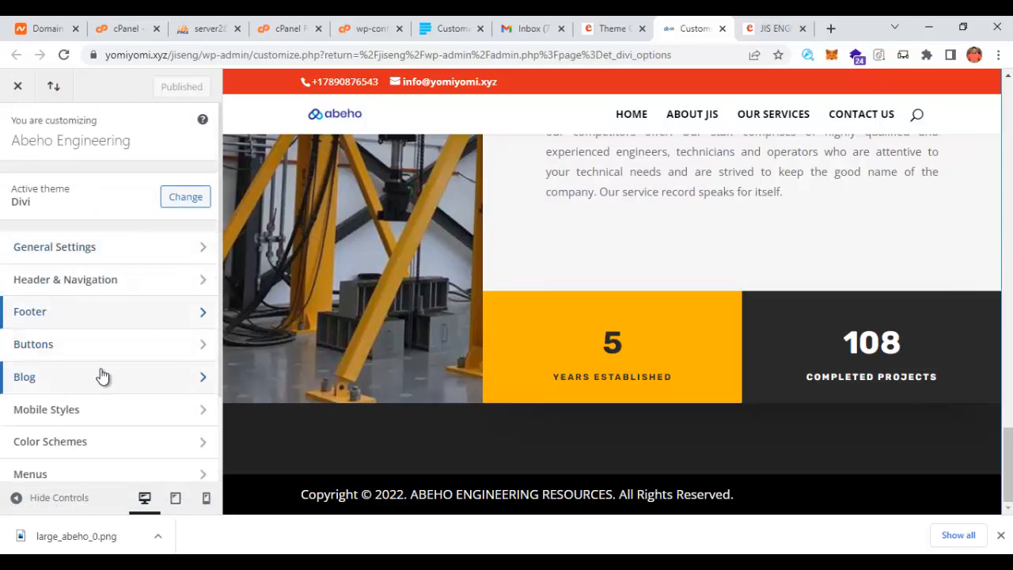
- Preview the tablet and phone layouts under Mobile Styles and Mobile Menu
{"action": "left_click", "coordinate": [73, 415]}
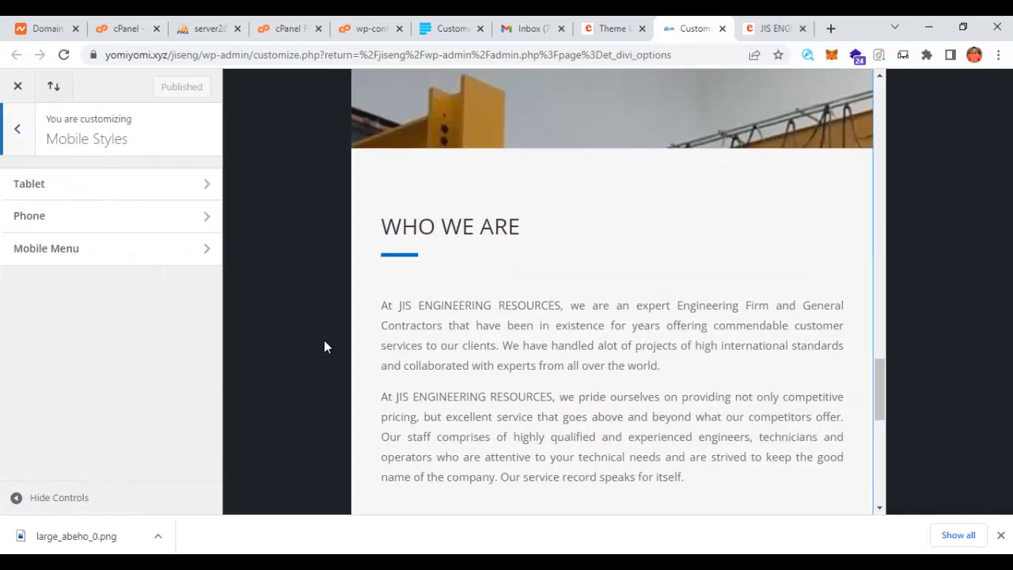
{"action": "scroll", "coordinate": [519, 308], "scroll_direction": "up", "scroll_amount": 15}
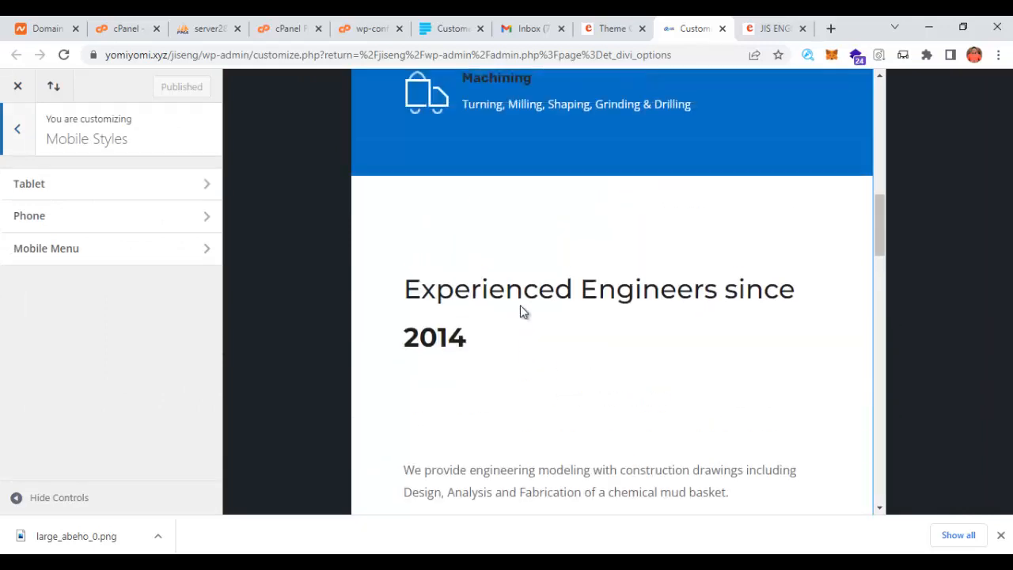
{"action": "scroll", "coordinate": [520, 305], "scroll_direction": "up", "scroll_amount": 10}
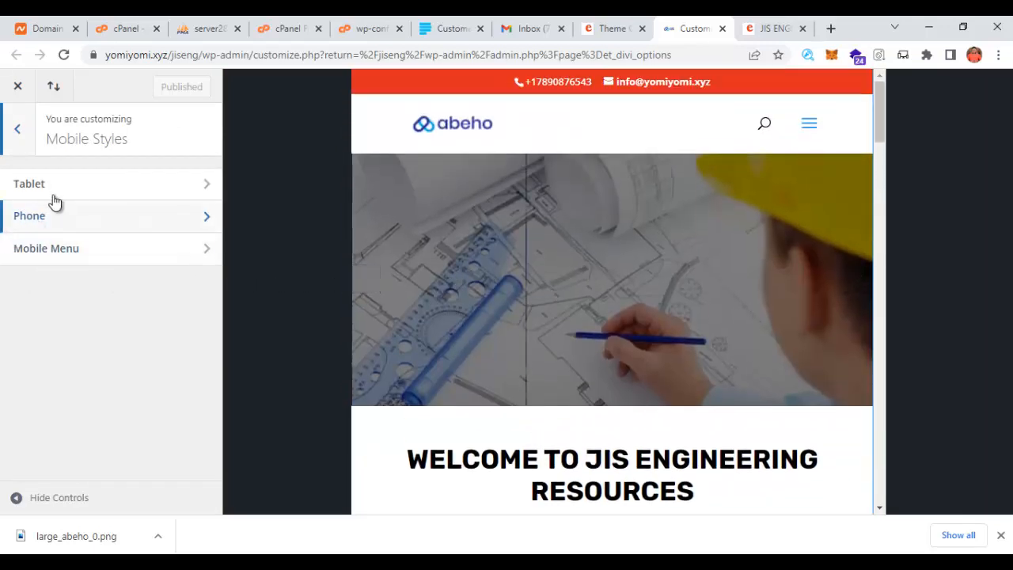
{"action": "left_click", "coordinate": [49, 251]}
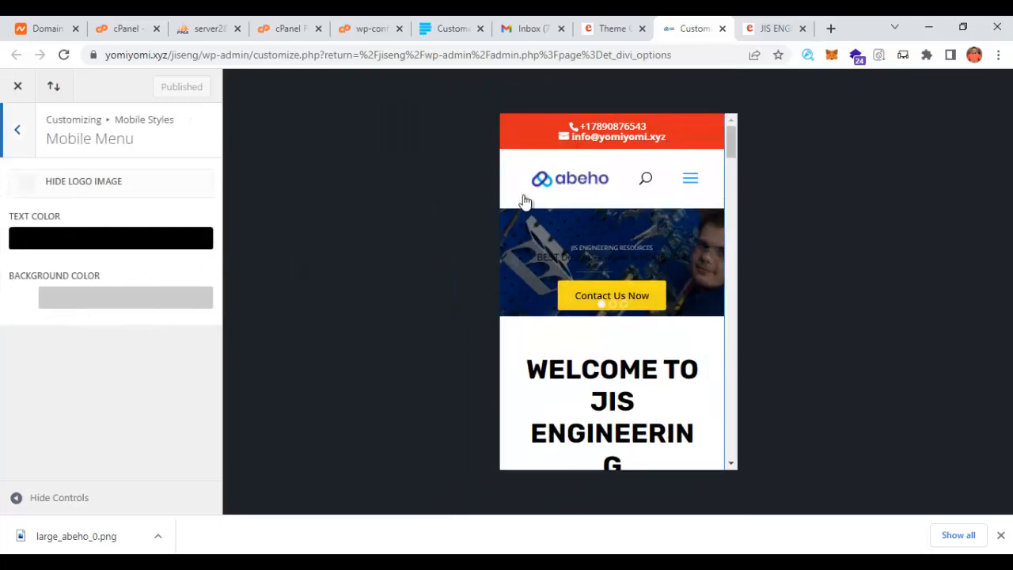
{"action": "left_click", "coordinate": [24, 130]}
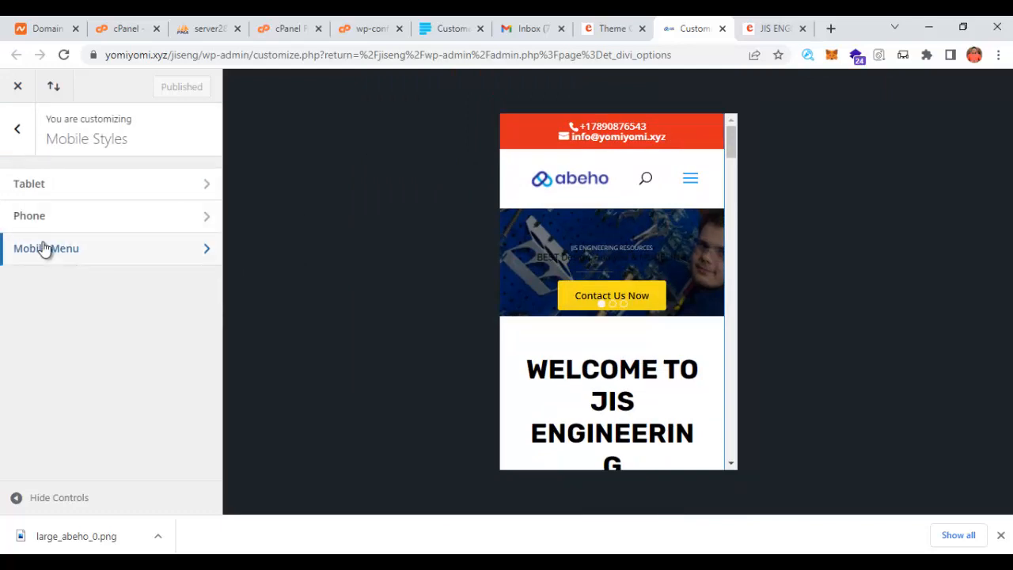
{"action": "left_click", "coordinate": [16, 129]}
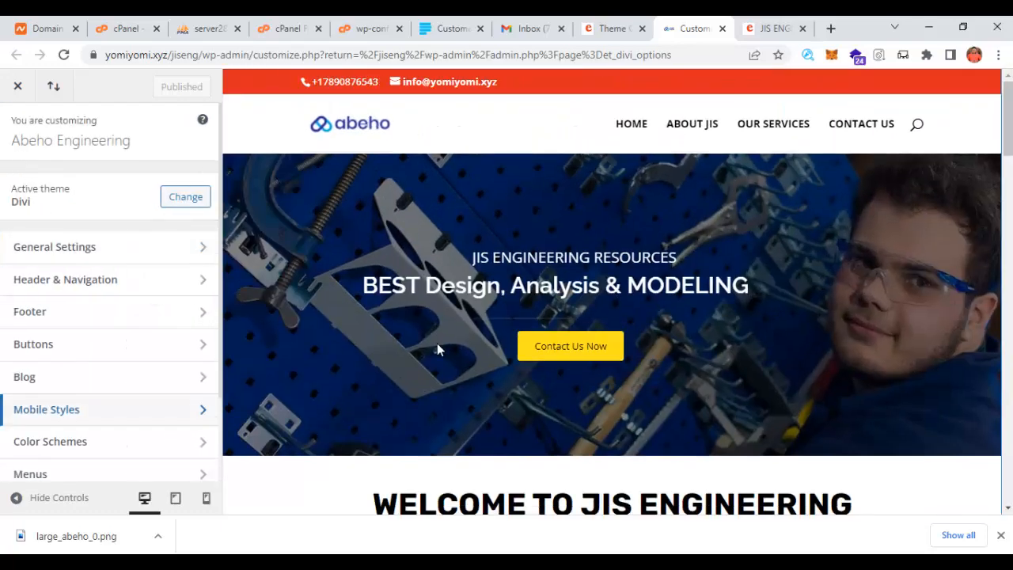
- Review the desktop preview and close the Customizer
{"action": "scroll", "coordinate": [430, 393], "scroll_direction": "down", "scroll_amount": 2}
{"action": "scroll", "coordinate": [423, 398], "scroll_direction": "up", "scroll_amount": 2}
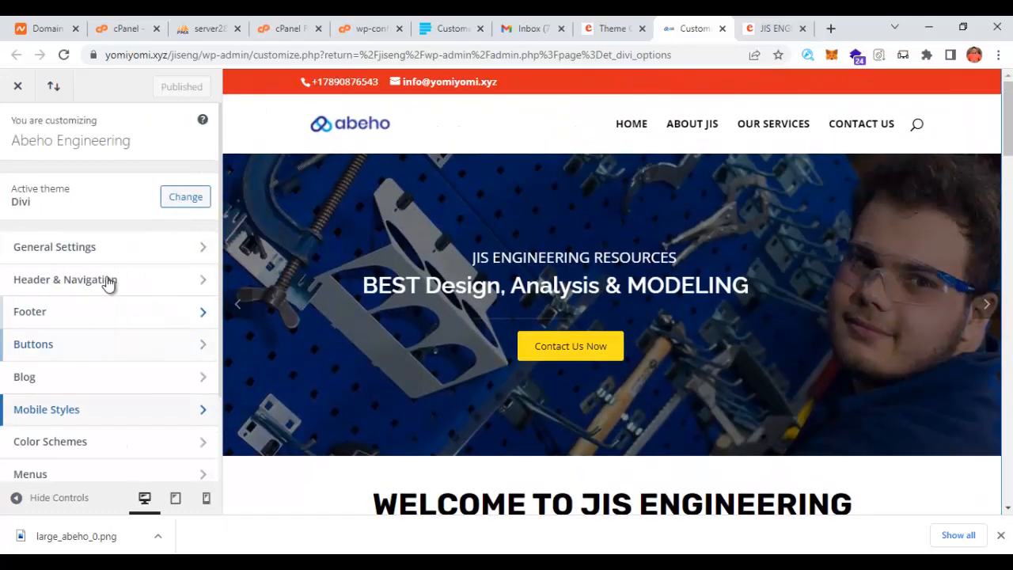
{"action": "scroll", "coordinate": [776, 460], "scroll_direction": "down", "scroll_amount": 4}
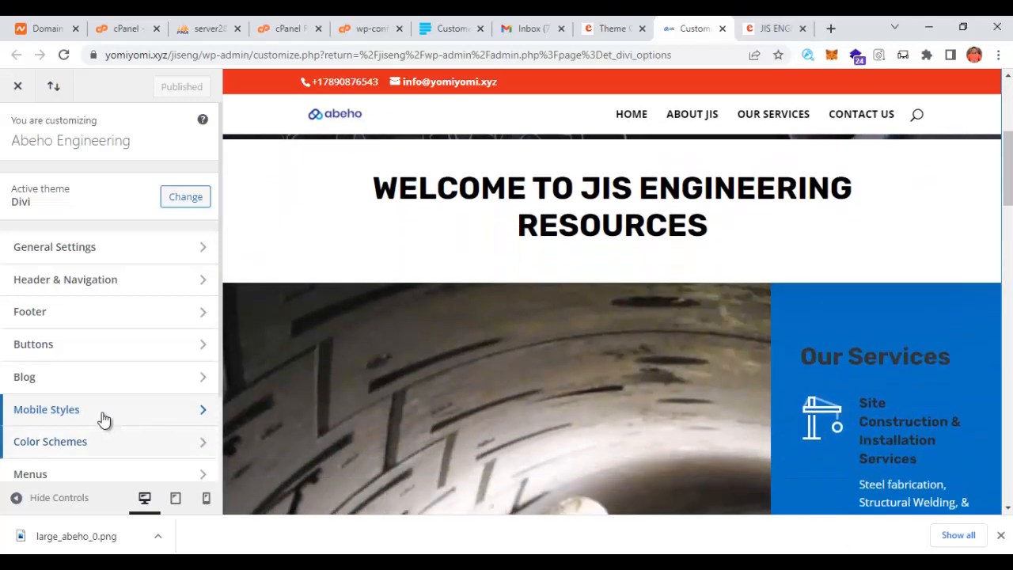
{"action": "scroll", "coordinate": [147, 411], "scroll_direction": "down", "scroll_amount": 2}
{"action": "scroll", "coordinate": [151, 411], "scroll_direction": "up", "scroll_amount": 2}
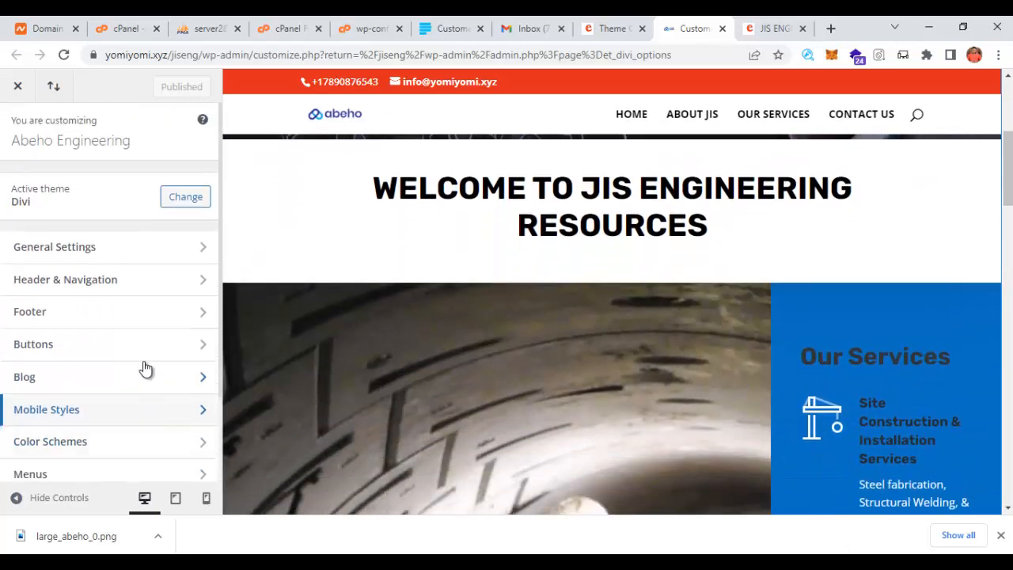
{"action": "scroll", "coordinate": [144, 395], "scroll_direction": "down", "scroll_amount": 2}
{"action": "scroll", "coordinate": [48, 412], "scroll_direction": "up", "scroll_amount": 1}
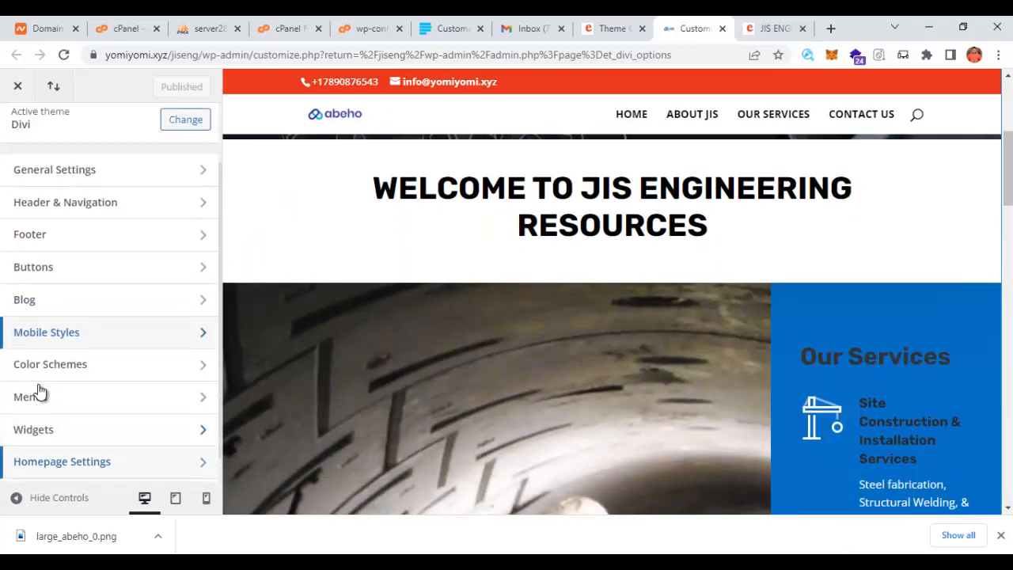
{"action": "scroll", "coordinate": [37, 392], "scroll_direction": "up", "scroll_amount": 1}
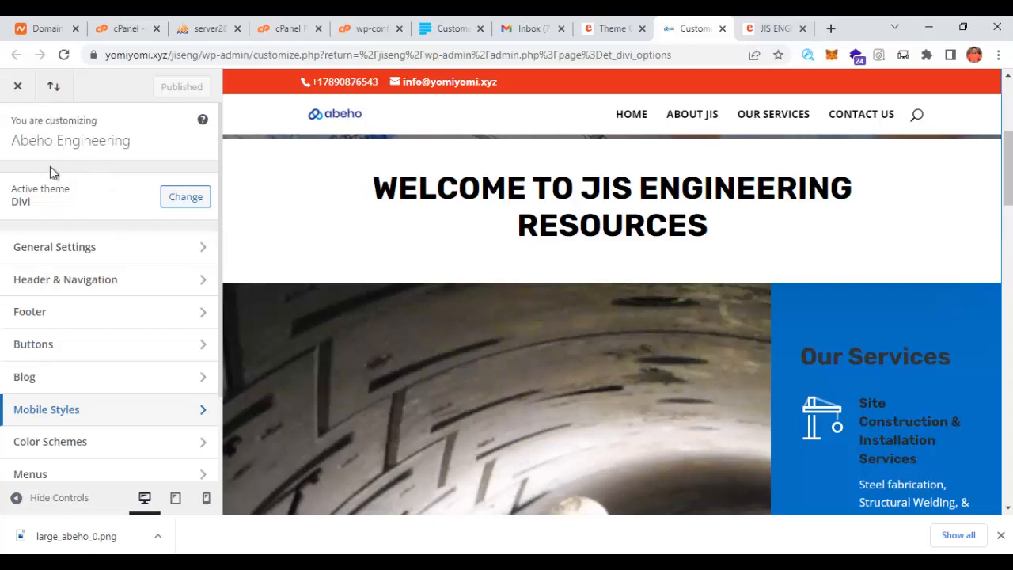
{"action": "left_click", "coordinate": [18, 85]}
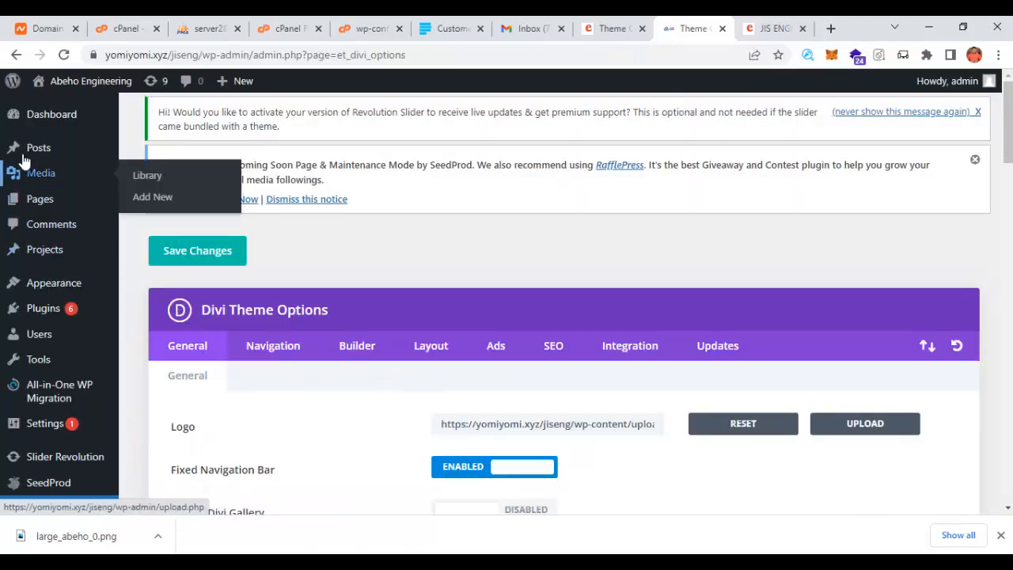
{"action": "mouse_move", "coordinate": [59, 79]}
{"action": "right_click", "coordinate": [49, 107]}
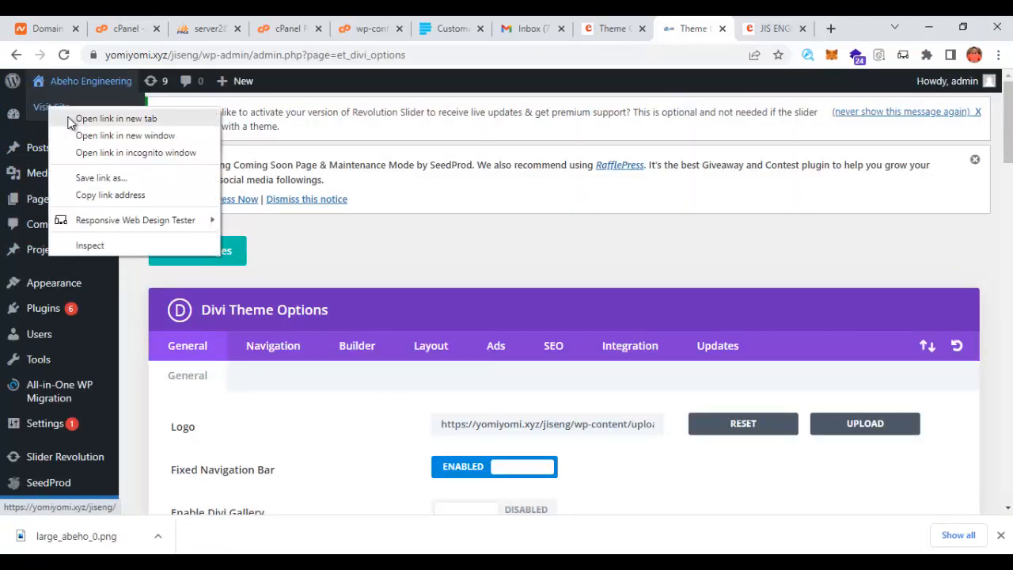
{"action": "left_click", "coordinate": [94, 118]}
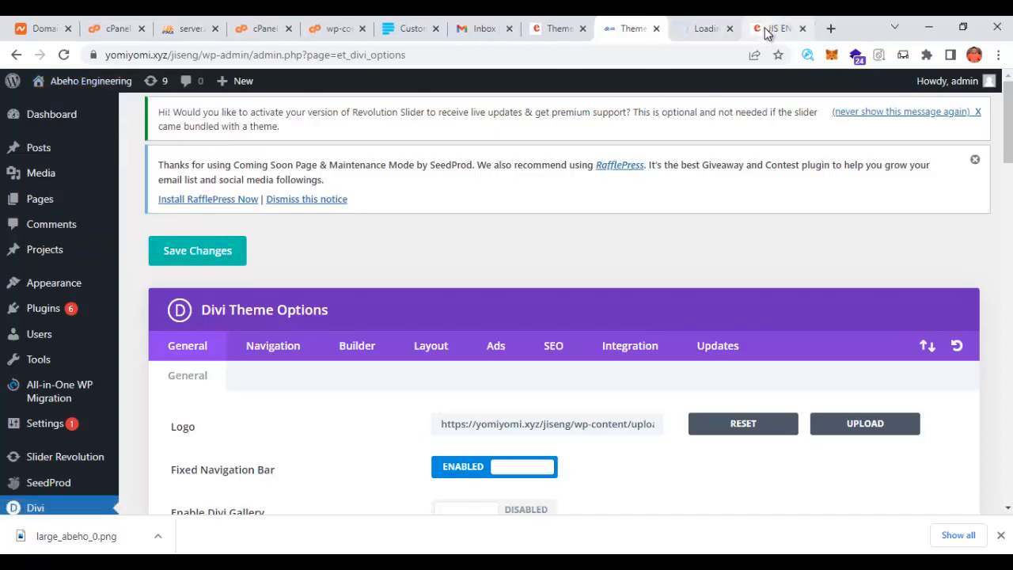
{"action": "left_click", "coordinate": [690, 33]}
{"action": "left_click", "coordinate": [774, 32]}
{"action": "left_click", "coordinate": [801, 30]}
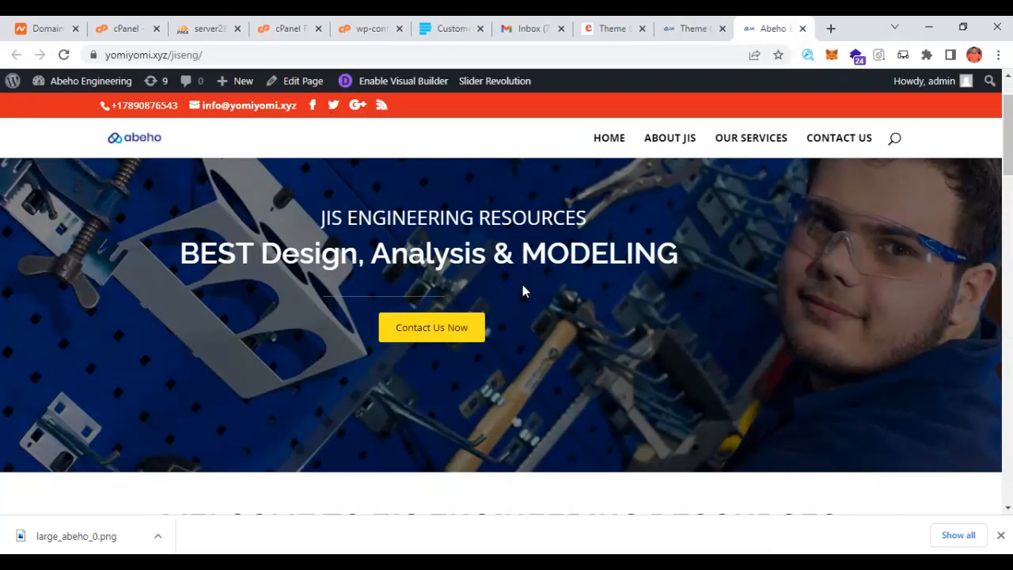
{"action": "scroll", "coordinate": [613, 353], "scroll_direction": "down", "scroll_amount": 3}
{"action": "scroll", "coordinate": [610, 350], "scroll_direction": "up", "scroll_amount": 3}
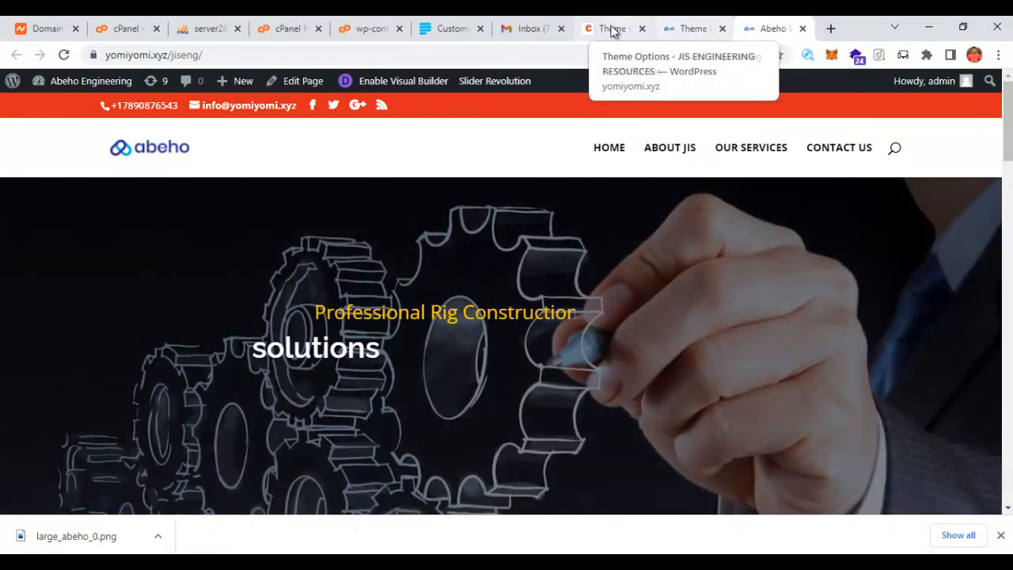
{"action": "left_click", "coordinate": [612, 31]}
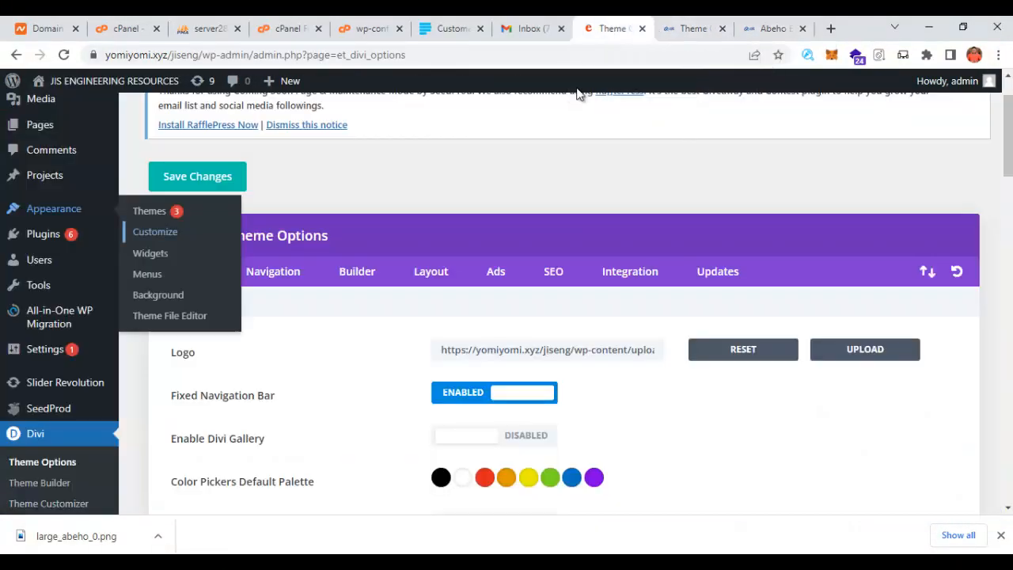
{"action": "scroll", "coordinate": [434, 416], "scroll_direction": "down", "scroll_amount": 1}
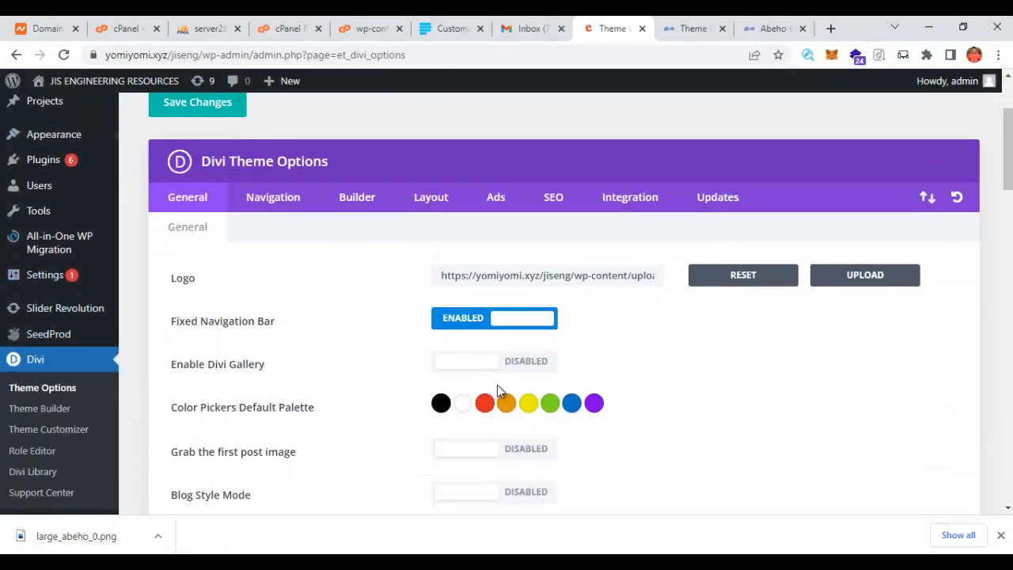
{"action": "scroll", "coordinate": [497, 385], "scroll_direction": "up", "scroll_amount": 1}
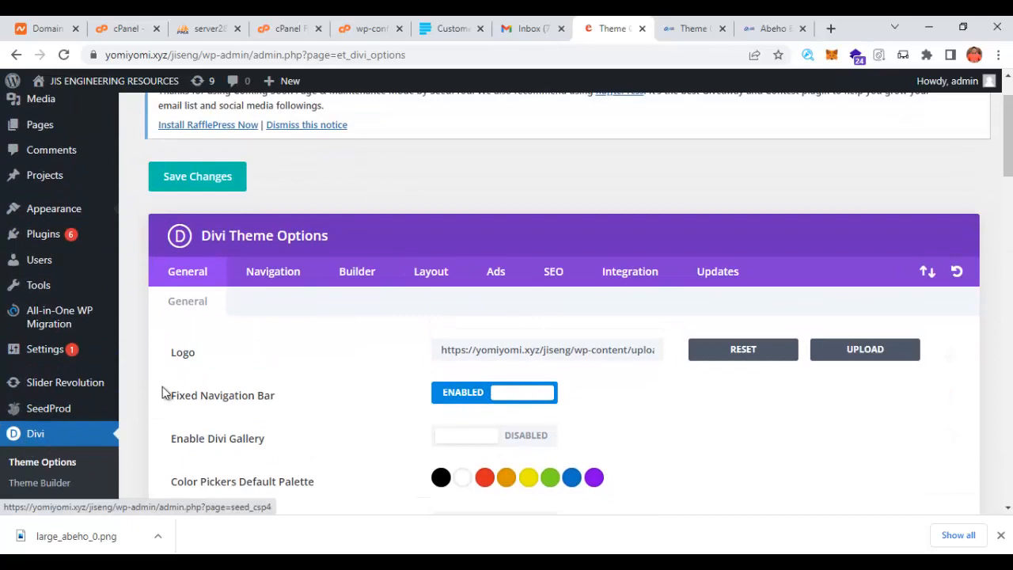
{"action": "scroll", "coordinate": [333, 380], "scroll_direction": "down", "scroll_amount": 8}
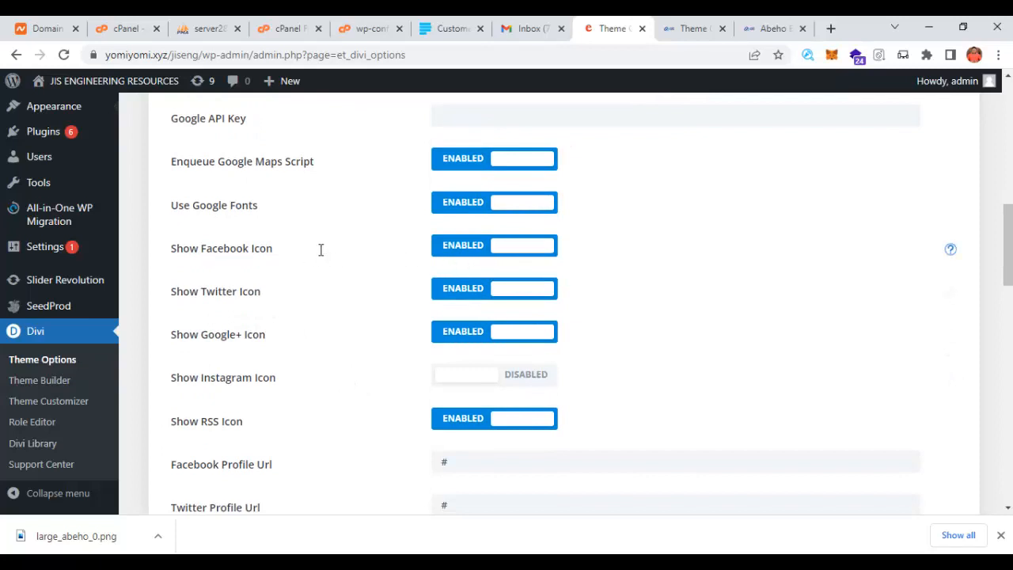
{"action": "left_click", "coordinate": [520, 251]}
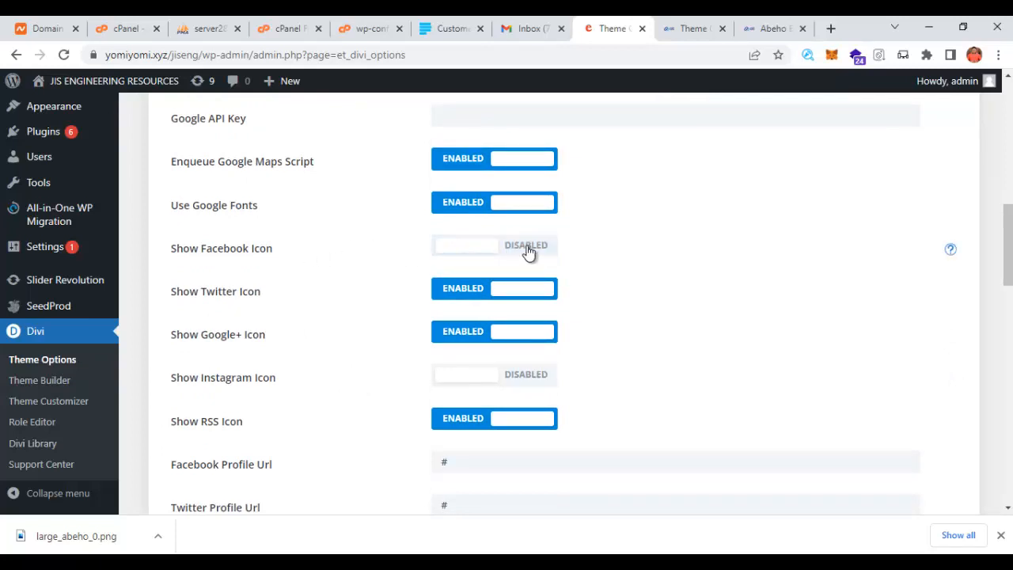
{"action": "left_click", "coordinate": [474, 250]}
{"action": "scroll", "coordinate": [520, 278], "scroll_direction": "down", "scroll_amount": 2}
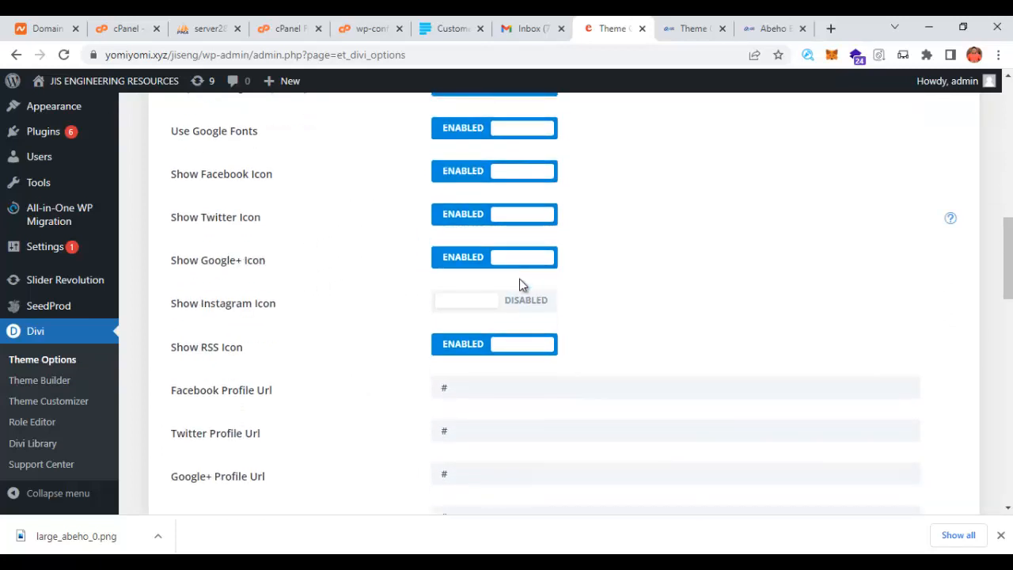
{"action": "left_click_drag", "start_coordinate": [457, 314], "coordinate": [410, 325]}
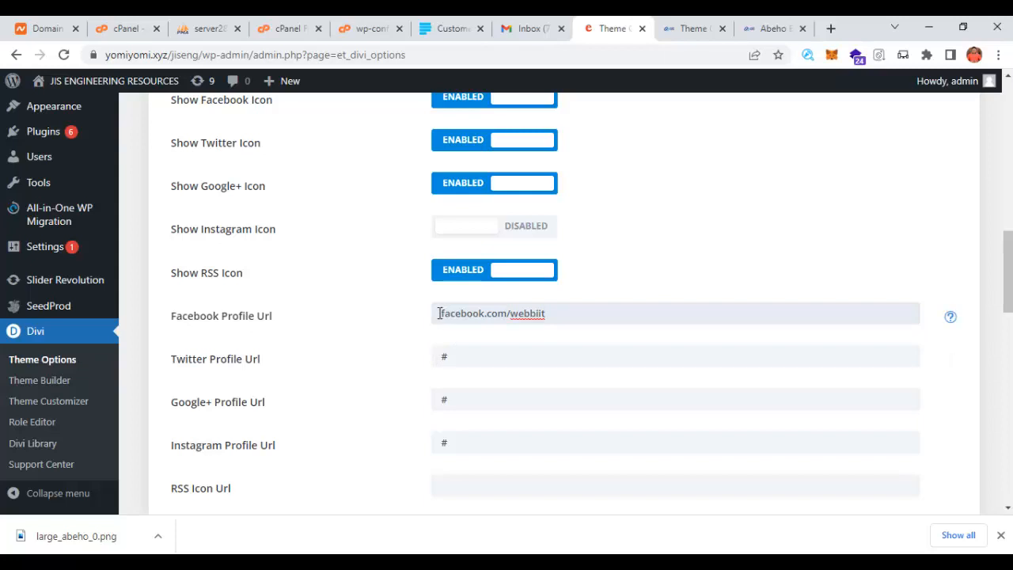
{"action": "type", "text": "http"}
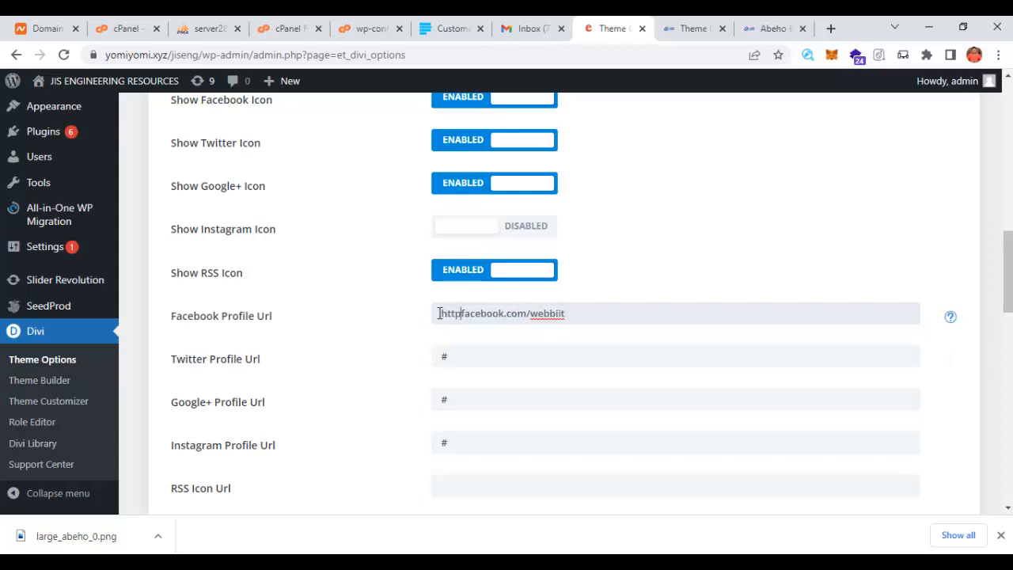
{"action": "type", "text": "s:"}
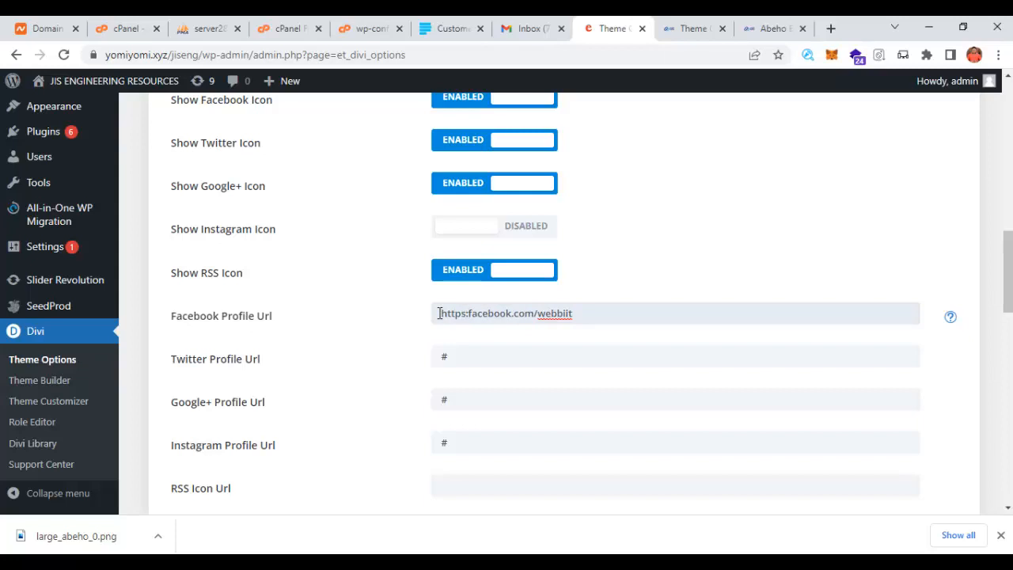
{"action": "type", "text": "//"}
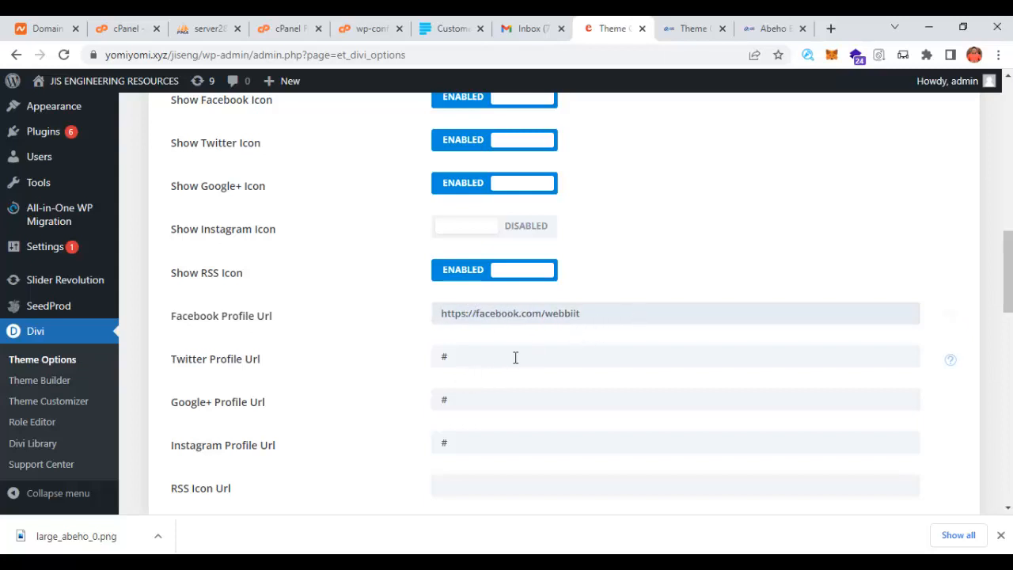
- Save the Divi theme options and switch to the site homepage tab
{"action": "scroll", "coordinate": [554, 340], "scroll_direction": "down", "scroll_amount": 1}
{"action": "scroll", "coordinate": [475, 317], "scroll_direction": "down", "scroll_amount": 4}
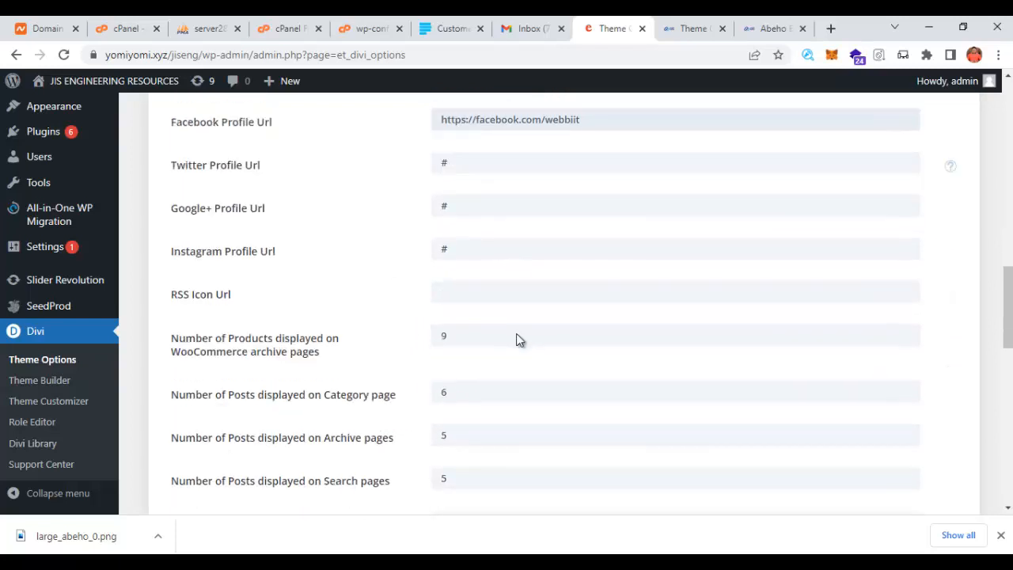
{"action": "scroll", "coordinate": [625, 348], "scroll_direction": "down", "scroll_amount": 8}
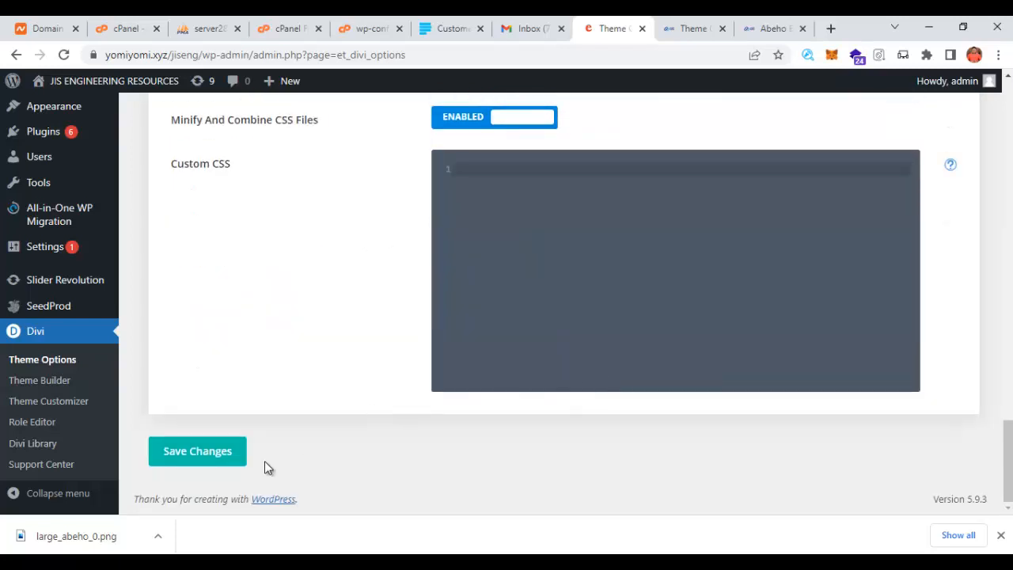
{"action": "left_click", "coordinate": [176, 451]}
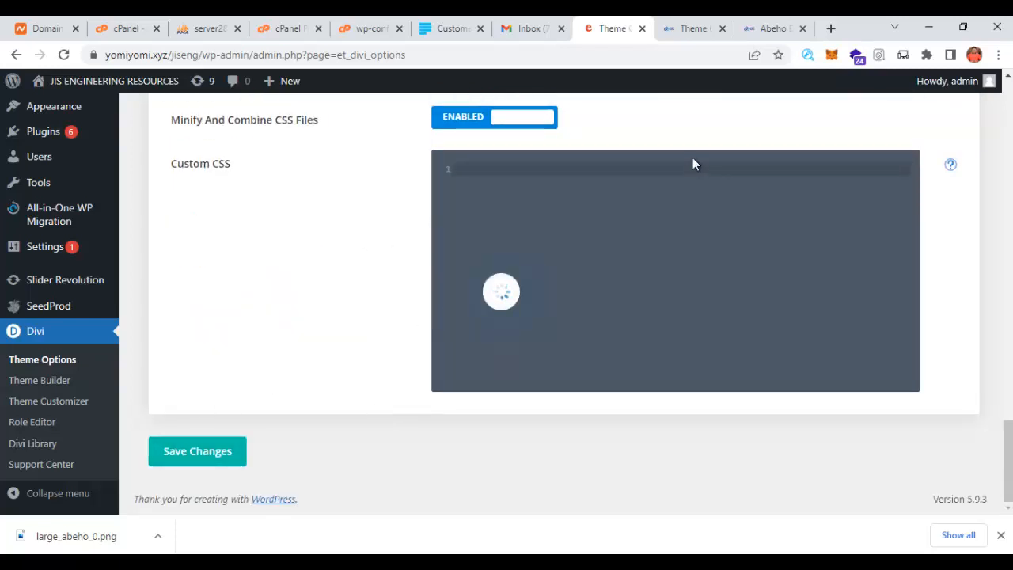
{"action": "left_click", "coordinate": [756, 30]}
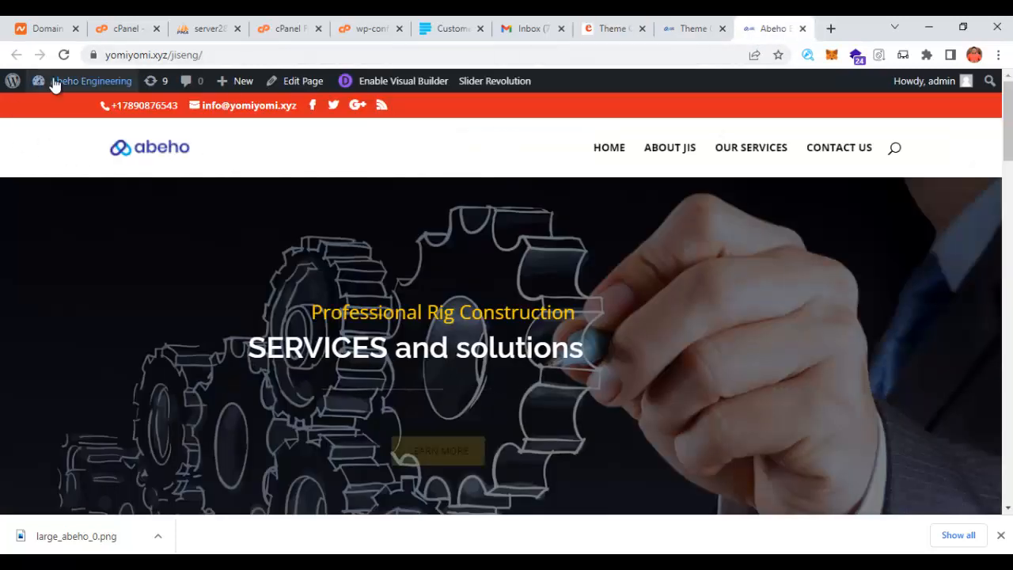
- Reload the homepage, confirm the Facebook icon opens the Facebook page, and return to the front page
{"action": "left_click", "coordinate": [63, 55]}
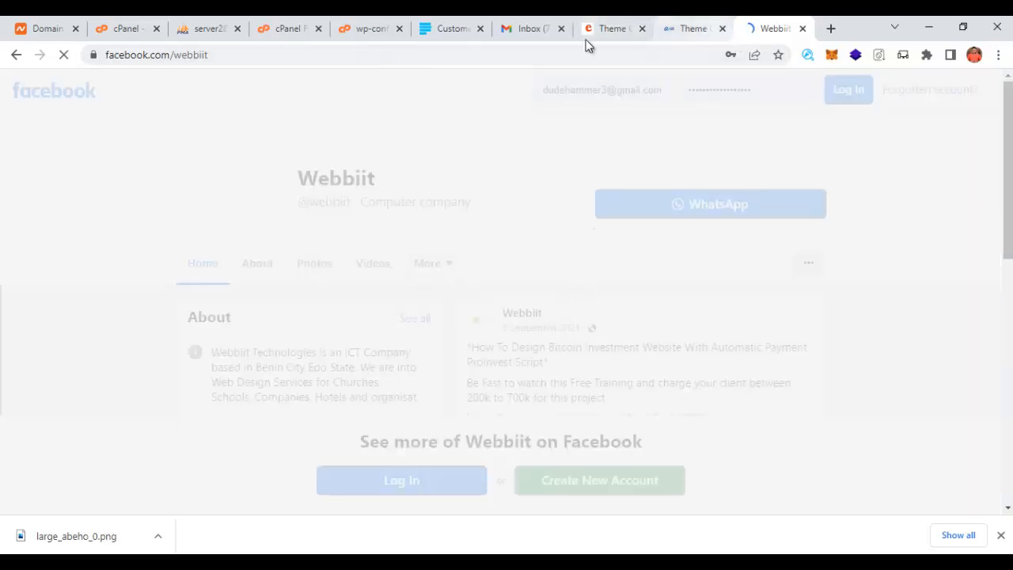
{"action": "left_click", "coordinate": [17, 54]}
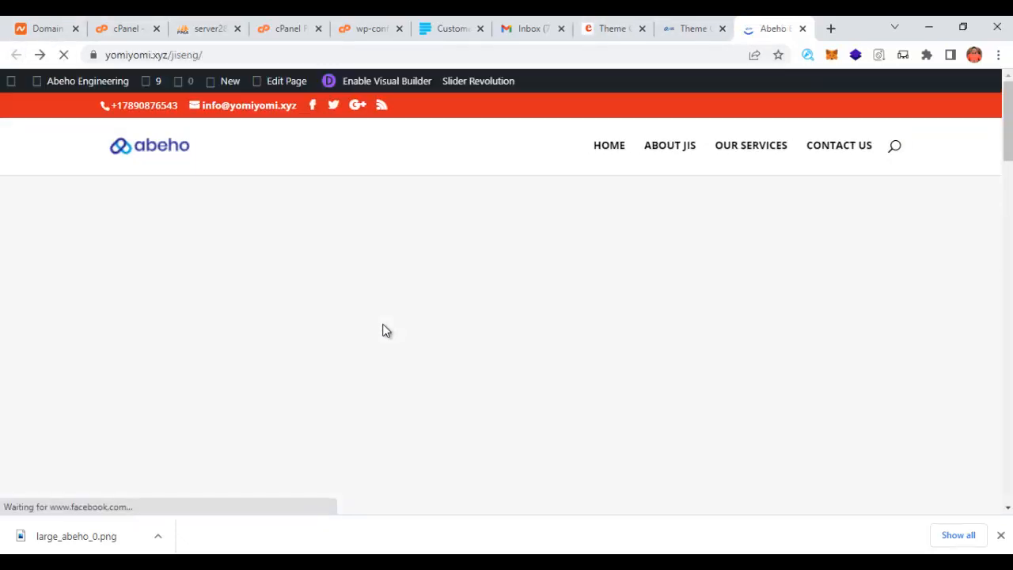
{"action": "scroll", "coordinate": [550, 401], "scroll_direction": "down", "scroll_amount": 10}
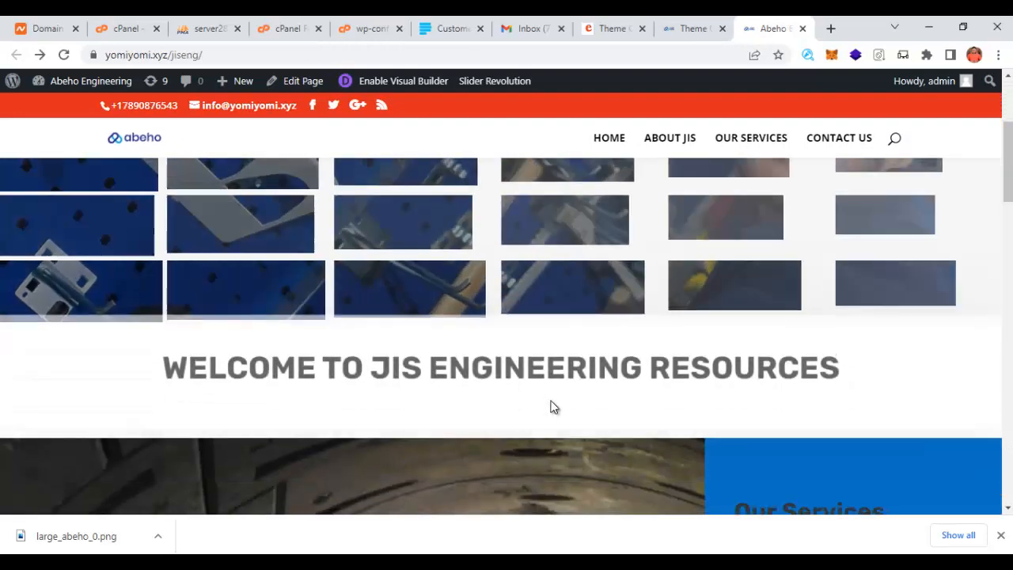
{"action": "scroll", "coordinate": [551, 401], "scroll_direction": "up", "scroll_amount": 10}
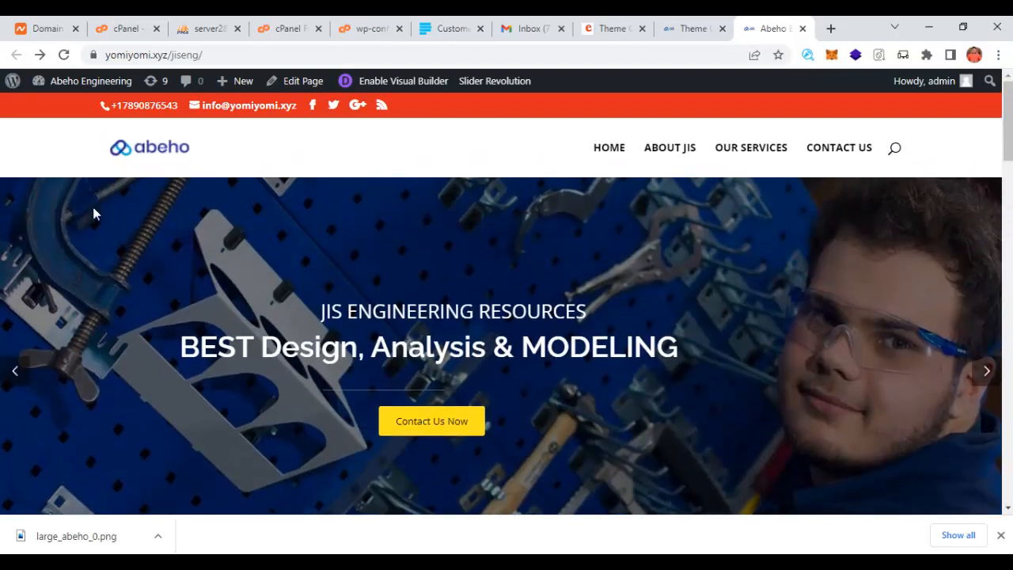
{"action": "scroll", "coordinate": [396, 356], "scroll_direction": "down", "scroll_amount": 3}
{"action": "scroll", "coordinate": [436, 345], "scroll_direction": "up", "scroll_amount": 3}
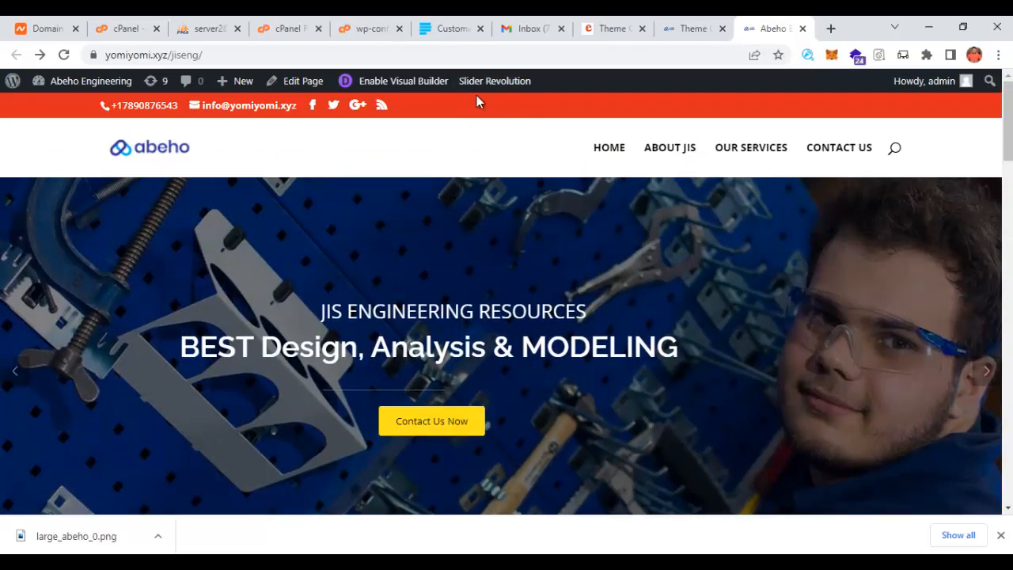
{"action": "mouse_move", "coordinate": [497, 85]}
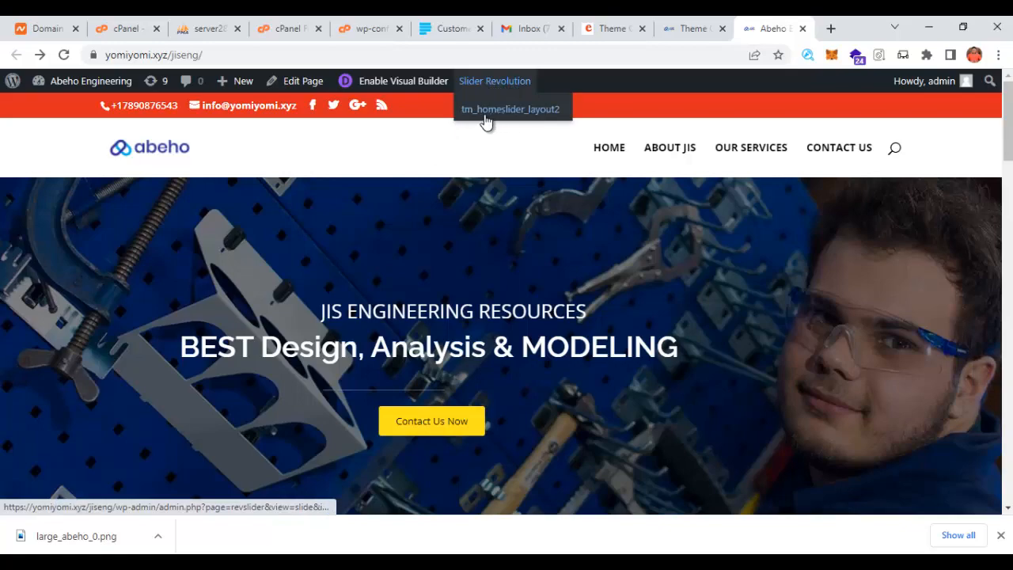
- Open the tm_homeslider_layout2 slider in Slider Revolution for editing
{"action": "left_click", "coordinate": [502, 110]}
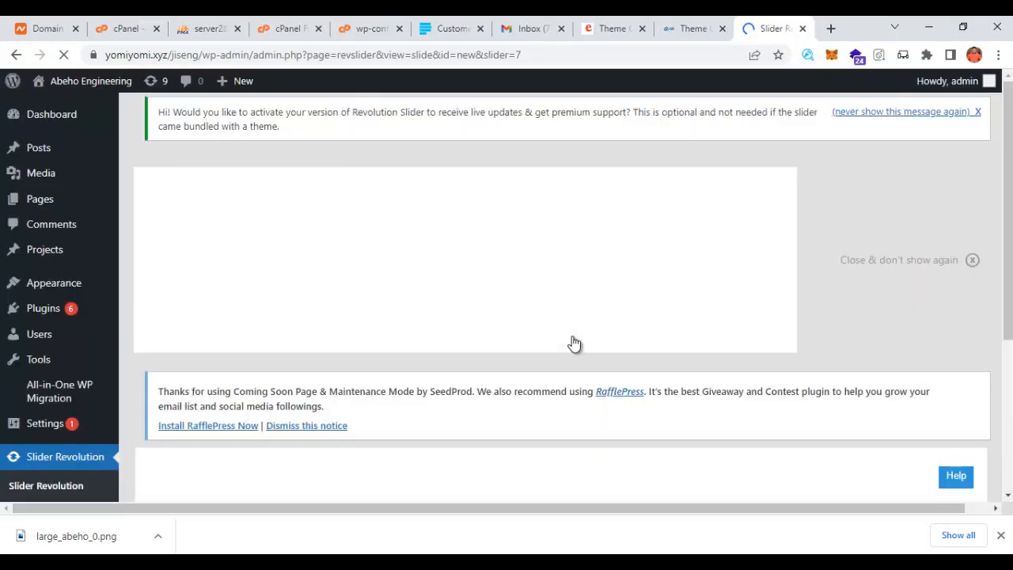
{"action": "scroll", "coordinate": [572, 336], "scroll_direction": "down", "scroll_amount": 5}
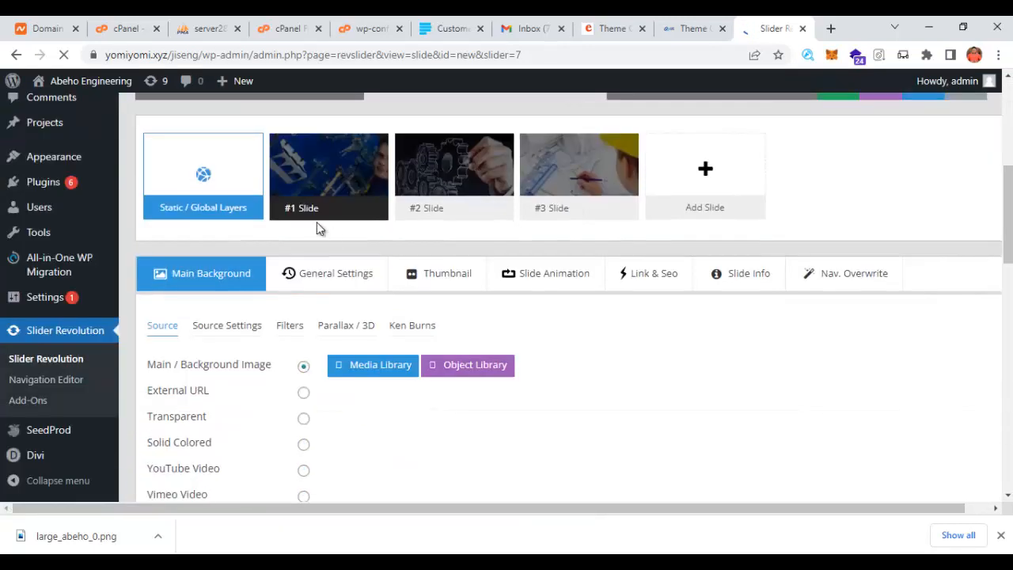
{"action": "mouse_move", "coordinate": [340, 174]}
{"action": "scroll", "coordinate": [340, 182], "scroll_direction": "down", "scroll_amount": 9}
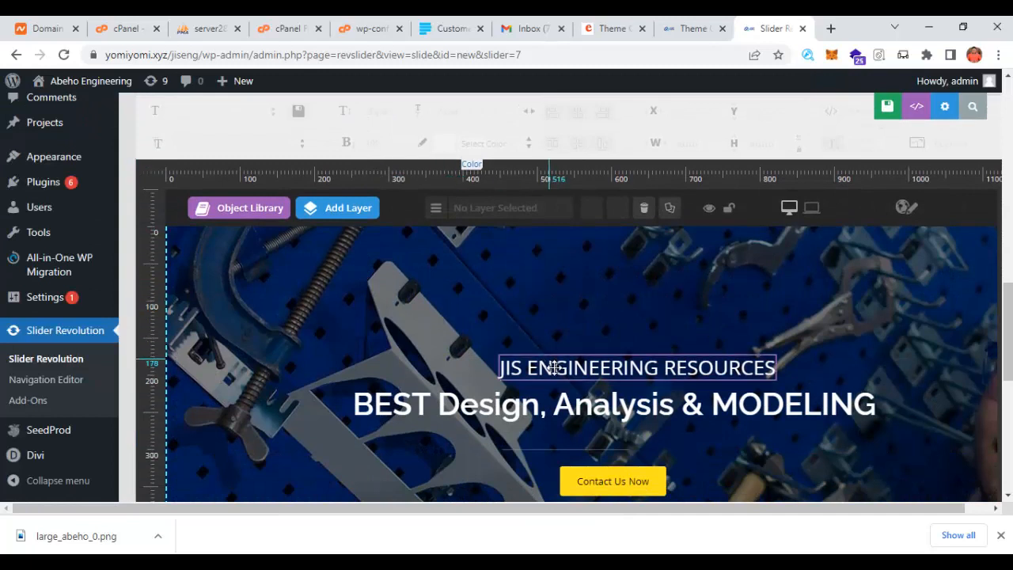
- Replace JIS with Abeho so the caption reads 'Abeho ENGINEERING RESOURCES'
{"action": "double_click", "coordinate": [652, 367]}
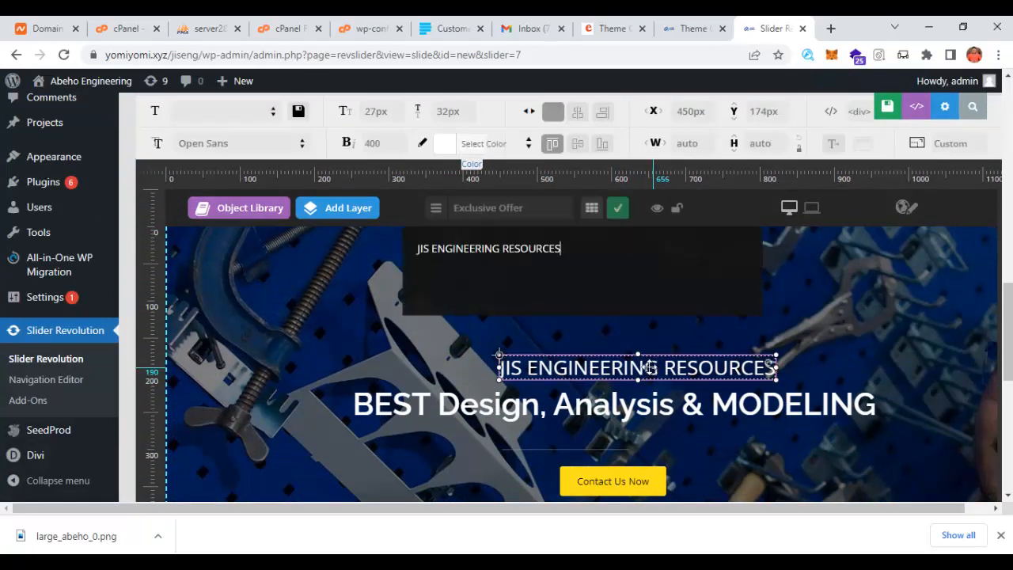
{"action": "left_click_drag", "start_coordinate": [431, 248], "coordinate": [412, 251]}
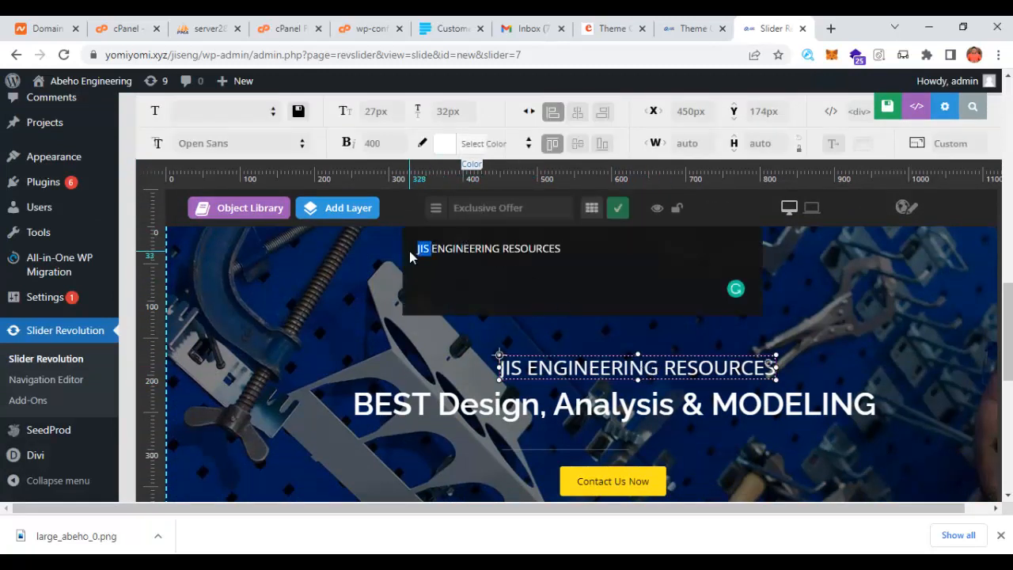
{"action": "key", "text": "BackSpace"}
{"action": "type", "text": "Abeho"}
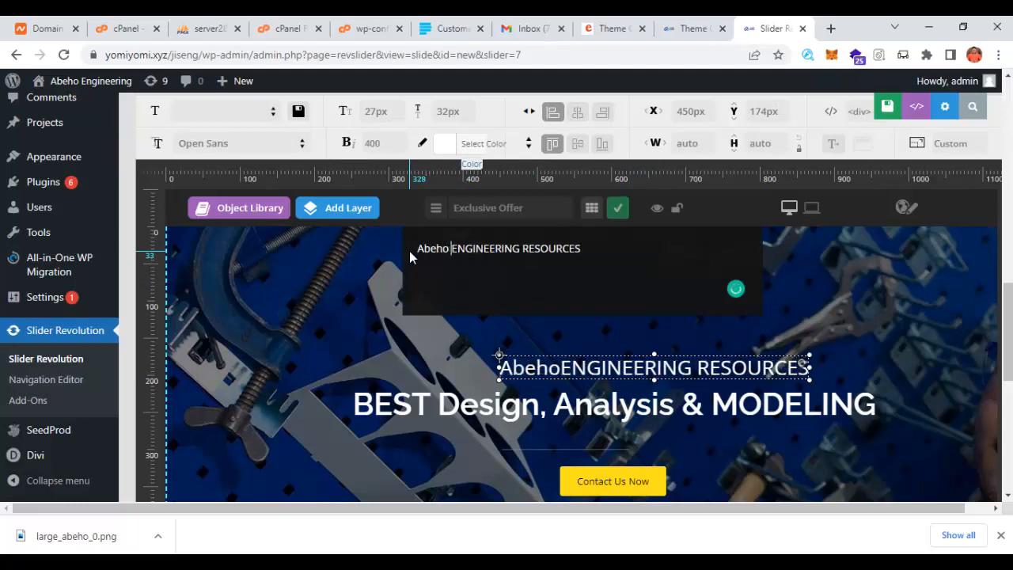
- Select the BEST Design, Analysis & MODELING caption, then the Contact Us Now button layer
{"action": "scroll", "coordinate": [528, 296], "scroll_direction": "down", "scroll_amount": 1}
{"action": "left_click", "coordinate": [589, 327]}
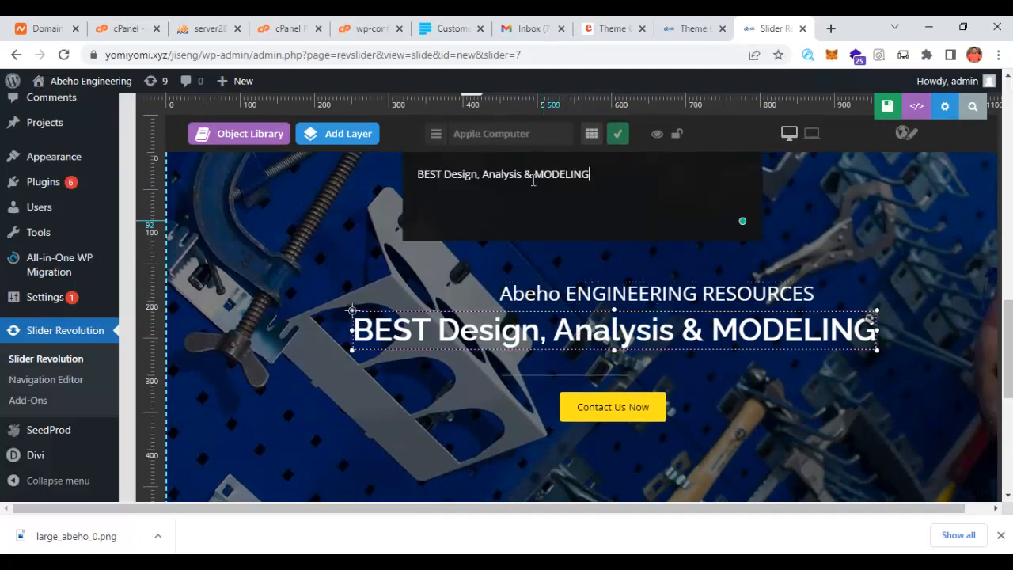
{"action": "scroll", "coordinate": [623, 315], "scroll_direction": "down", "scroll_amount": 2}
{"action": "left_click", "coordinate": [619, 266]}
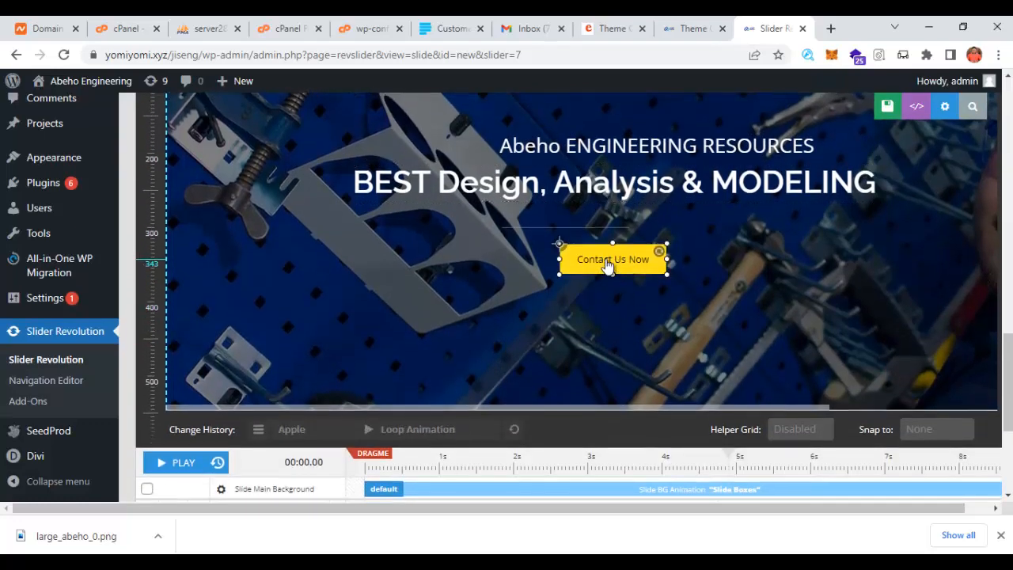
- Show the button's link settings and copy the contact-us page address from the live site
{"action": "scroll", "coordinate": [610, 261], "scroll_direction": "up", "scroll_amount": 6}
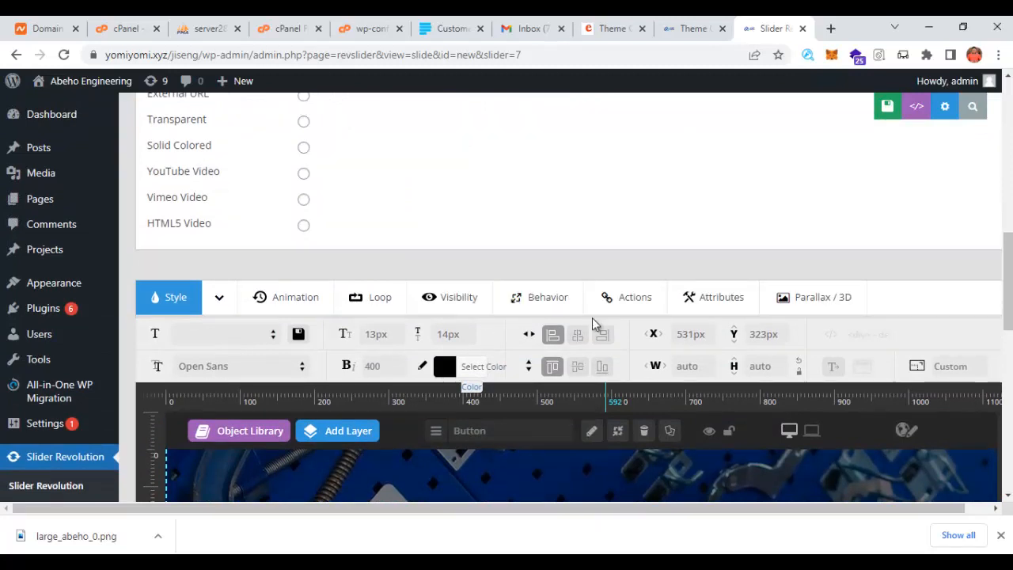
{"action": "left_click", "coordinate": [625, 299]}
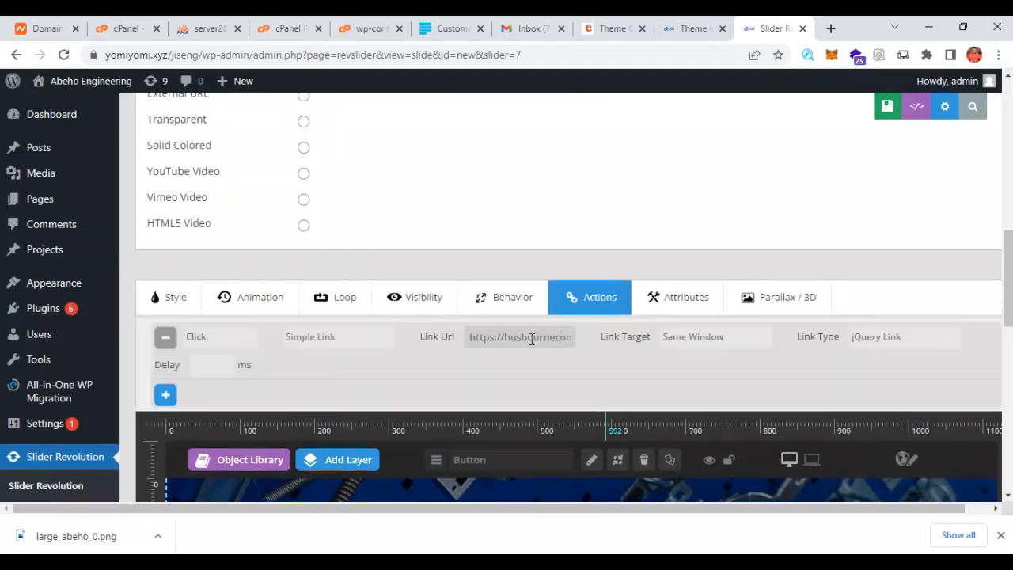
{"action": "left_click_drag", "start_coordinate": [511, 337], "coordinate": [578, 342]}
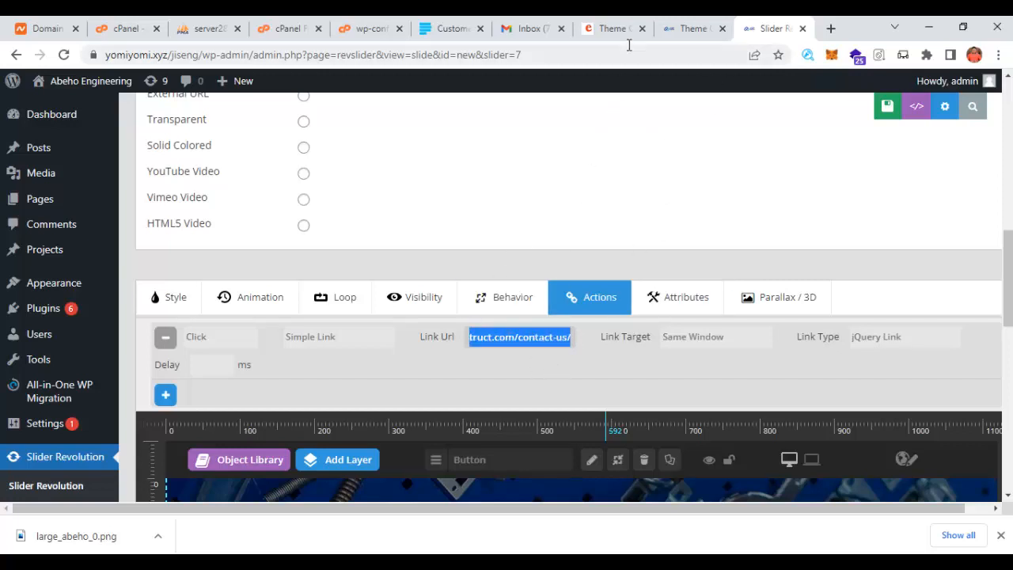
{"action": "left_click", "coordinate": [687, 32]}
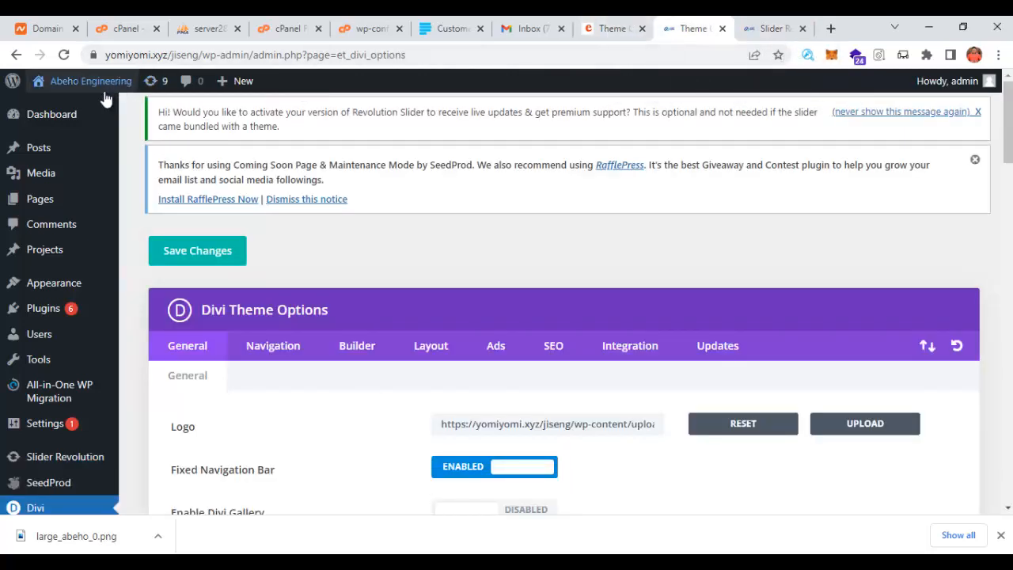
{"action": "mouse_move", "coordinate": [56, 98]}
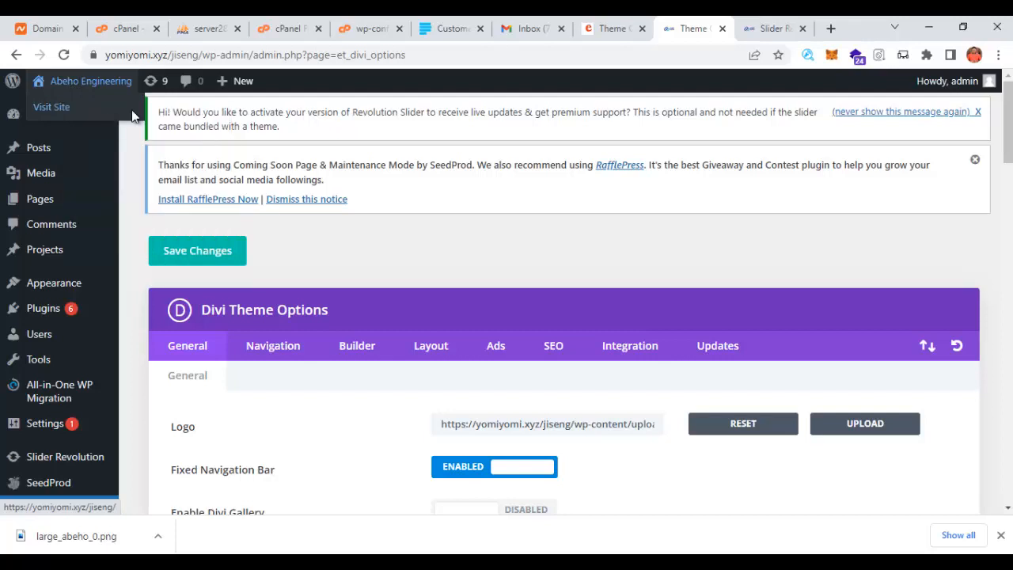
{"action": "middle_click", "coordinate": [63, 108]}
{"action": "left_click", "coordinate": [690, 27]}
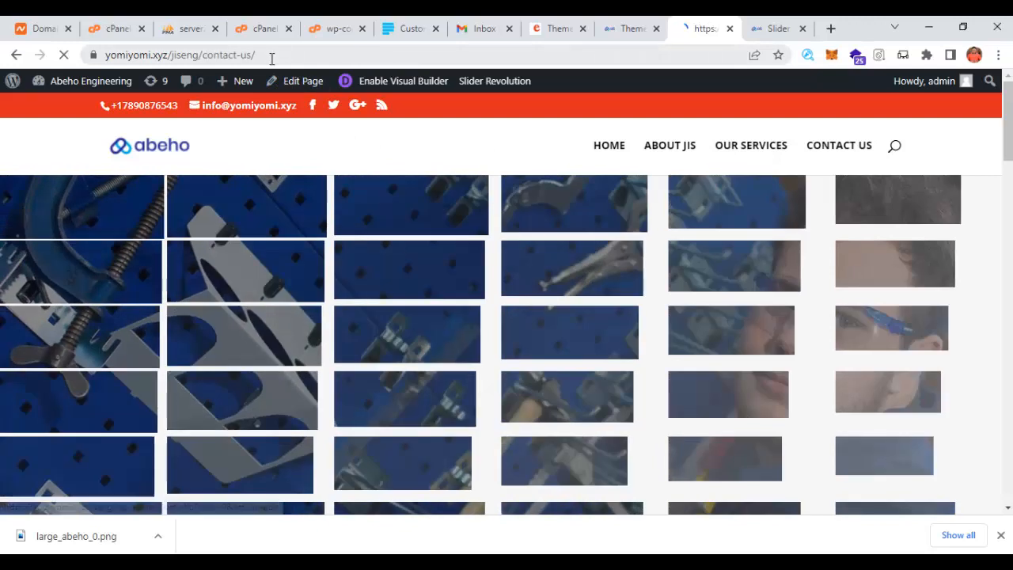
{"action": "left_click", "coordinate": [271, 56]}
{"action": "key", "text": "ctrl+c"}
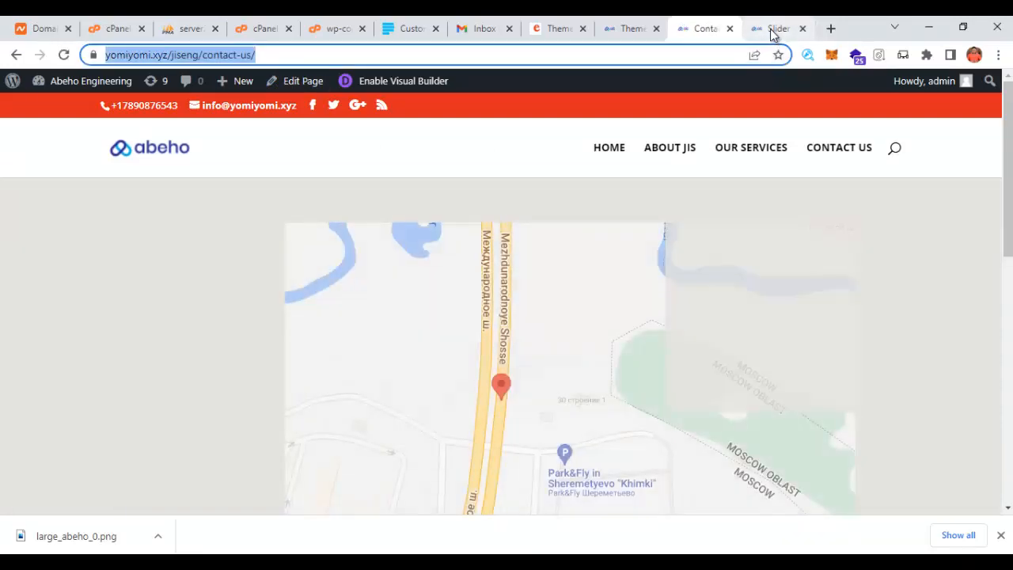
- Paste the contact-us address over the Contact Us Now button's old Link Url
{"action": "left_click", "coordinate": [772, 29]}
{"action": "left_click", "coordinate": [531, 346]}
{"action": "key", "text": "ctrl+a"}
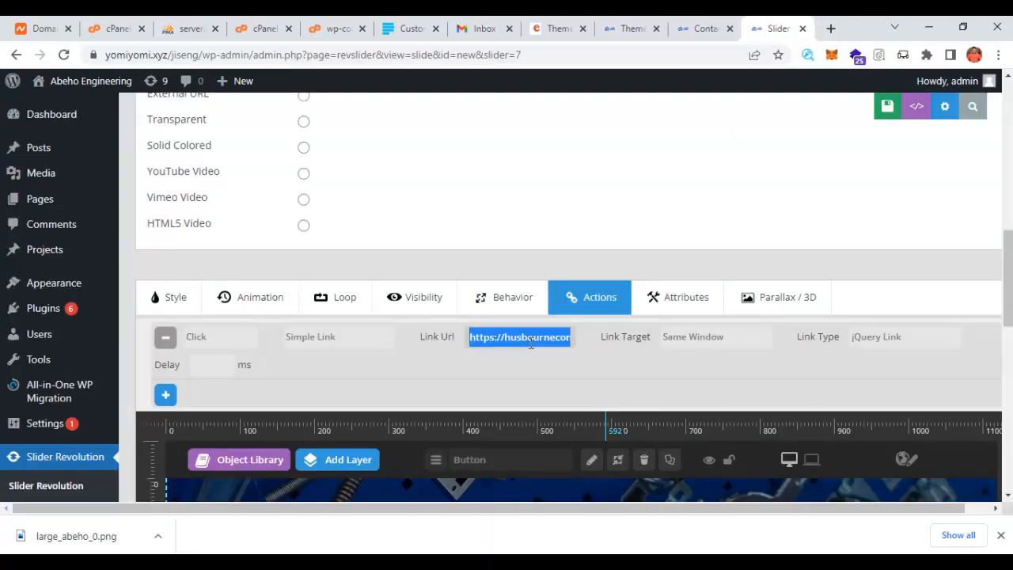
{"action": "key", "text": "ctrl+v"}
{"action": "scroll", "coordinate": [539, 343], "scroll_direction": "down", "scroll_amount": 8}
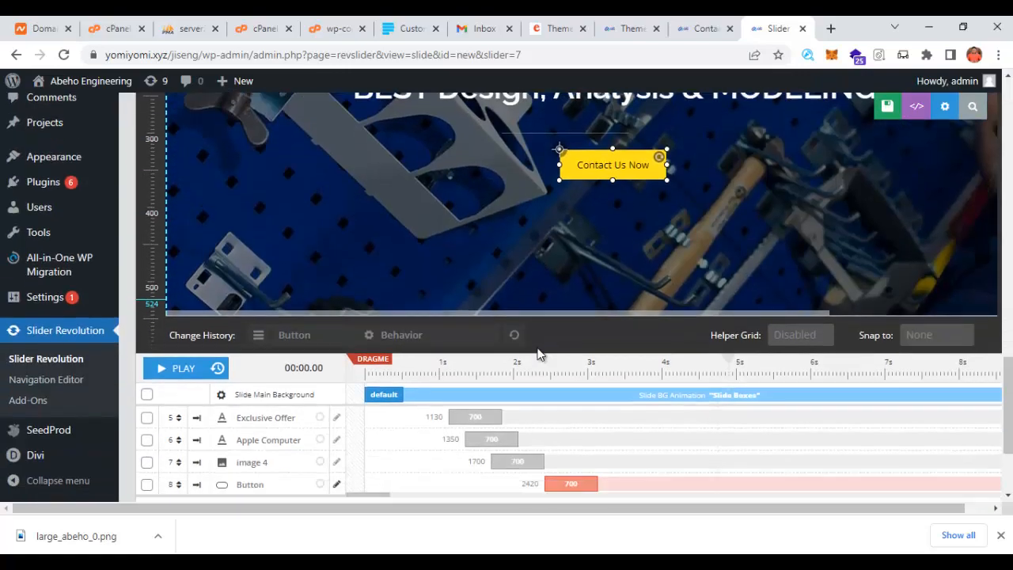
{"action": "scroll", "coordinate": [442, 311], "scroll_direction": "up", "scroll_amount": 4}
{"action": "scroll", "coordinate": [442, 311], "scroll_direction": "up", "scroll_amount": 3}
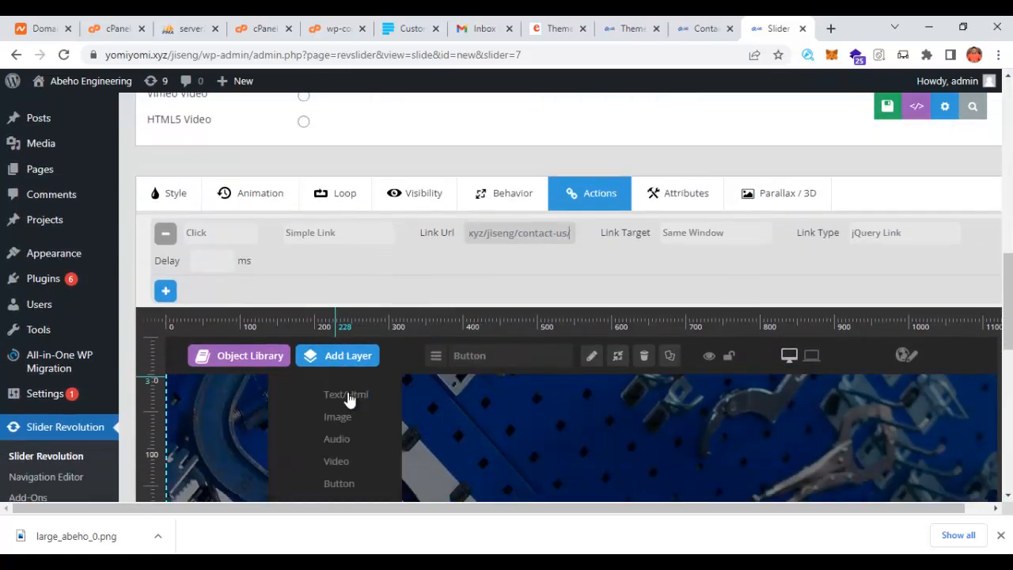
- Start choosing a new slide background image, then cancel without changing it
{"action": "scroll", "coordinate": [825, 255], "scroll_direction": "down", "scroll_amount": 3}
{"action": "scroll", "coordinate": [710, 269], "scroll_direction": "up", "scroll_amount": 2}
{"action": "scroll", "coordinate": [696, 330], "scroll_direction": "up", "scroll_amount": 5}
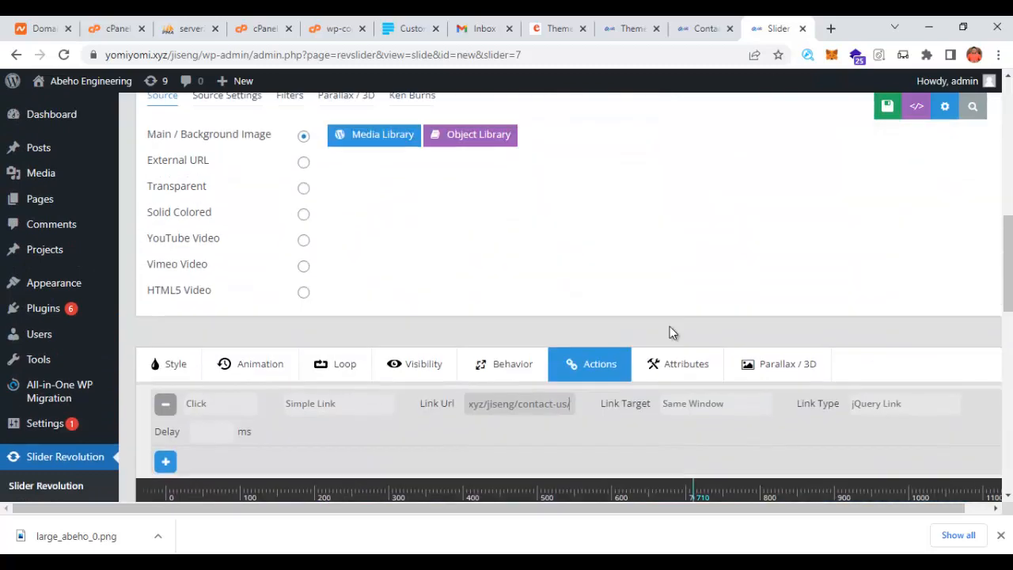
{"action": "left_click", "coordinate": [380, 225]}
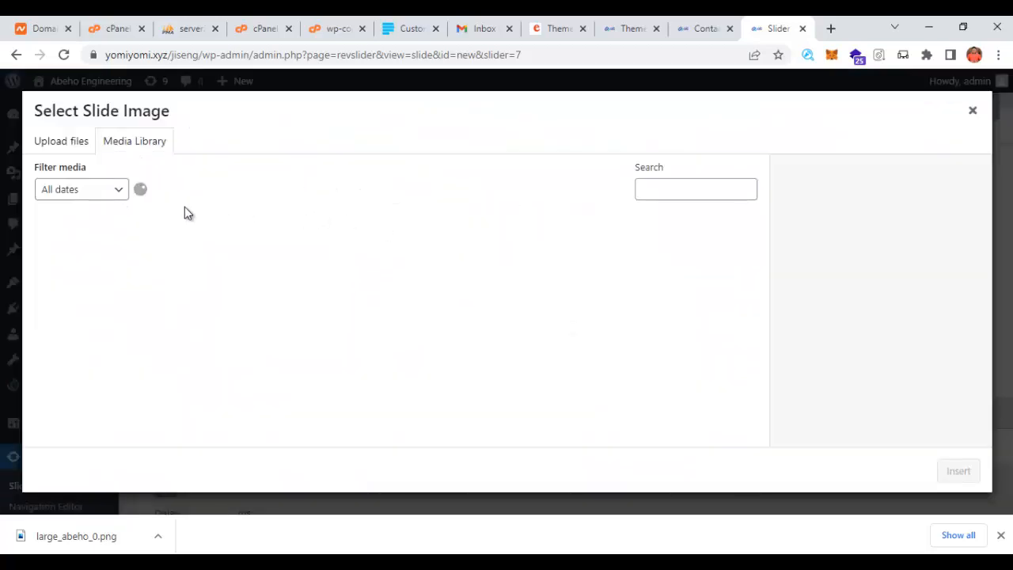
{"action": "left_click", "coordinate": [87, 146]}
{"action": "left_click", "coordinate": [482, 319]}
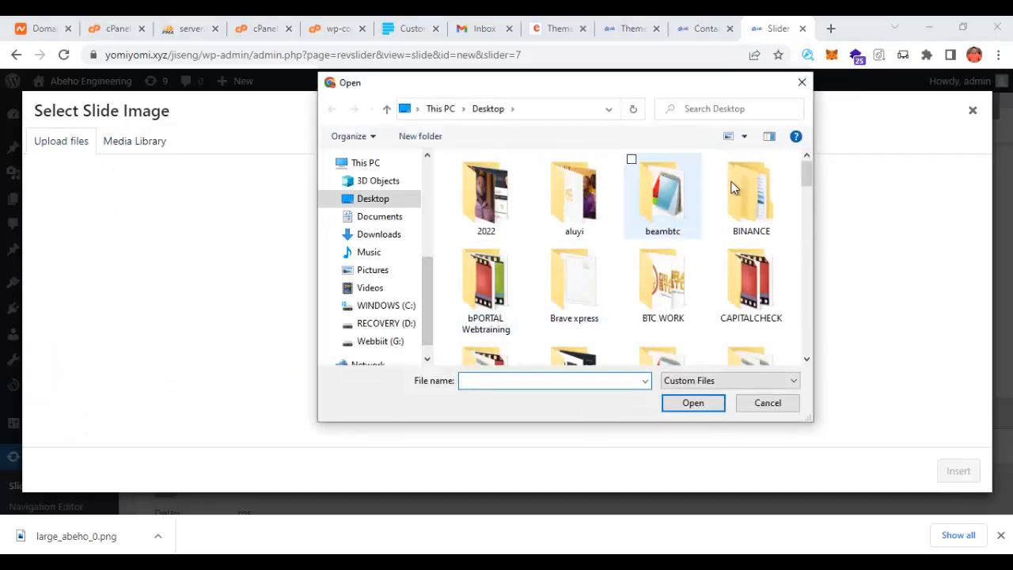
{"action": "left_click", "coordinate": [801, 83]}
{"action": "left_click", "coordinate": [972, 111]}
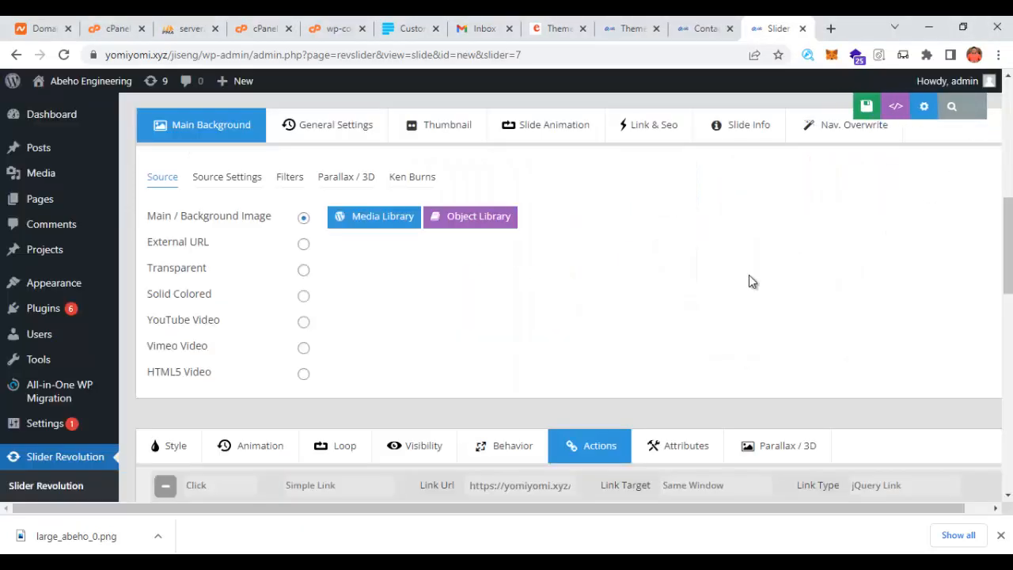
- Save the edited first slide
{"action": "scroll", "coordinate": [820, 285], "scroll_direction": "up", "scroll_amount": 3}
{"action": "scroll", "coordinate": [436, 382], "scroll_direction": "up", "scroll_amount": 1}
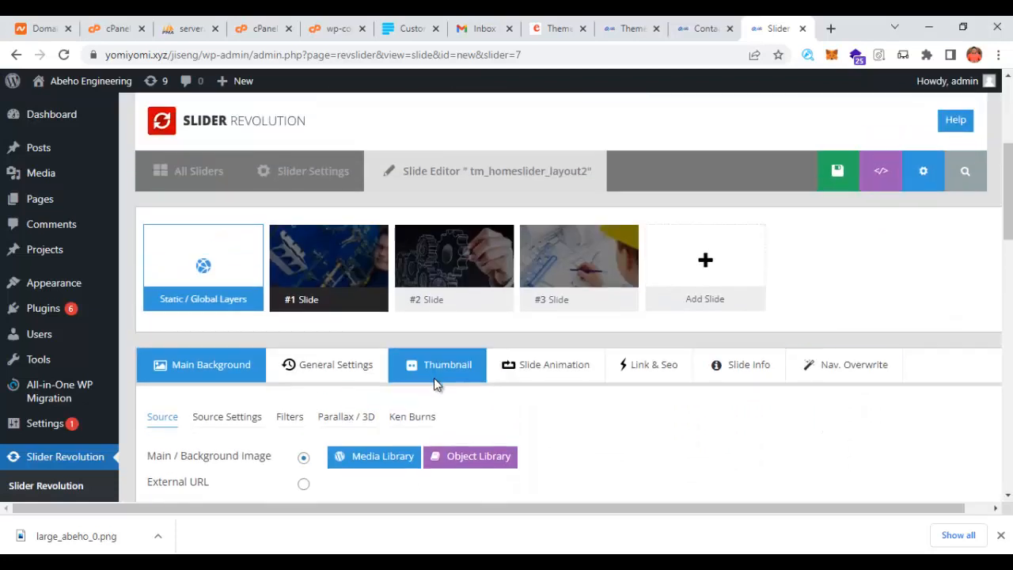
{"action": "left_click", "coordinate": [839, 231]}
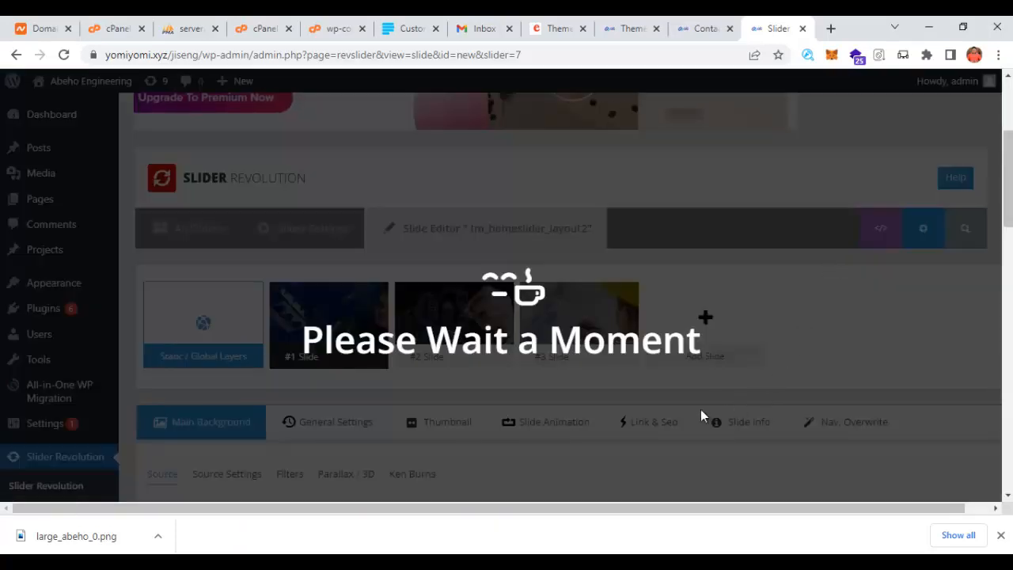
- Drag the #2 gears slide ahead of #1 Slide in the slide list
{"action": "scroll", "coordinate": [510, 379], "scroll_direction": "down", "scroll_amount": 2}
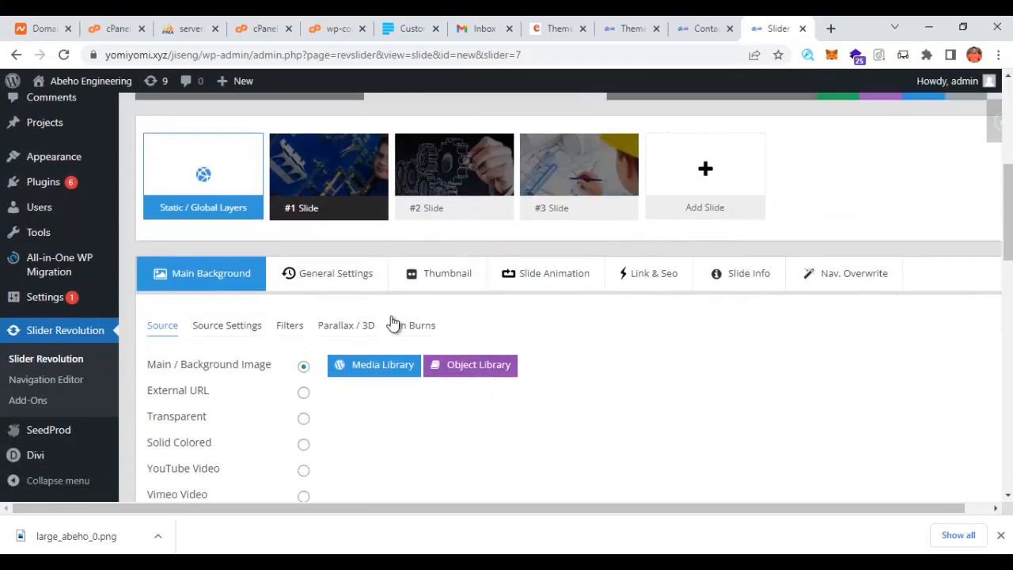
{"action": "left_click", "coordinate": [420, 163]}
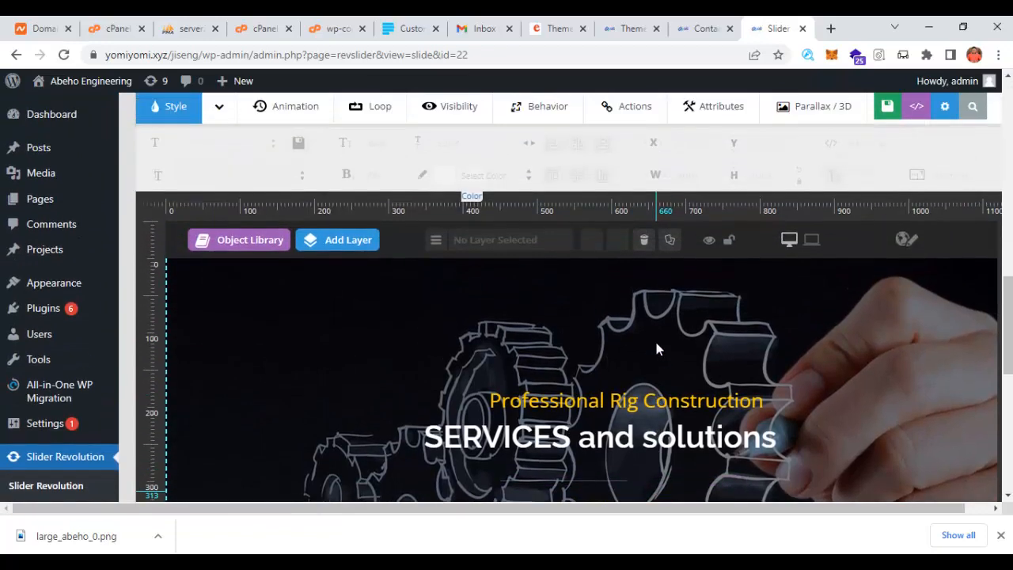
{"action": "scroll", "coordinate": [685, 361], "scroll_direction": "up", "scroll_amount": 2}
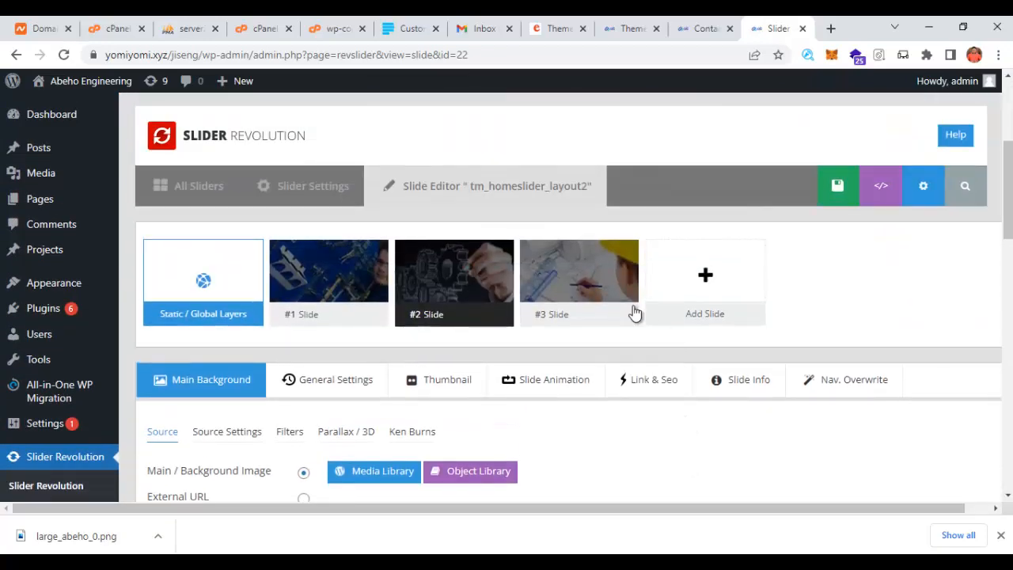
{"action": "left_click_drag", "start_coordinate": [445, 270], "coordinate": [317, 270]}
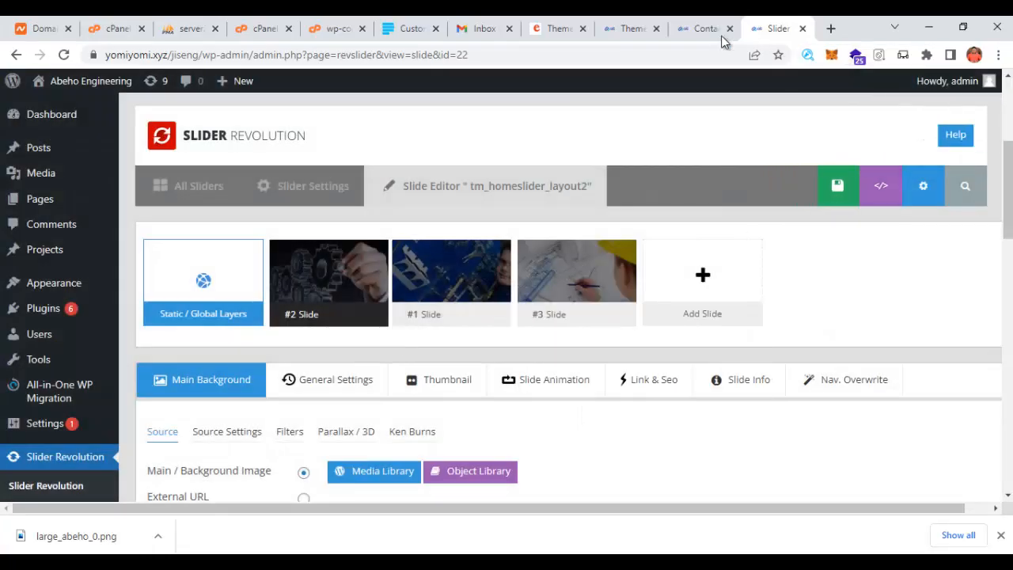
{"action": "left_click", "coordinate": [707, 28]}
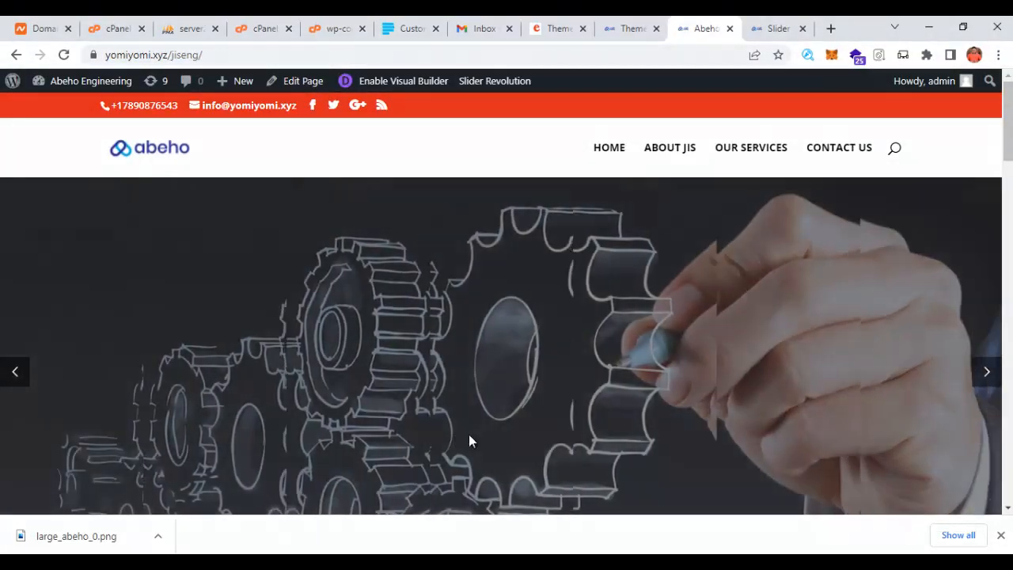
- Check the homepage slider shows 'Abeho ENGINEERING RESOURCES', then enable the Divi Visual Builder
{"action": "scroll", "coordinate": [566, 454], "scroll_direction": "down", "scroll_amount": 2}
{"action": "scroll", "coordinate": [596, 444], "scroll_direction": "up", "scroll_amount": 2}
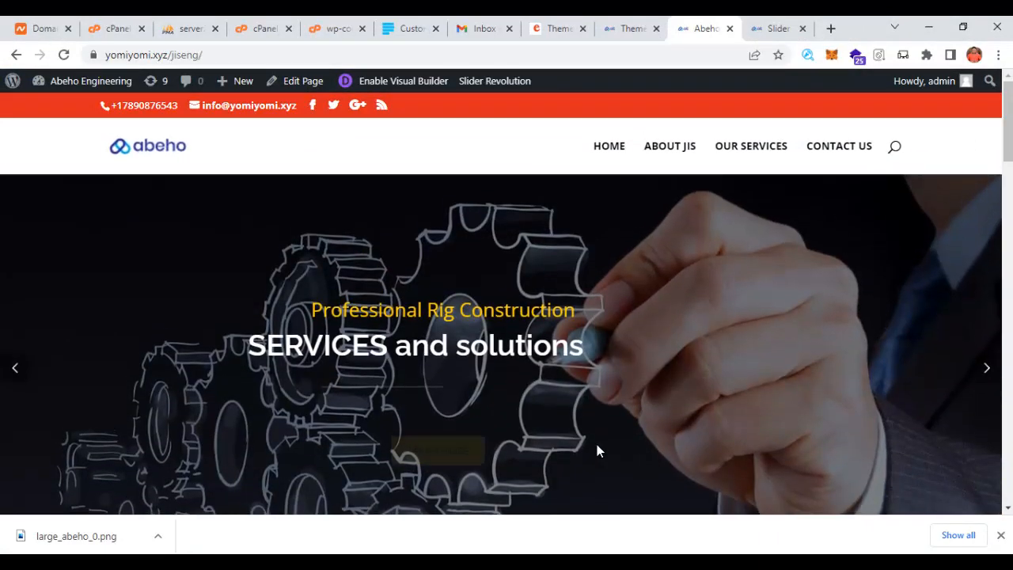
{"action": "scroll", "coordinate": [596, 438], "scroll_direction": "down", "scroll_amount": 3}
{"action": "scroll", "coordinate": [599, 441], "scroll_direction": "down", "scroll_amount": 2}
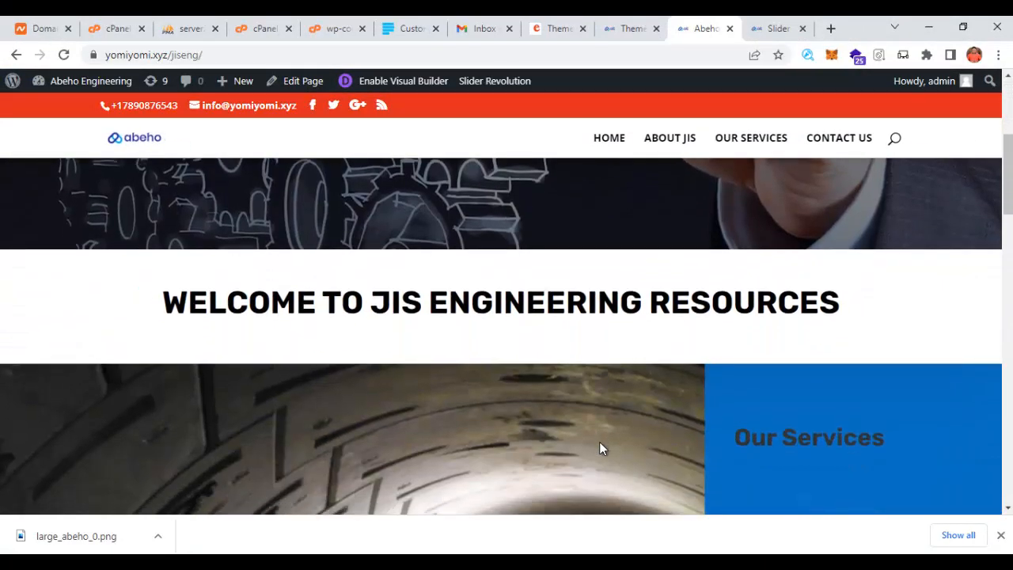
{"action": "scroll", "coordinate": [506, 332], "scroll_direction": "up", "scroll_amount": 3}
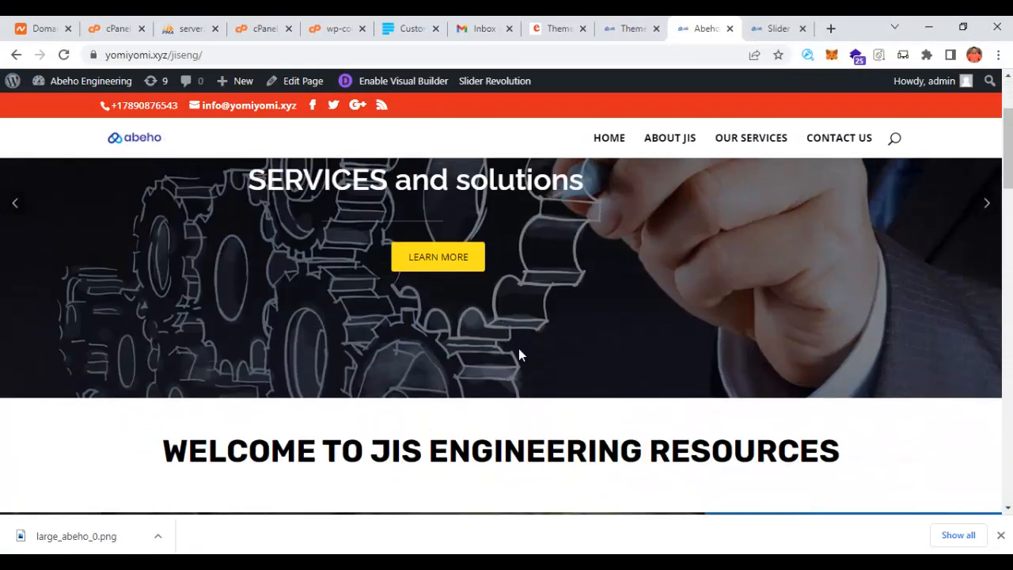
{"action": "scroll", "coordinate": [518, 356], "scroll_direction": "down", "scroll_amount": 1}
{"action": "scroll", "coordinate": [607, 279], "scroll_direction": "down", "scroll_amount": 3}
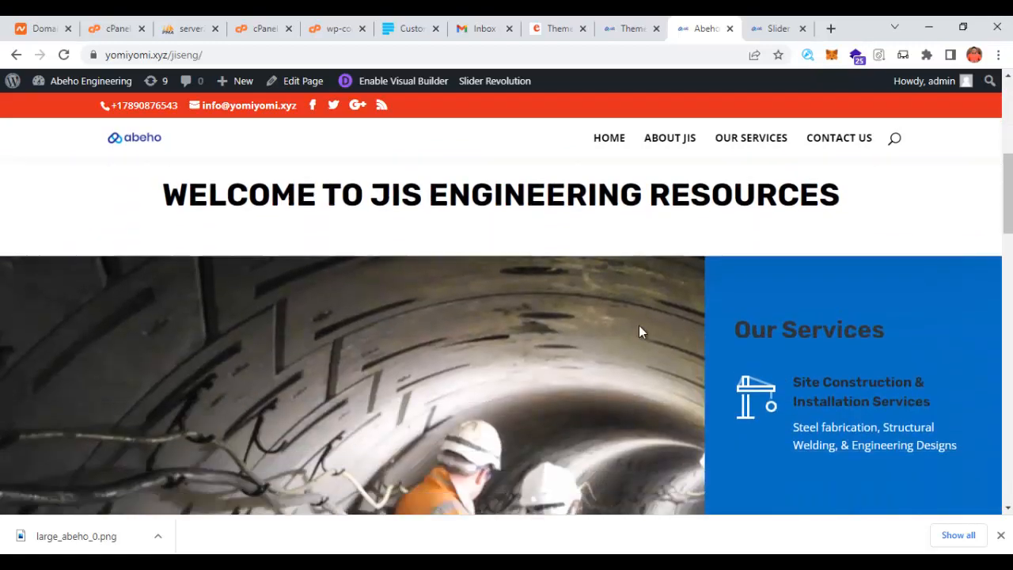
{"action": "scroll", "coordinate": [699, 370], "scroll_direction": "up", "scroll_amount": 3}
{"action": "scroll", "coordinate": [444, 277], "scroll_direction": "down", "scroll_amount": 3}
{"action": "scroll", "coordinate": [475, 369], "scroll_direction": "down", "scroll_amount": 9}
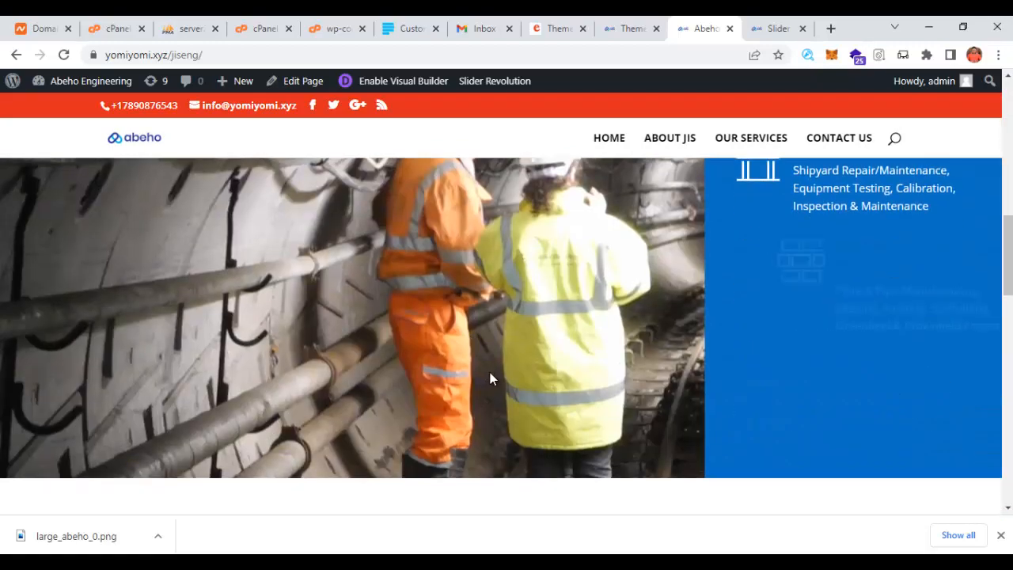
{"action": "scroll", "coordinate": [517, 360], "scroll_direction": "up", "scroll_amount": 5}
{"action": "scroll", "coordinate": [520, 344], "scroll_direction": "up", "scroll_amount": 6}
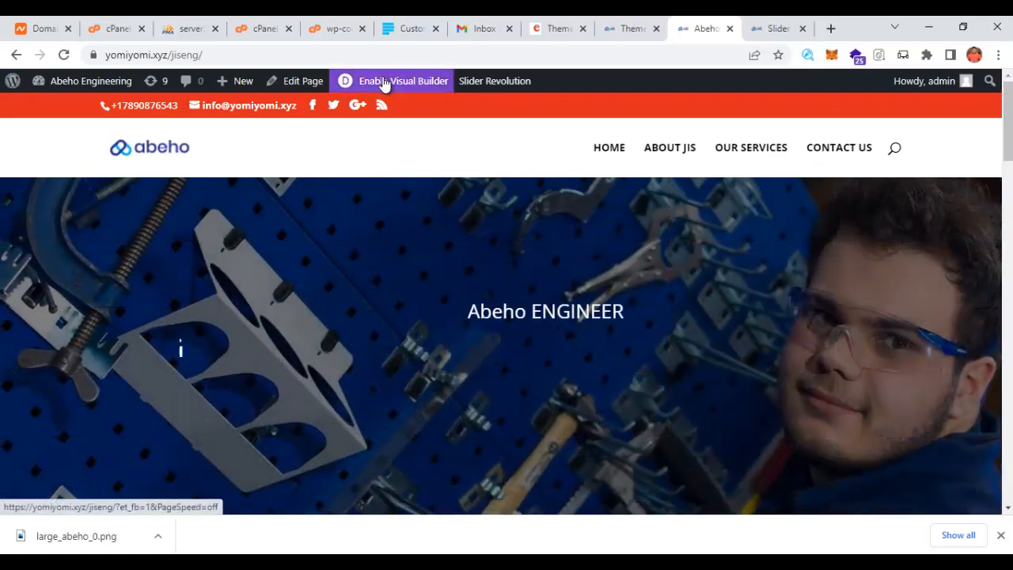
{"action": "left_click", "coordinate": [394, 87]}
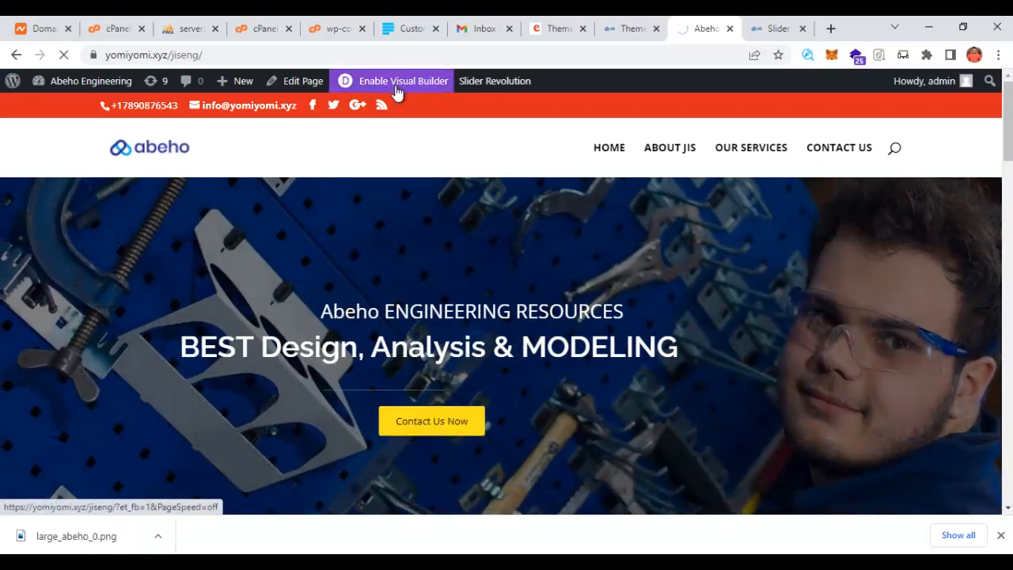
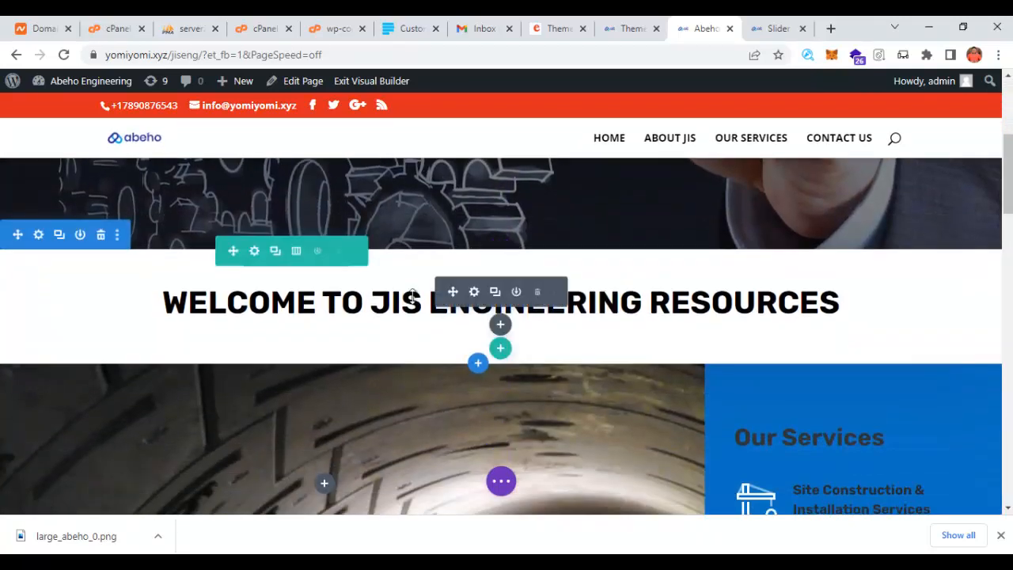
- Replace JIS with ABEHO in the welcome heading
{"action": "left_click", "coordinate": [420, 303]}
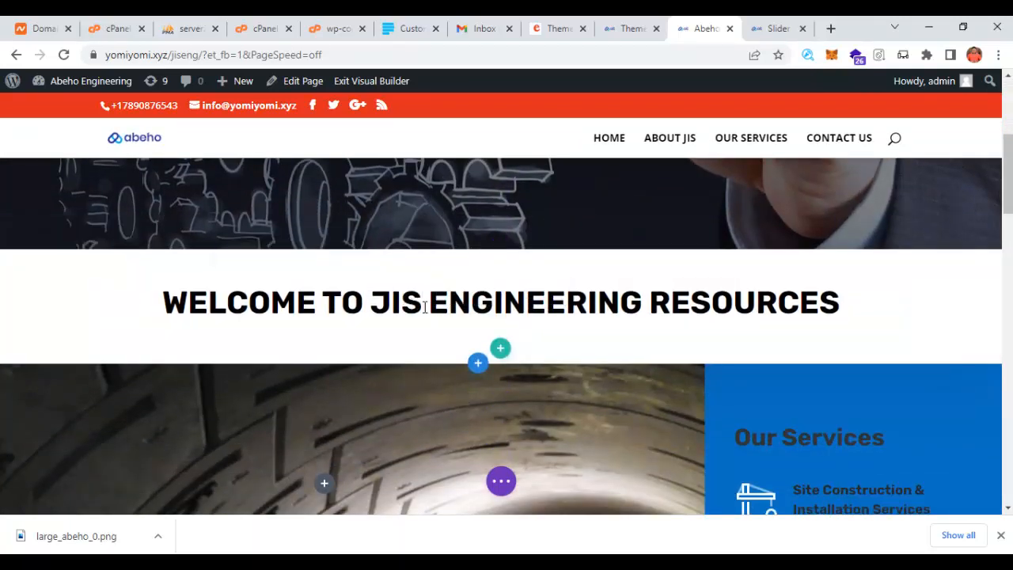
{"action": "key", "text": "BackSpace"}
{"action": "key", "text": "BackSpace"}
{"action": "key", "text": "BackSpace"}
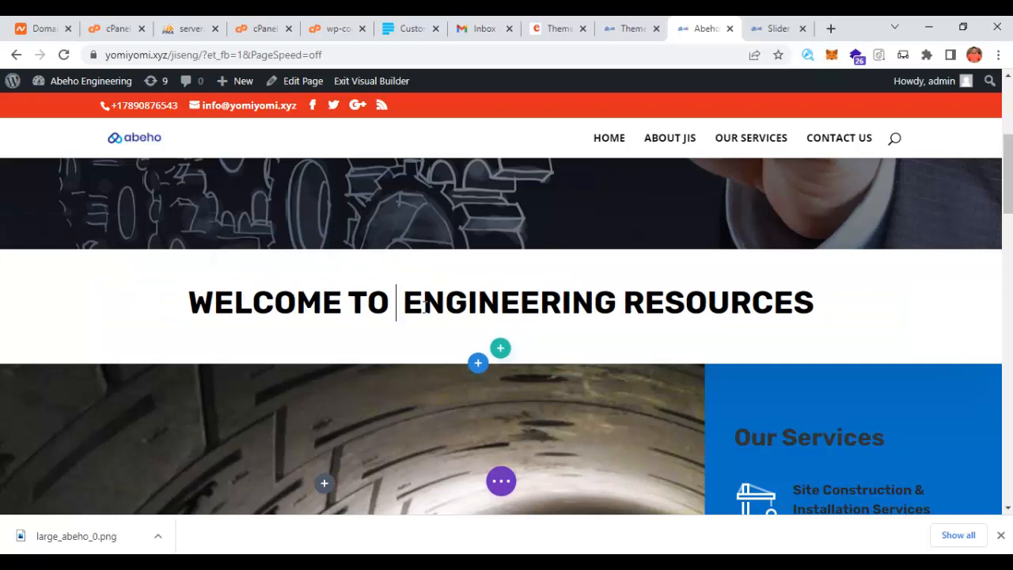
{"action": "type", "text": "ABEHO"}
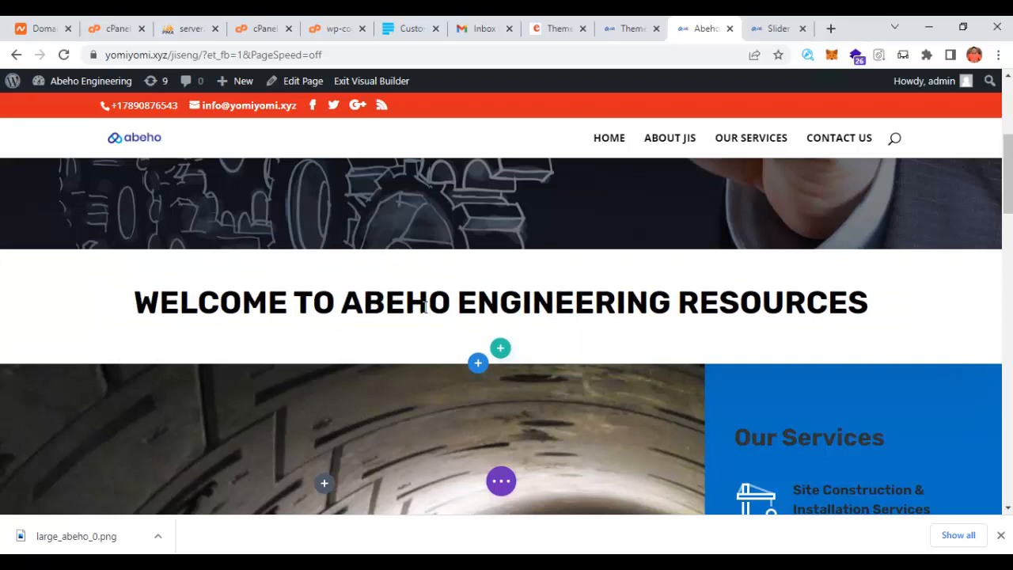
{"action": "scroll", "coordinate": [503, 353], "scroll_direction": "down", "scroll_amount": 4}
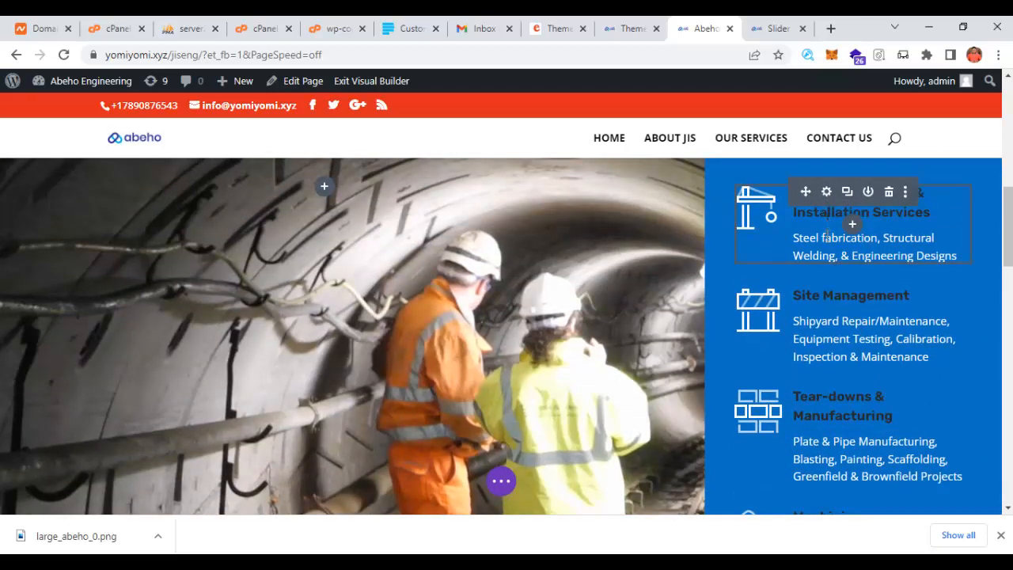
{"action": "scroll", "coordinate": [807, 269], "scroll_direction": "down", "scroll_amount": 3}
{"action": "scroll", "coordinate": [486, 289], "scroll_direction": "up", "scroll_amount": 3}
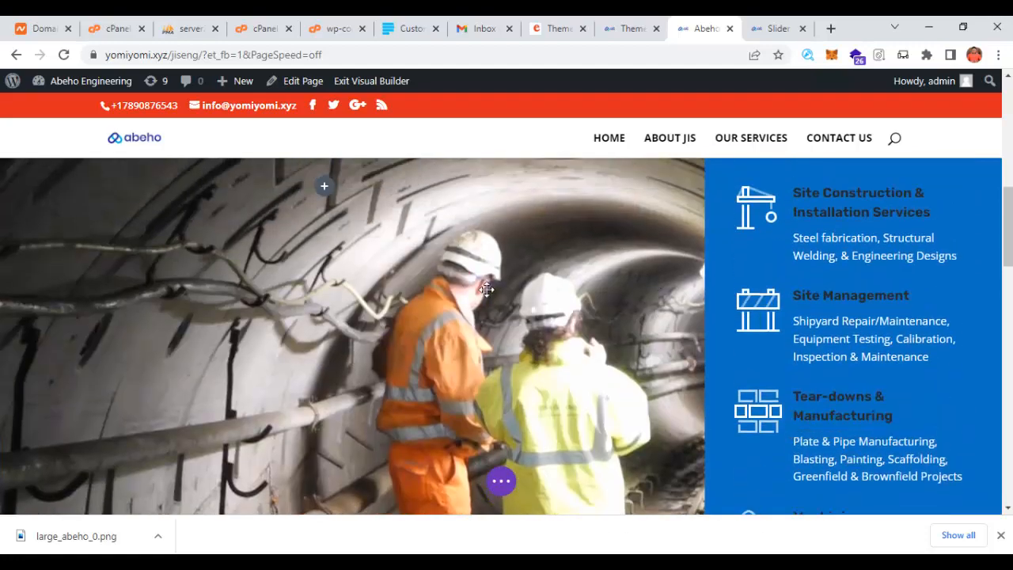
{"action": "scroll", "coordinate": [487, 289], "scroll_direction": "up", "scroll_amount": 2}
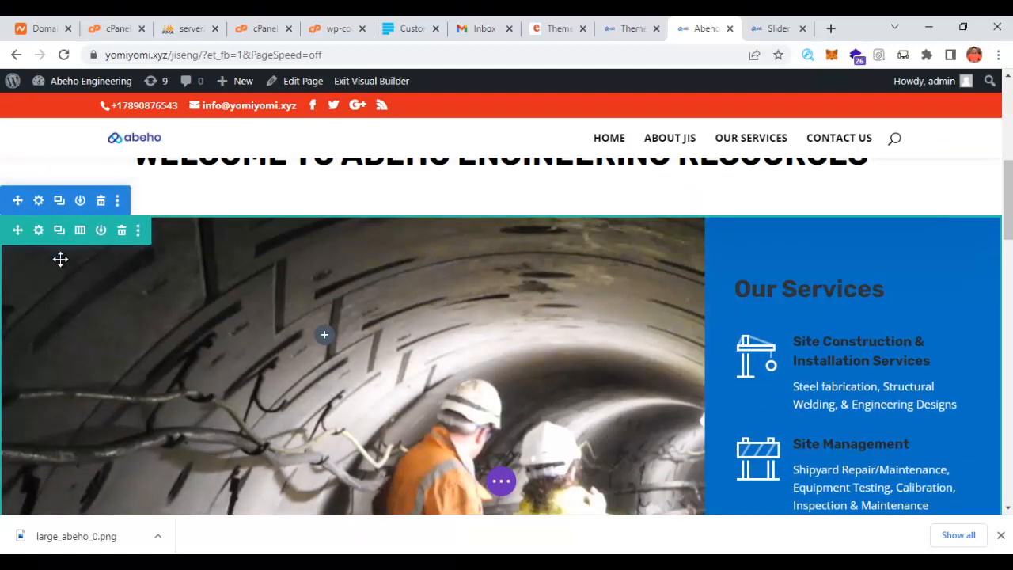
{"action": "scroll", "coordinate": [635, 350], "scroll_direction": "down", "scroll_amount": 8}
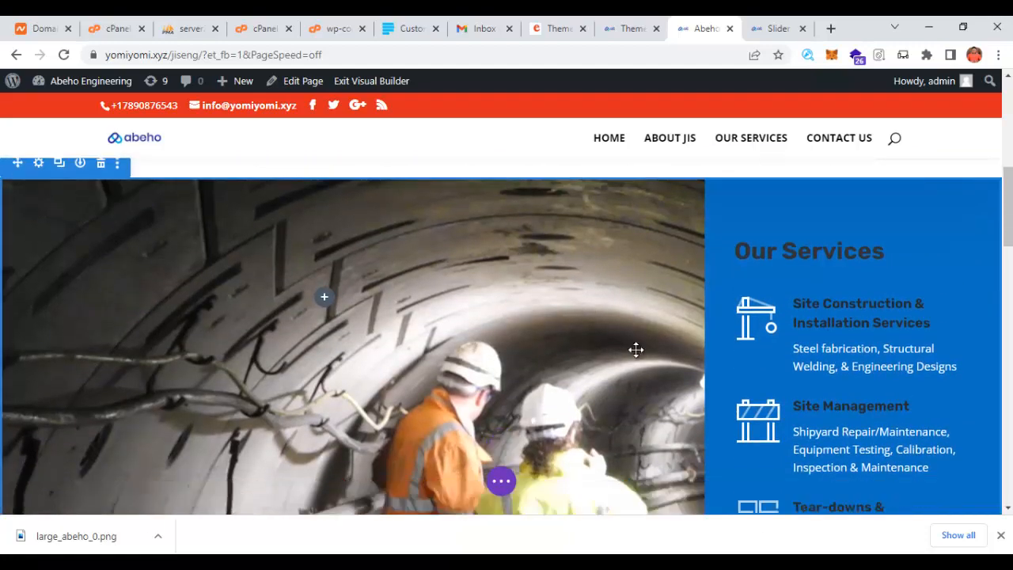
{"action": "scroll", "coordinate": [636, 351], "scroll_direction": "down", "scroll_amount": 3}
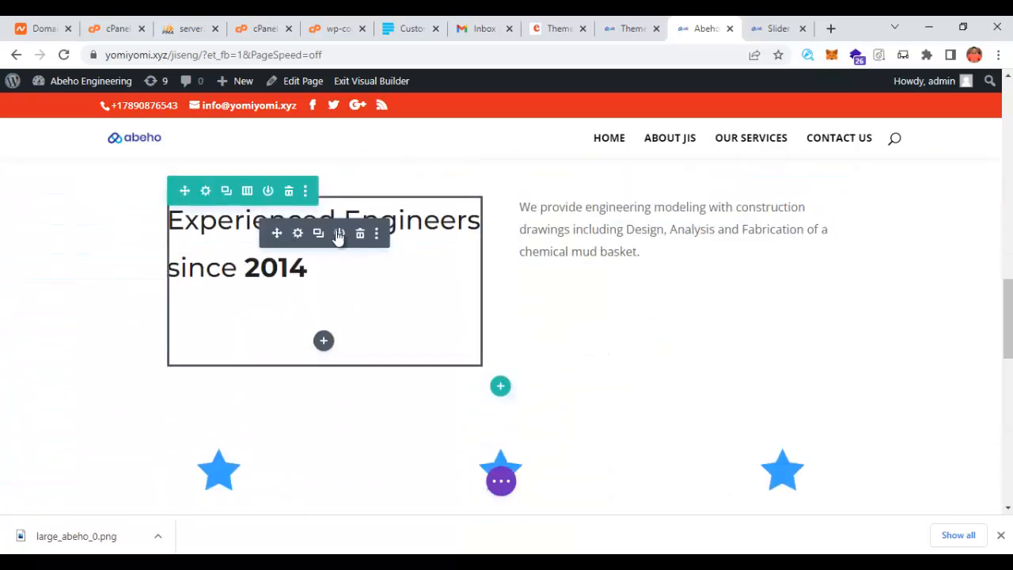
{"action": "scroll", "coordinate": [556, 261], "scroll_direction": "down", "scroll_amount": 5}
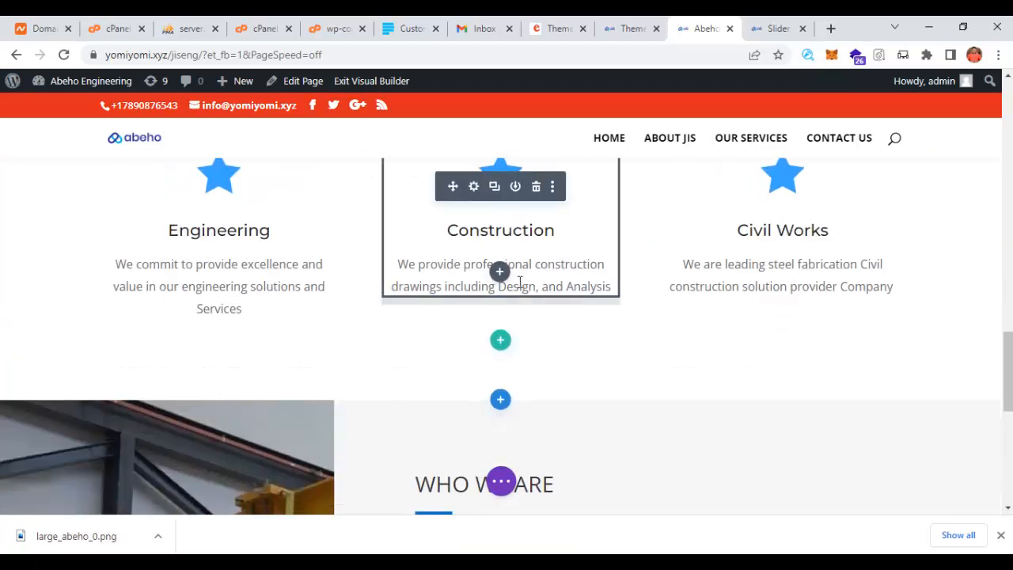
{"action": "scroll", "coordinate": [279, 235], "scroll_direction": "up", "scroll_amount": 1}
- Change JIS to ABEHO in the first Who We Are paragraph
{"action": "left_click", "coordinate": [207, 261]}
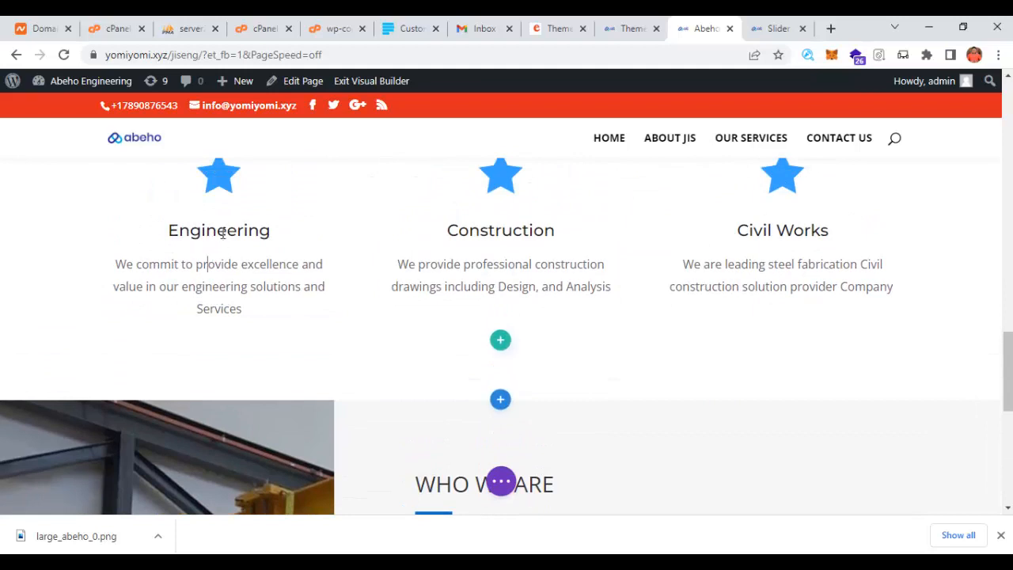
{"action": "scroll", "coordinate": [350, 298], "scroll_direction": "down", "scroll_amount": 4}
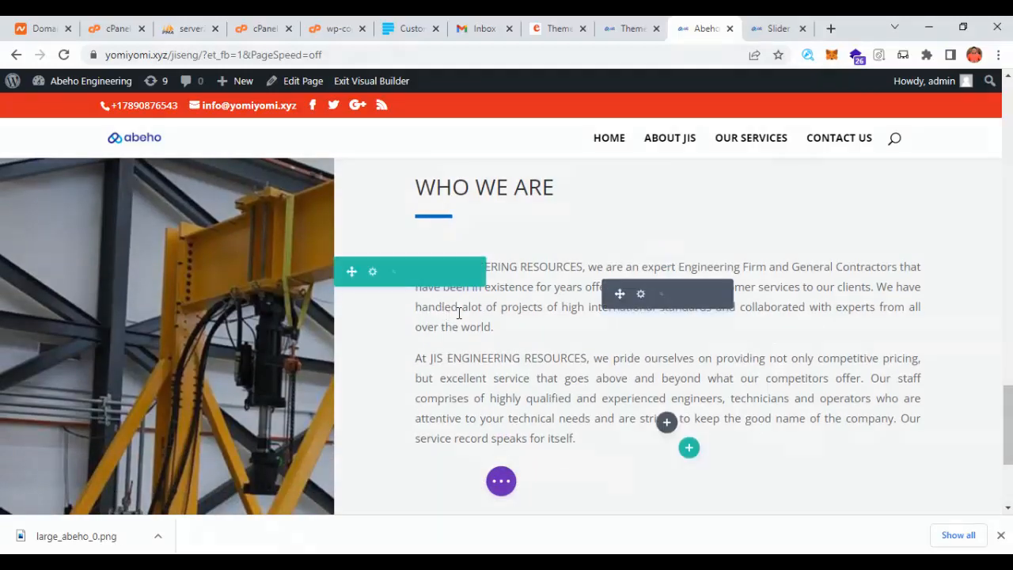
{"action": "left_click", "coordinate": [509, 326]}
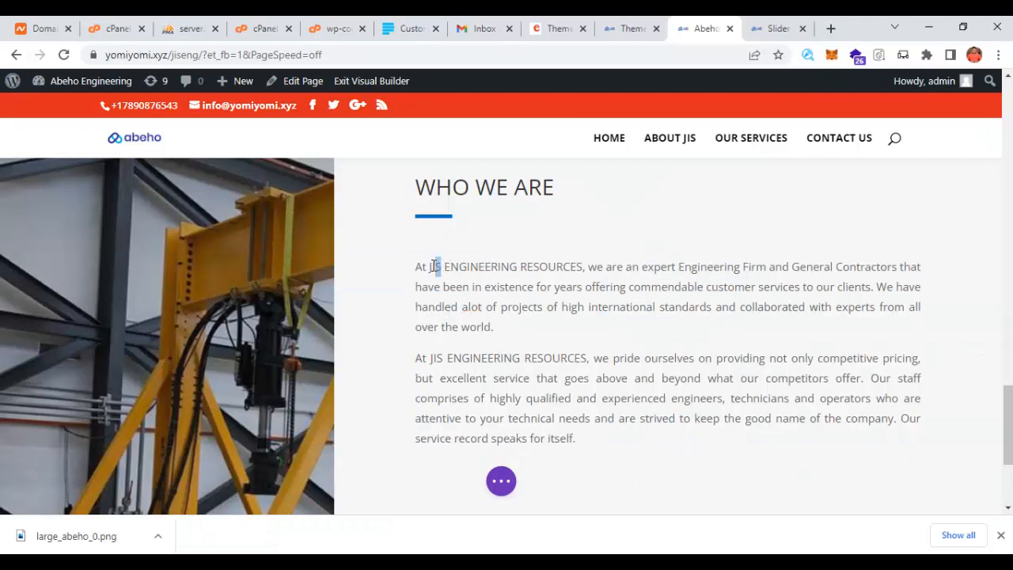
{"action": "key", "text": "BackSpace"}
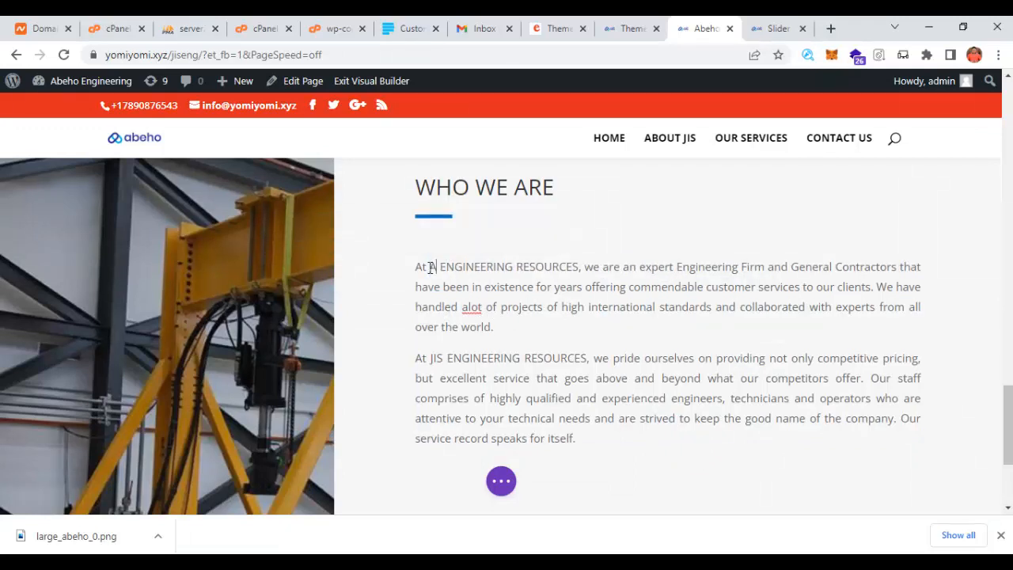
{"action": "type", "text": "ABEHO"}
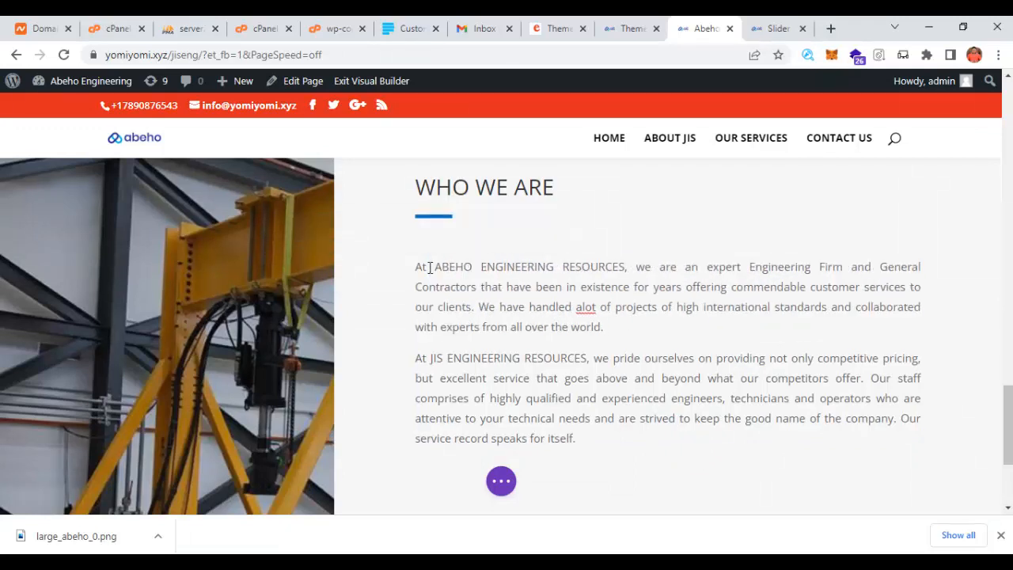
{"action": "scroll", "coordinate": [703, 342], "scroll_direction": "down", "scroll_amount": 5}
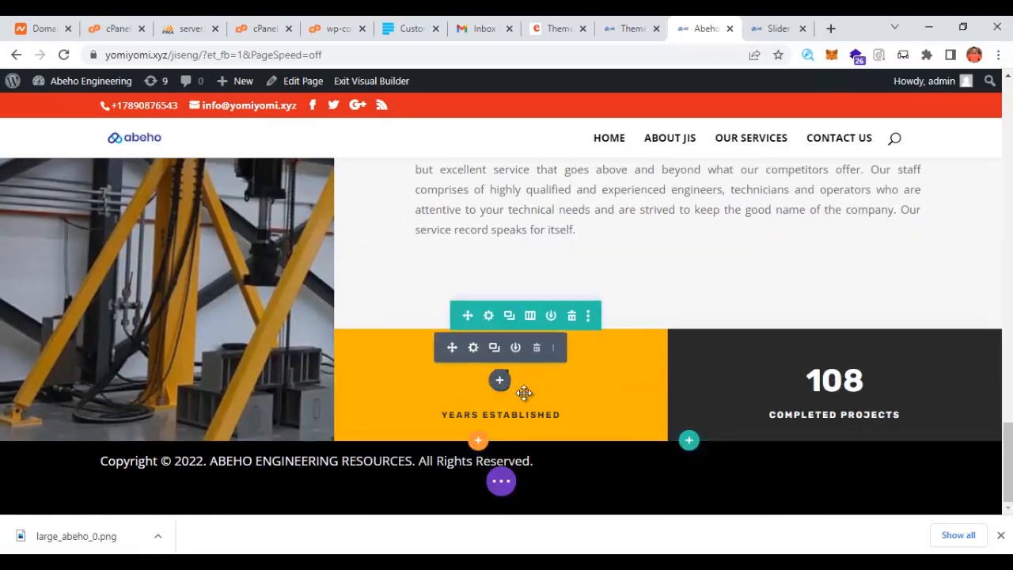
- Change the Years Established counter number from 5 to 20 and save the page
{"action": "left_click", "coordinate": [473, 350]}
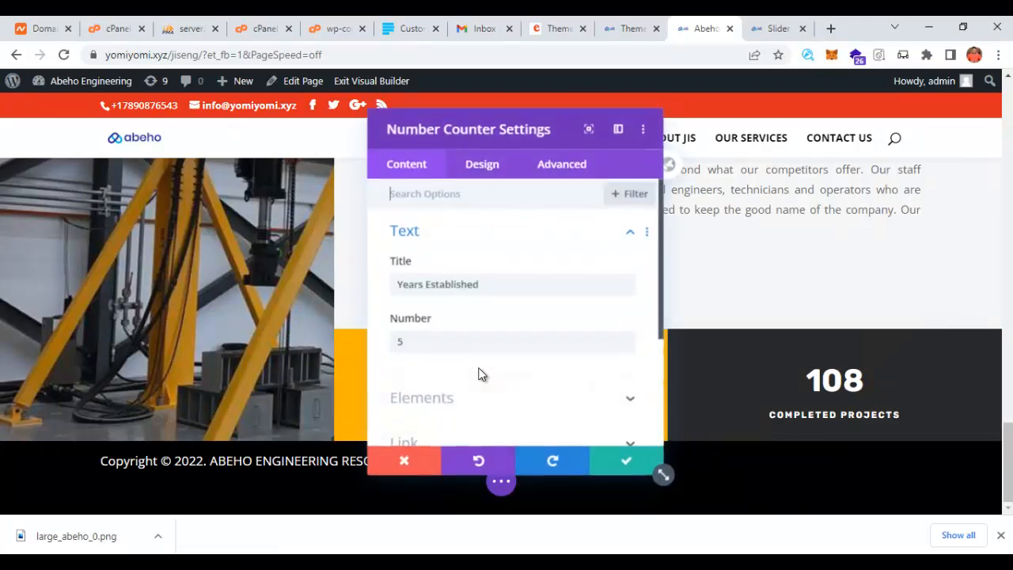
{"action": "left_click", "coordinate": [415, 345]}
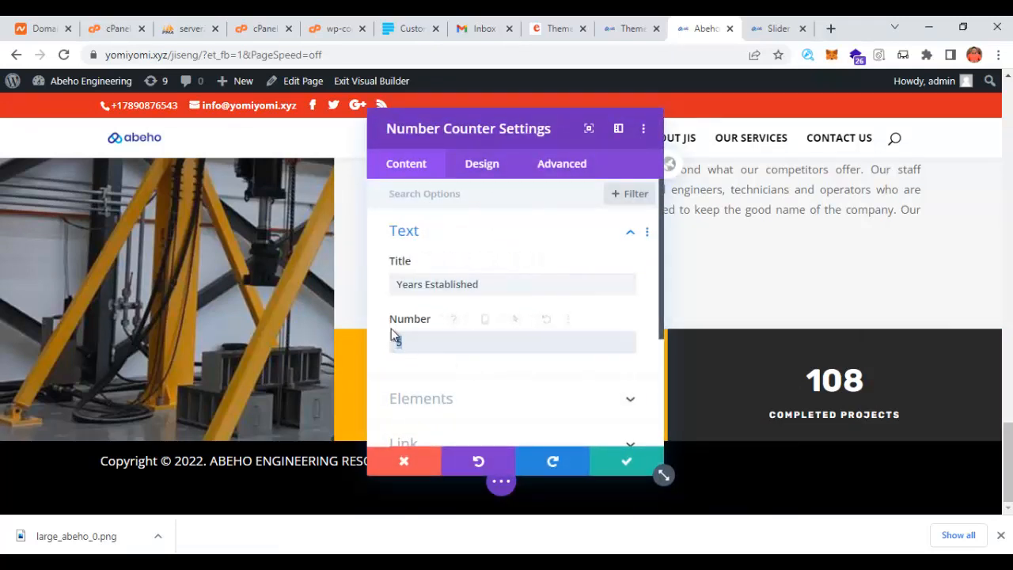
{"action": "left_click", "coordinate": [616, 471]}
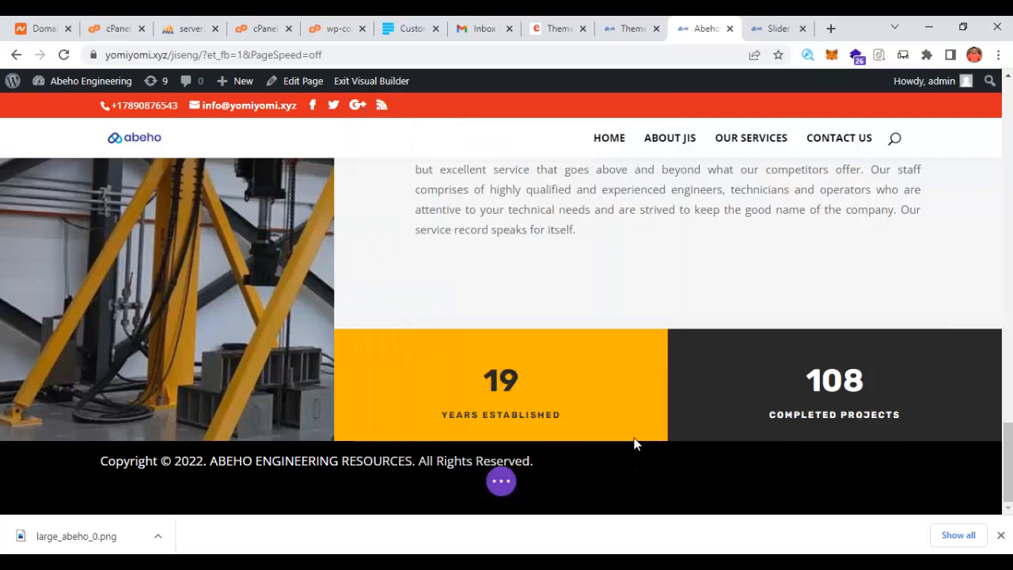
{"action": "left_click", "coordinate": [505, 486]}
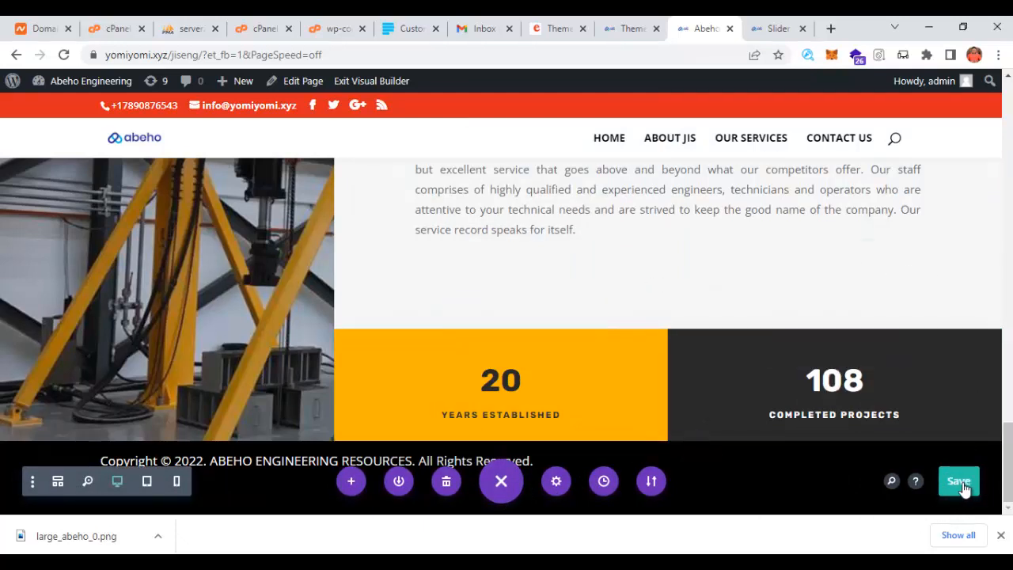
{"action": "left_click", "coordinate": [959, 484]}
- Open the live site in a new tab from Visit Site
{"action": "left_click", "coordinate": [614, 32]}
{"action": "mouse_move", "coordinate": [79, 86]}
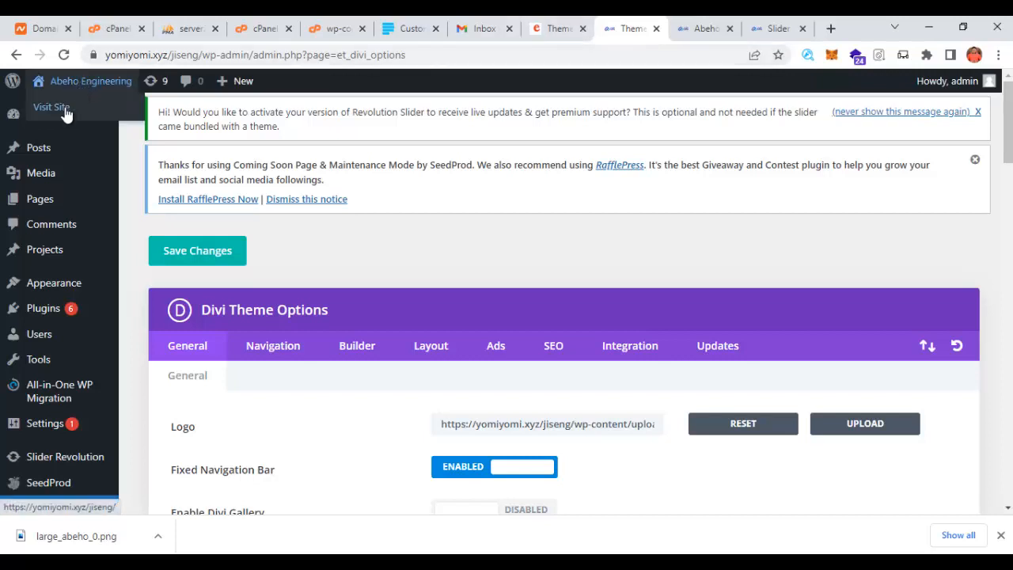
{"action": "right_click", "coordinate": [67, 111]}
{"action": "left_click", "coordinate": [111, 120]}
{"action": "left_click", "coordinate": [645, 28]}
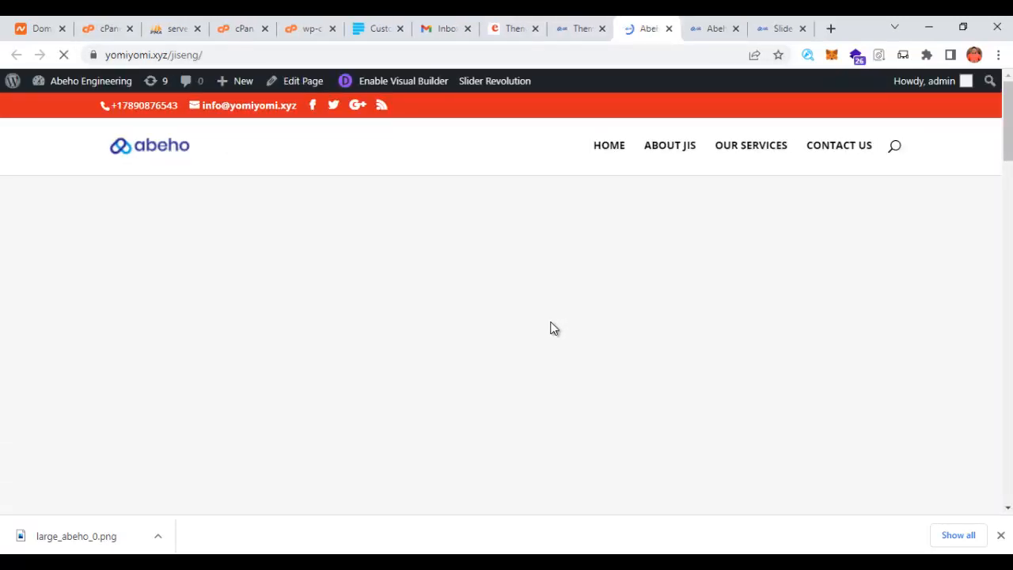
{"action": "scroll", "coordinate": [553, 332], "scroll_direction": "down", "scroll_amount": 4}
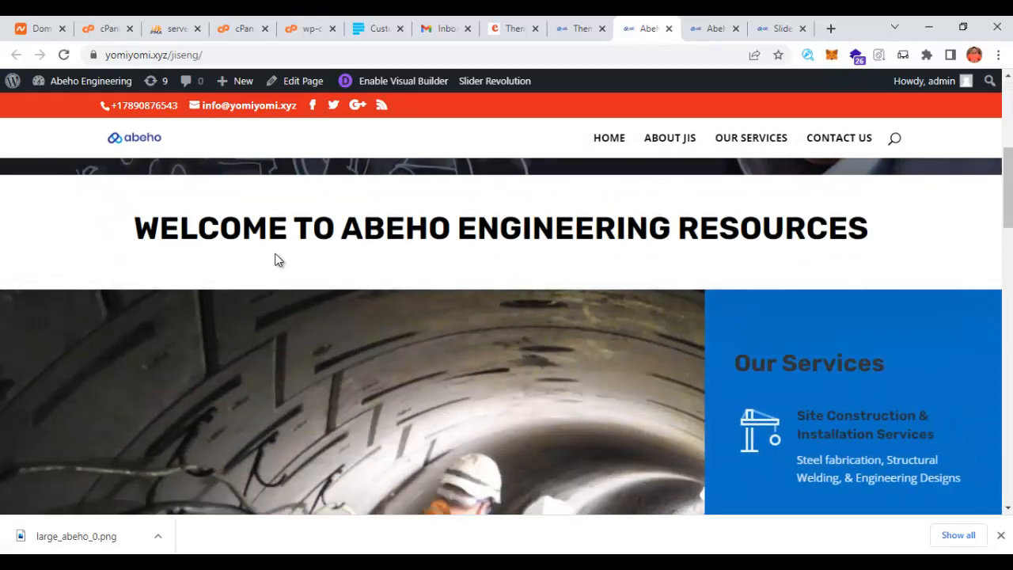
{"action": "scroll", "coordinate": [599, 249], "scroll_direction": "up", "scroll_amount": 3}
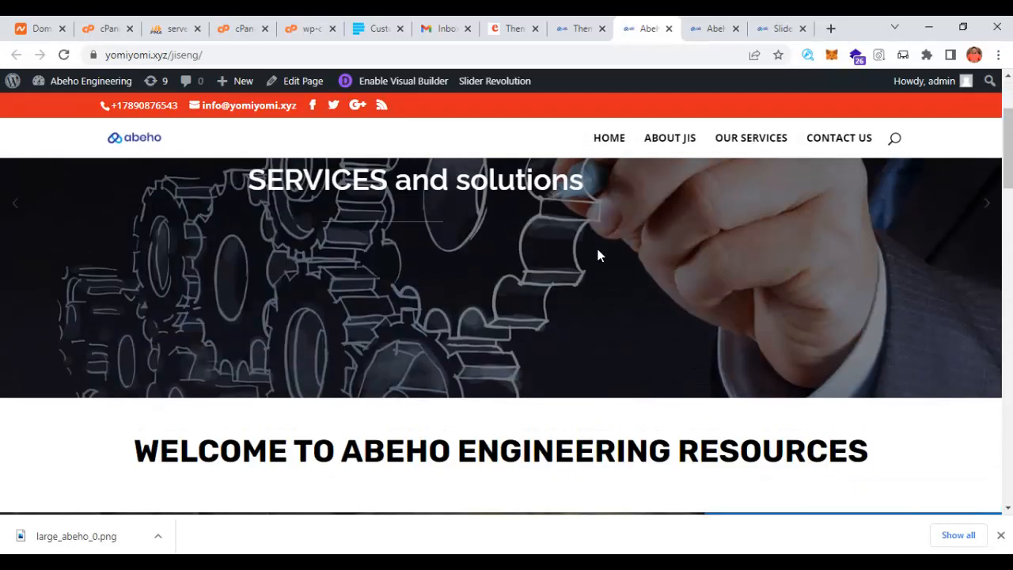
- View the ABOUT JIS page, which still names JIS ENGINEERING RESOURCES
{"action": "left_click", "coordinate": [669, 139]}
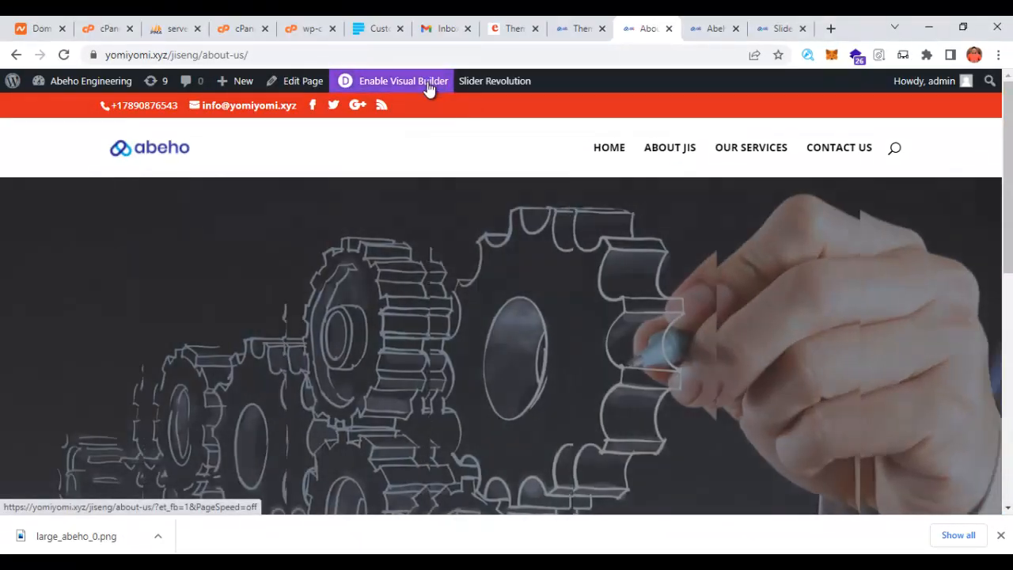
{"action": "scroll", "coordinate": [451, 243], "scroll_direction": "down", "scroll_amount": 5}
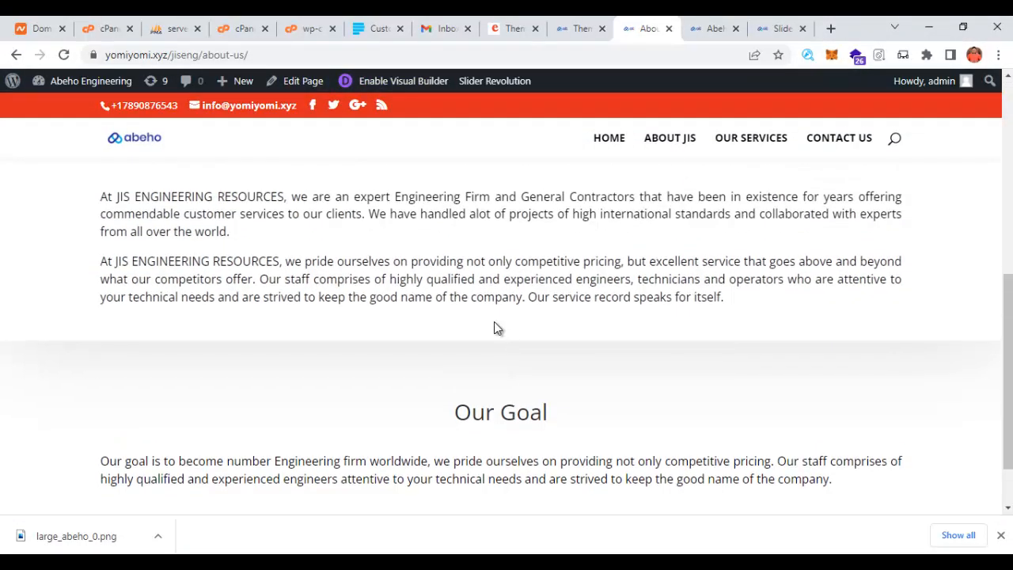
{"action": "scroll", "coordinate": [499, 316], "scroll_direction": "up", "scroll_amount": 5}
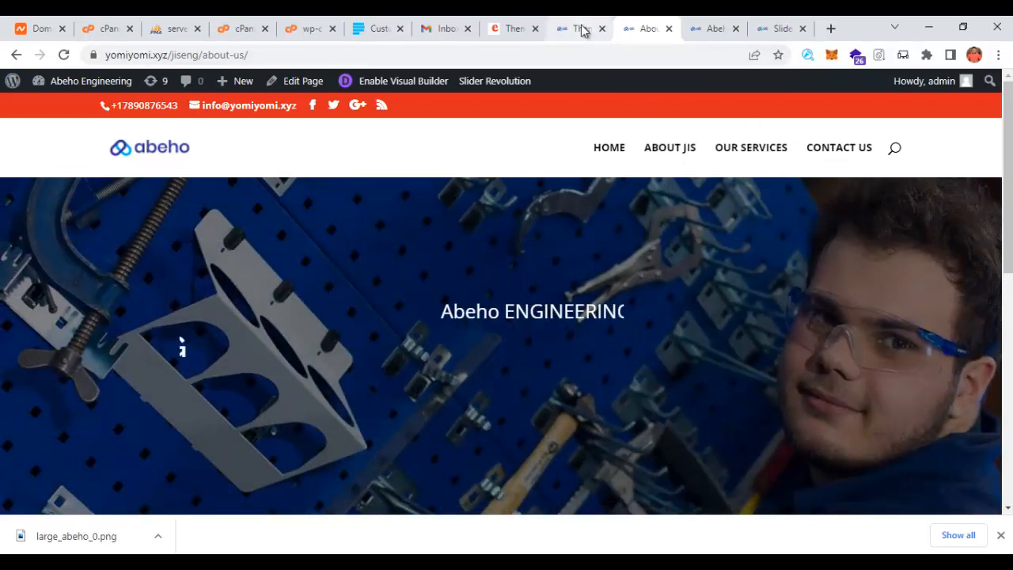
- In Appearance > Menus, relabel ABOUT JIS as ABOUT US and save the menu
{"action": "left_click", "coordinate": [497, 32]}
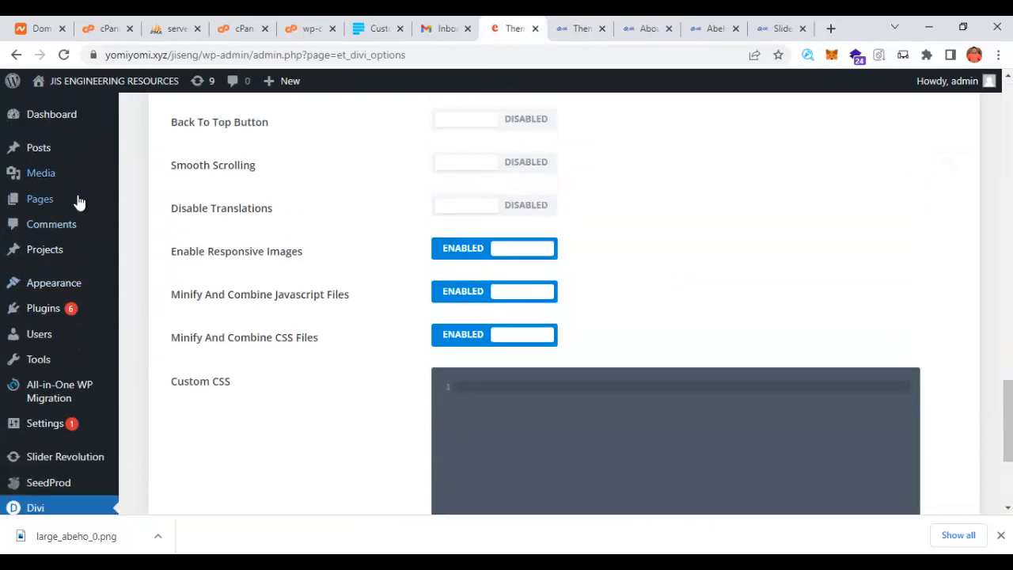
{"action": "scroll", "coordinate": [79, 203], "scroll_direction": "up", "scroll_amount": 3}
{"action": "mouse_move", "coordinate": [59, 290]}
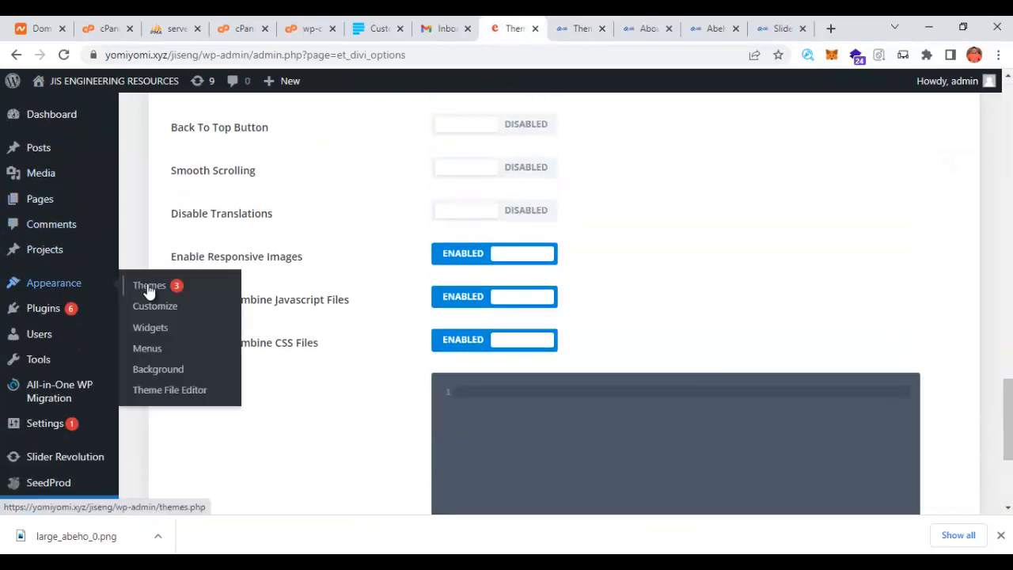
{"action": "left_click", "coordinate": [148, 349]}
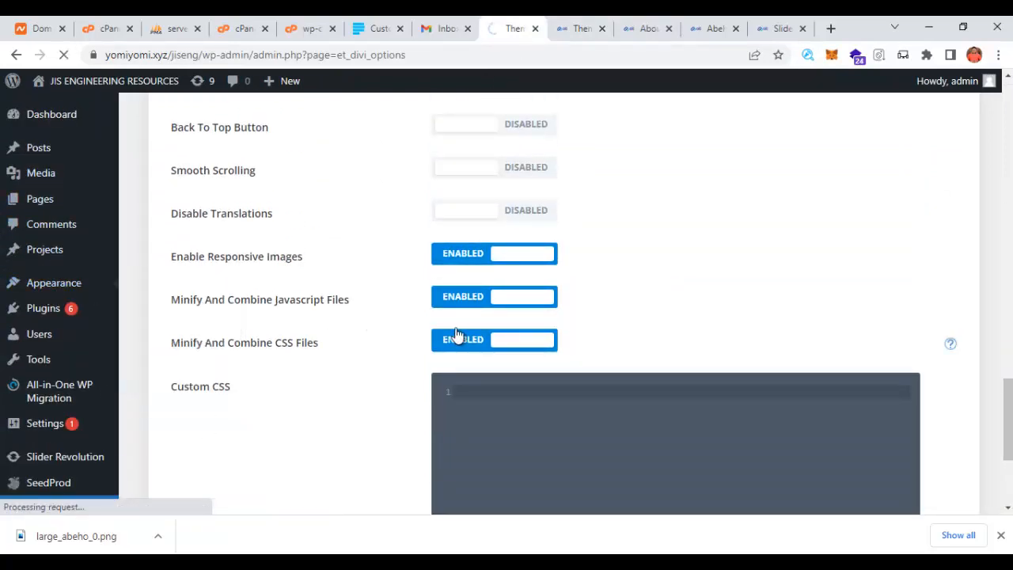
{"action": "scroll", "coordinate": [423, 339], "scroll_direction": "down", "scroll_amount": 5}
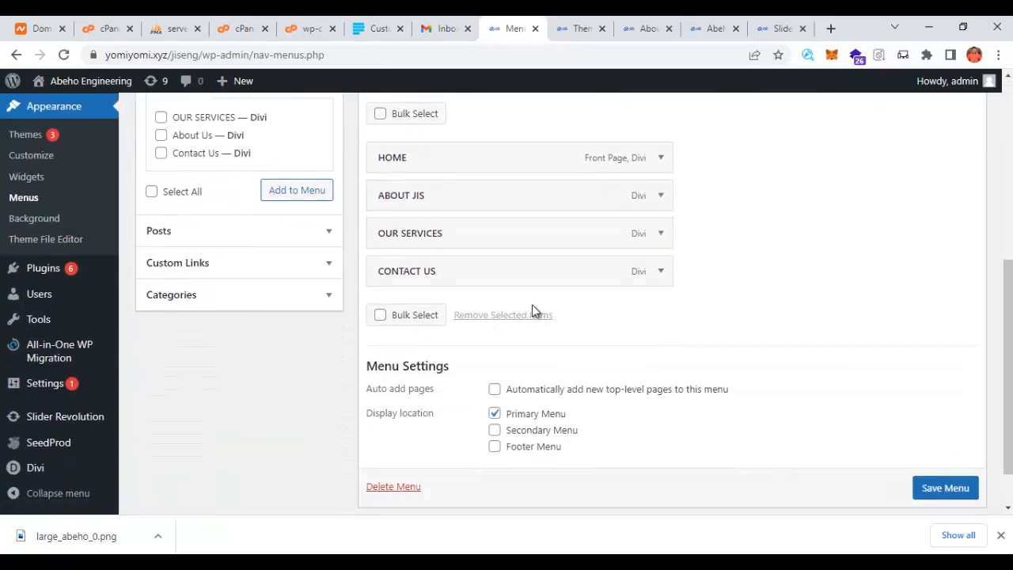
{"action": "left_click", "coordinate": [660, 196]}
{"action": "left_click", "coordinate": [456, 249]}
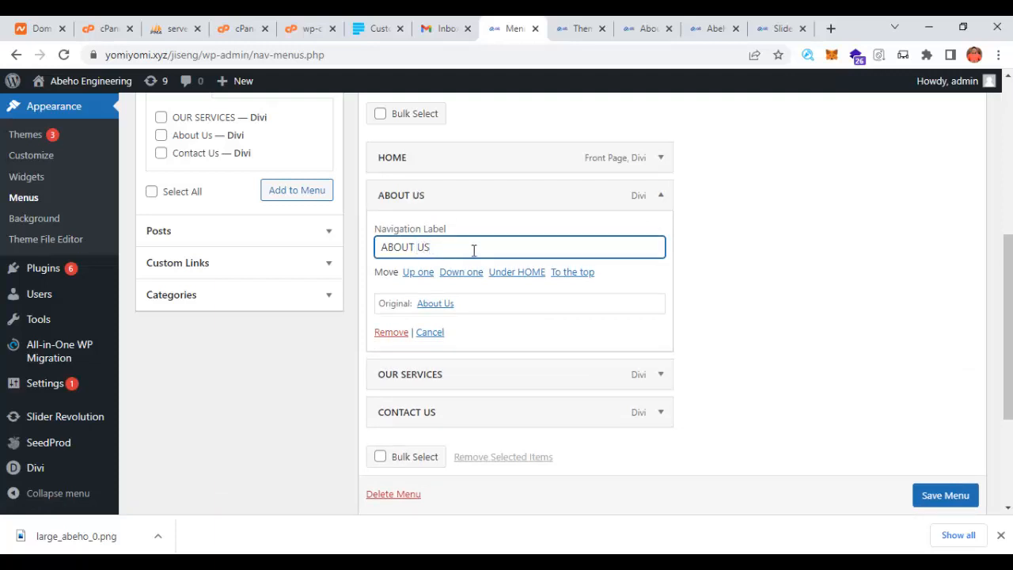
{"action": "scroll", "coordinate": [941, 487], "scroll_direction": "down", "scroll_amount": 1}
{"action": "left_click", "coordinate": [941, 499]}
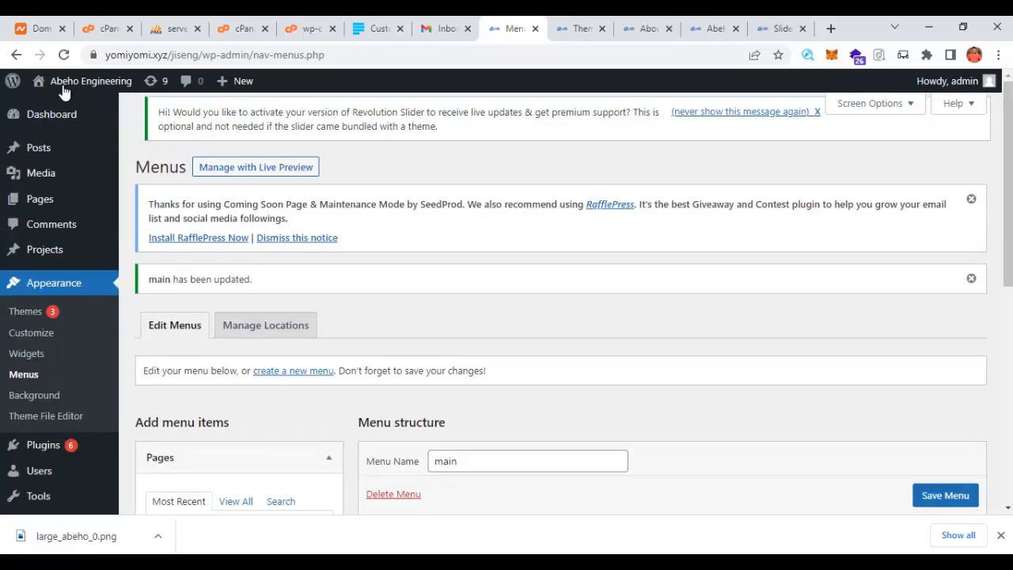
- Open the live site in a new tab via Visit Site
{"action": "right_click", "coordinate": [49, 103]}
{"action": "left_click", "coordinate": [111, 113]}
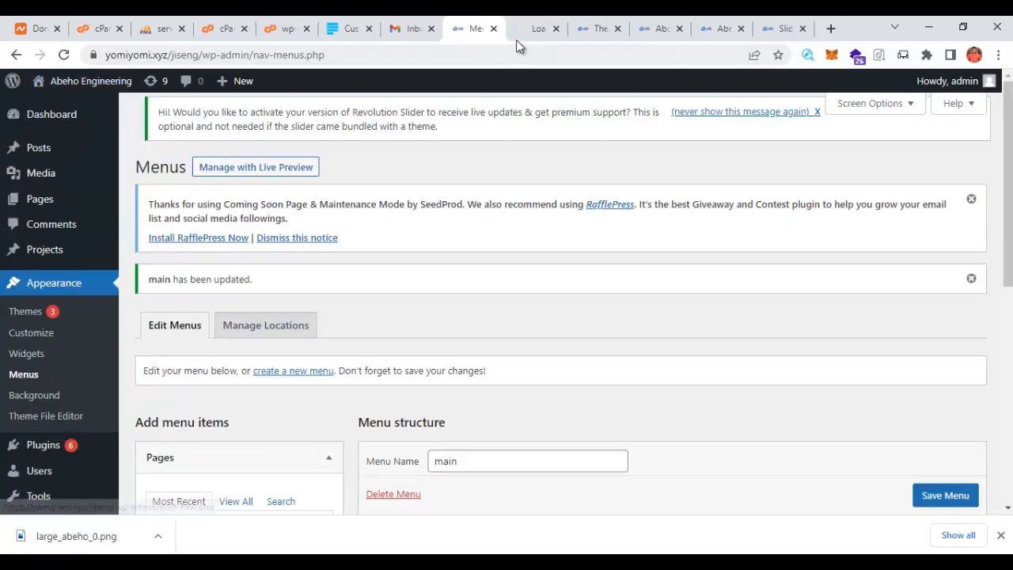
{"action": "left_click", "coordinate": [537, 32]}
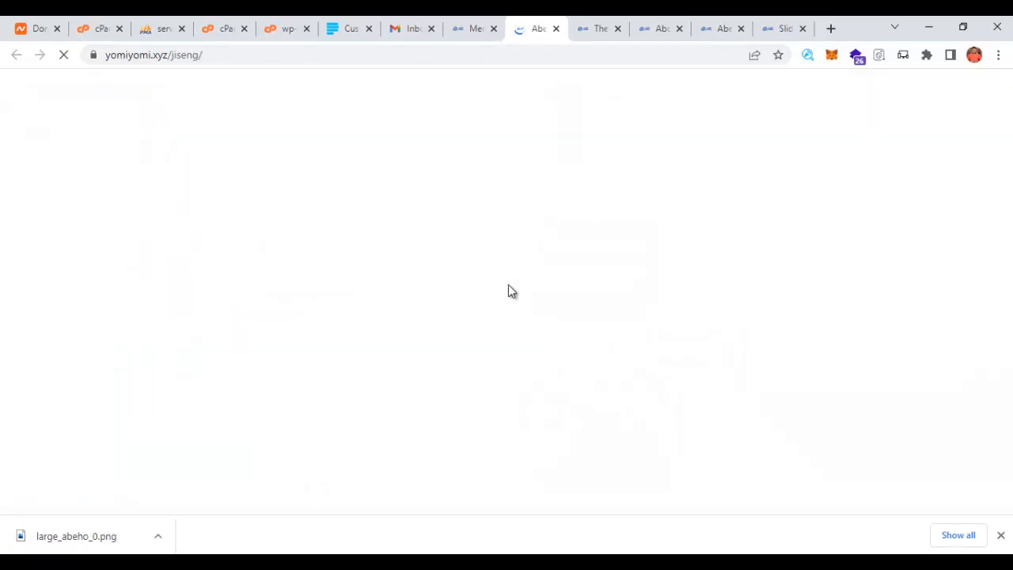
- Go to the Contact Us page, check its Moscow-area map, and enable the Visual Builder
{"action": "scroll", "coordinate": [587, 362], "scroll_direction": "down", "scroll_amount": 6}
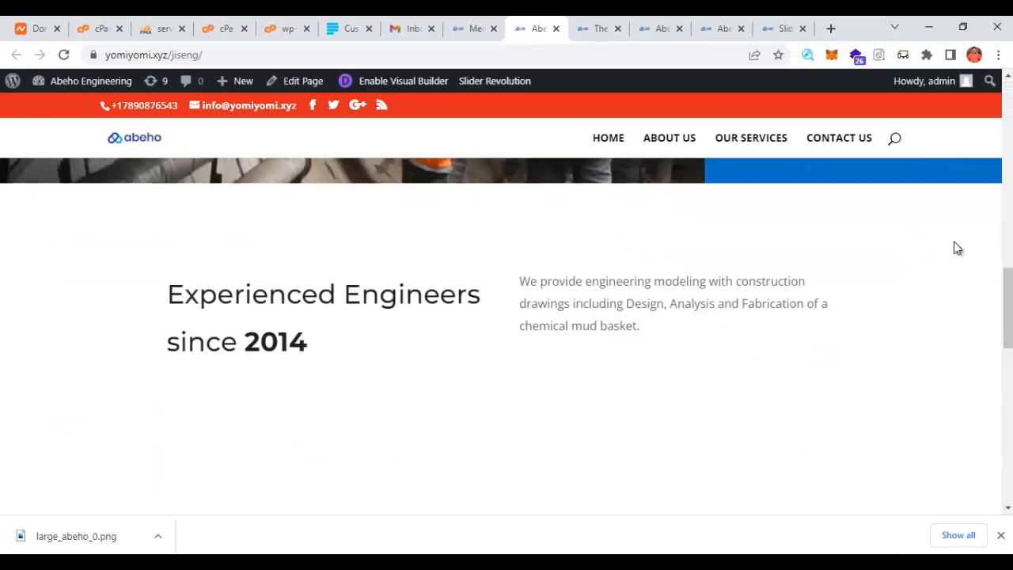
{"action": "left_click_drag", "start_coordinate": [1008, 309], "coordinate": [1008, 138]}
{"action": "left_click", "coordinate": [837, 151]}
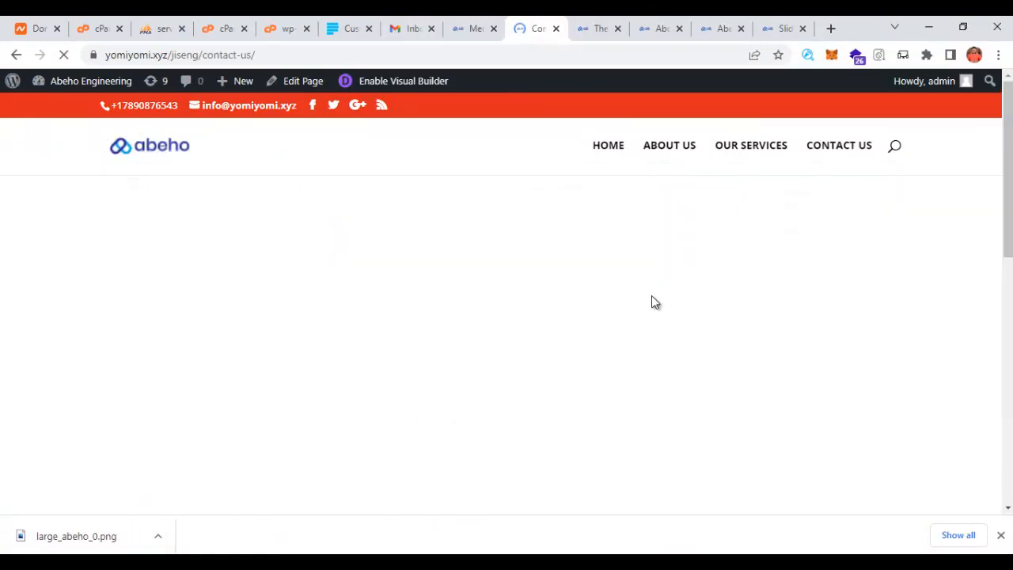
{"action": "scroll", "coordinate": [539, 302], "scroll_direction": "down", "scroll_amount": 3}
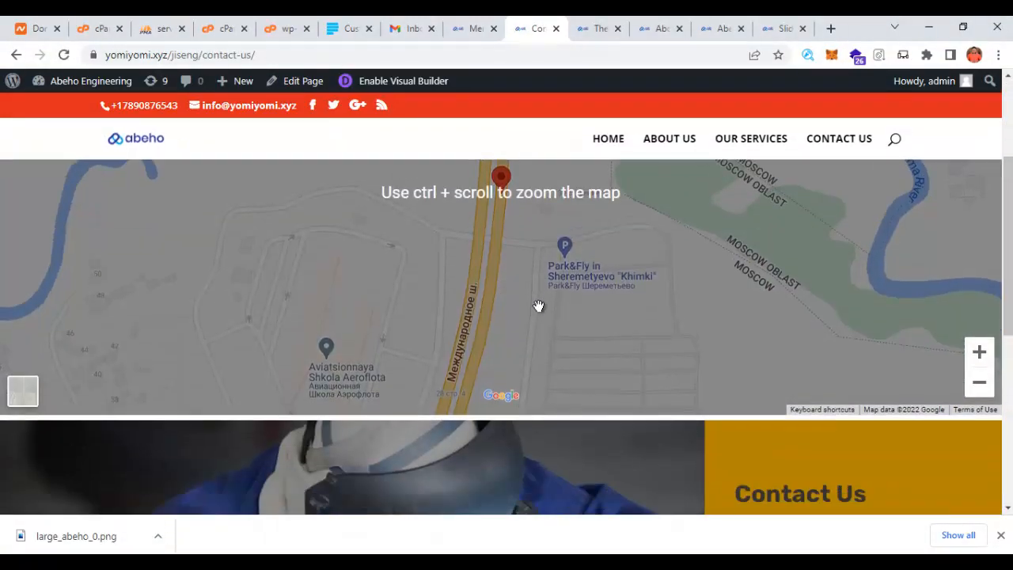
{"action": "scroll", "coordinate": [538, 305], "scroll_direction": "up", "scroll_amount": 3}
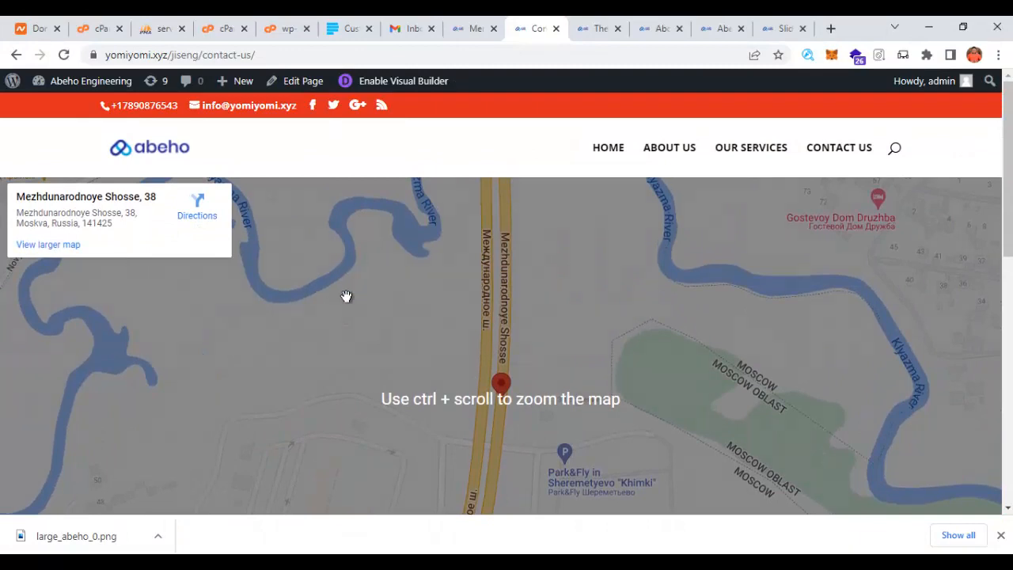
{"action": "scroll", "coordinate": [446, 321], "scroll_direction": "down", "scroll_amount": 3}
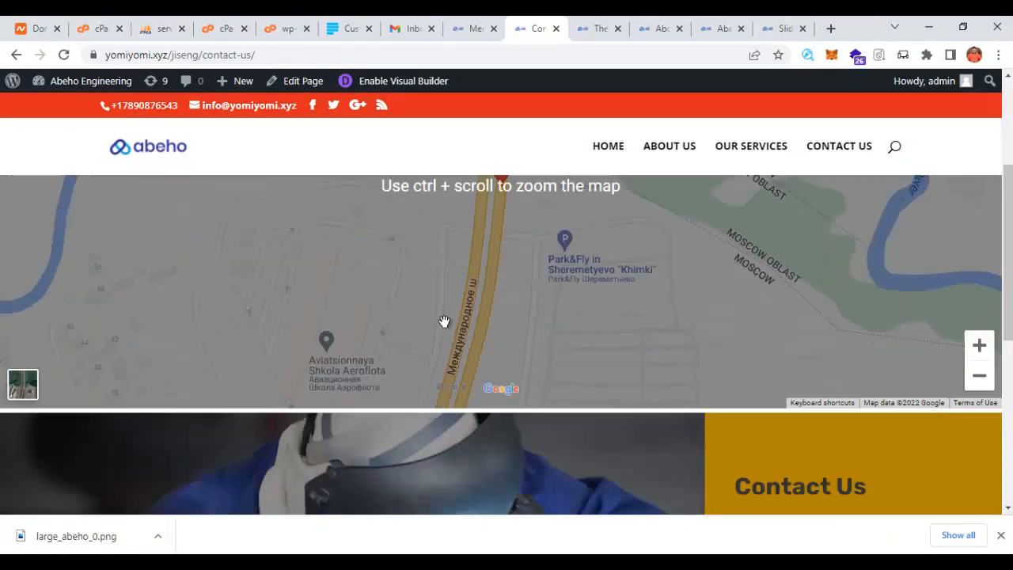
{"action": "scroll", "coordinate": [468, 269], "scroll_direction": "up", "scroll_amount": 3}
{"action": "left_click", "coordinate": [403, 84]}
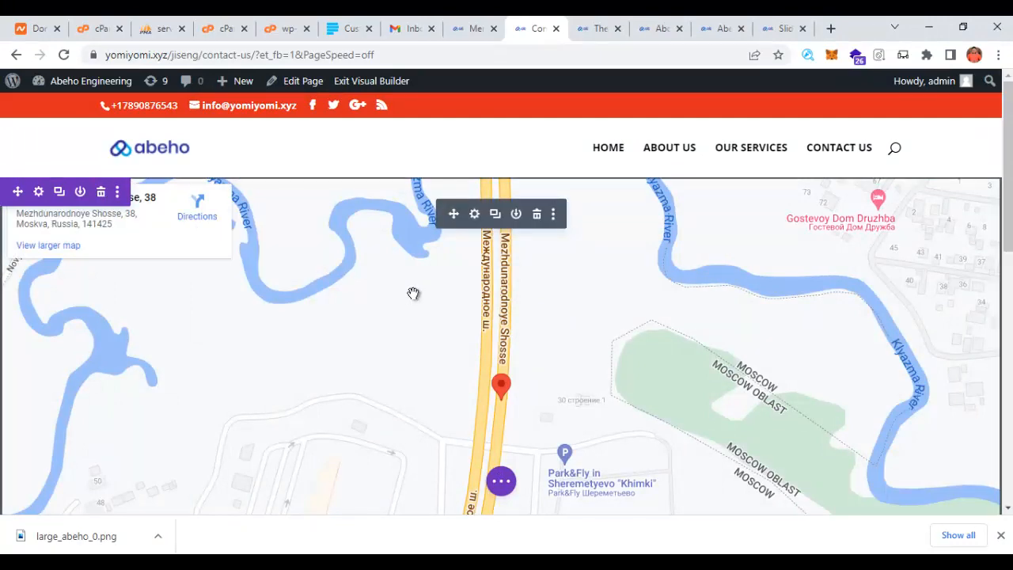
- Open the map's Fullwidth Code module settings and select all of its Moscow iframe code
{"action": "scroll", "coordinate": [414, 293], "scroll_direction": "down", "scroll_amount": 1}
{"action": "scroll", "coordinate": [417, 294], "scroll_direction": "up", "scroll_amount": 1}
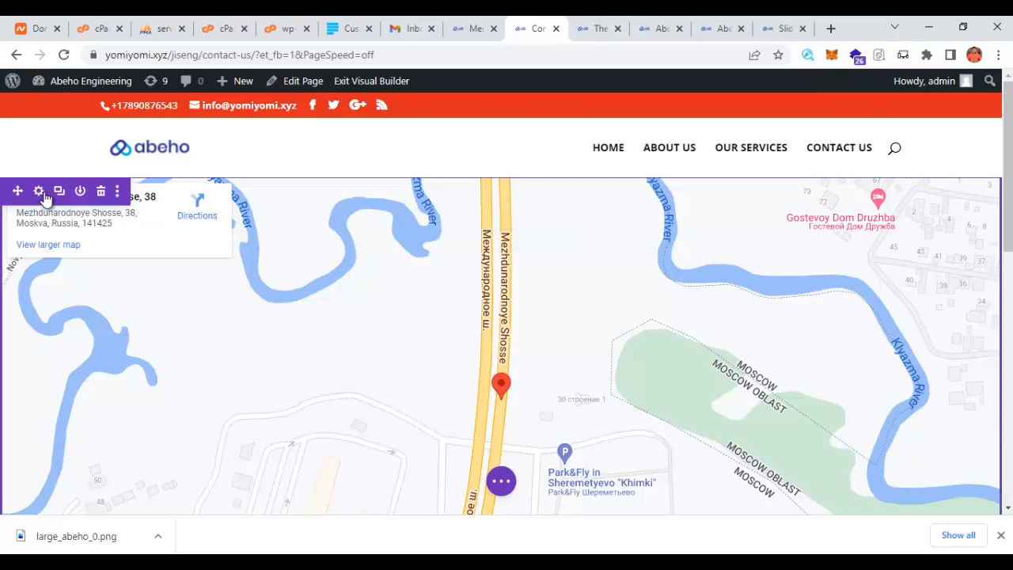
{"action": "left_click", "coordinate": [474, 213]}
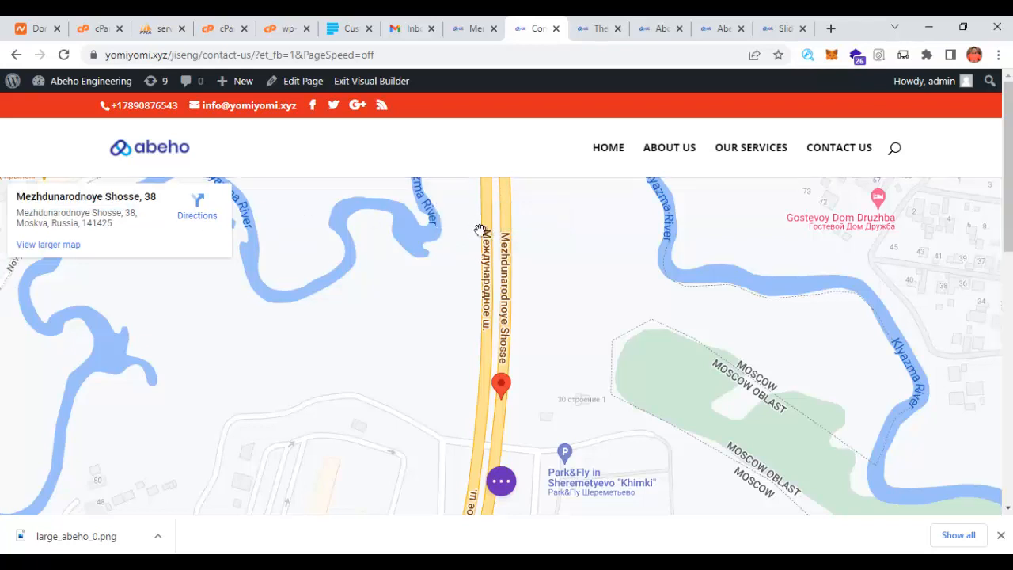
{"action": "left_click", "coordinate": [497, 333]}
{"action": "key", "text": "ctrl+a"}
{"action": "scroll", "coordinate": [520, 335], "scroll_direction": "down", "scroll_amount": 3}
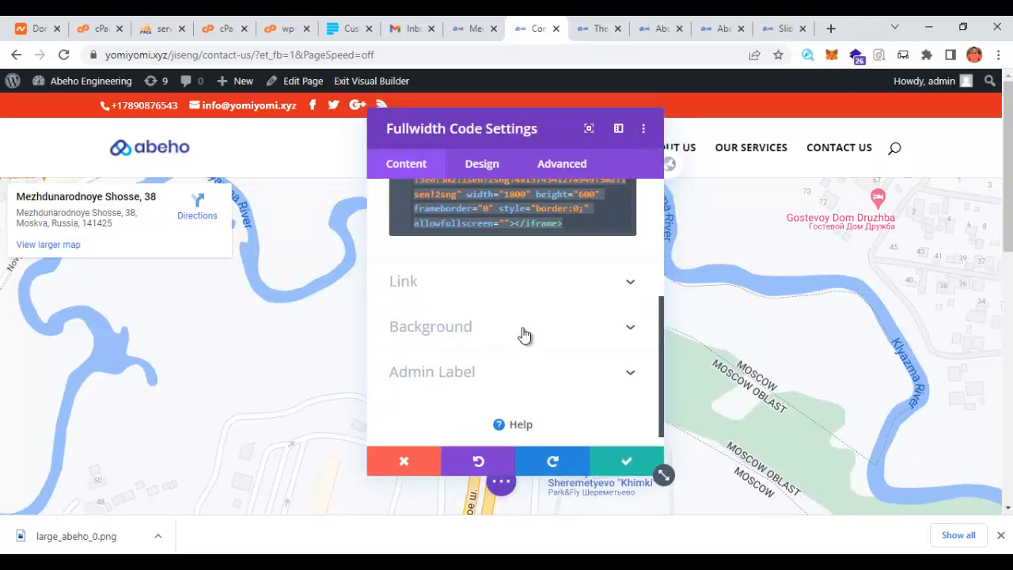
{"action": "scroll", "coordinate": [520, 335], "scroll_direction": "up", "scroll_amount": 2}
- Search 'google maps' in a new tab and open the Google Maps result
{"action": "key", "text": "ctrl+t"}
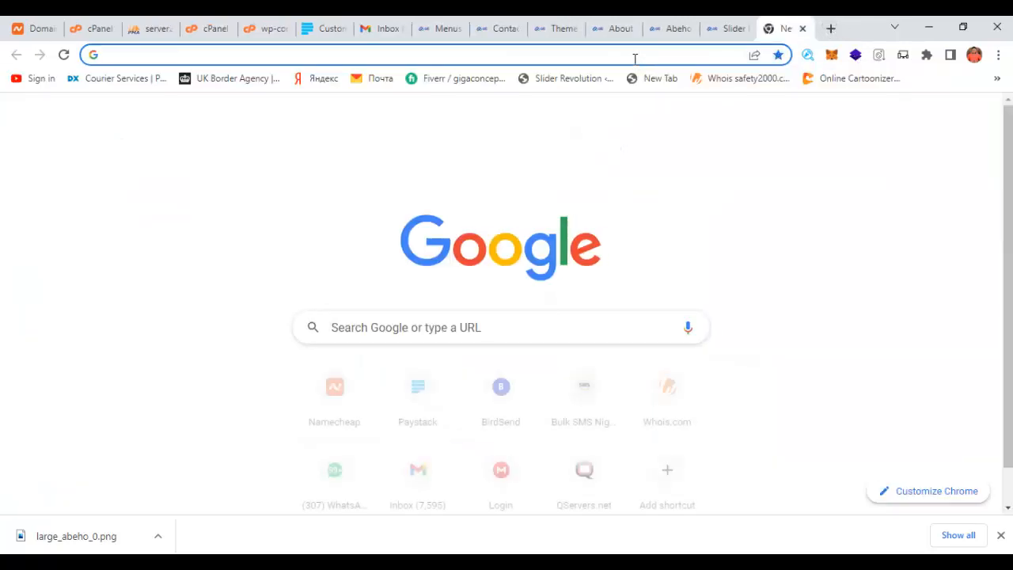
{"action": "left_click", "coordinate": [634, 55]}
{"action": "type", "text": "GOO"}
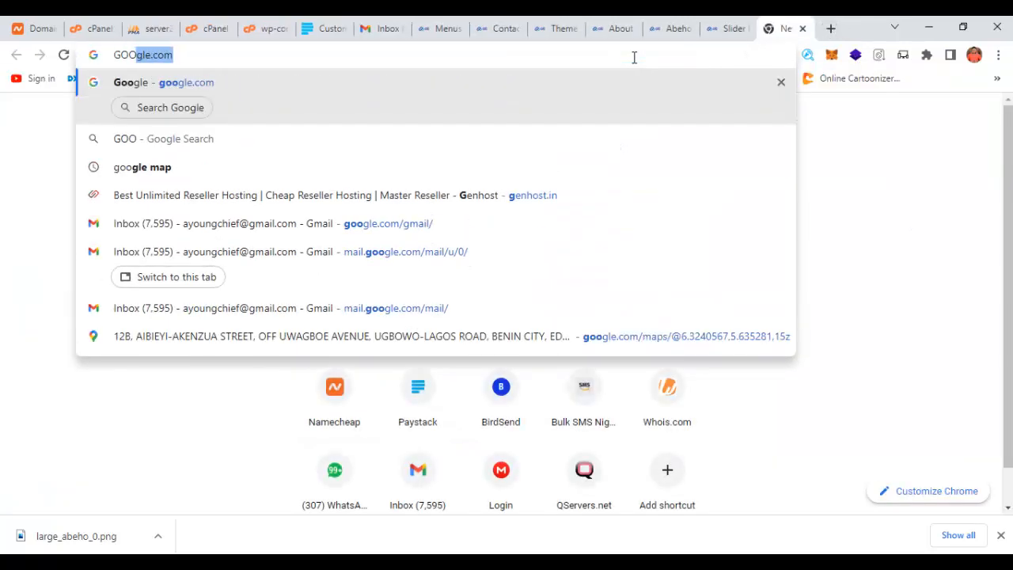
{"action": "key", "text": "BackSpace"}
{"action": "key", "text": "BackSpace"}
{"action": "key", "text": "BackSpace"}
{"action": "key", "text": "BackSpace"}
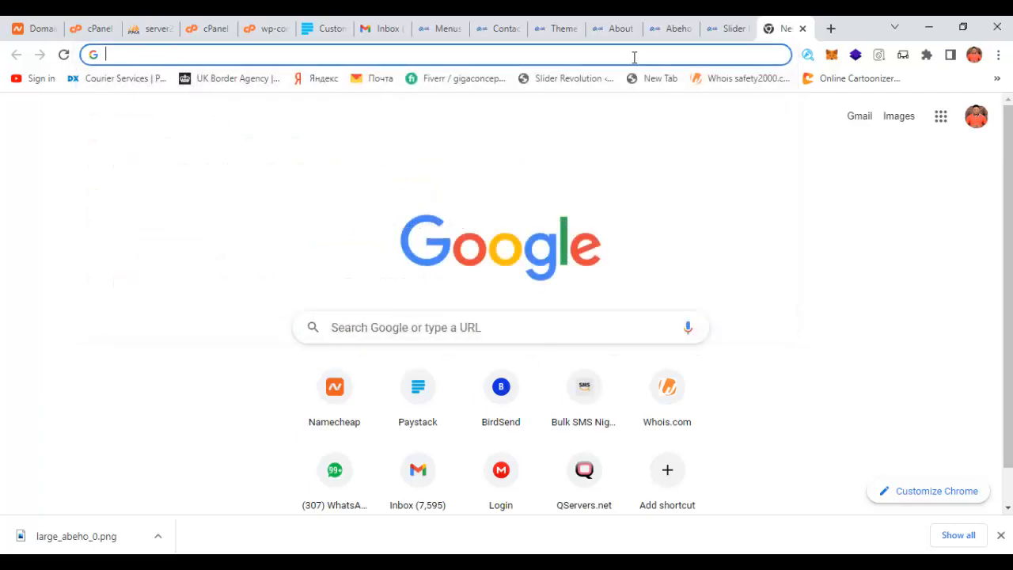
{"action": "type", "text": "googo"}
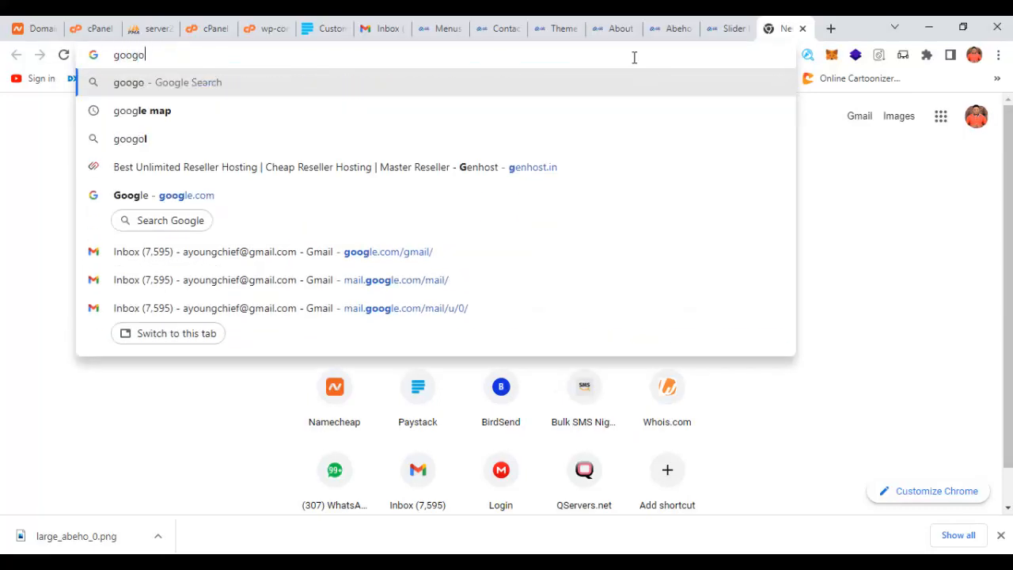
{"action": "key", "text": "BackSpace"}
{"action": "type", "text": "le maps"}
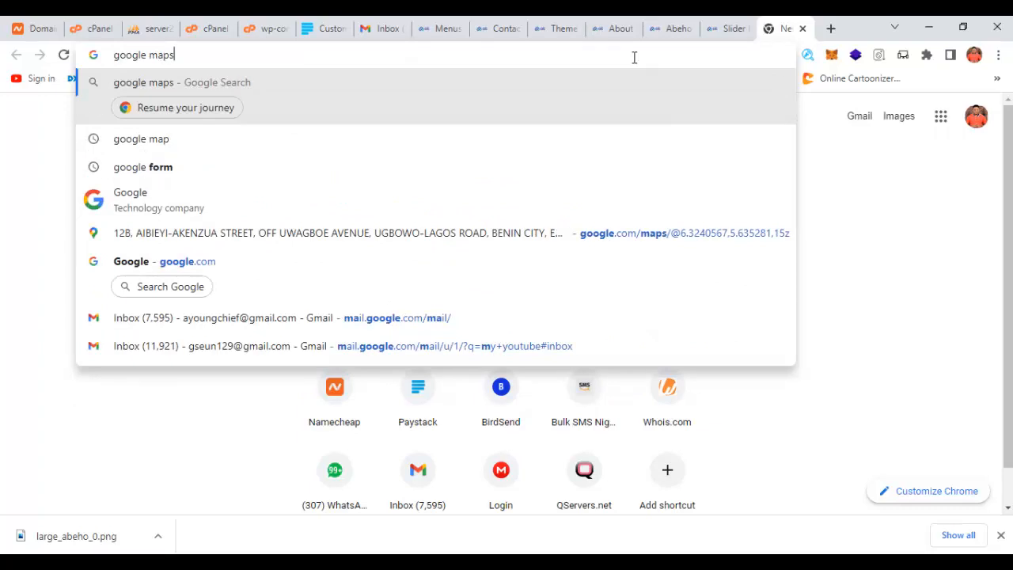
{"action": "key", "text": "Return"}
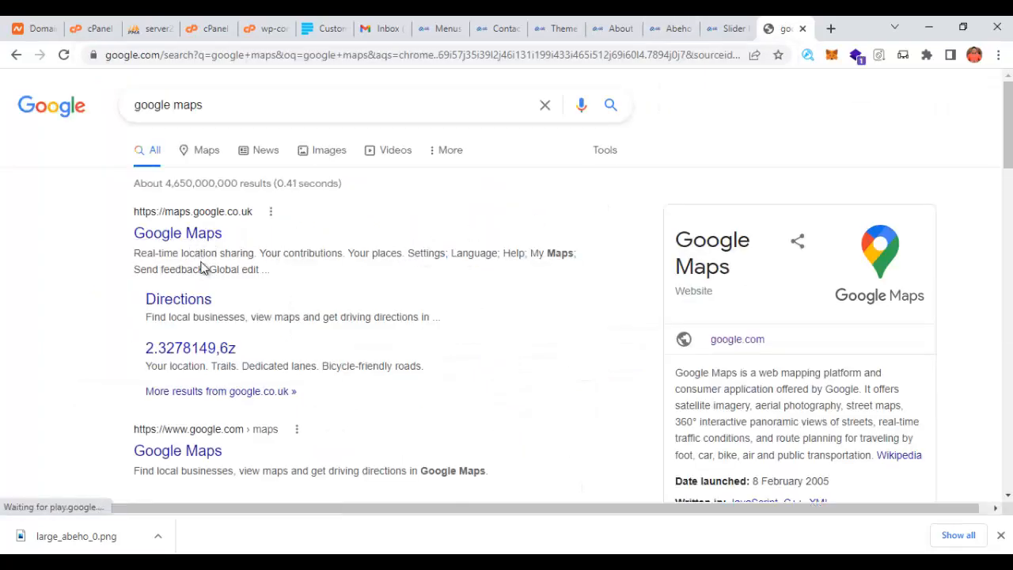
{"action": "left_click", "coordinate": [210, 238]}
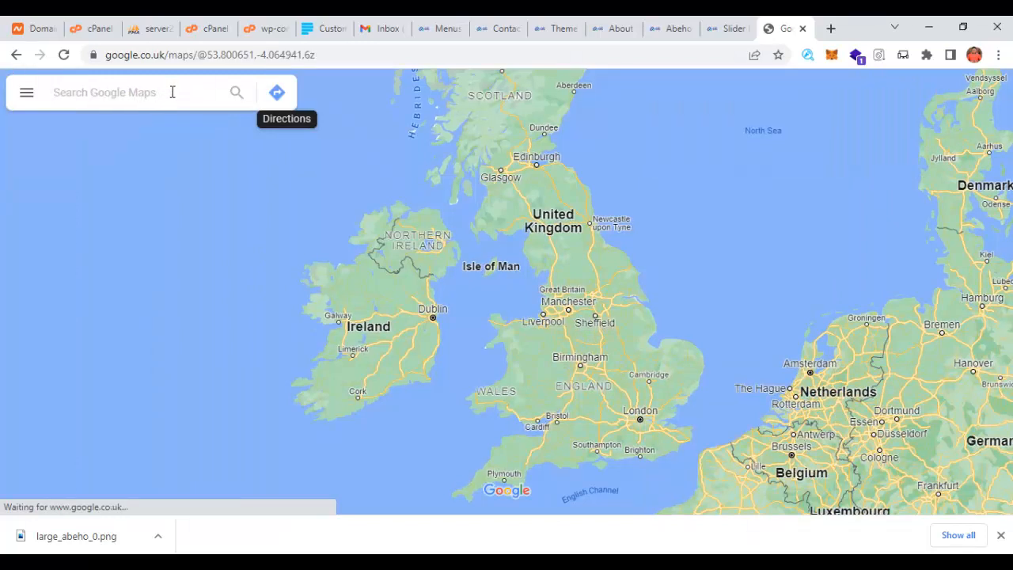
- Find Dublin Airport in Google Maps and open its Embed a map options
{"action": "type", "text": "dublin"}
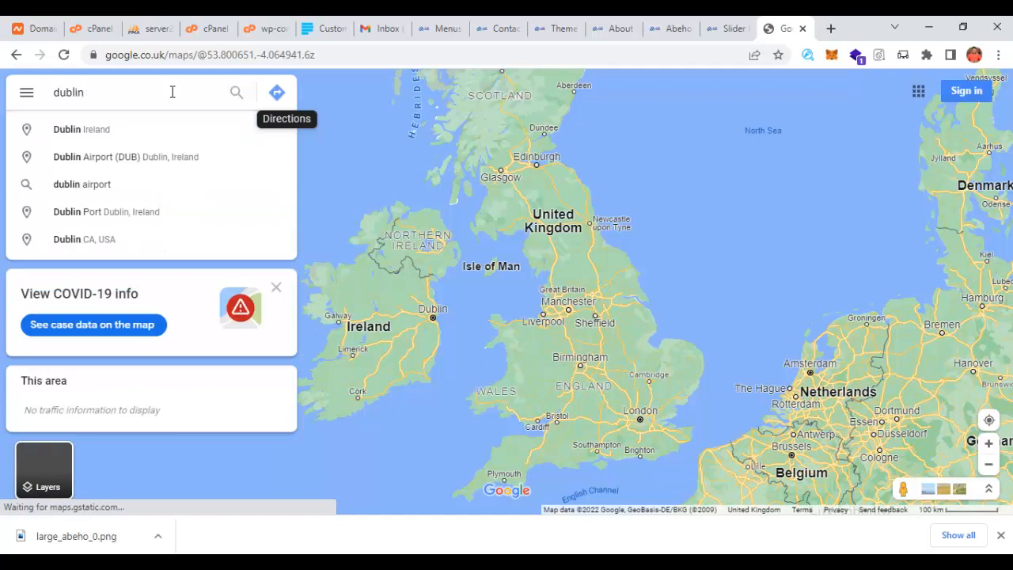
{"action": "left_click", "coordinate": [140, 162]}
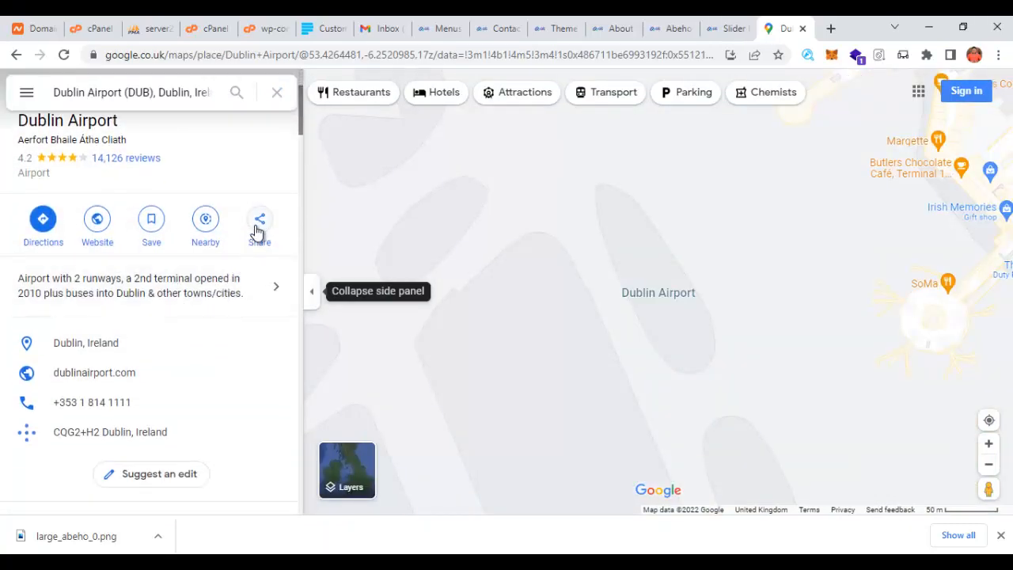
{"action": "left_click", "coordinate": [251, 246]}
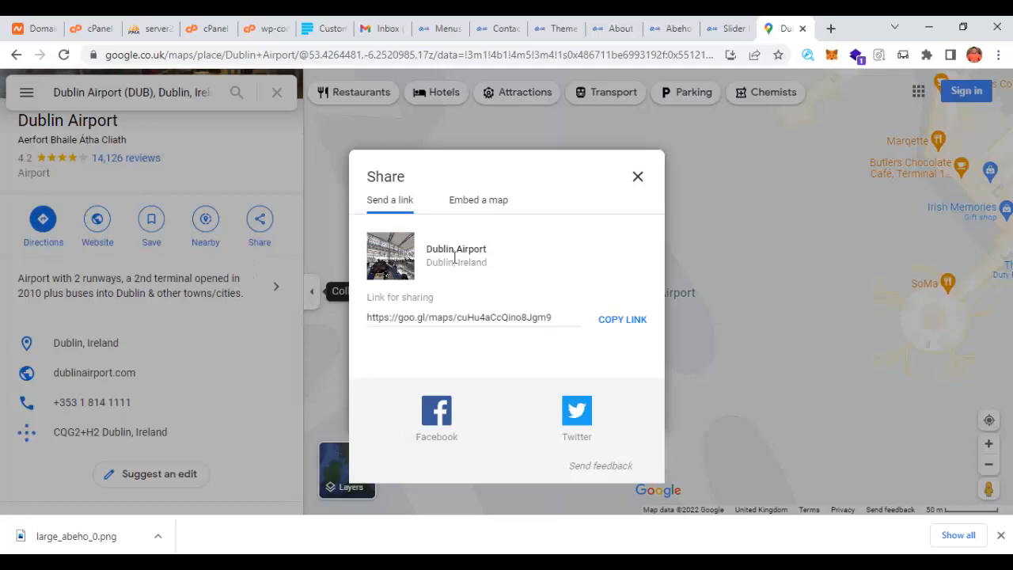
{"action": "left_click", "coordinate": [488, 205]}
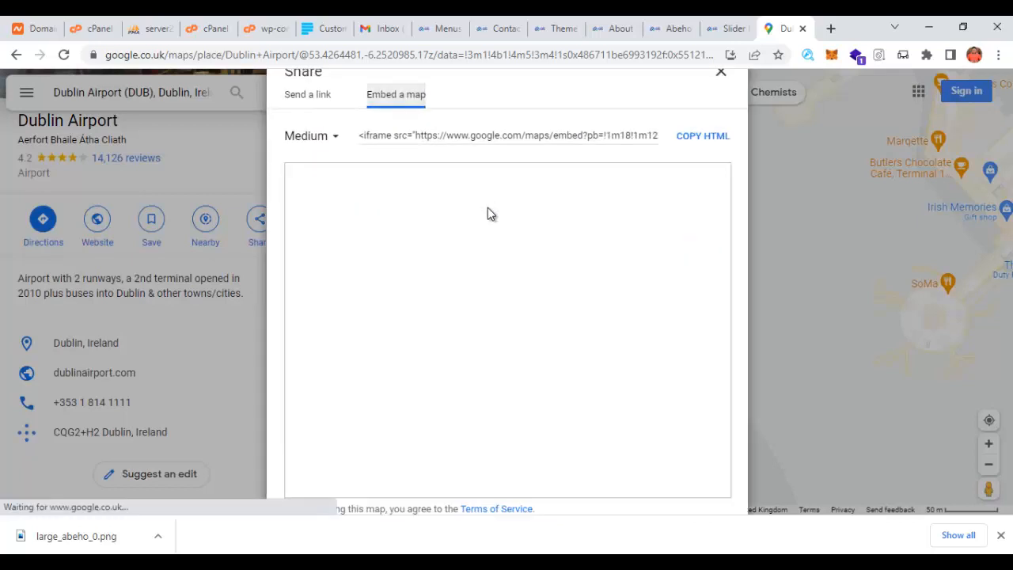
{"action": "left_click", "coordinate": [335, 147]}
{"action": "left_click", "coordinate": [331, 193]}
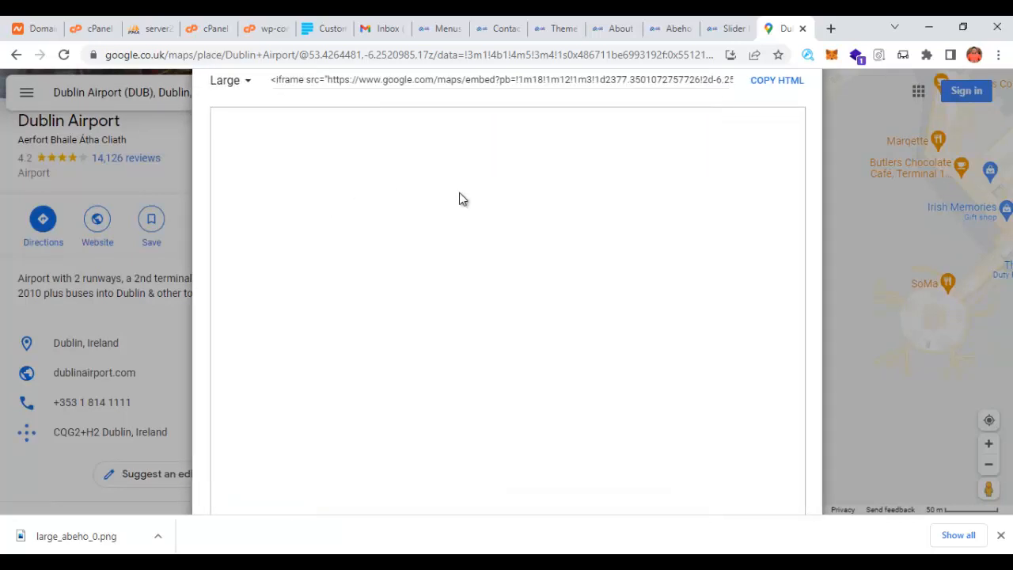
- Set a custom 1800 x 600 embed size, copy the HTML, and return to the site tab
{"action": "scroll", "coordinate": [687, 227], "scroll_direction": "down", "scroll_amount": 2}
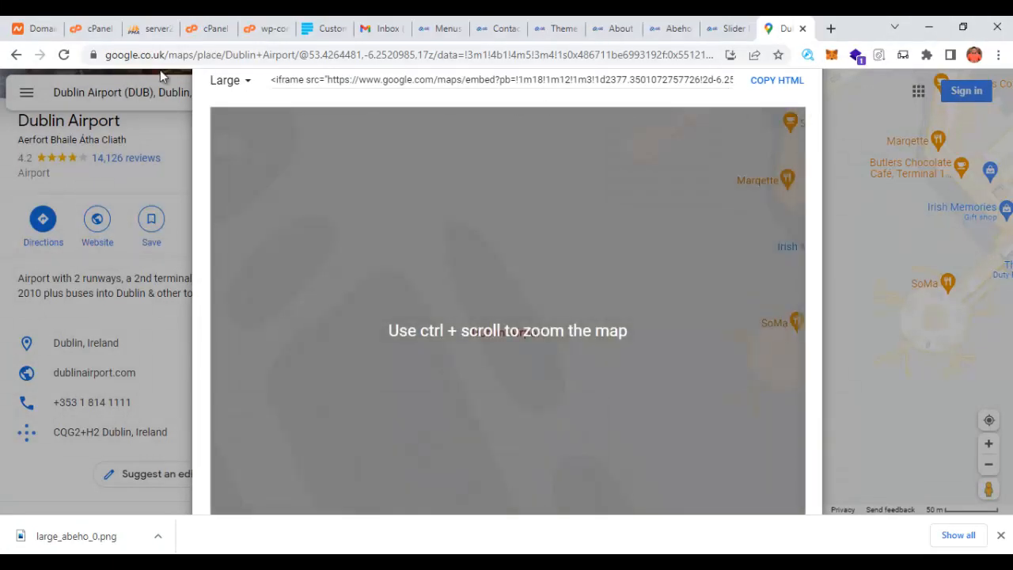
{"action": "left_click", "coordinate": [228, 86]}
{"action": "left_click", "coordinate": [243, 163]}
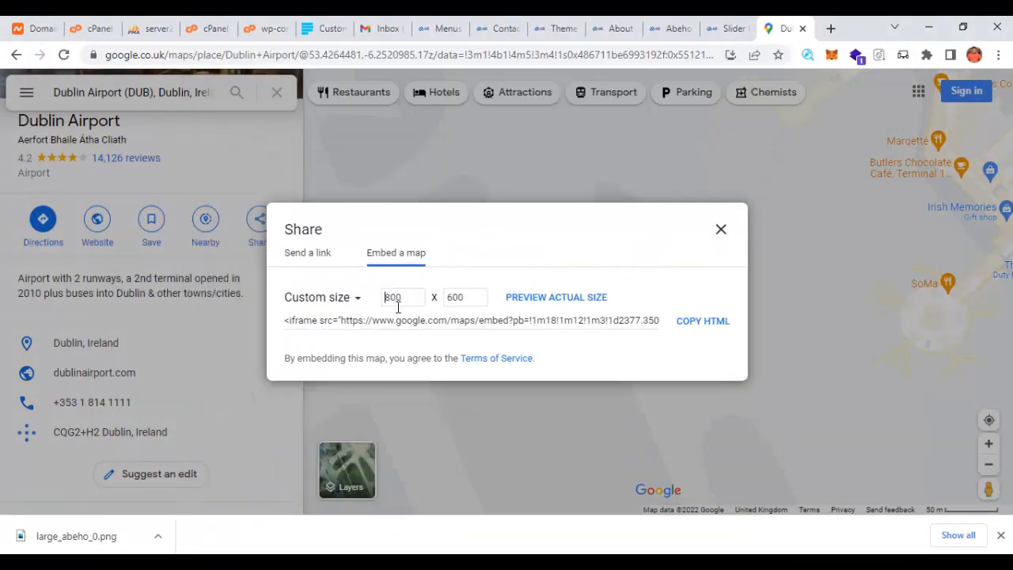
{"action": "type", "text": "1"}
{"action": "left_click", "coordinate": [695, 325]}
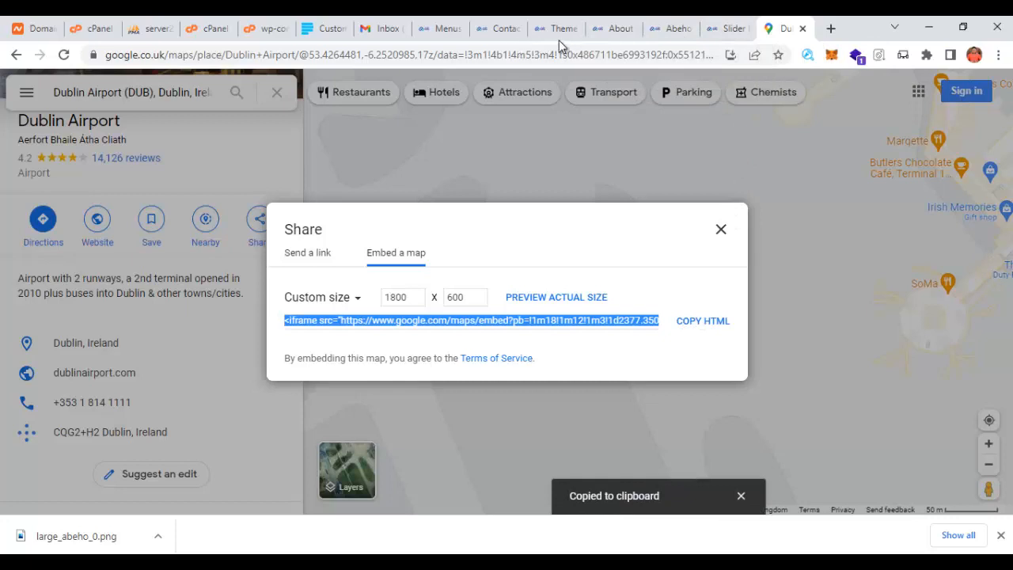
{"action": "left_click", "coordinate": [722, 30]}
{"action": "left_click", "coordinate": [675, 32]}
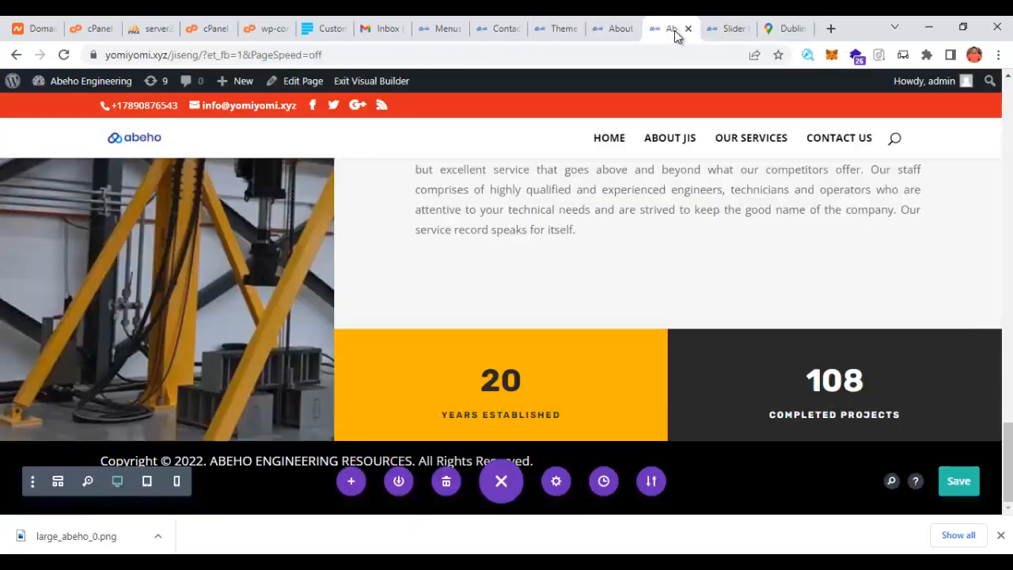
- Paste the Dublin Airport iframe over the old map code, confirm, and save the page
{"action": "left_click", "coordinate": [611, 32]}
{"action": "left_click", "coordinate": [498, 29]}
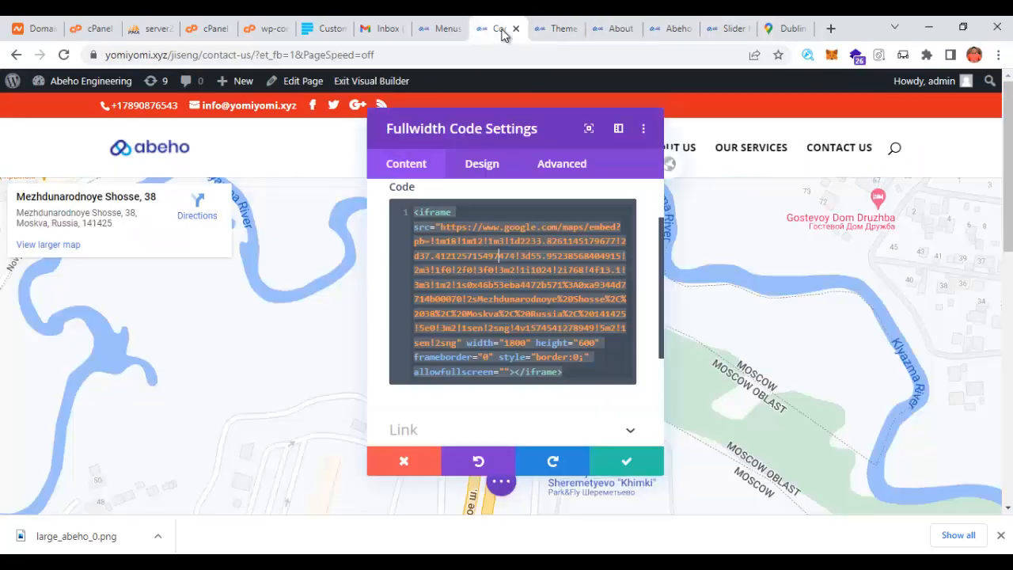
{"action": "key", "text": "ctrl+a"}
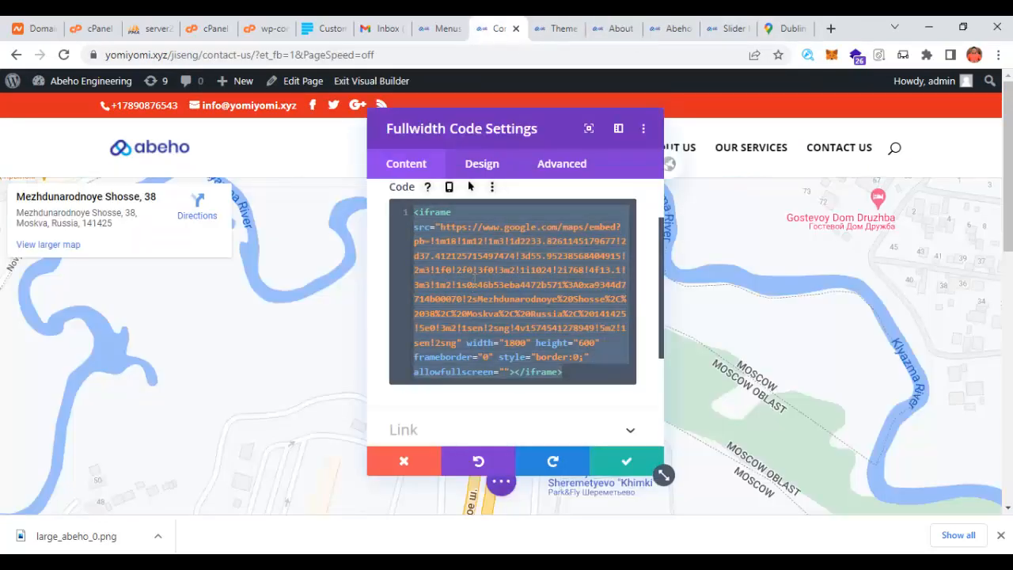
{"action": "key", "text": "ctrl+v"}
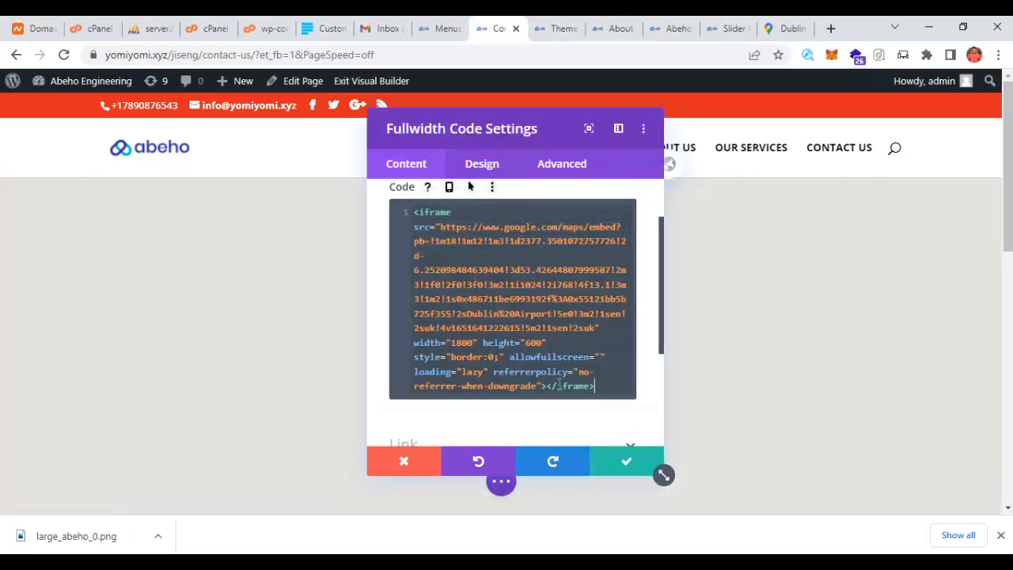
{"action": "left_click", "coordinate": [623, 462]}
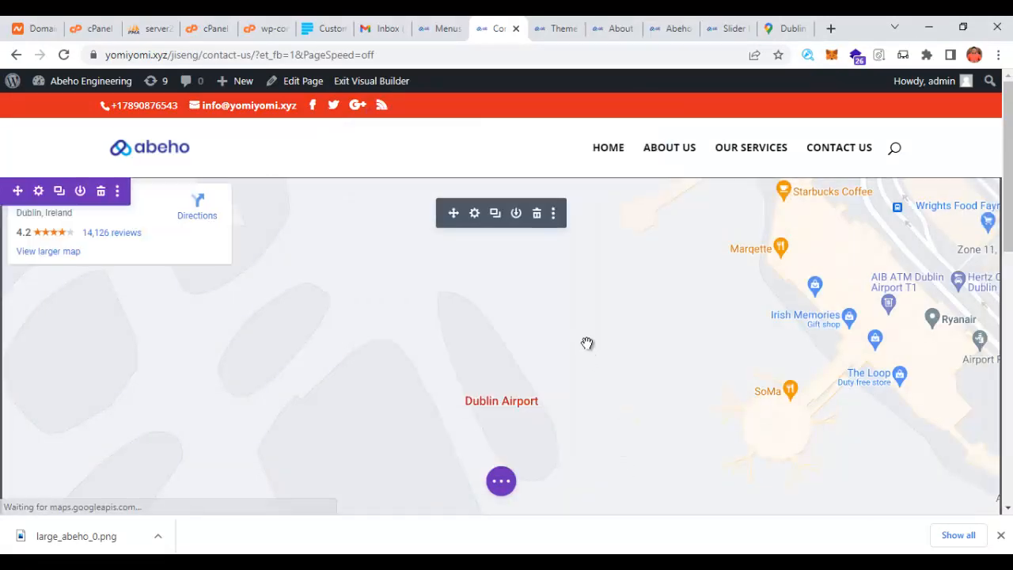
{"action": "scroll", "coordinate": [527, 414], "scroll_direction": "down", "scroll_amount": 8}
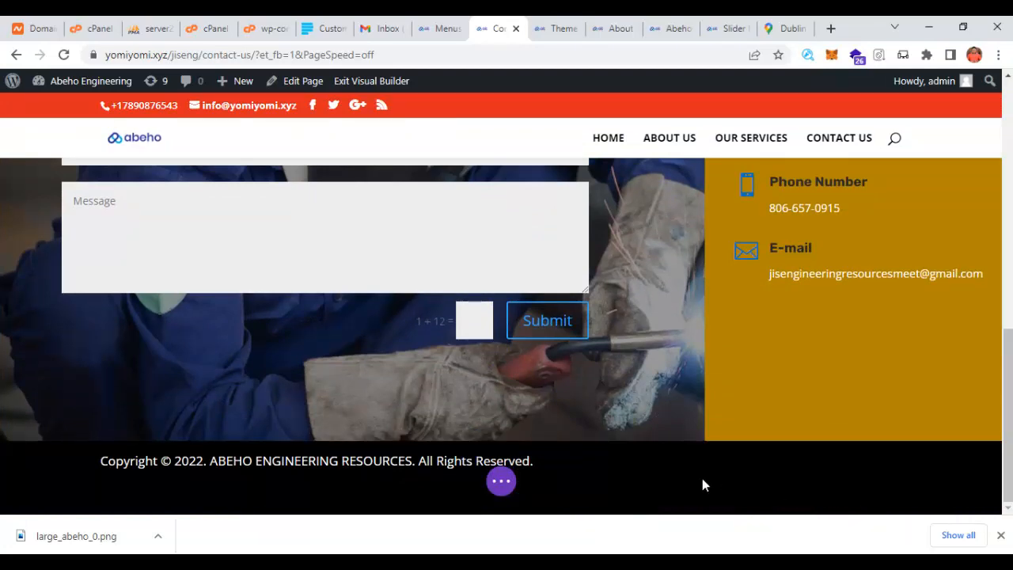
{"action": "left_click", "coordinate": [503, 482]}
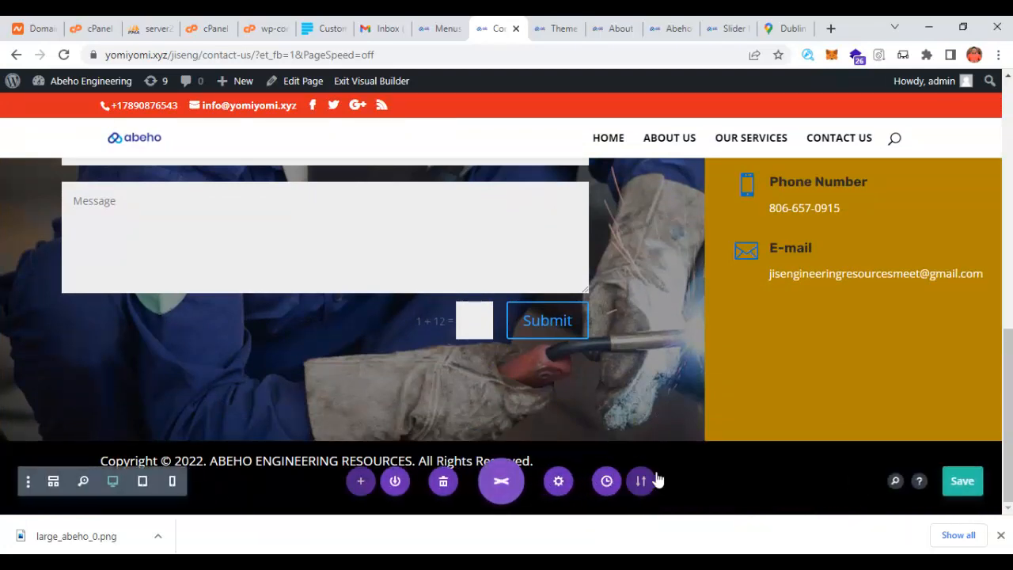
{"action": "left_click", "coordinate": [961, 482]}
{"action": "scroll", "coordinate": [602, 384], "scroll_direction": "up", "scroll_amount": 3}
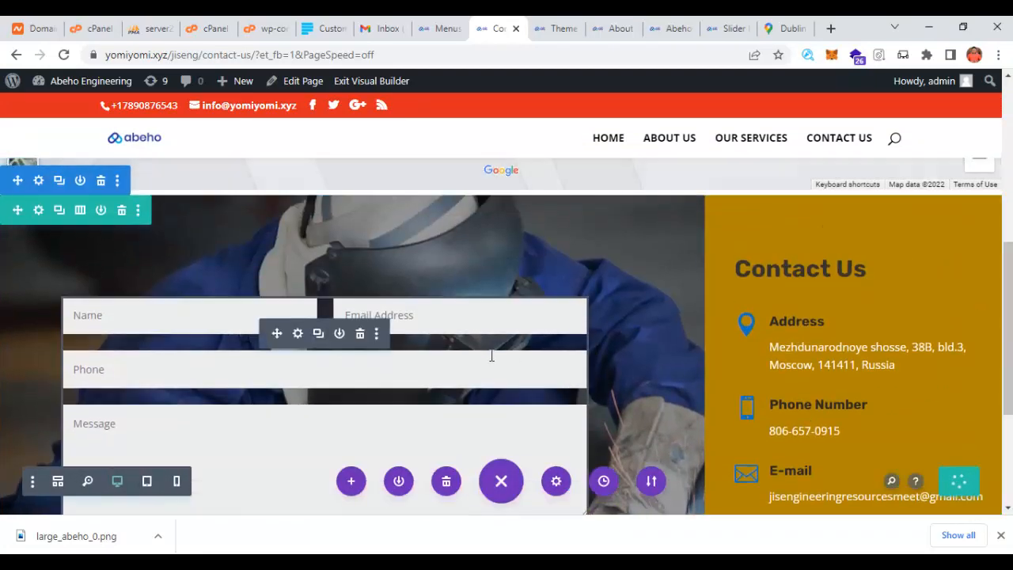
{"action": "scroll", "coordinate": [440, 346], "scroll_direction": "down", "scroll_amount": 1}
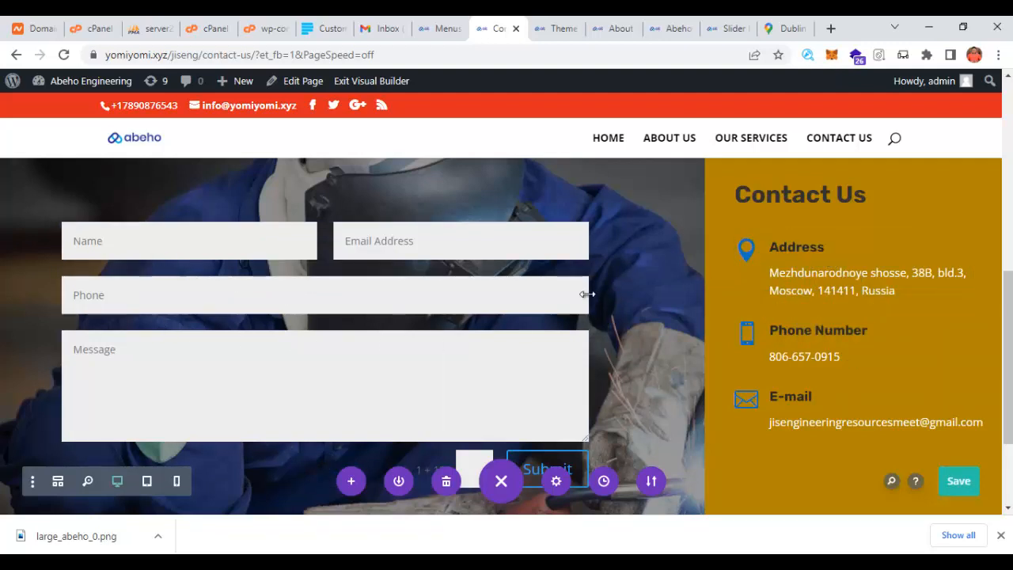
- Replace the contact form's Email Address with the new Gmail recipient and save the page
{"action": "left_click", "coordinate": [297, 259]}
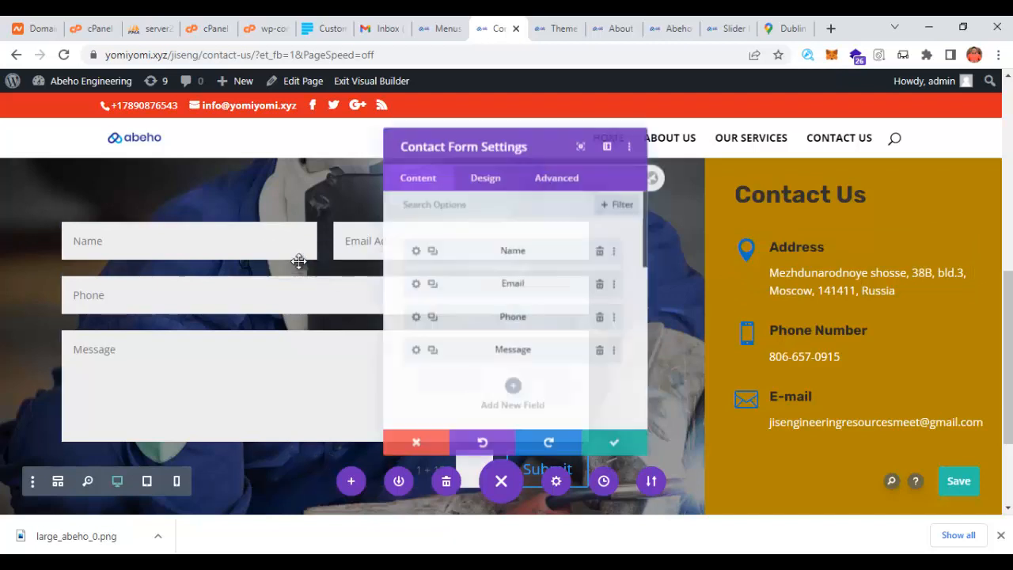
{"action": "scroll", "coordinate": [546, 312], "scroll_direction": "down", "scroll_amount": 2}
{"action": "scroll", "coordinate": [577, 285], "scroll_direction": "up", "scroll_amount": 2}
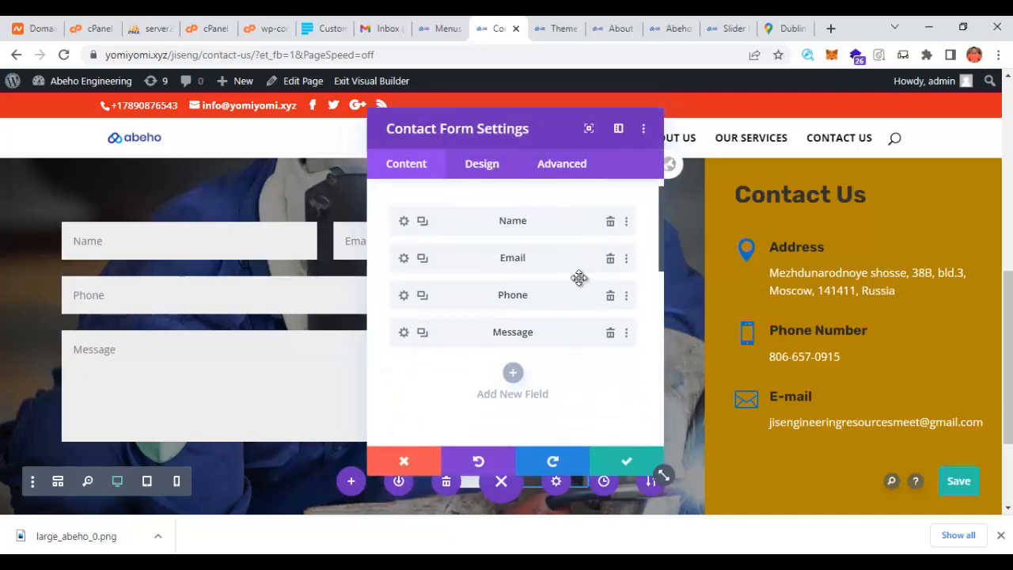
{"action": "scroll", "coordinate": [528, 321], "scroll_direction": "down", "scroll_amount": 8}
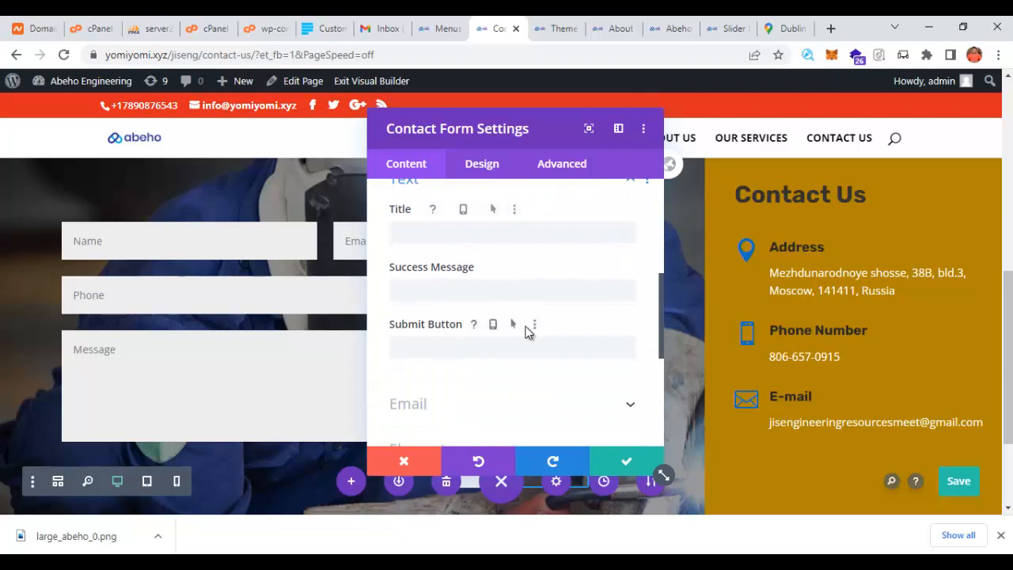
{"action": "scroll", "coordinate": [464, 324], "scroll_direction": "down", "scroll_amount": 2}
{"action": "left_click", "coordinate": [447, 336]}
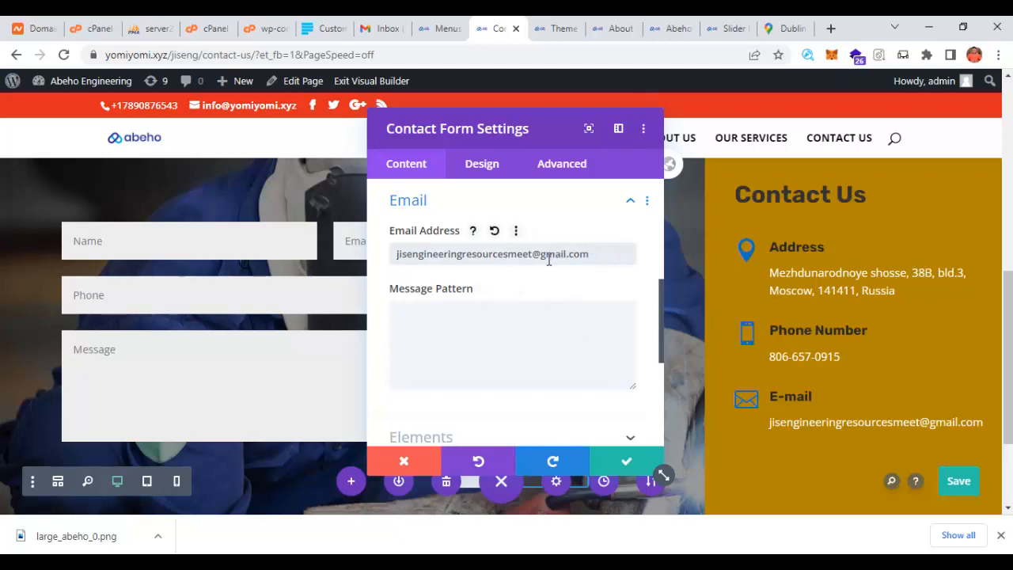
{"action": "left_click_drag", "start_coordinate": [534, 253], "coordinate": [326, 264]}
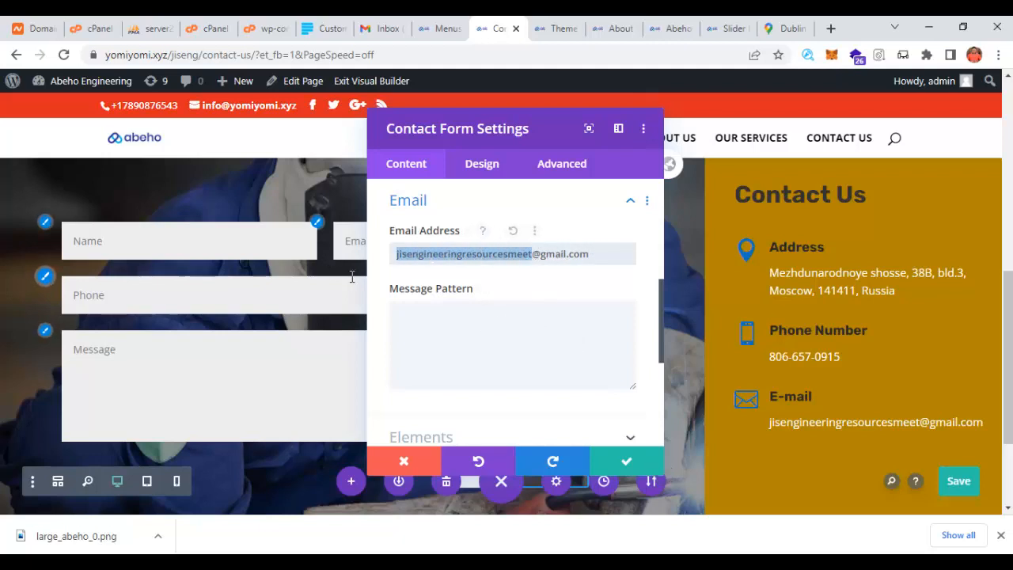
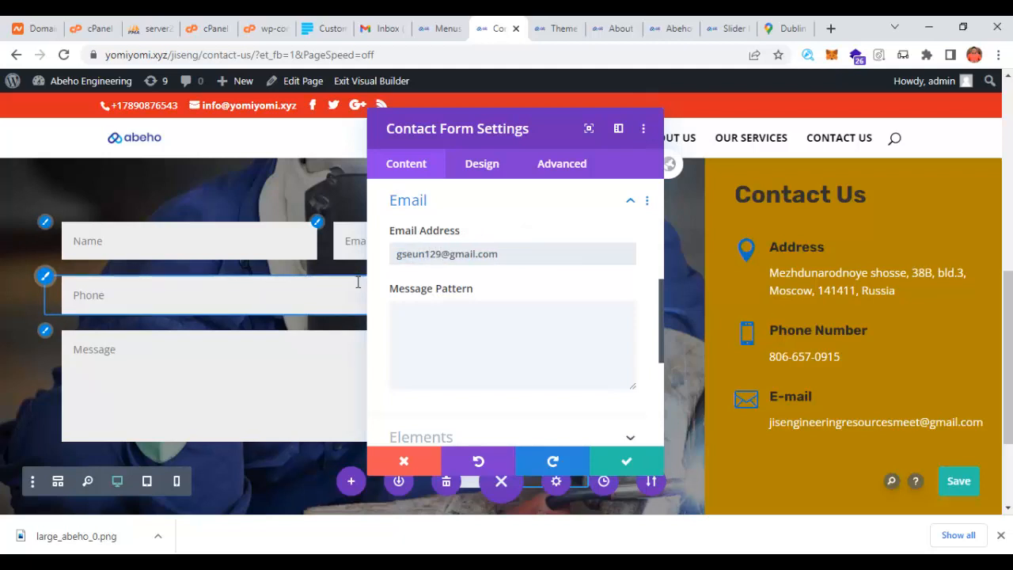
{"action": "left_click", "coordinate": [629, 465]}
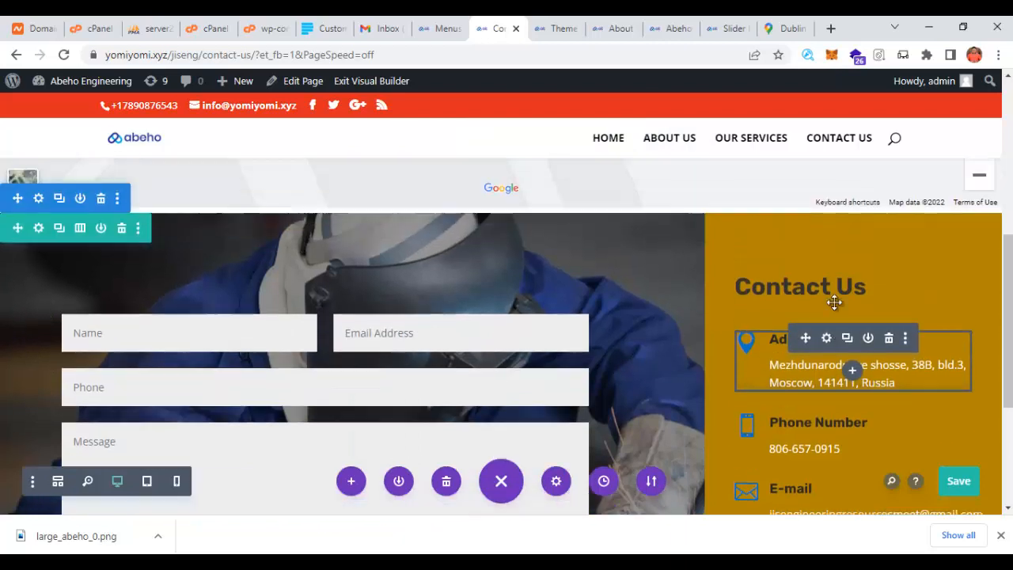
{"action": "left_click", "coordinate": [959, 480]}
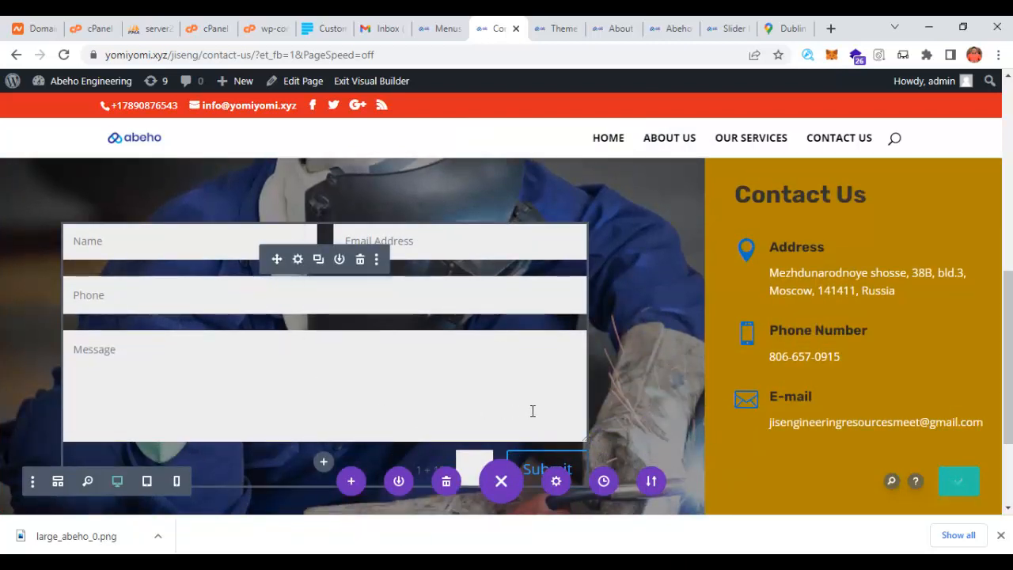
{"action": "left_click", "coordinate": [958, 482]}
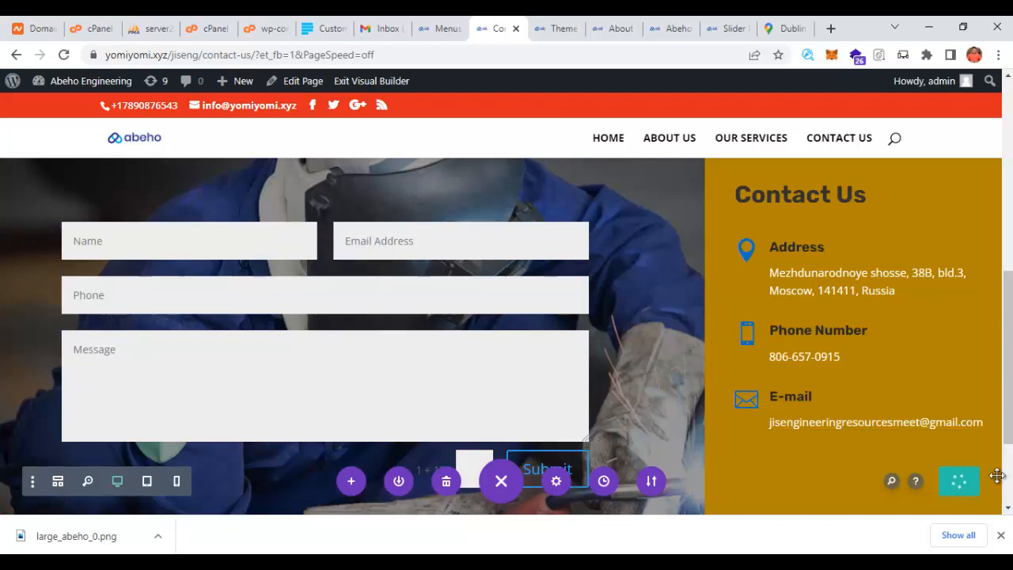
{"action": "scroll", "coordinate": [963, 431], "scroll_direction": "up", "scroll_amount": 5}
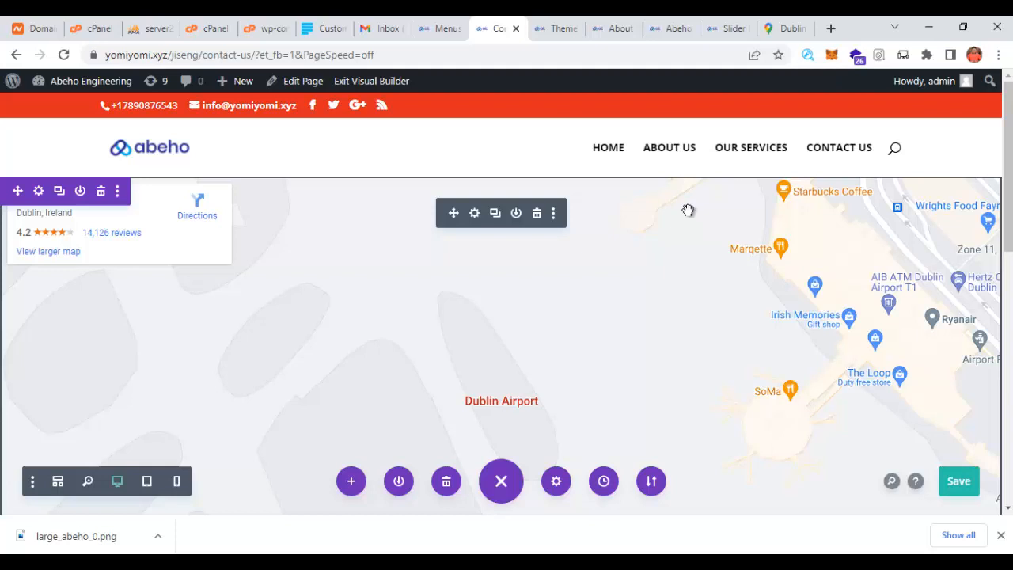
- From the About page, load the live Abeho homepage and review its sections, including Our Services
{"action": "left_click", "coordinate": [617, 30]}
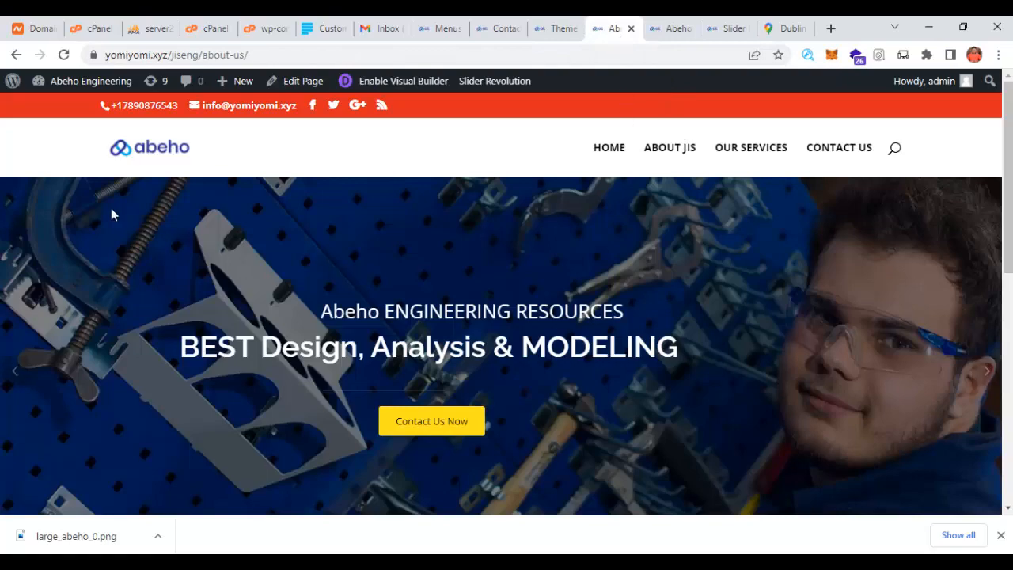
{"action": "left_click", "coordinate": [151, 156]}
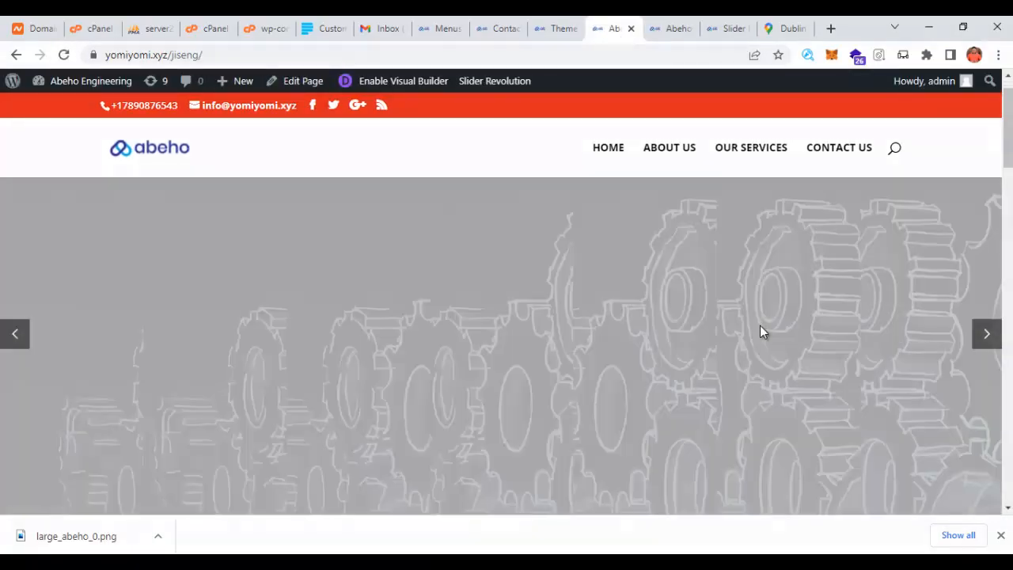
{"action": "scroll", "coordinate": [757, 345], "scroll_direction": "down", "scroll_amount": 9}
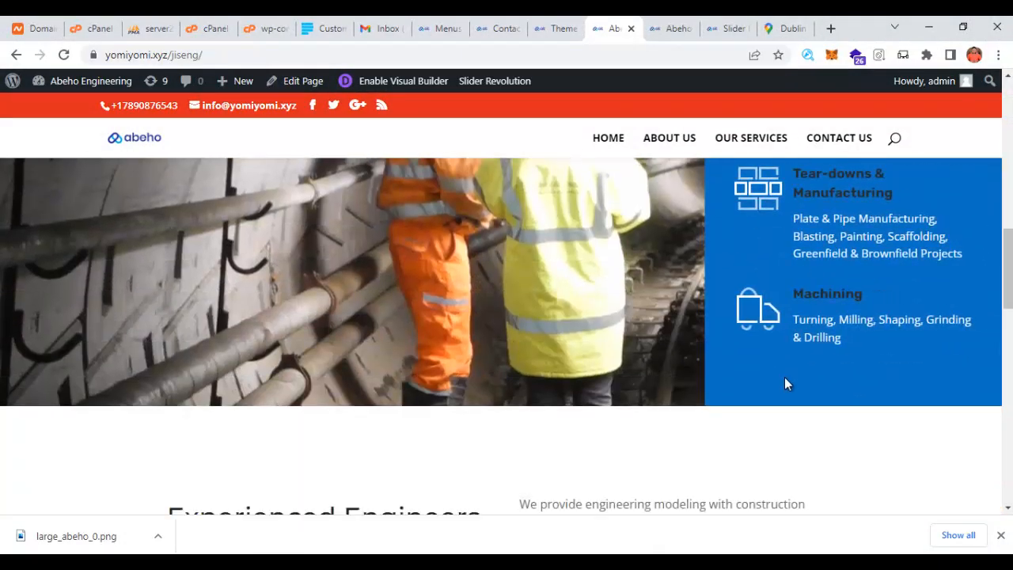
{"action": "scroll", "coordinate": [784, 377], "scroll_direction": "down", "scroll_amount": 4}
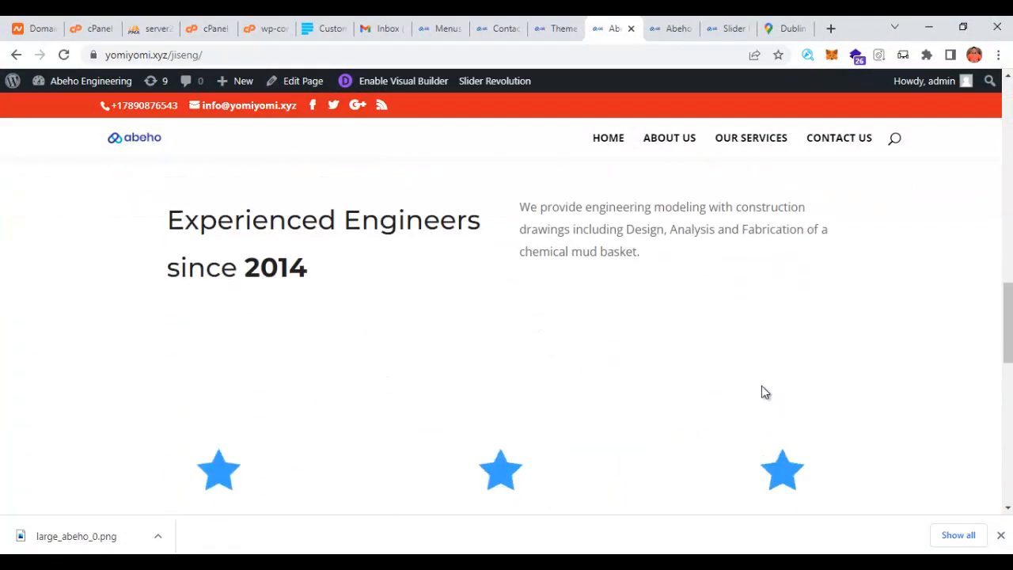
{"action": "scroll", "coordinate": [756, 396], "scroll_direction": "down", "scroll_amount": 3}
{"action": "scroll", "coordinate": [735, 409], "scroll_direction": "down", "scroll_amount": 8}
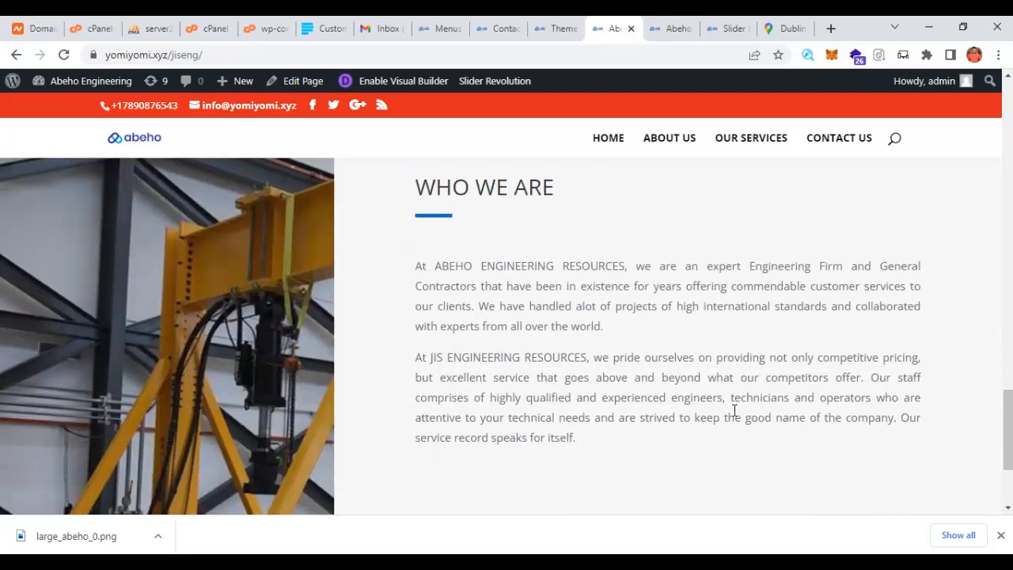
{"action": "scroll", "coordinate": [732, 406], "scroll_direction": "up", "scroll_amount": 7}
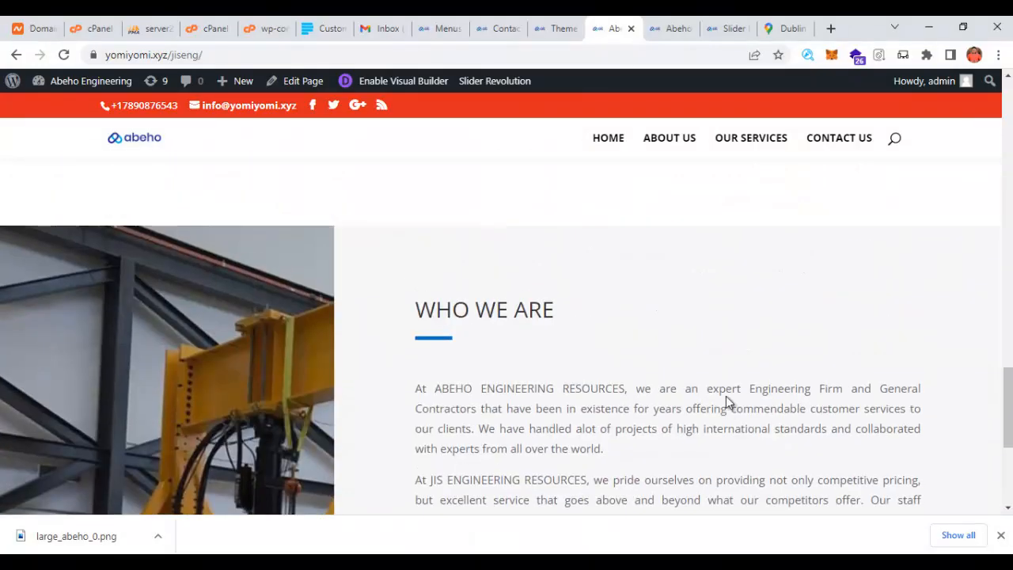
{"action": "scroll", "coordinate": [726, 401], "scroll_direction": "up", "scroll_amount": 6}
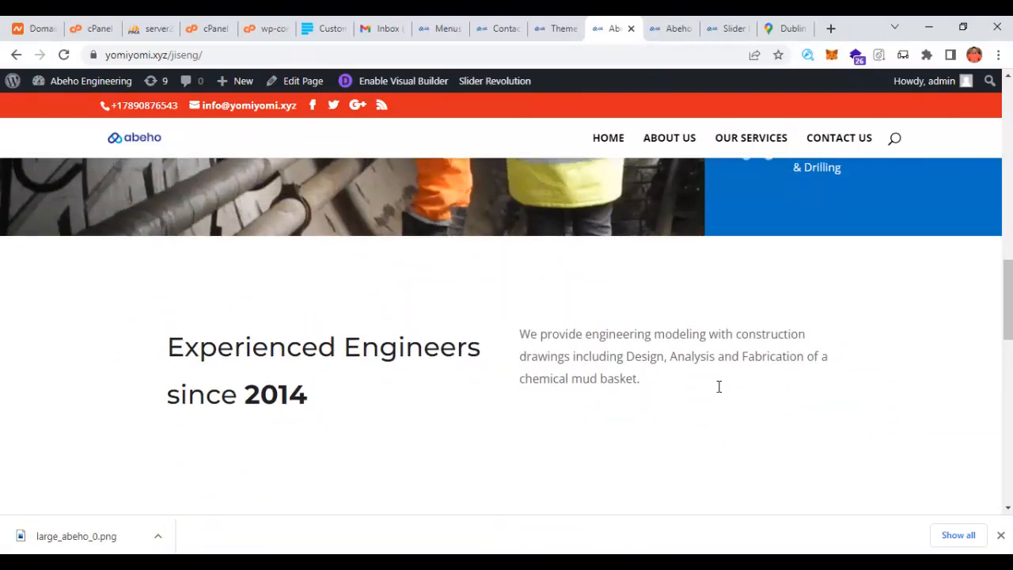
{"action": "scroll", "coordinate": [708, 375], "scroll_direction": "up", "scroll_amount": 5}
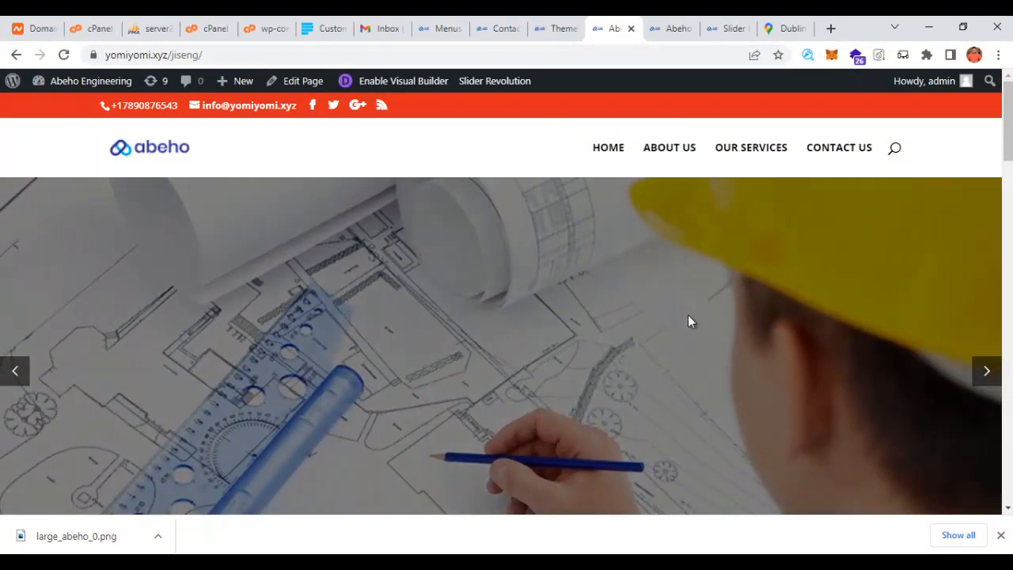
{"action": "scroll", "coordinate": [677, 309], "scroll_direction": "down", "scroll_amount": 5}
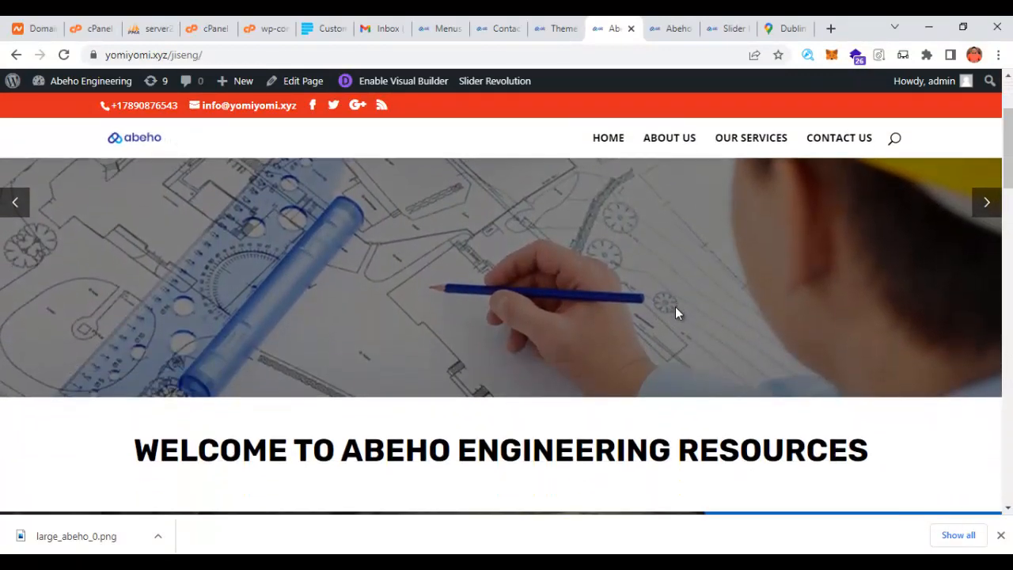
{"action": "scroll", "coordinate": [674, 313], "scroll_direction": "down", "scroll_amount": 3}
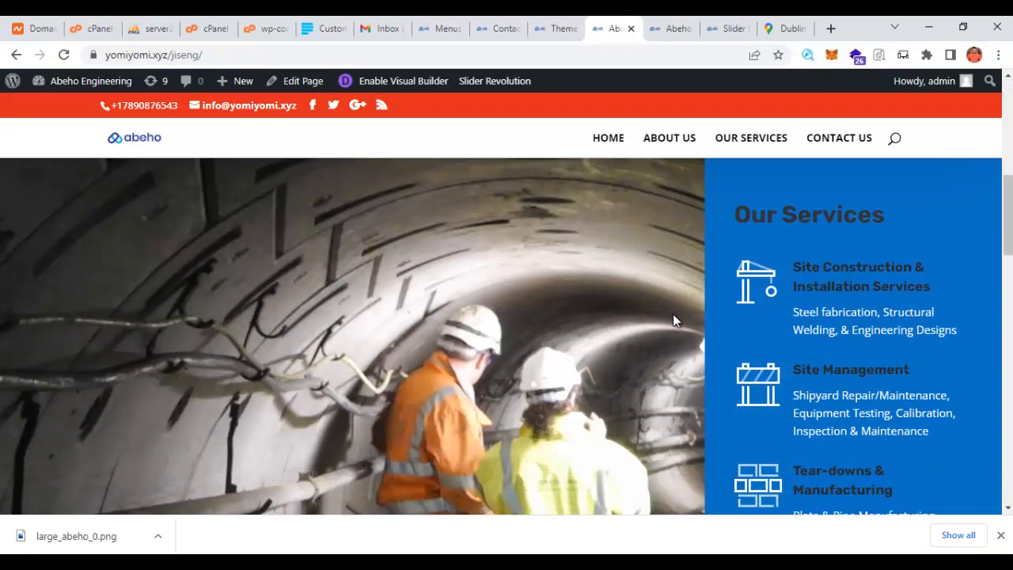